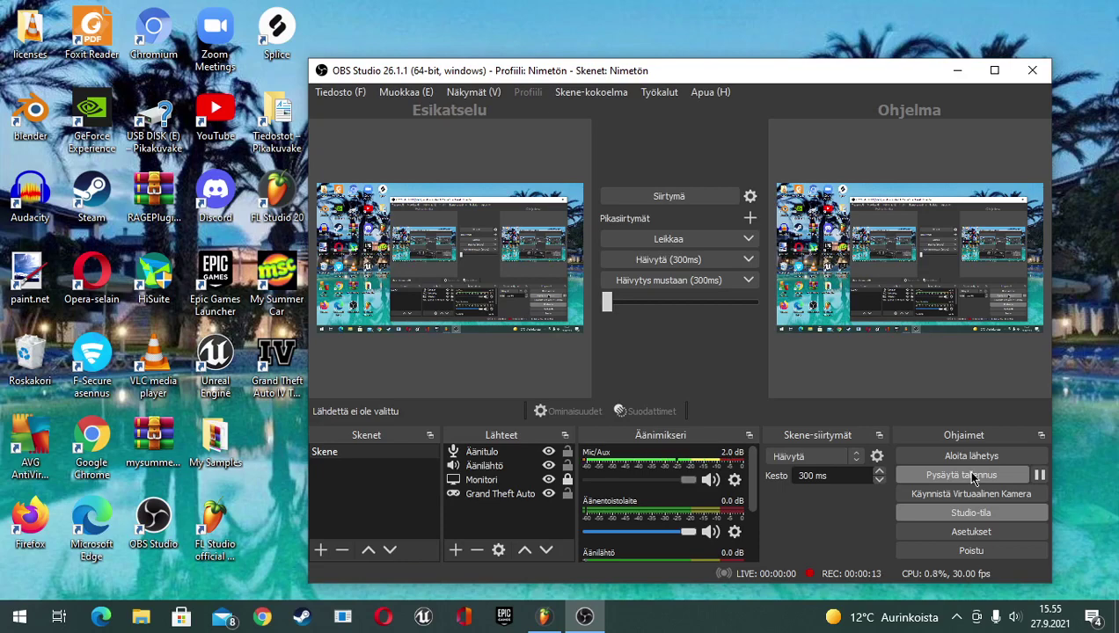
Switch to Chrome, go to YouTube and open the signed-in account's own channel page
click(262, 616)
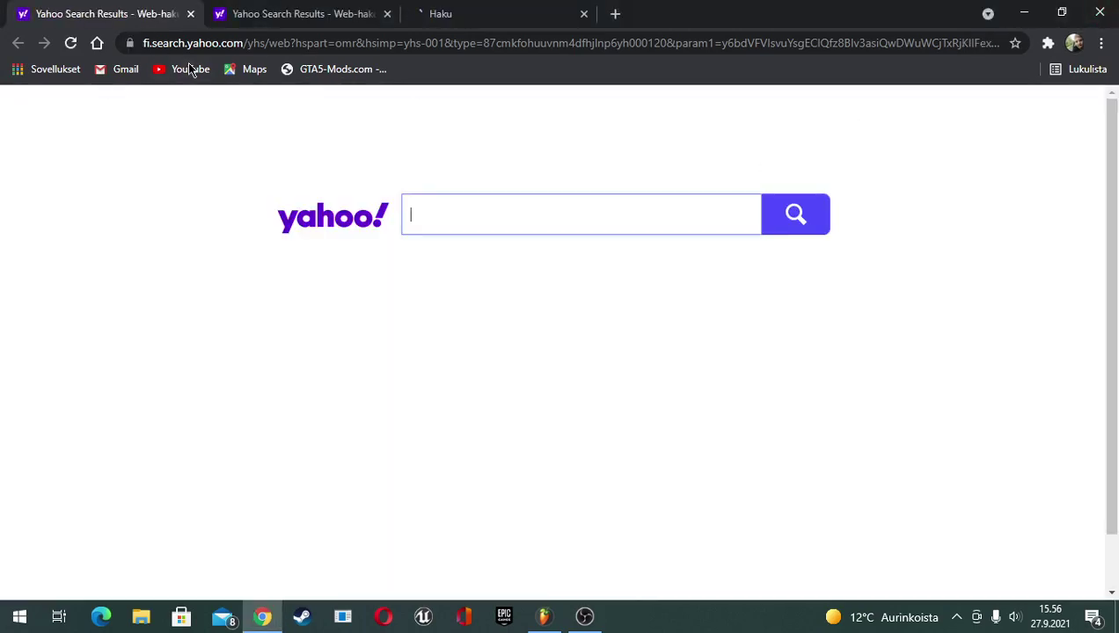
click(190, 69)
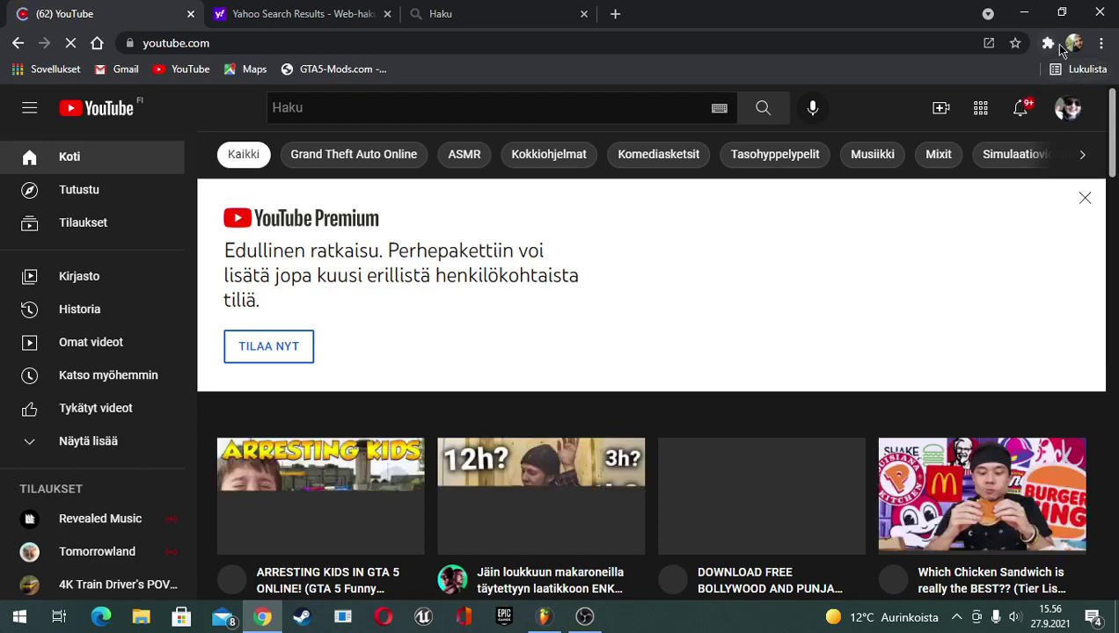
click(1065, 106)
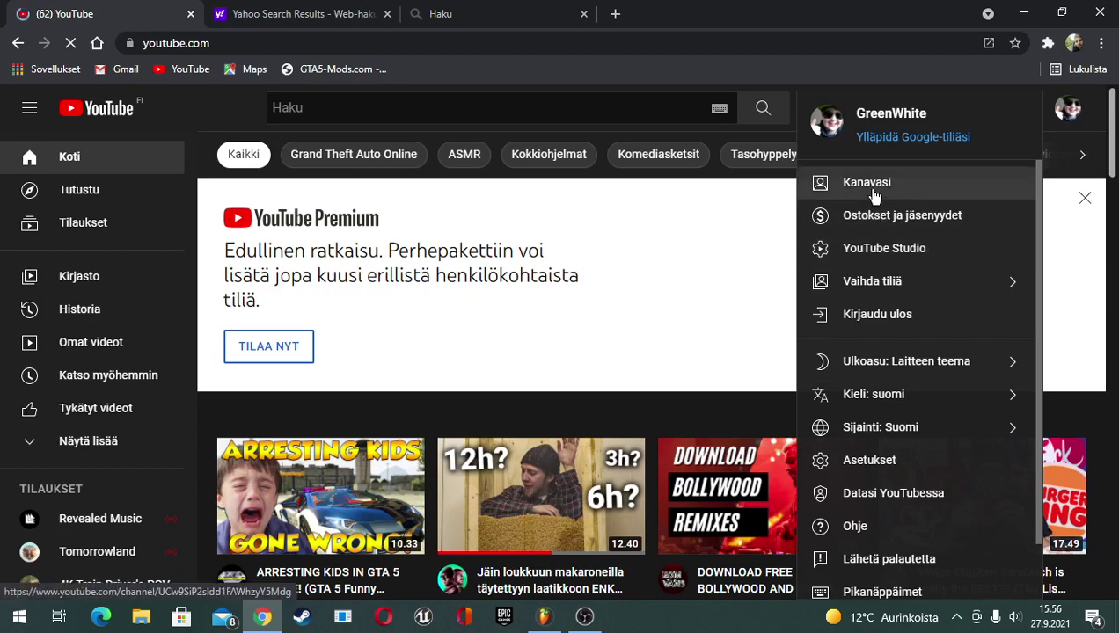
click(874, 186)
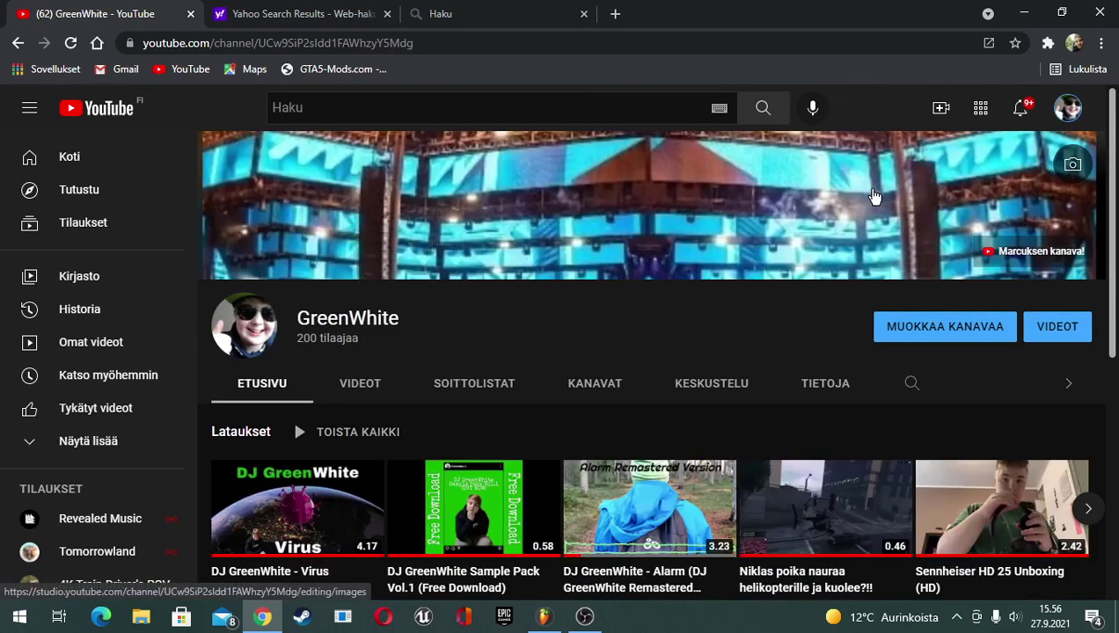
Play the "Virus (Official Audio)" video from the channel's uploads and skip ahead to about 1:05
scroll(702, 249, down, 2)
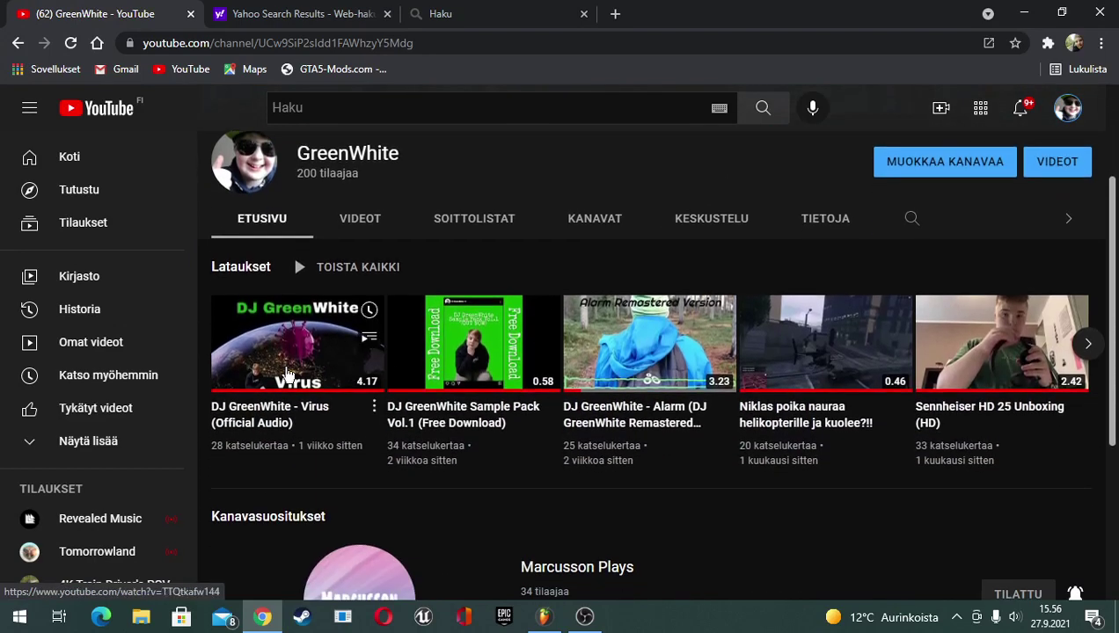
click(286, 374)
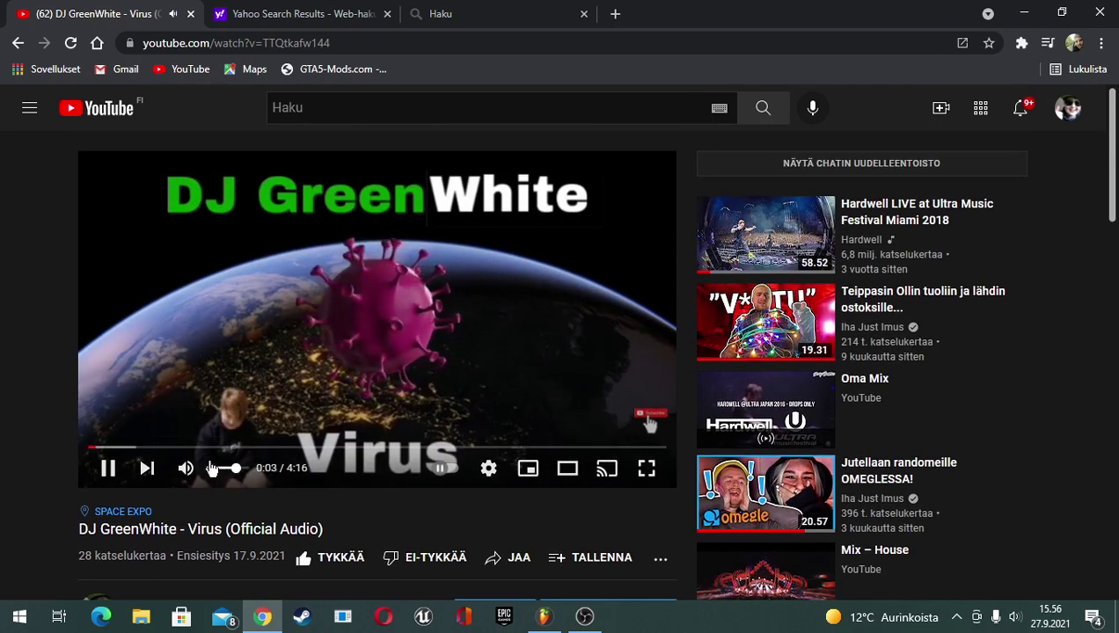
click(190, 447)
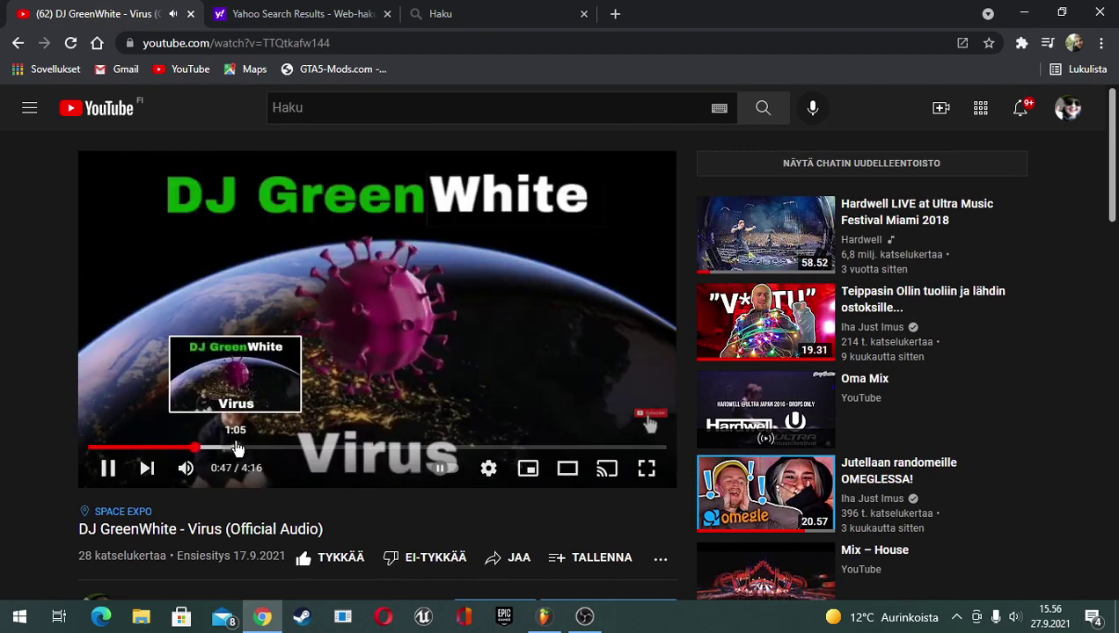
click(236, 448)
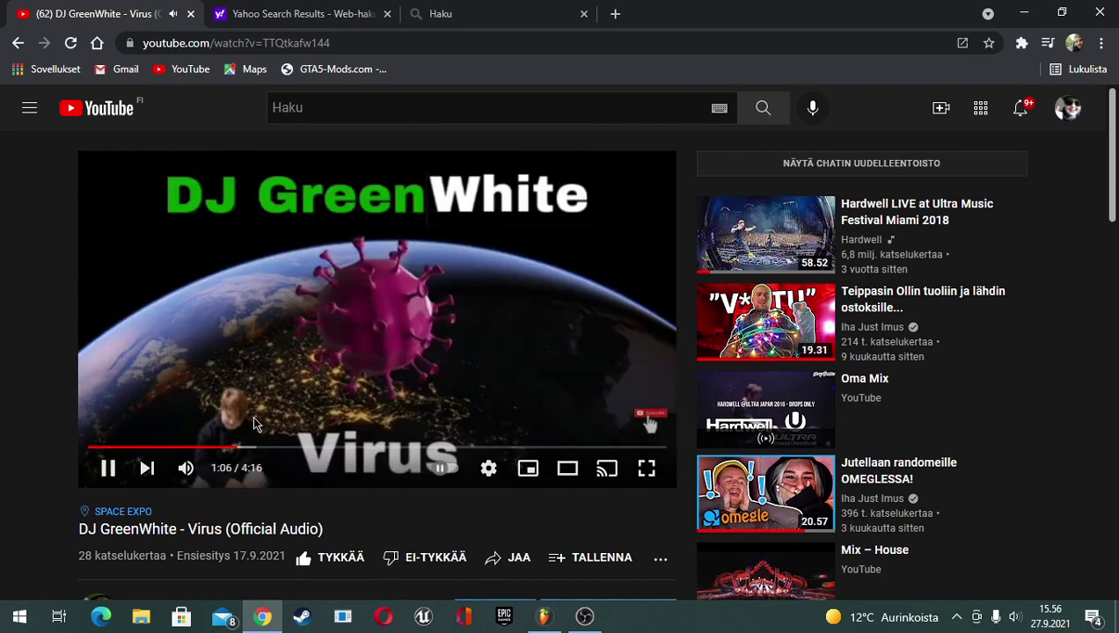
mouse_move(190, 469)
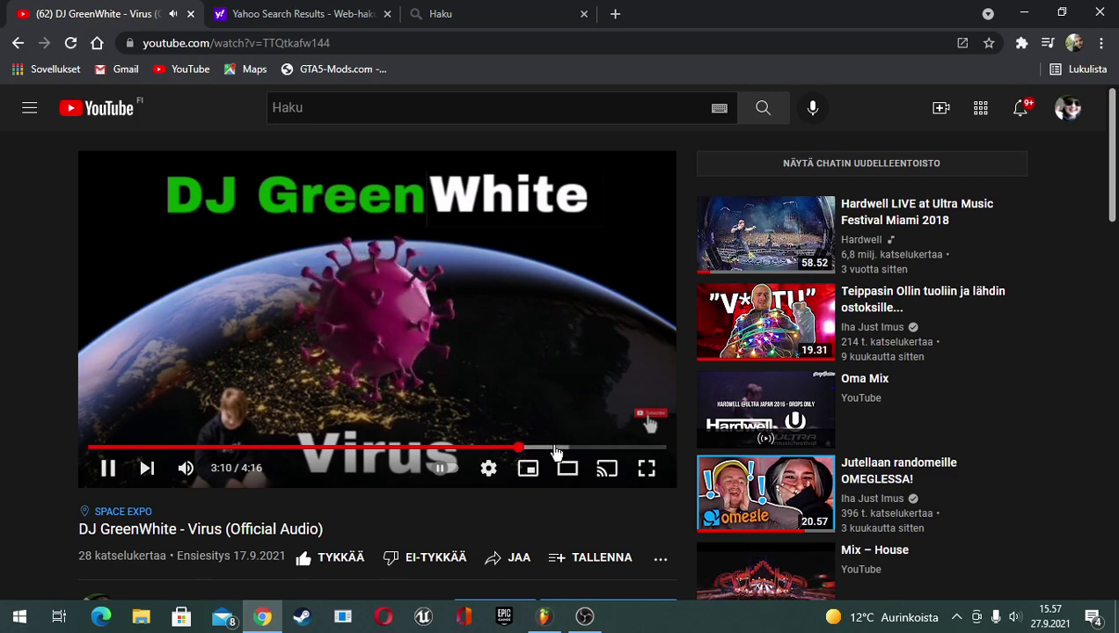
Look through the Virus video's description and comments, and pause its playback
scroll(440, 380, down, 3)
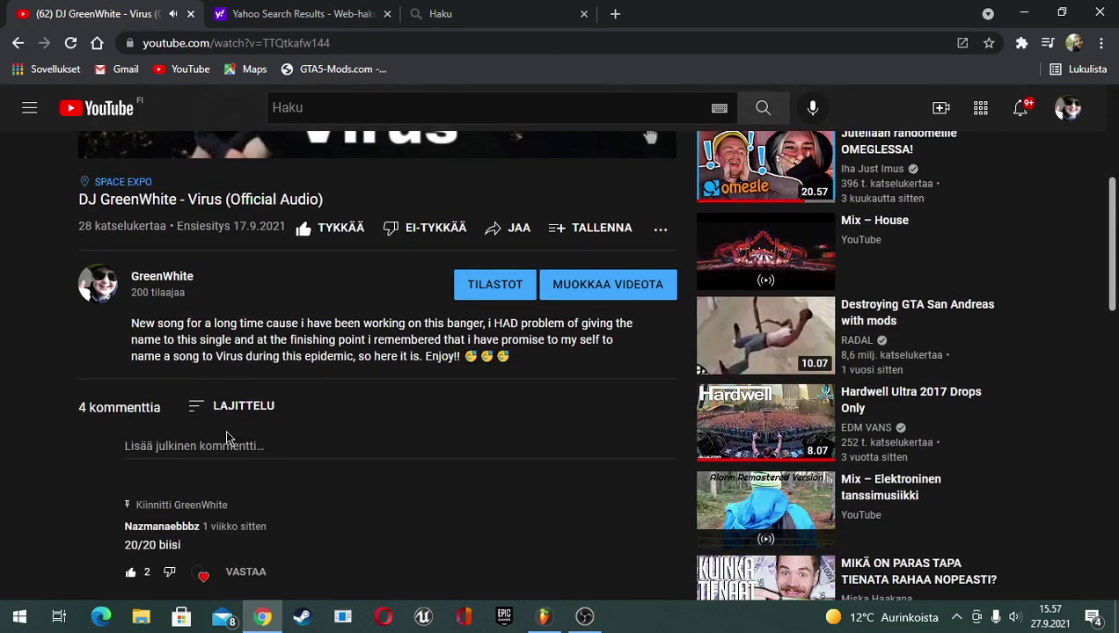
scroll(236, 442, down, 3)
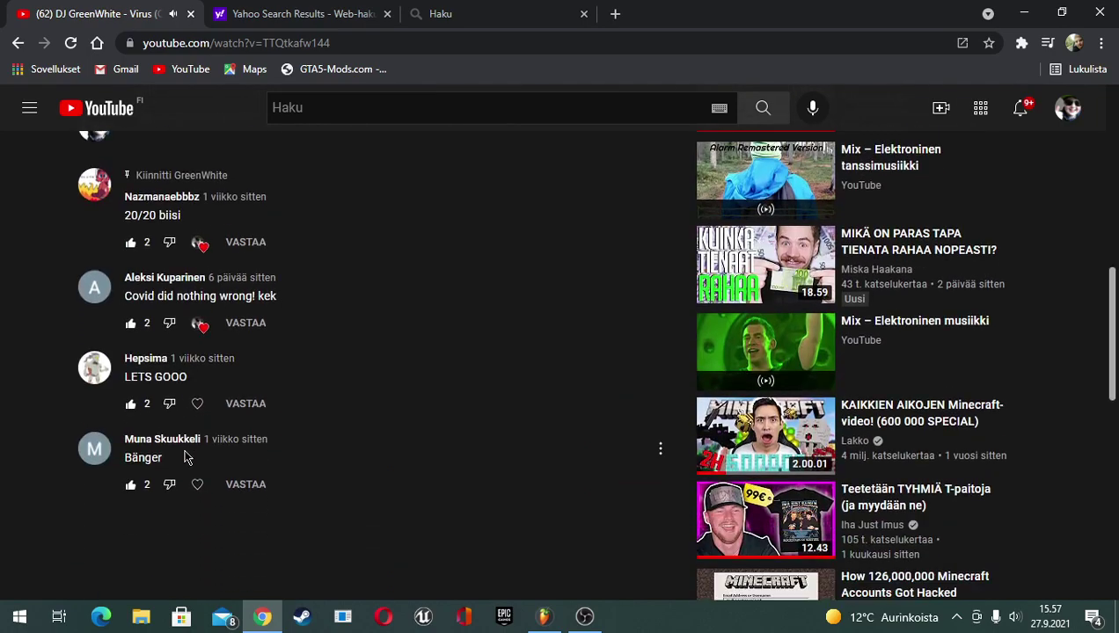
scroll(308, 475, up, 7)
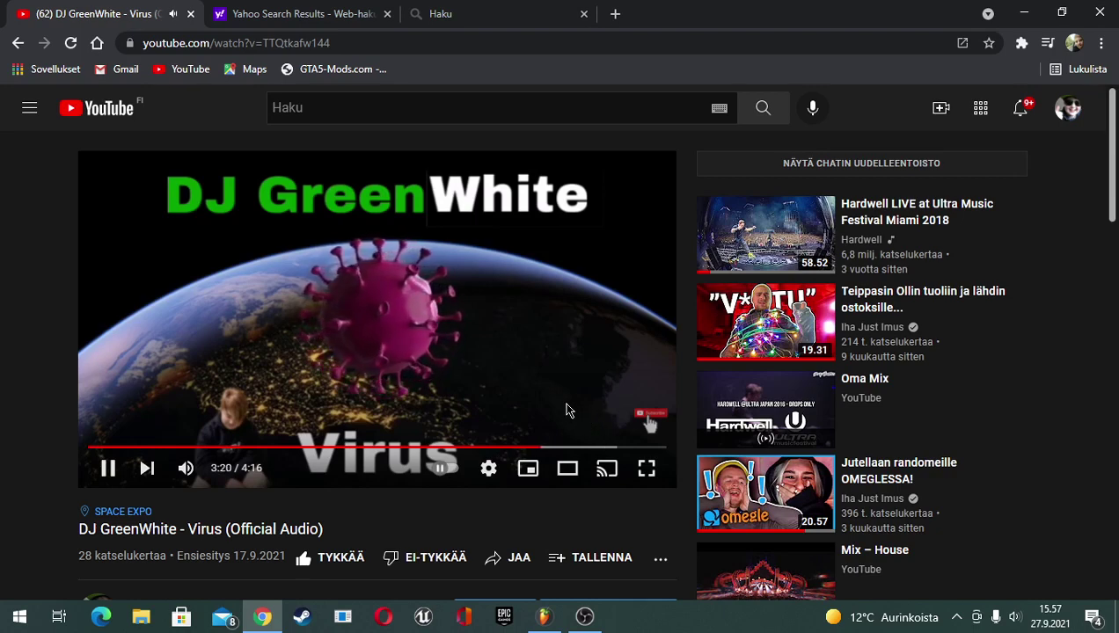
click(376, 365)
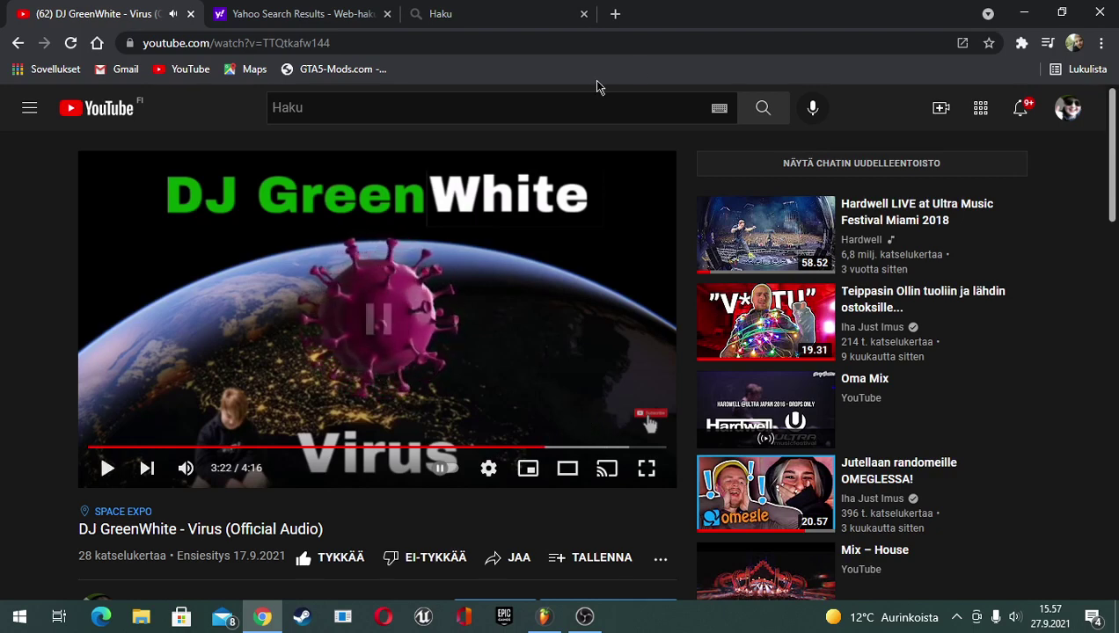
Close the browser and switch to FL Studio to examine the playlist tracks of bigrooom.flp
click(1115, 7)
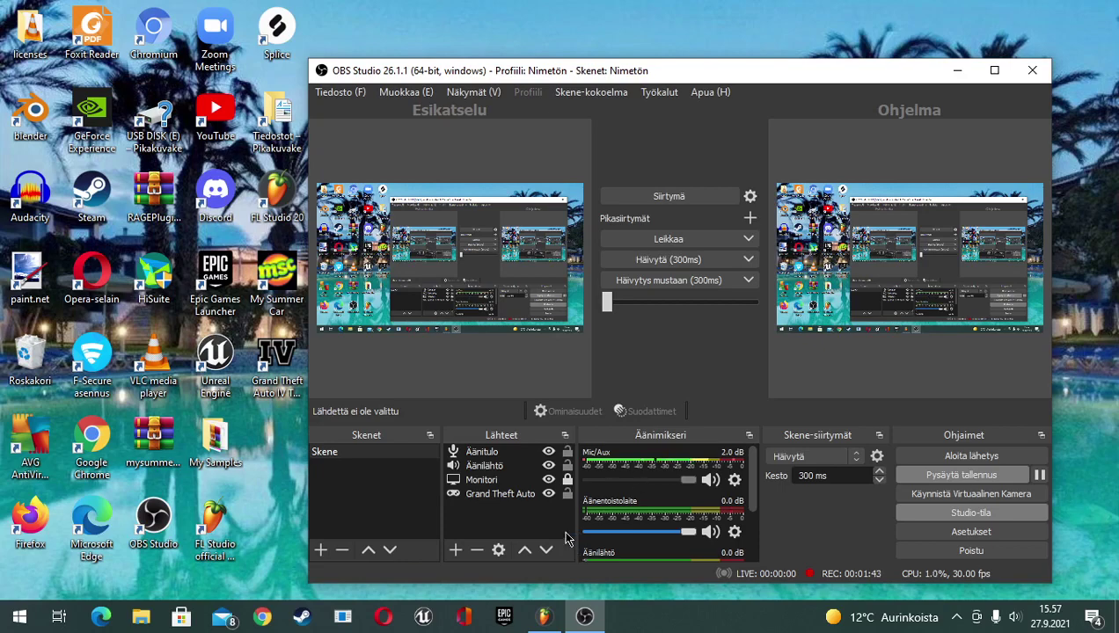
click(544, 616)
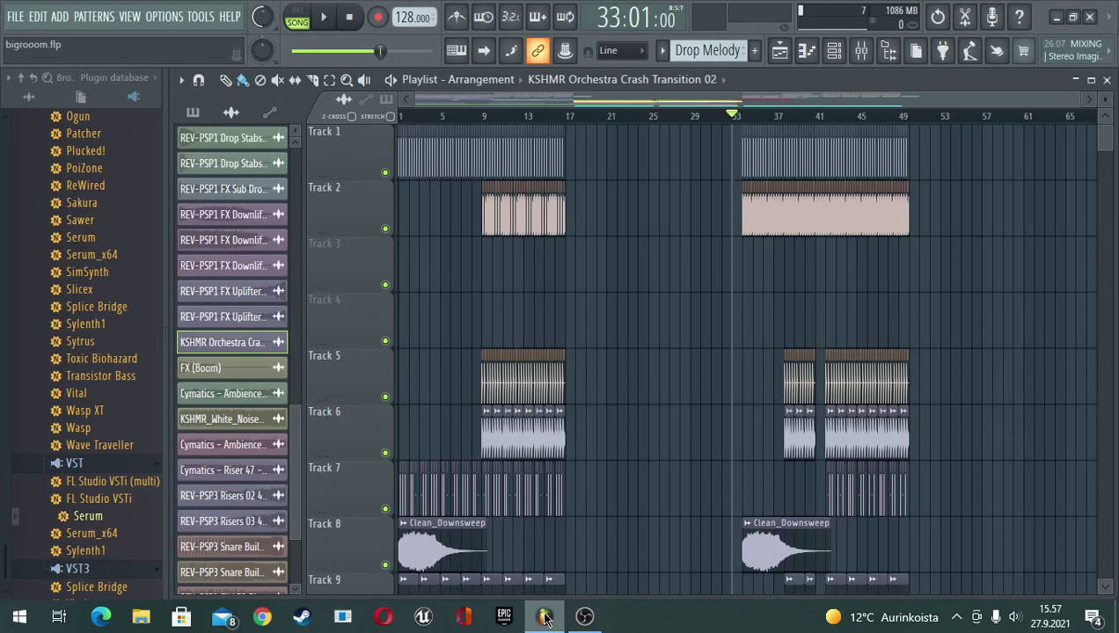
scroll(679, 265, down, 9)
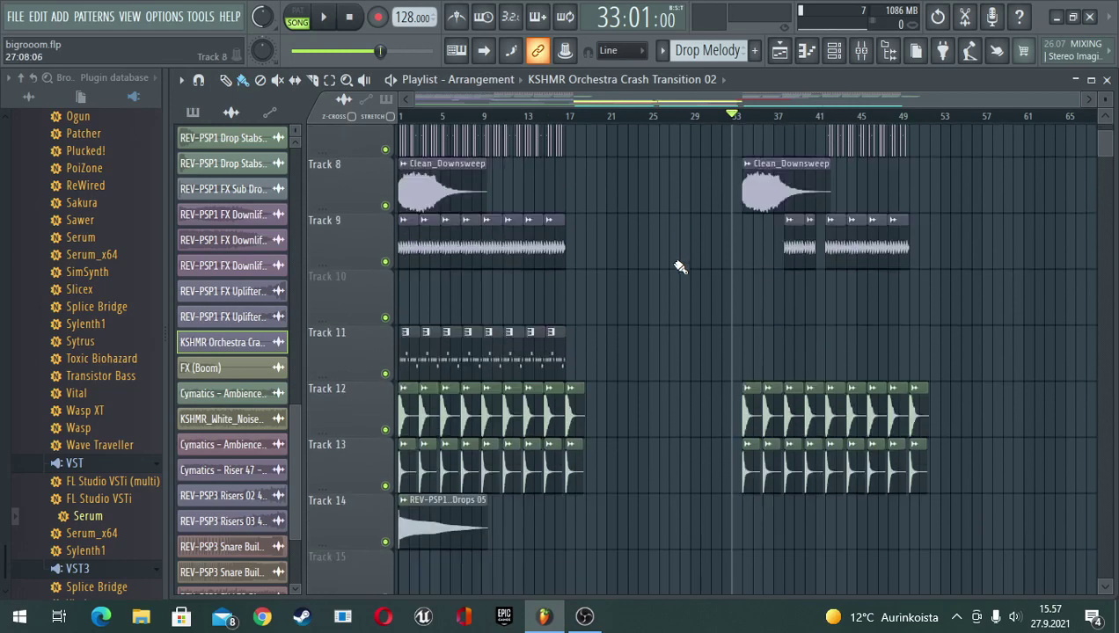
scroll(660, 343, down, 12)
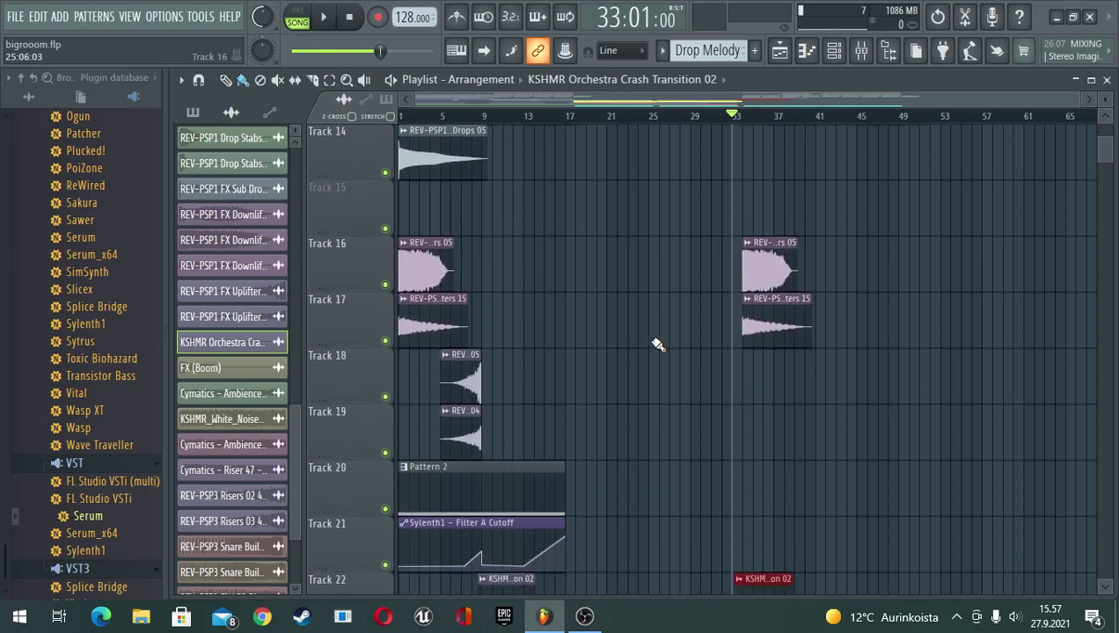
scroll(658, 344, down, 1)
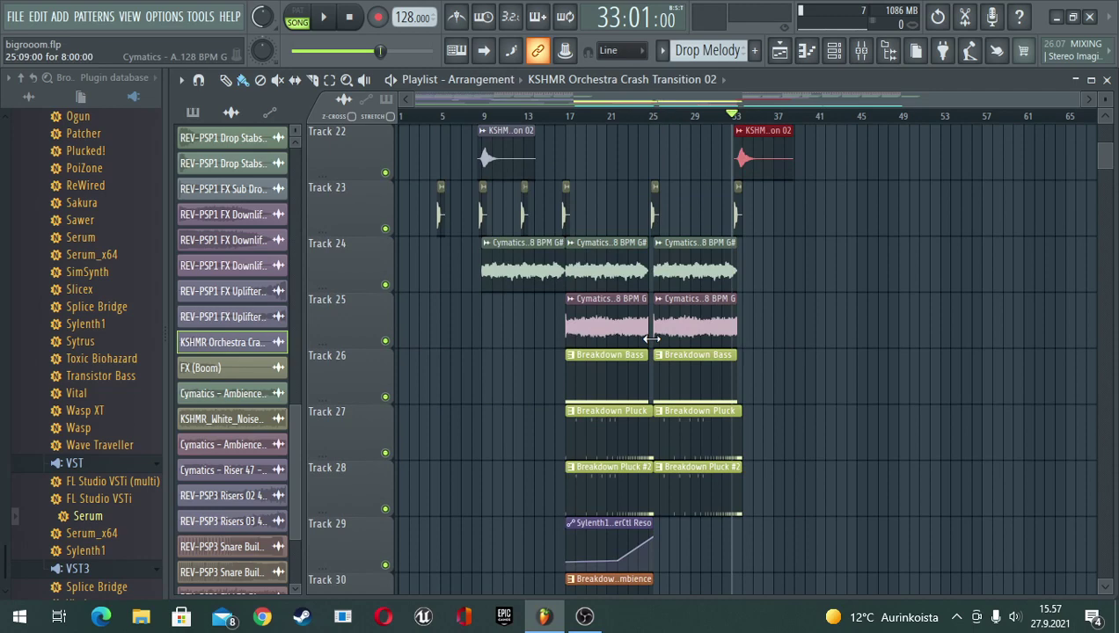
scroll(652, 339, up, 13)
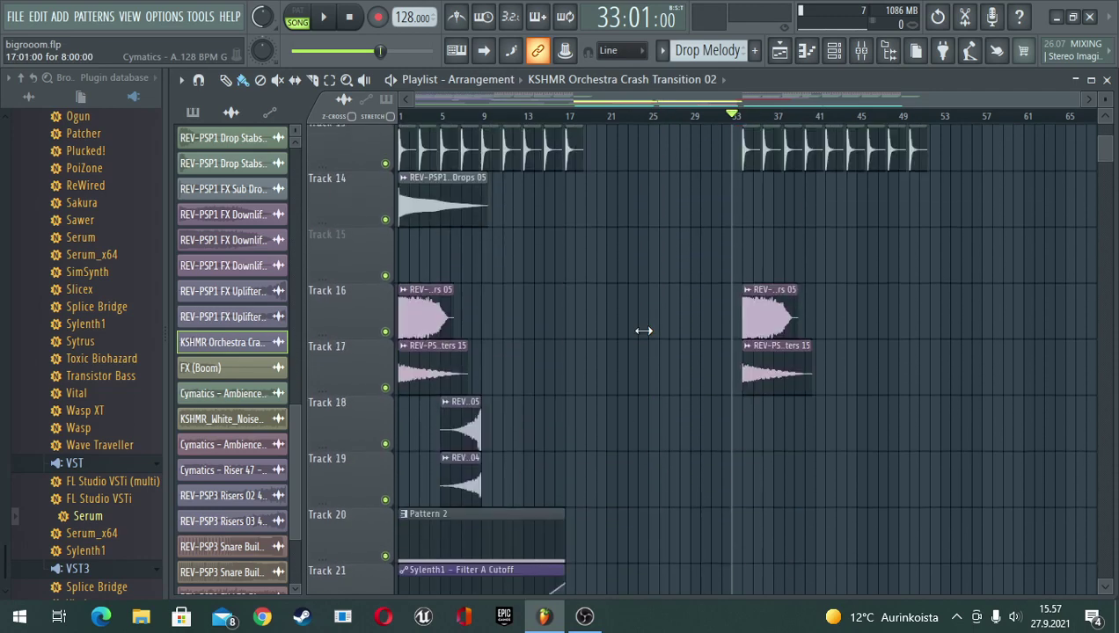
scroll(646, 328, up, 8)
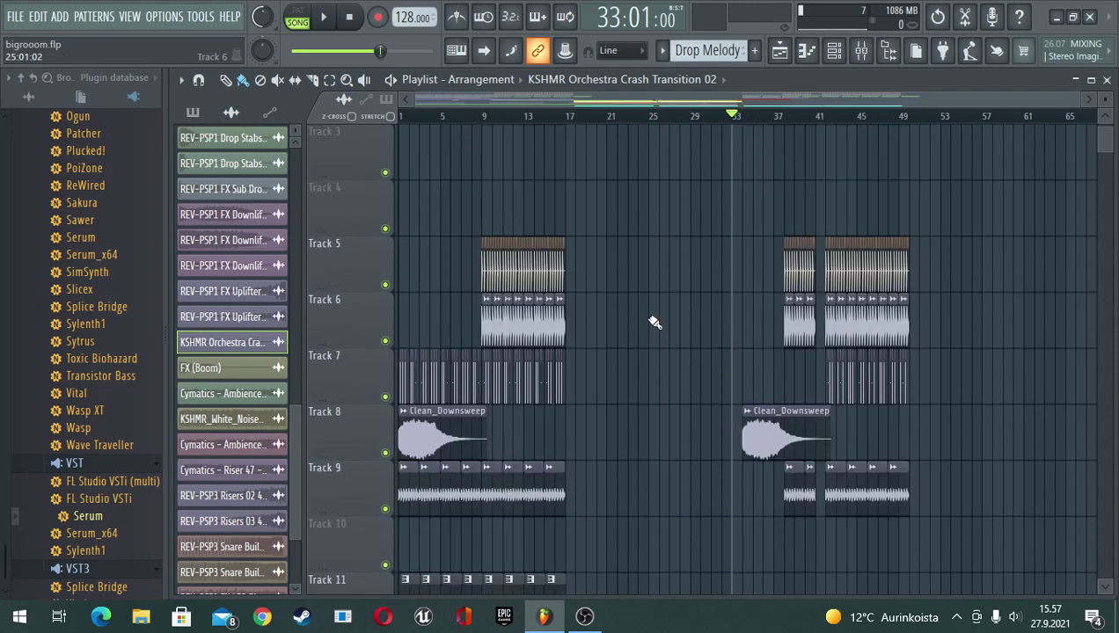
Move the playlist's song position to the start of bar 1
drag(737, 117, 569, 144)
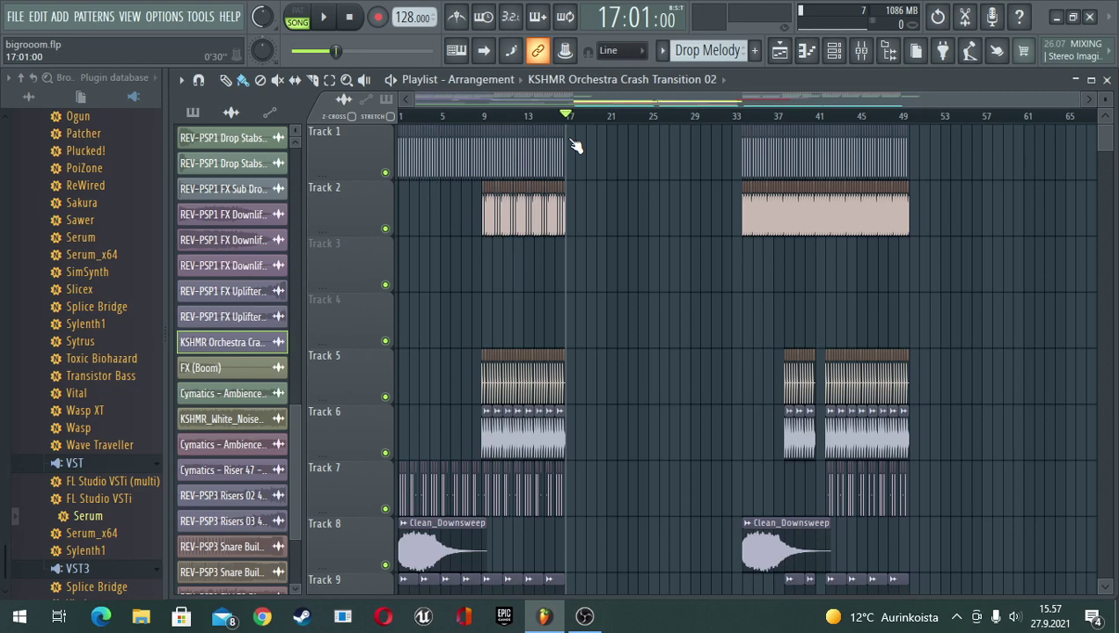
drag(573, 145, 371, 122)
scroll(688, 295, down, 12)
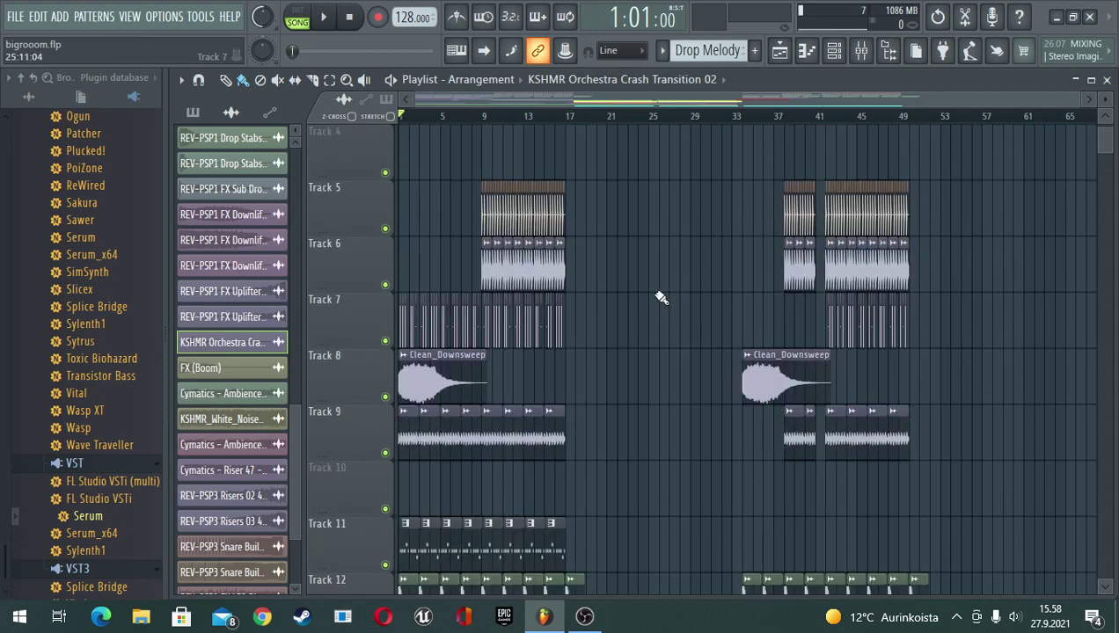
scroll(643, 254, up, 12)
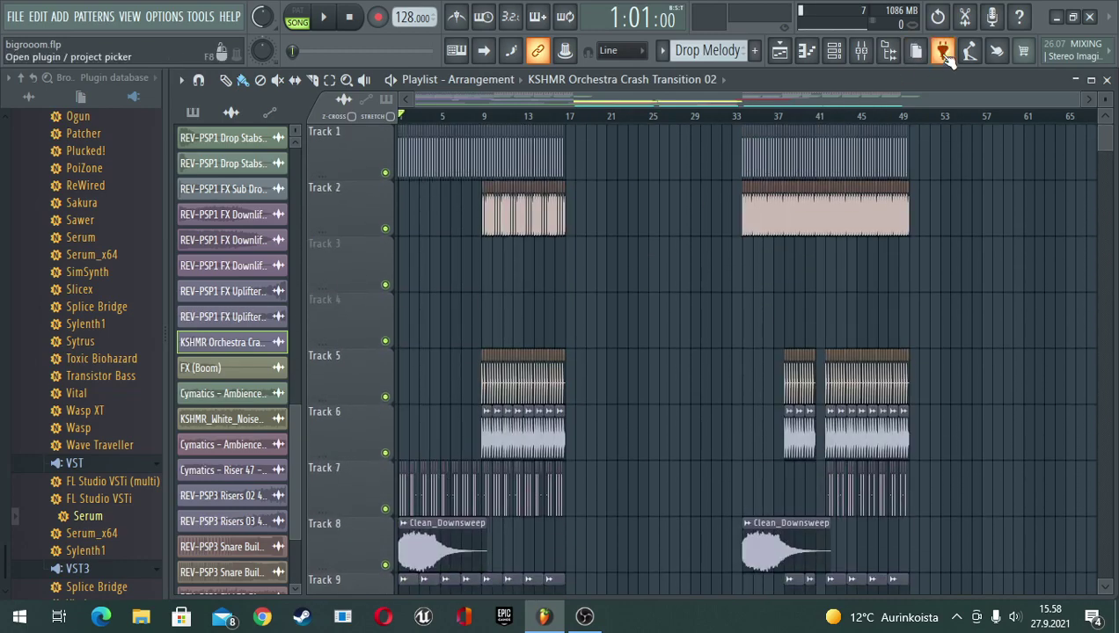
Examine the project's patterns and channels in the project picker, and survey the whole arrangement in the playlist down to Track 41
click(917, 51)
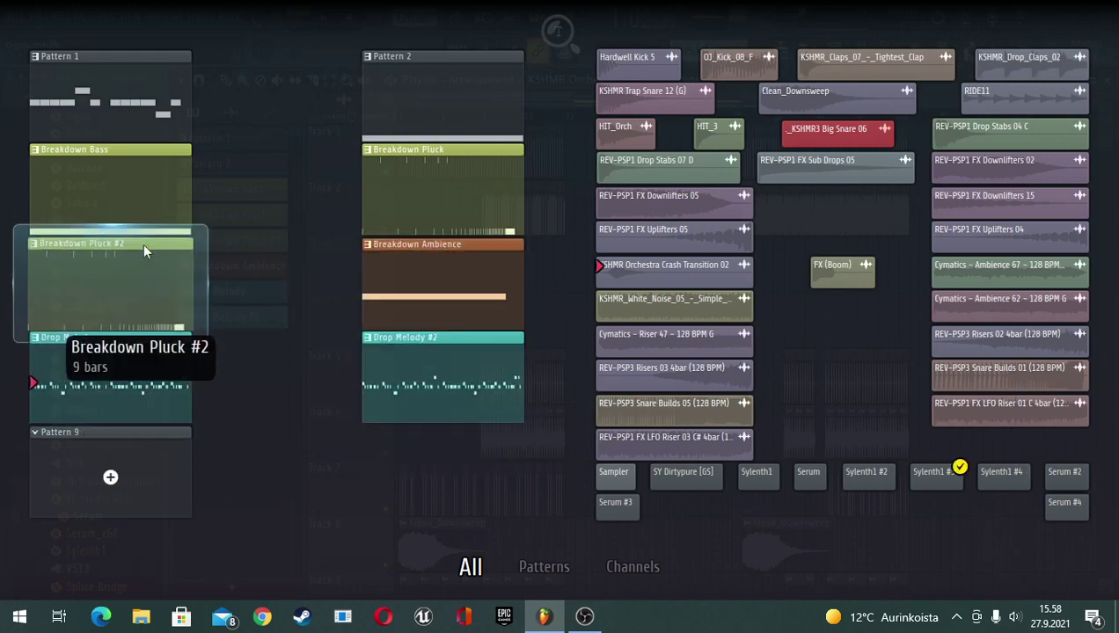
click(279, 91)
scroll(609, 387, down, 7)
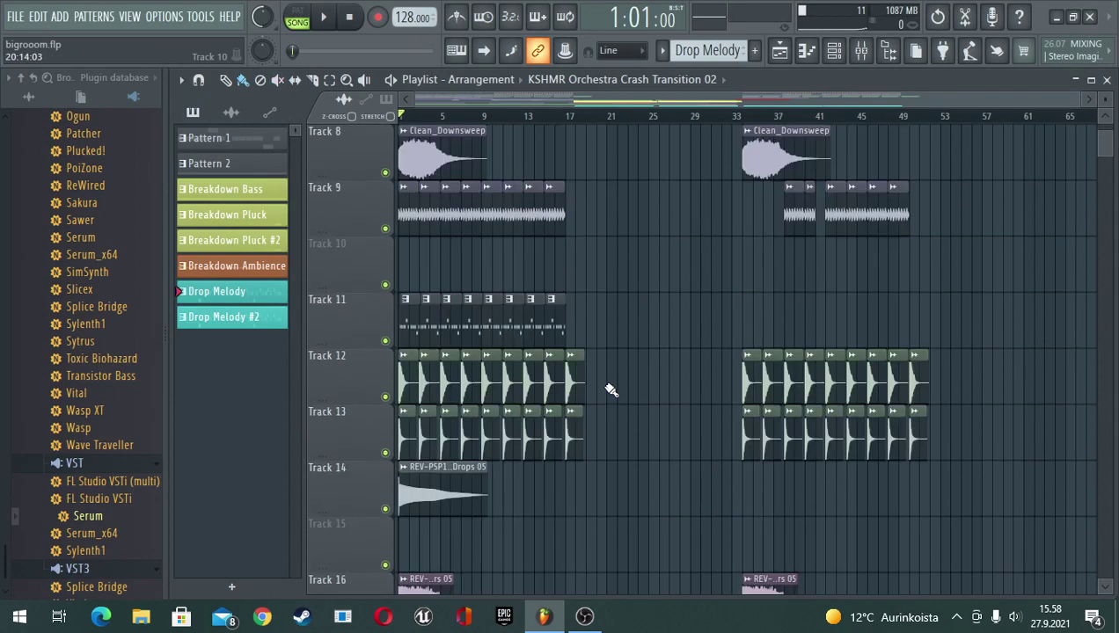
scroll(610, 387, down, 6)
scroll(1110, 103, down, 4)
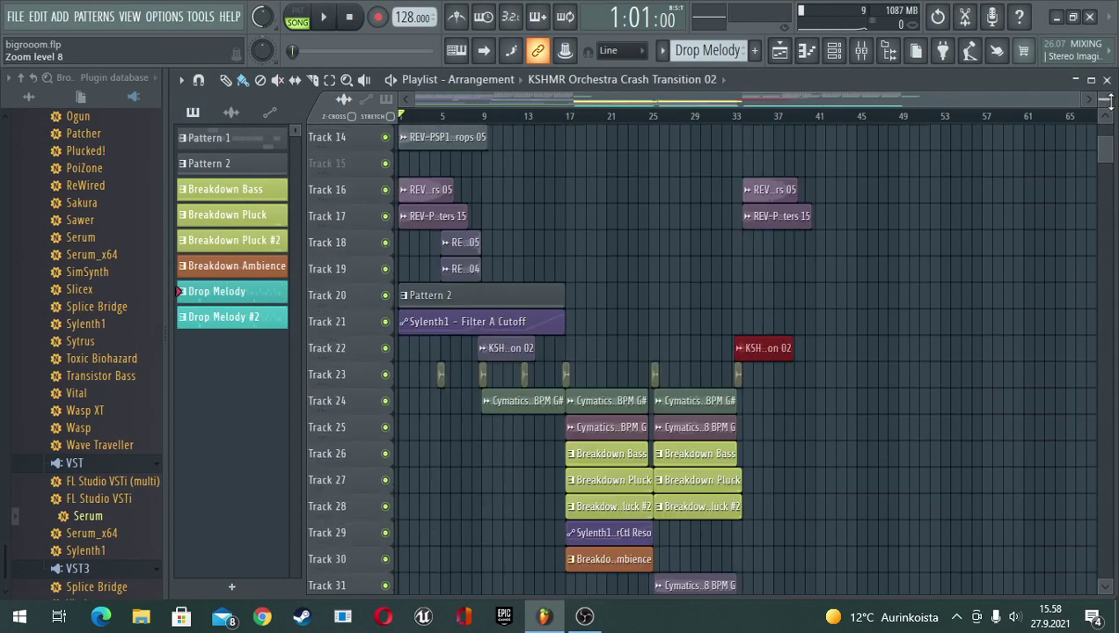
scroll(887, 262, up, 6)
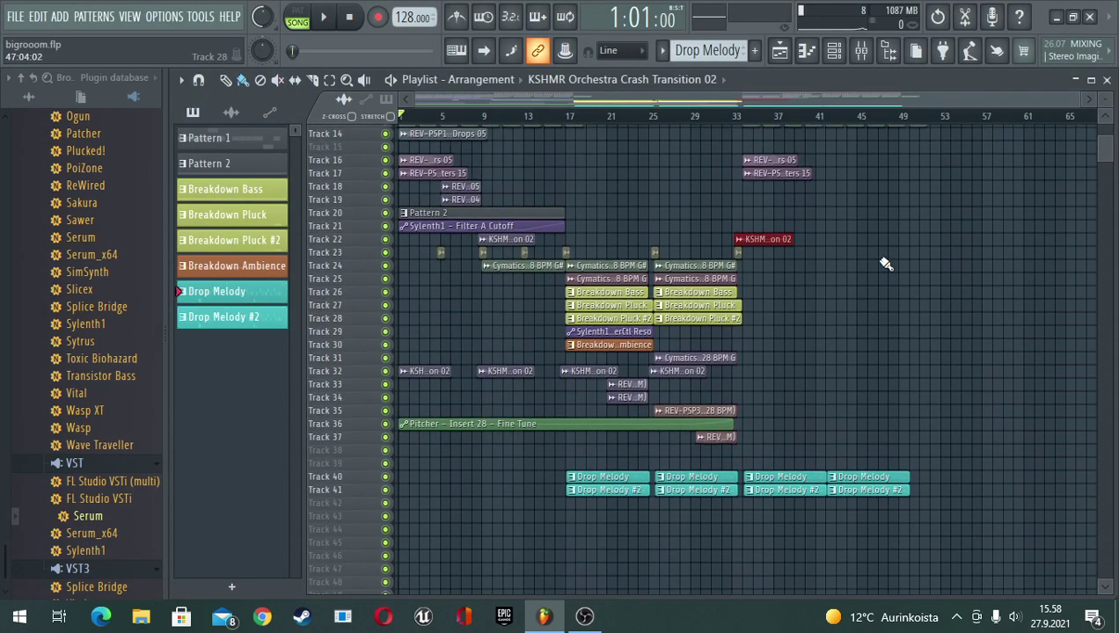
scroll(887, 262, up, 1)
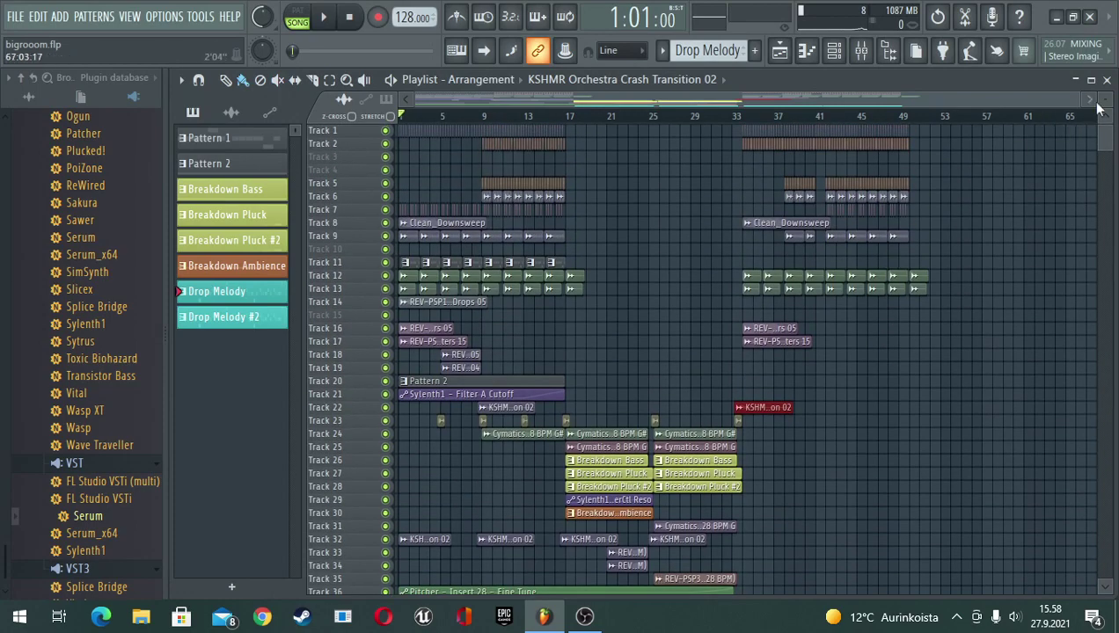
scroll(1105, 100, up, 5)
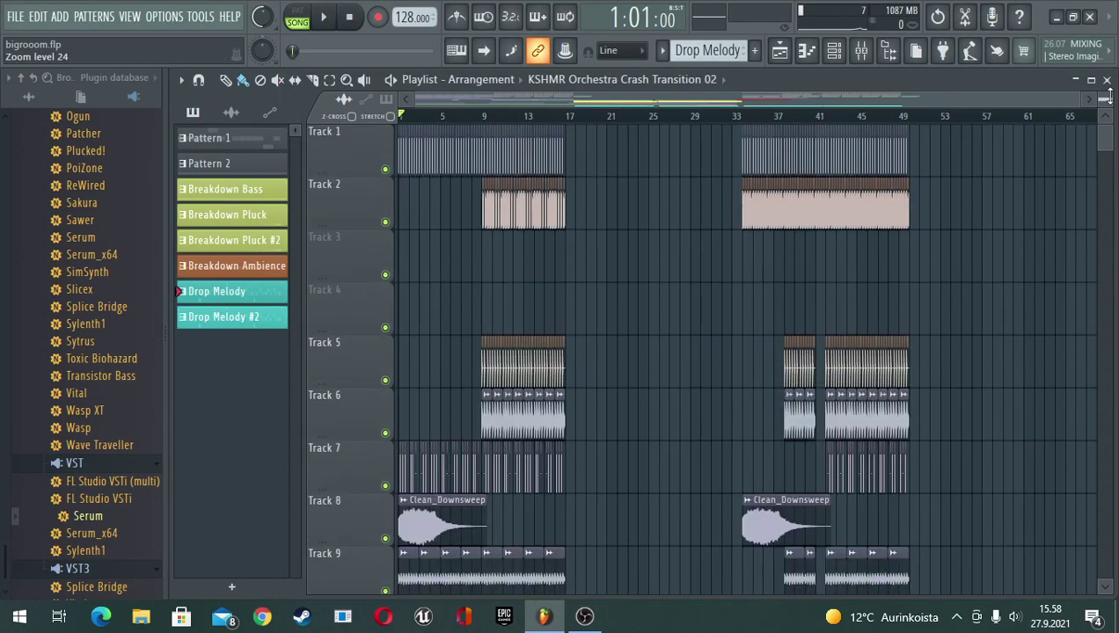
Play the song from bar 1 and follow its clips through the playlist tracks down to Track 19
key(space)
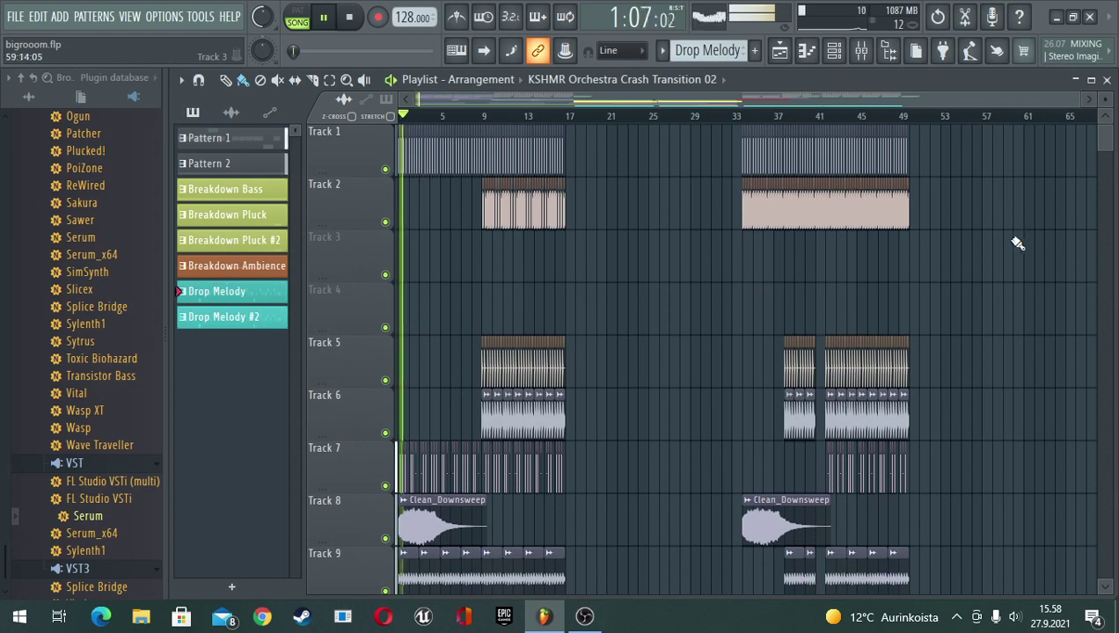
scroll(999, 250, down, 3)
scroll(1001, 251, down, 1)
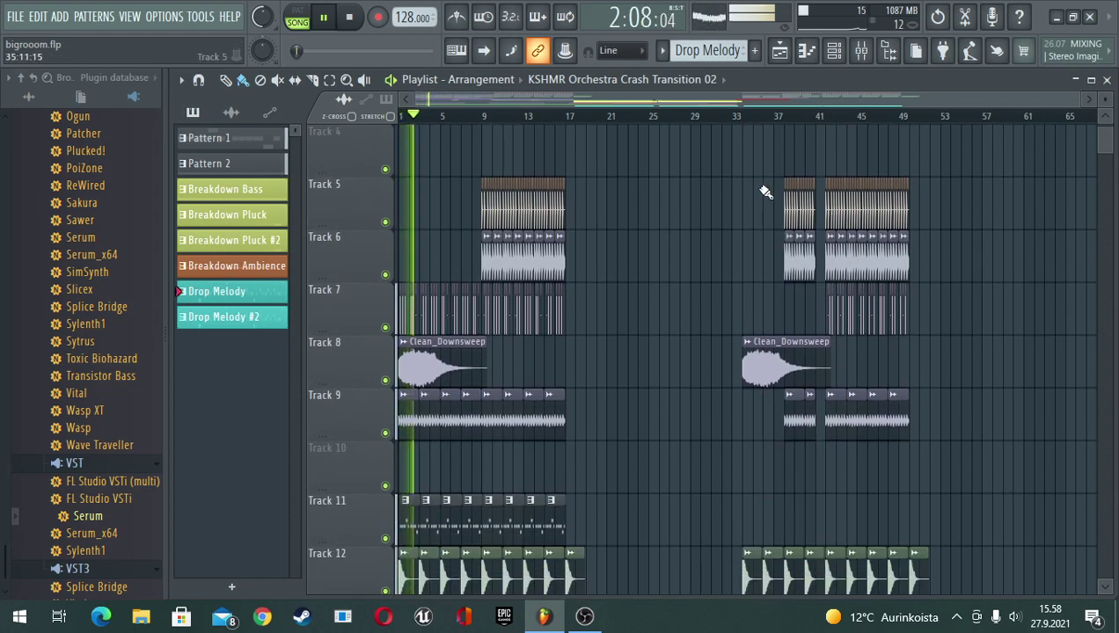
scroll(660, 239, down, 2)
scroll(658, 242, down, 2)
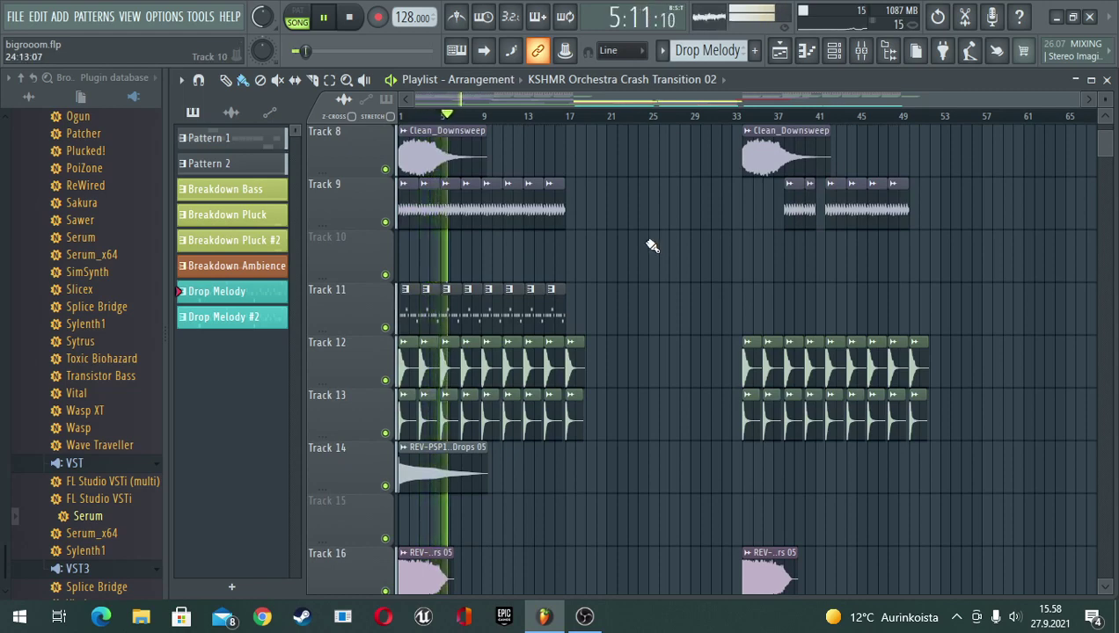
scroll(645, 249, down, 3)
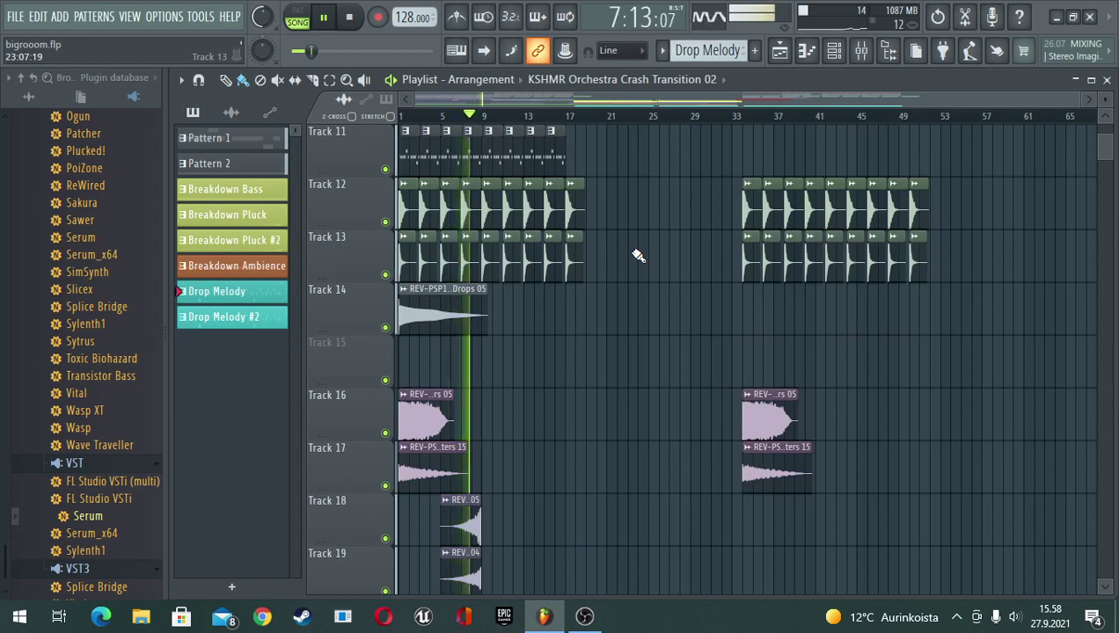
scroll(638, 255, up, 4)
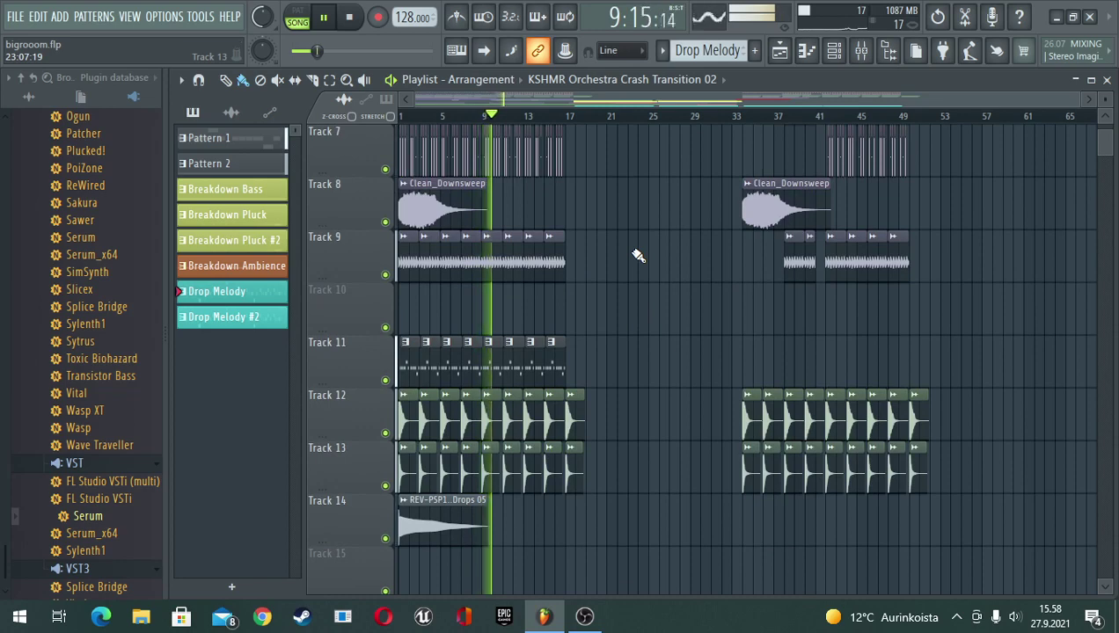
scroll(639, 255, up, 6)
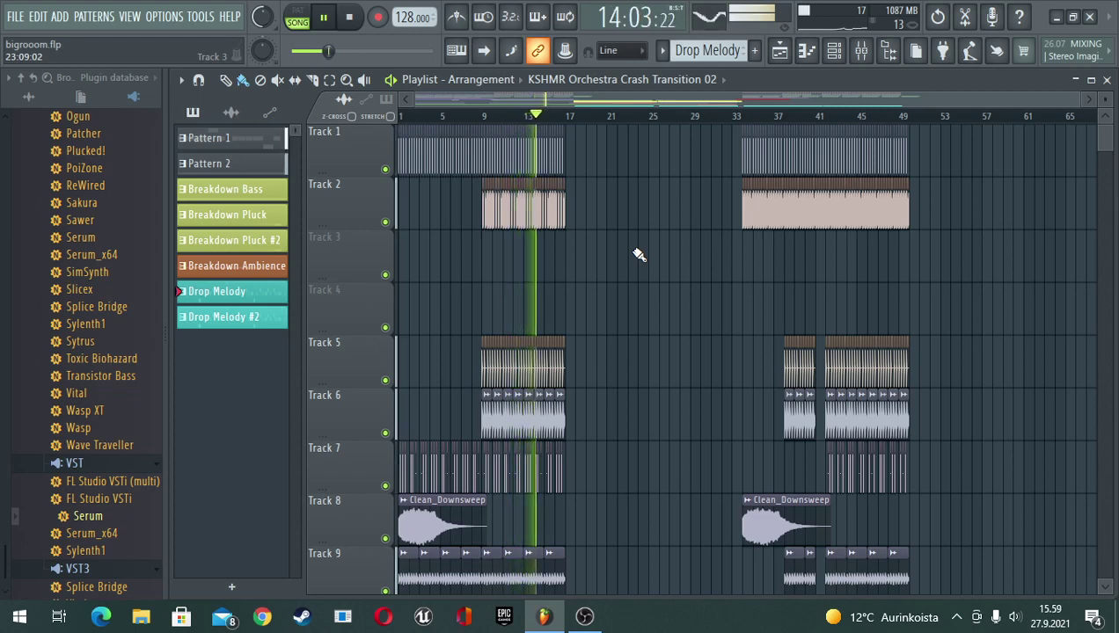
Listen to the song from the end of the first drop through the breakdown, following its clips down to Track 37
scroll(627, 224, down, 1)
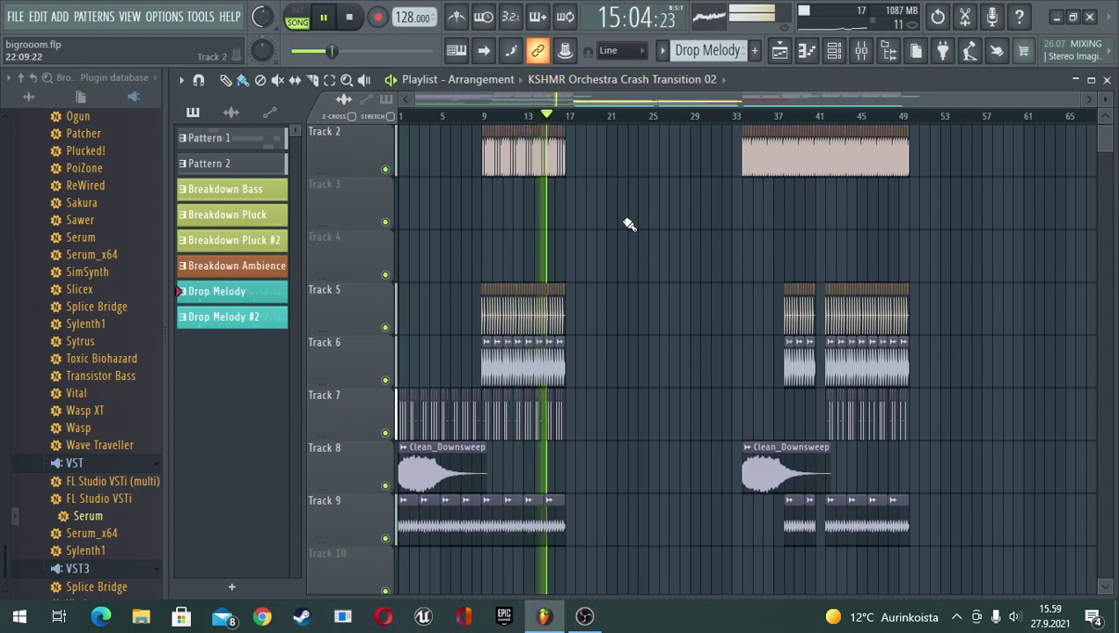
scroll(630, 226, up, 2)
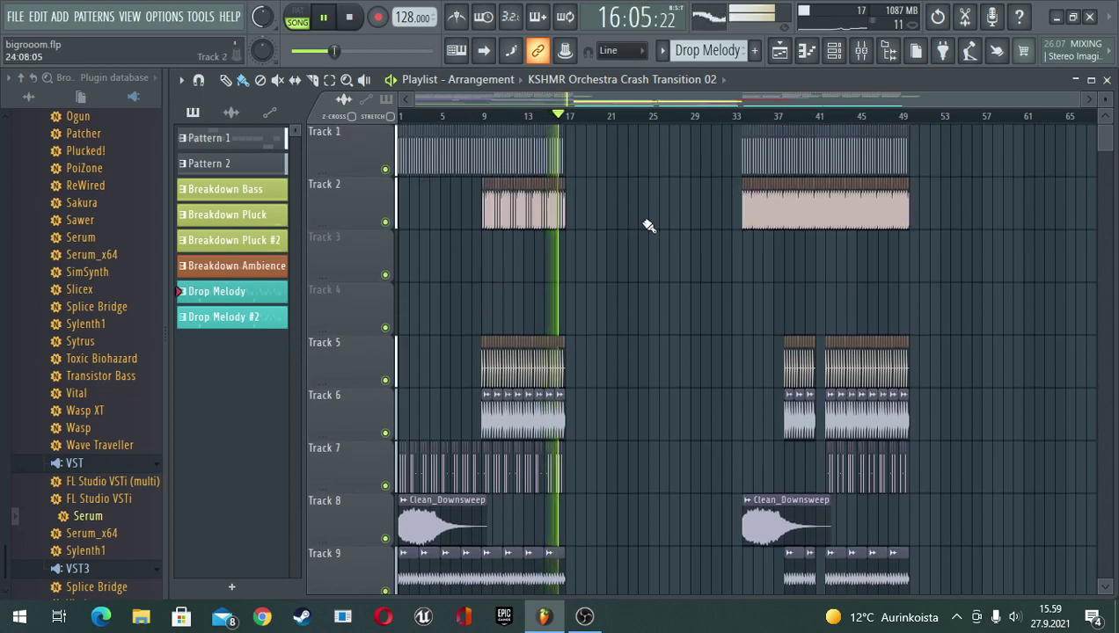
scroll(649, 226, down, 10)
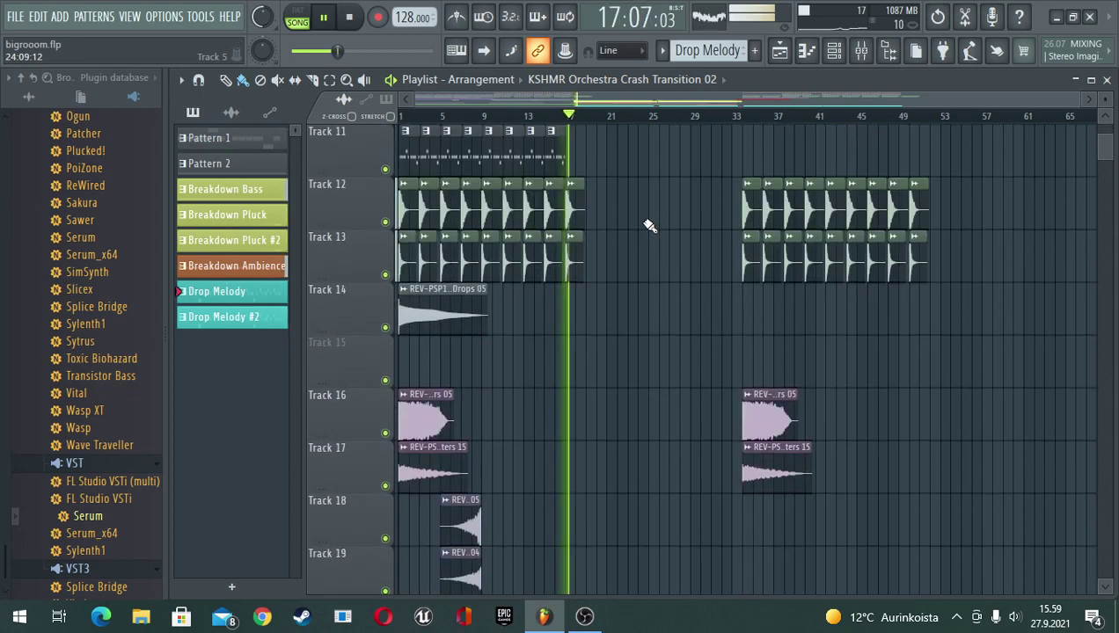
scroll(648, 226, down, 10)
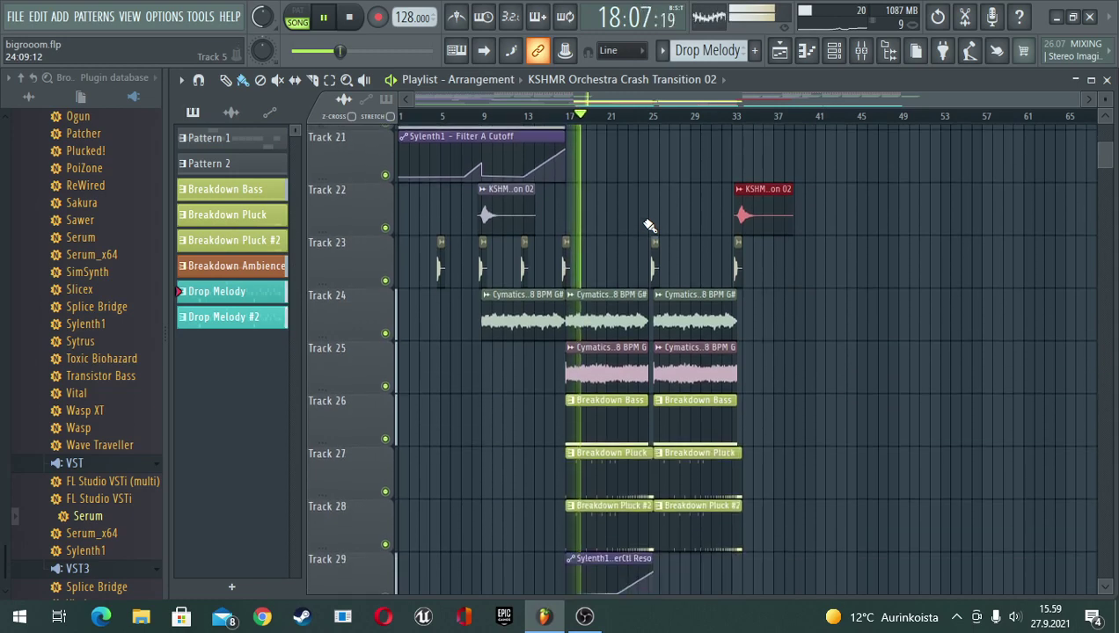
scroll(649, 227, down, 5)
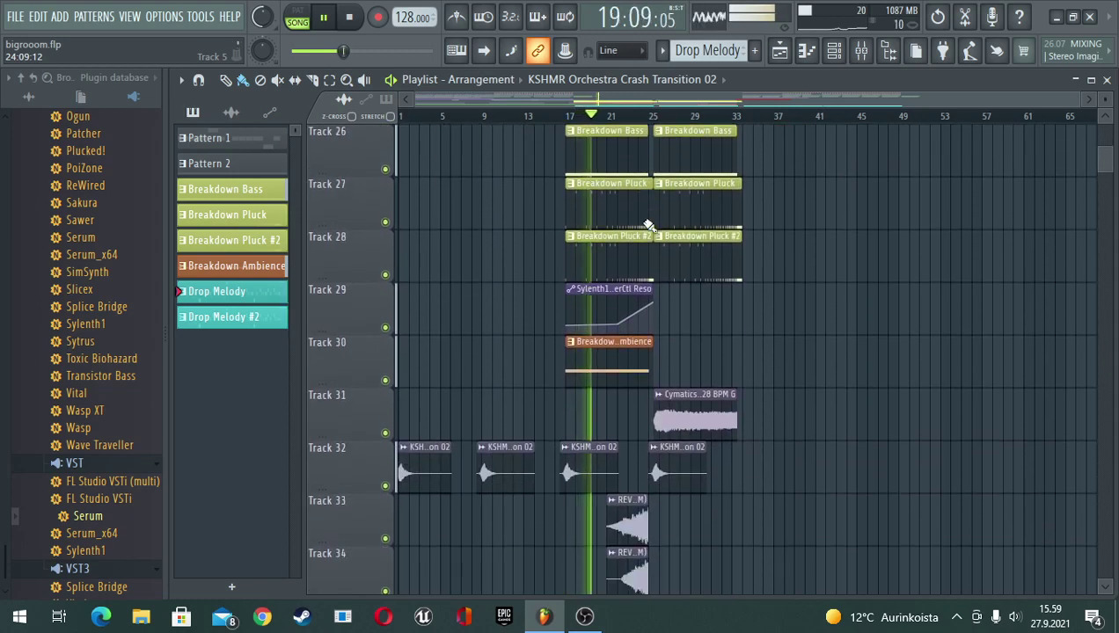
scroll(648, 226, down, 1)
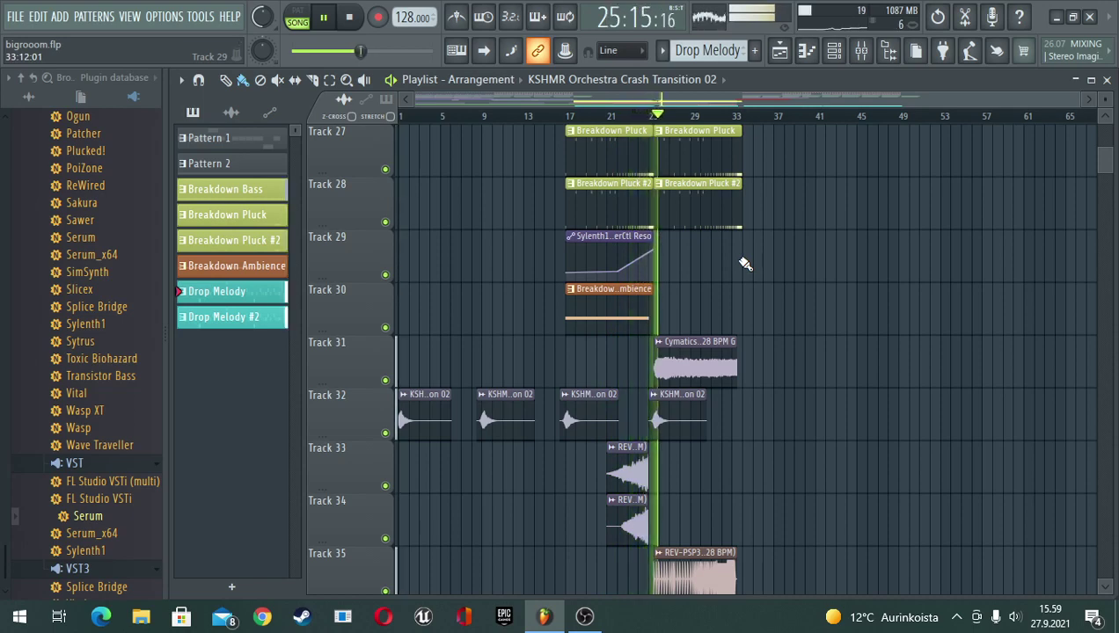
scroll(745, 263, down, 4)
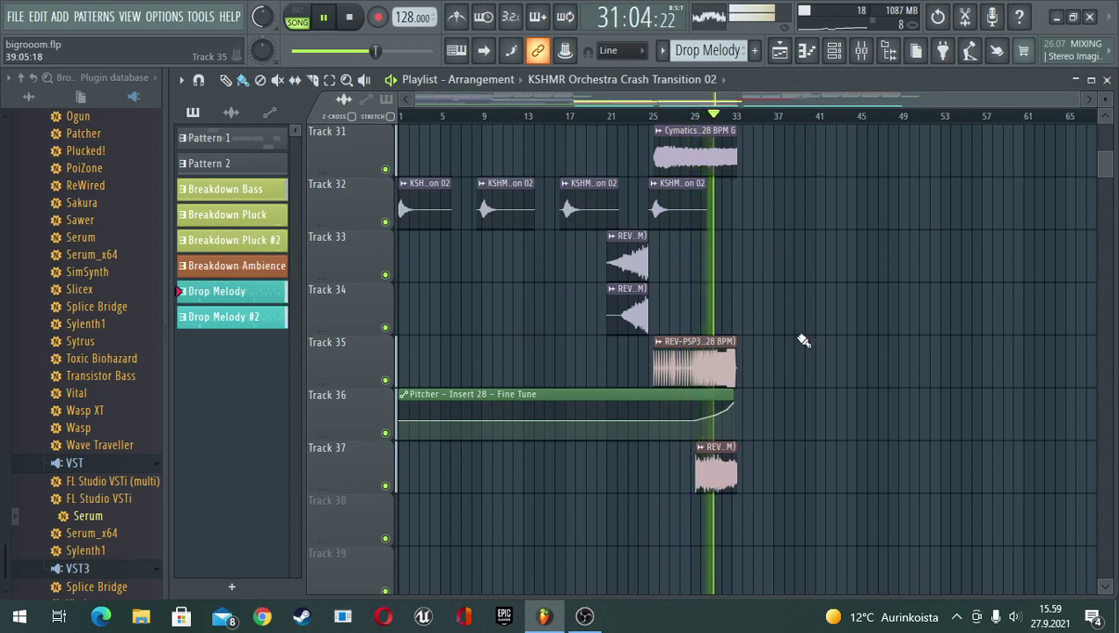
Listen through the second drop up to bar 49 while examining its clips on Tracks 1 to 21, and stop playback
scroll(804, 344, up, 2)
scroll(804, 347, up, 4)
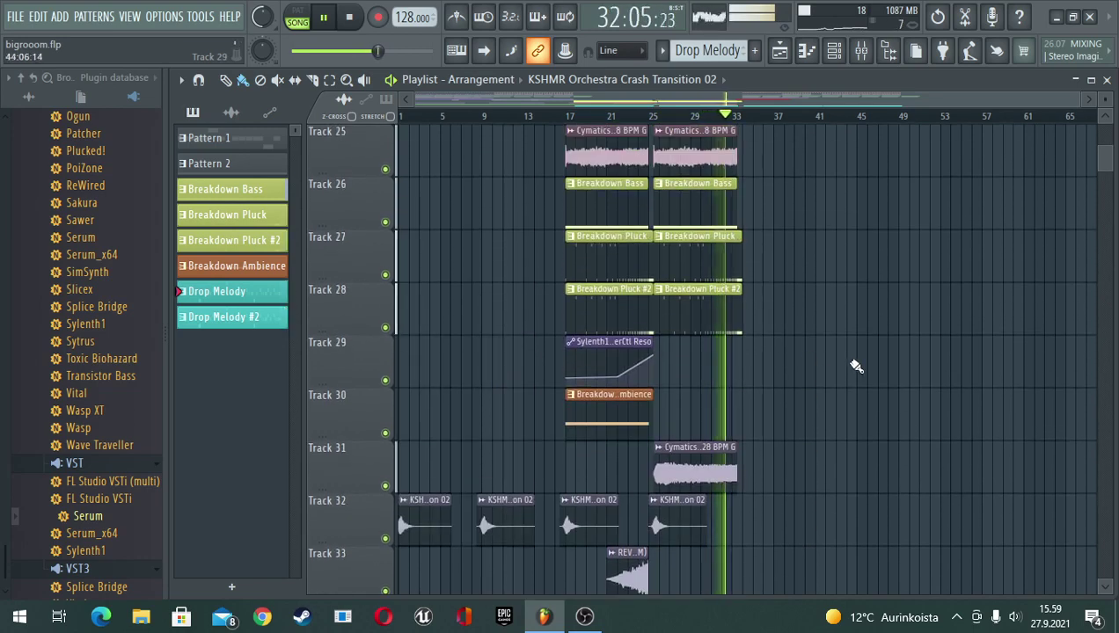
scroll(854, 368, up, 4)
scroll(854, 366, up, 5)
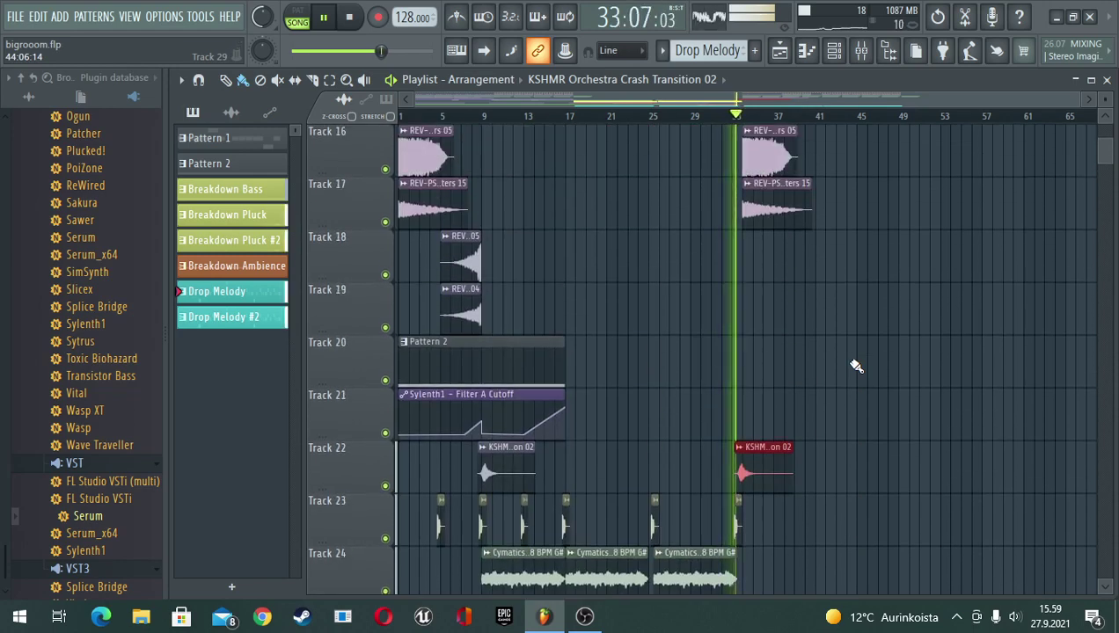
scroll(856, 366, up, 4)
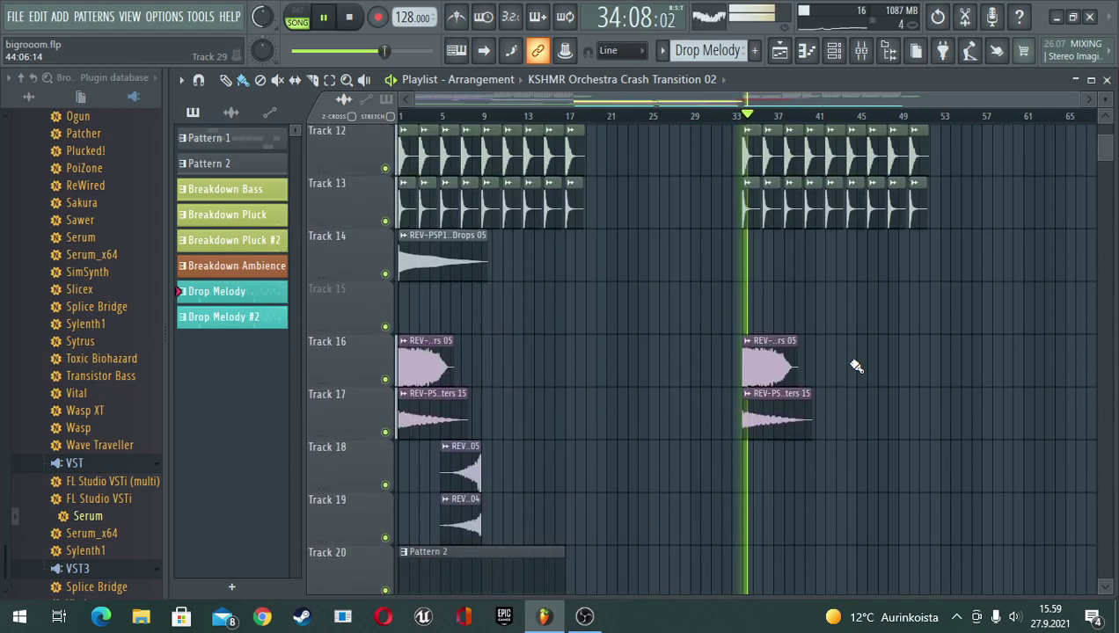
scroll(856, 366, up, 11)
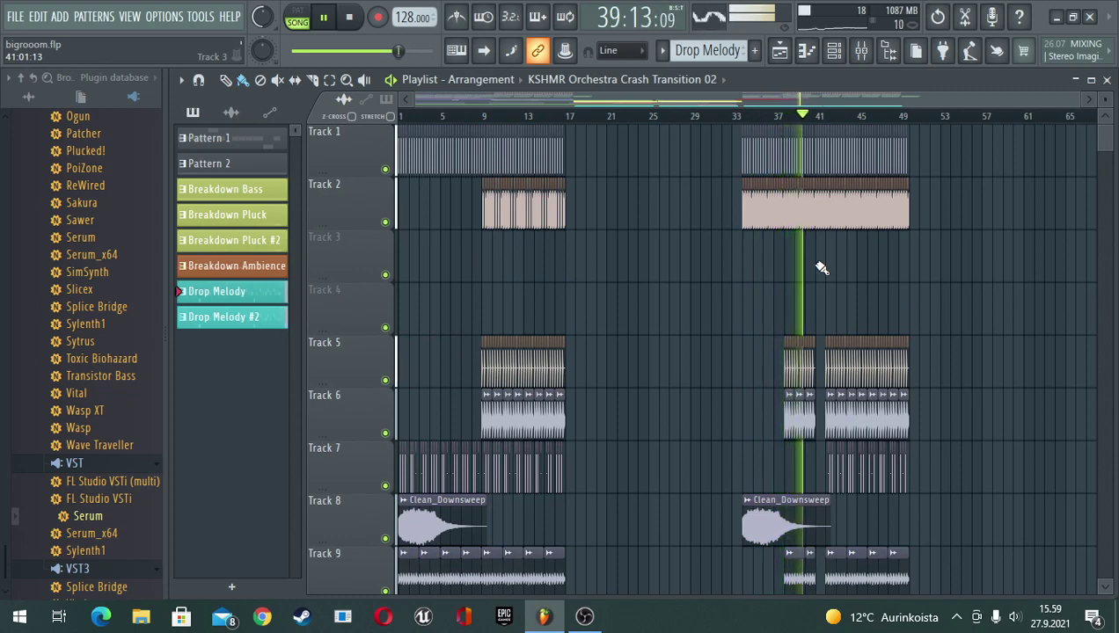
scroll(821, 268, down, 6)
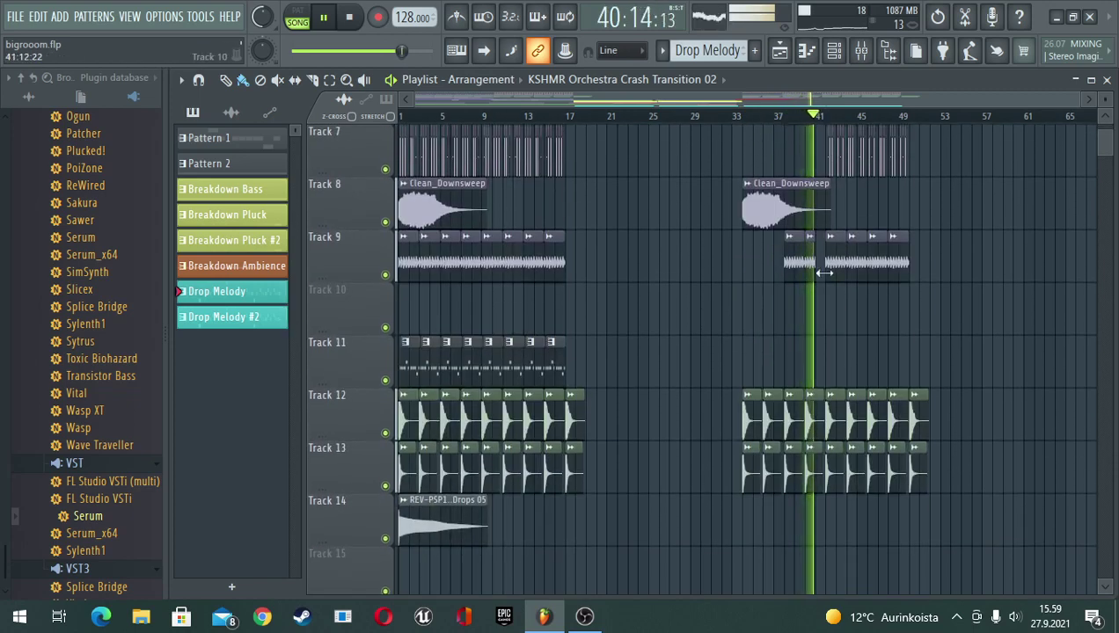
scroll(838, 255, down, 7)
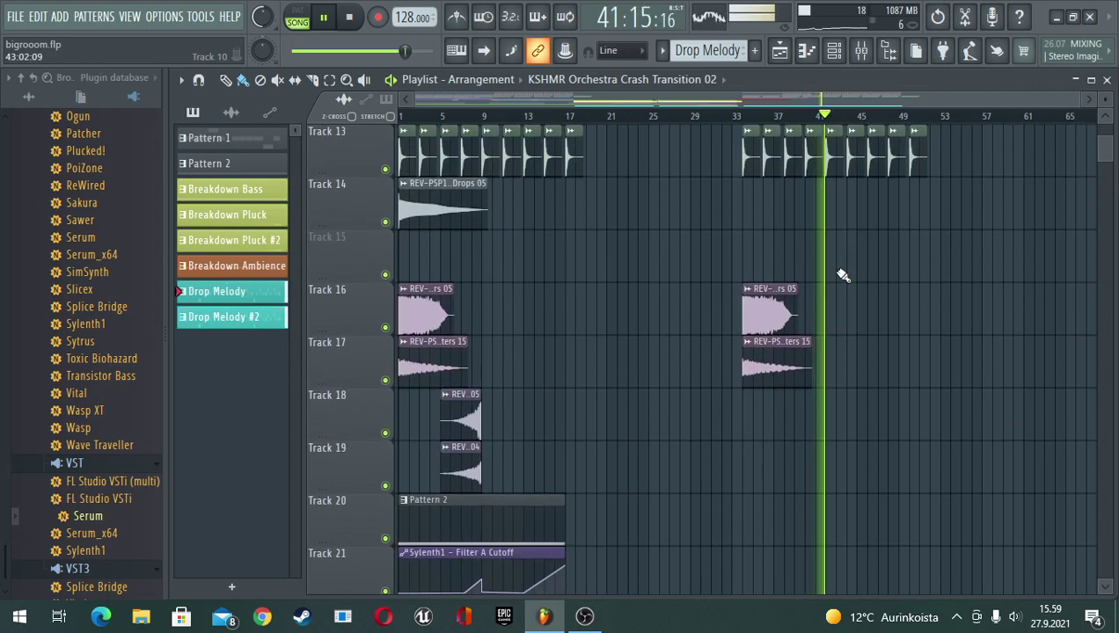
scroll(842, 277, up, 5)
scroll(840, 268, up, 8)
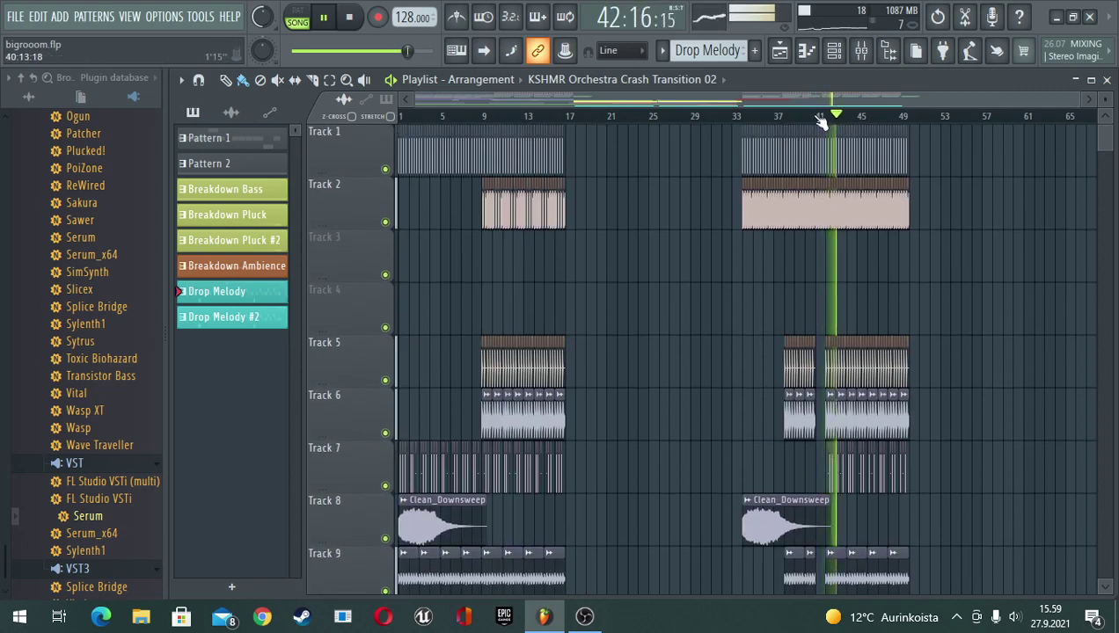
scroll(831, 130, up, 4)
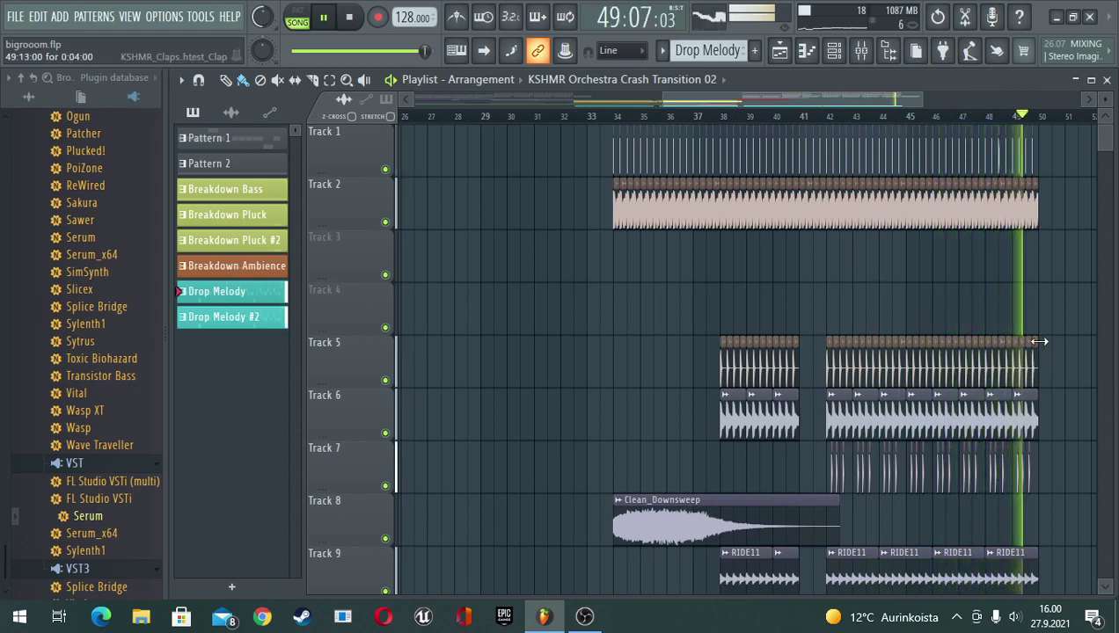
key(space)
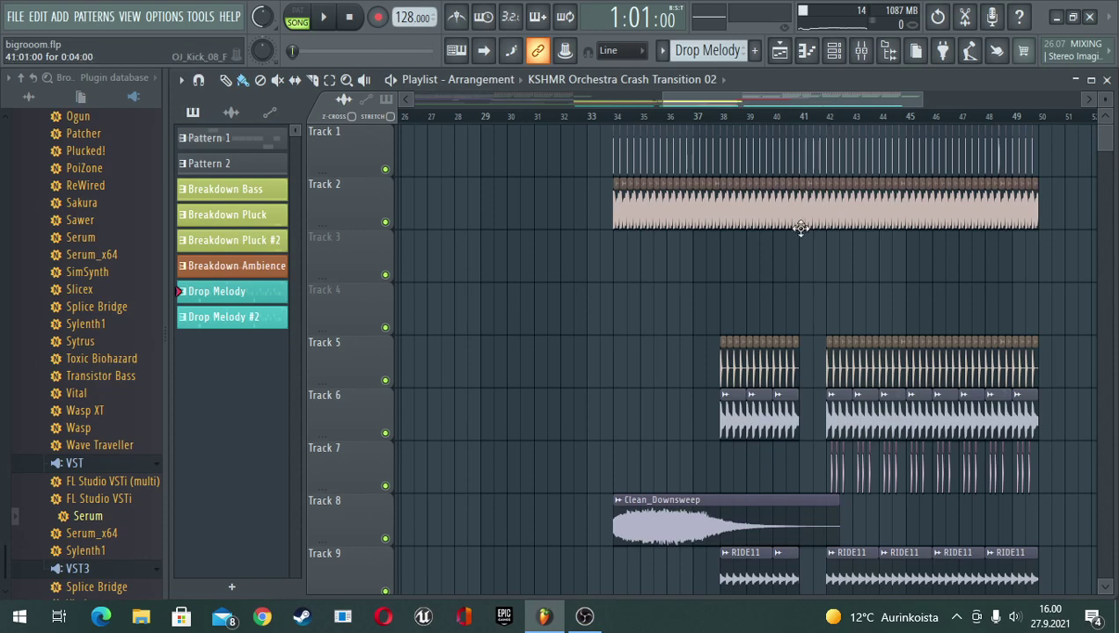
Delete the bar 41 kick clips on Tracks 1 and 2, and play the second drop from bar 39
scroll(817, 126, up, 5)
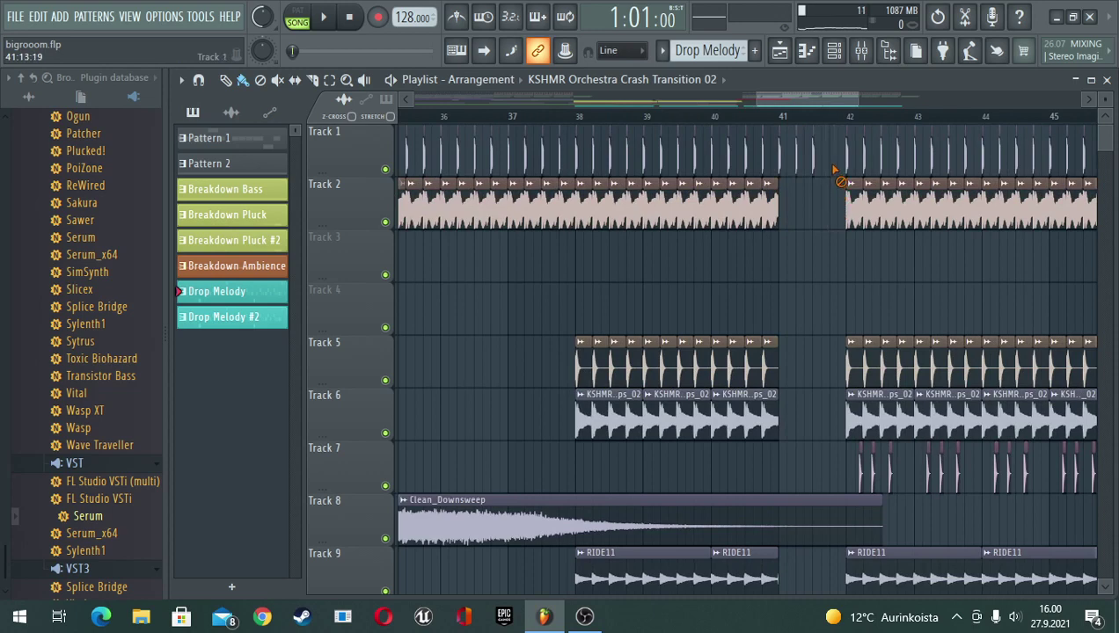
key(space)
click(753, 124)
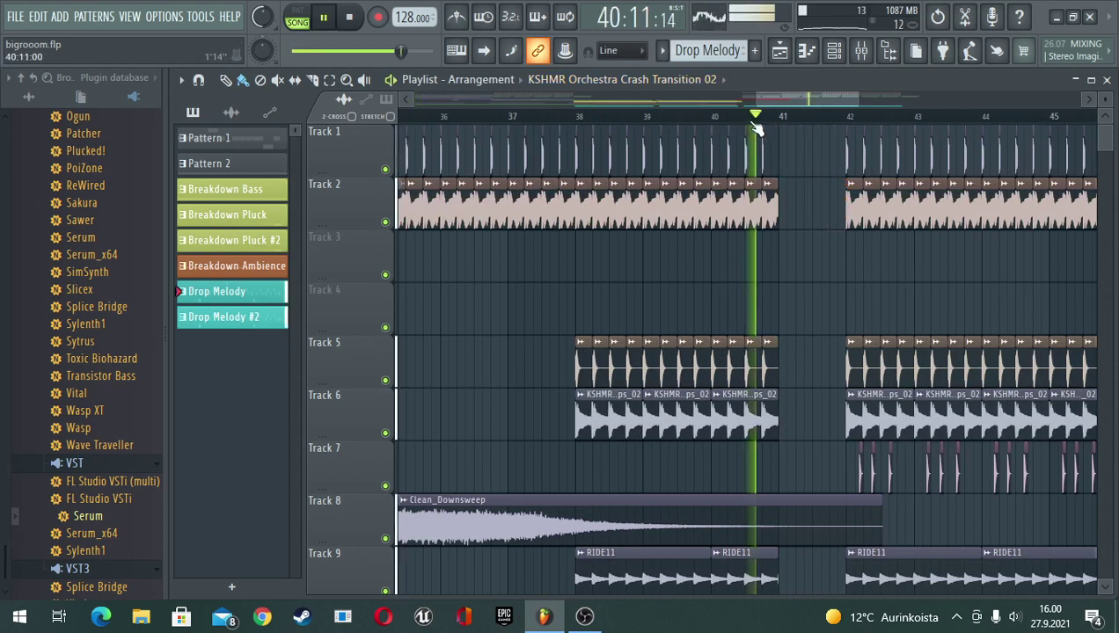
click(649, 112)
scroll(788, 193, down, 5)
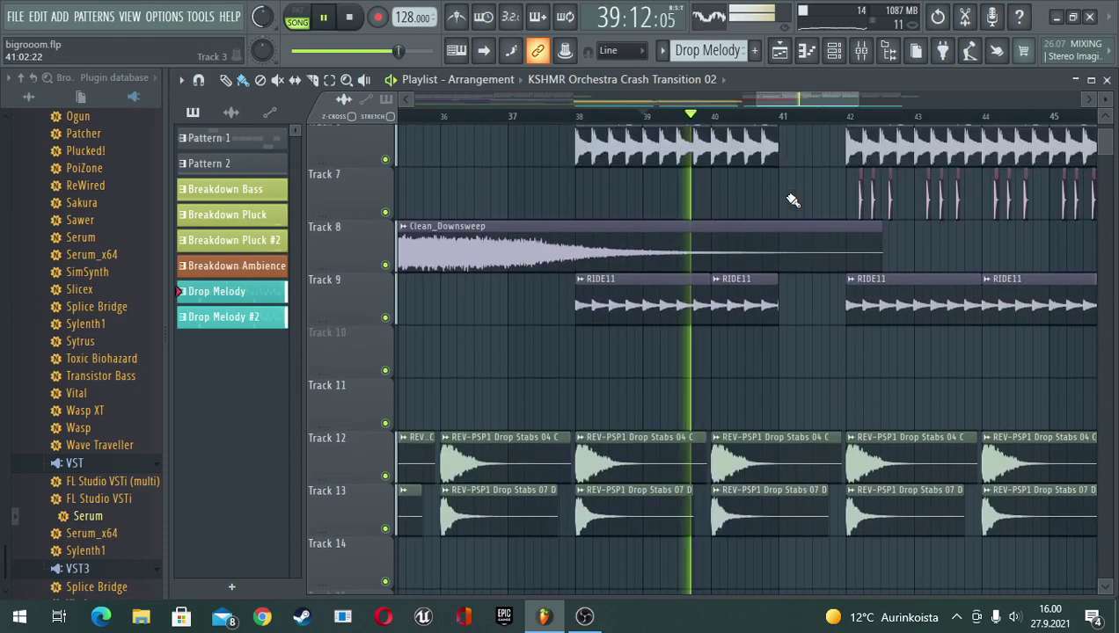
Extend the RIDE11 clip on Track 9 to bar 42 and place a KSHMR_Drop_Claps_02 clip at bar 41 on Track 6
key(space)
drag(779, 297, 834, 288)
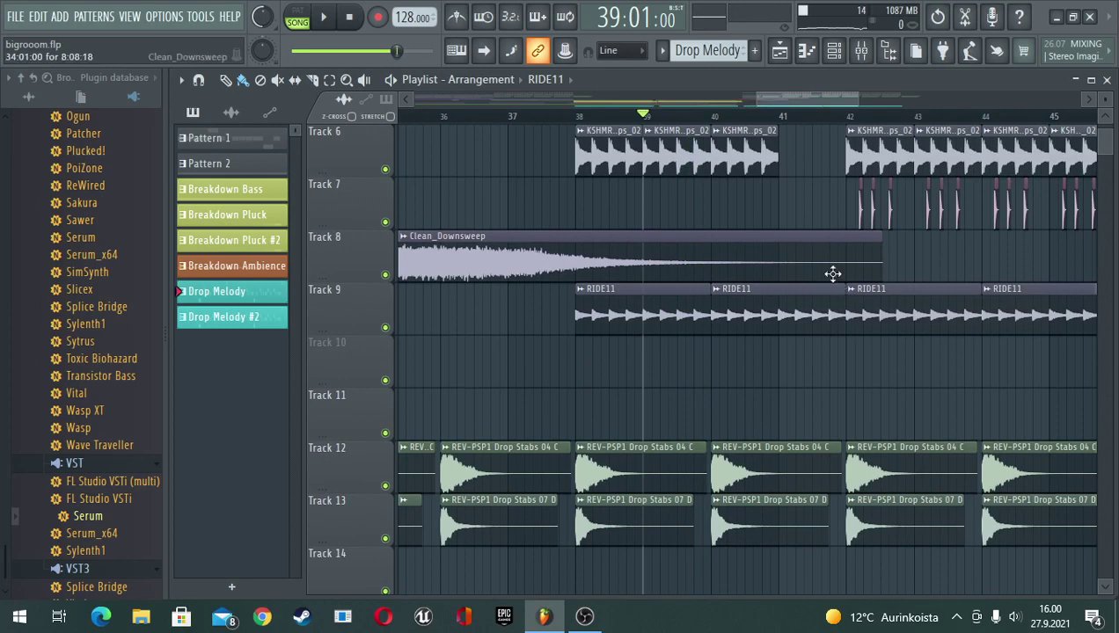
scroll(747, 218, up, 1)
click(770, 222)
click(786, 220)
Play the edited drop from bar 39 and check the transition through bar 41 across the tracks, then stop playback
key(space)
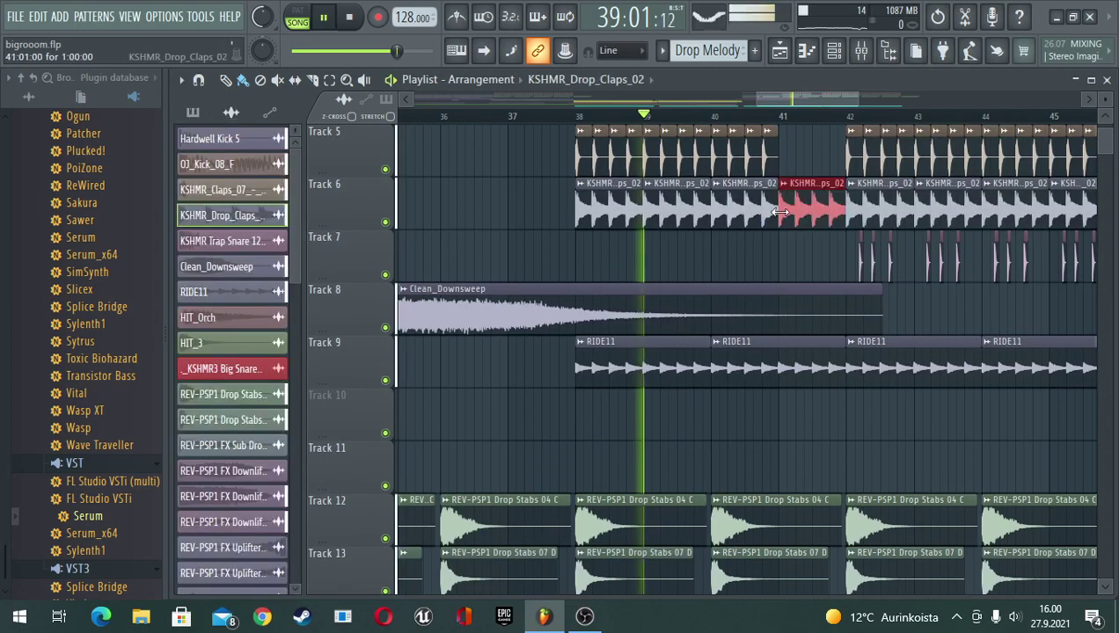
scroll(797, 255, up, 3)
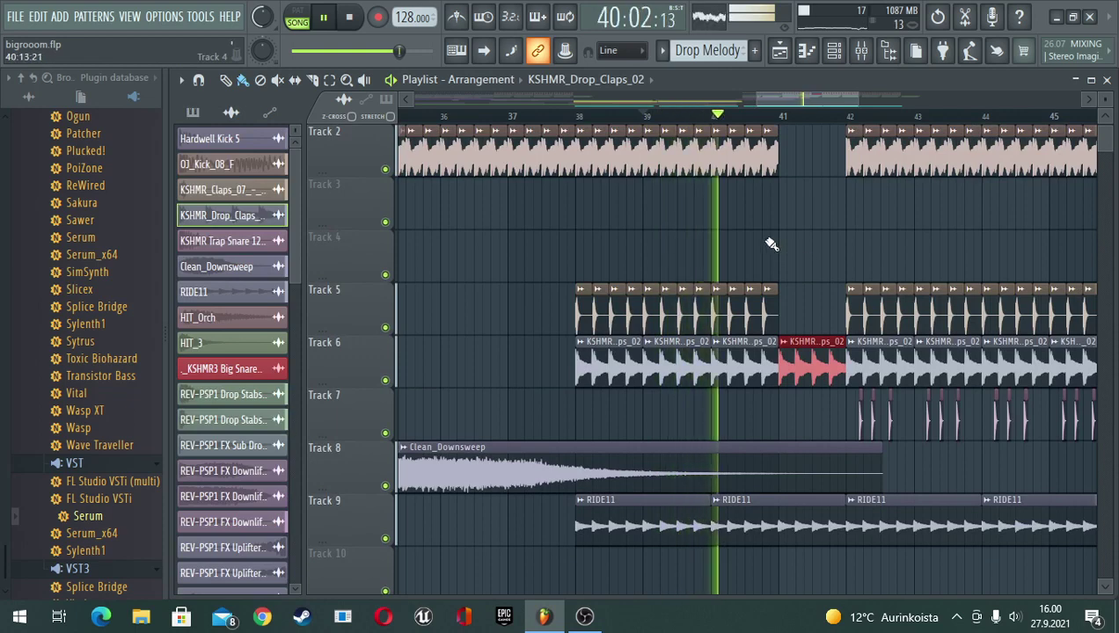
scroll(767, 256, up, 1)
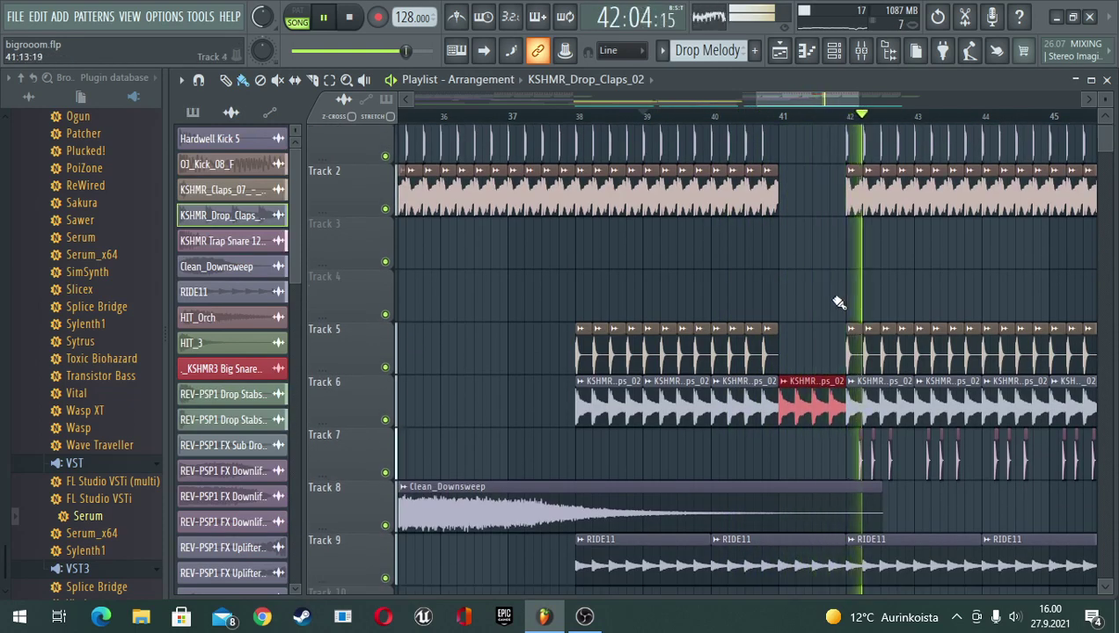
scroll(839, 304, down, 2)
scroll(840, 130, down, 3)
scroll(837, 176, down, 13)
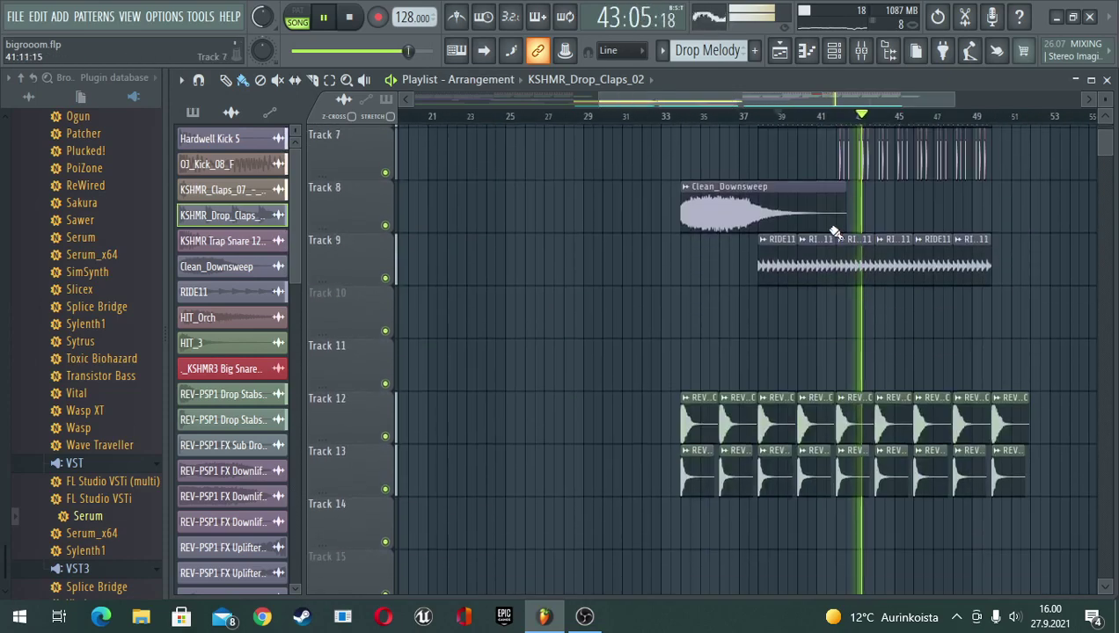
scroll(836, 233, up, 3)
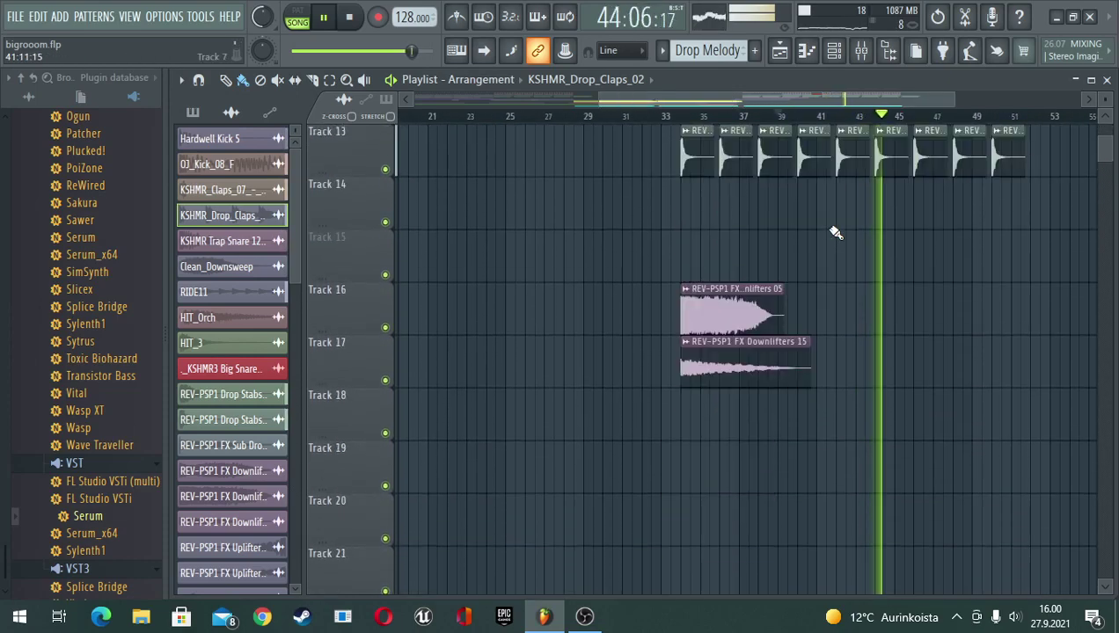
key(space)
Survey the breakdown, effects and Drop Melody clips on Tracks 19 to 41
scroll(836, 233, down, 5)
scroll(836, 233, down, 5)
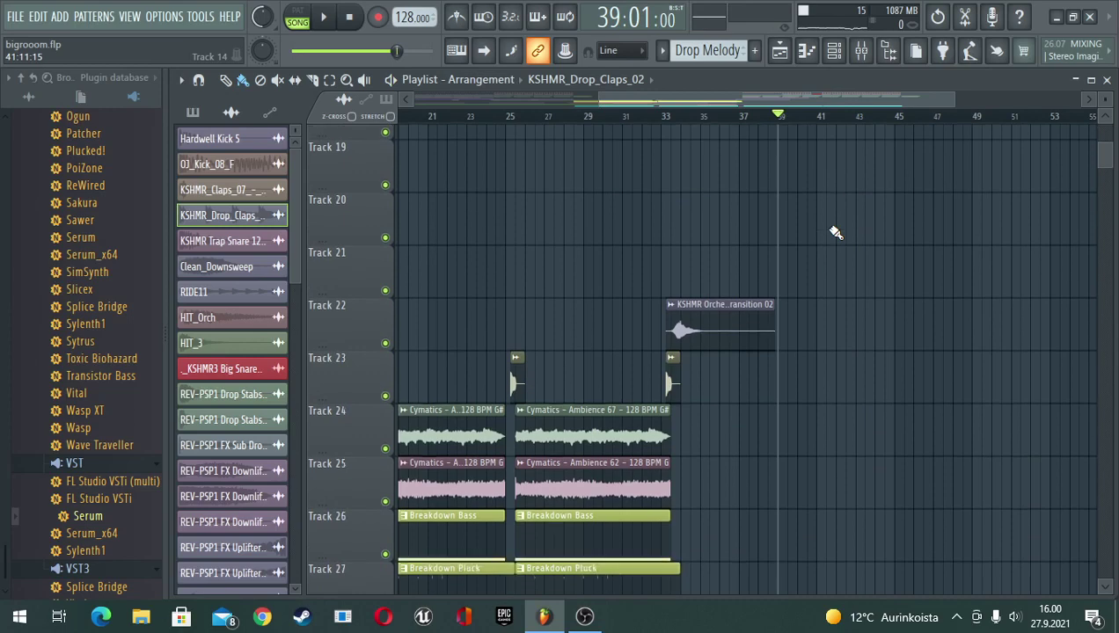
scroll(789, 117, down, 3)
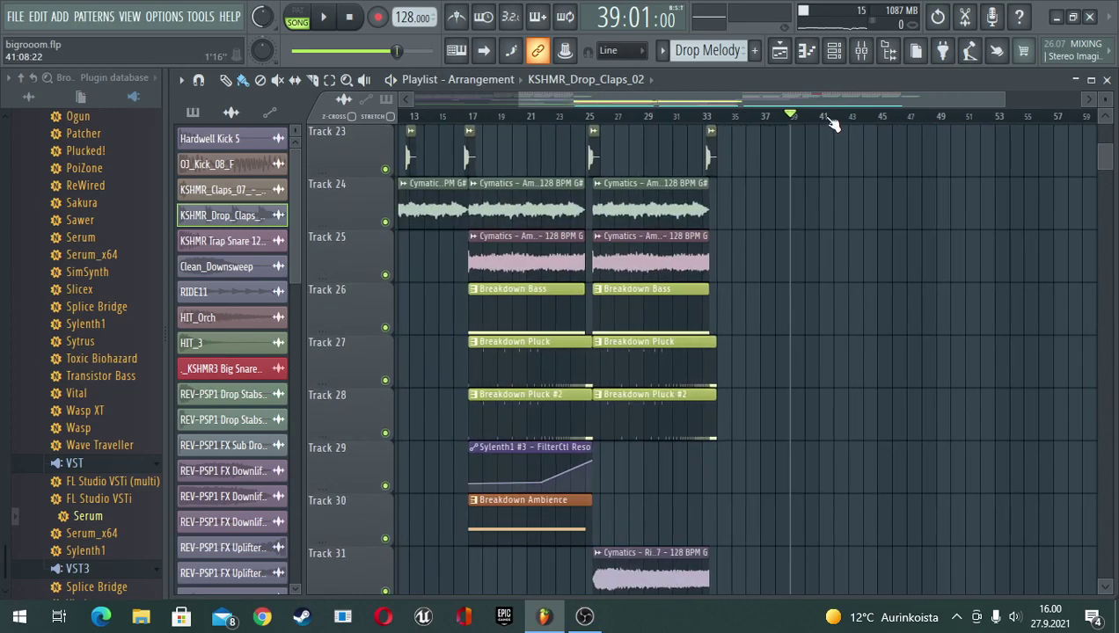
scroll(777, 348, down, 4)
scroll(761, 354, down, 10)
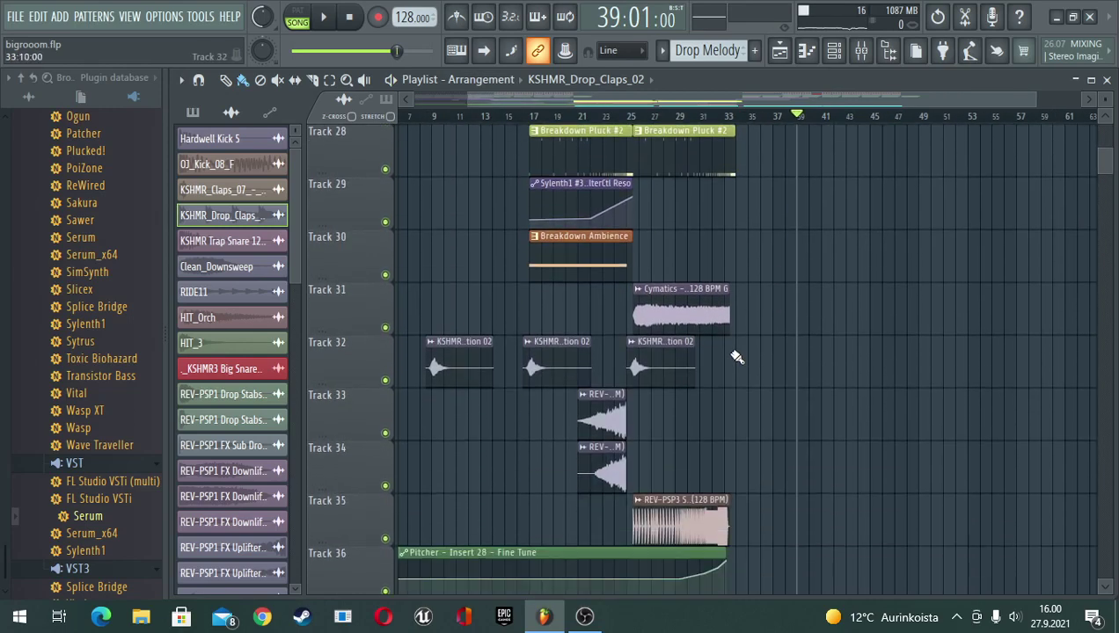
scroll(702, 319, down, 2)
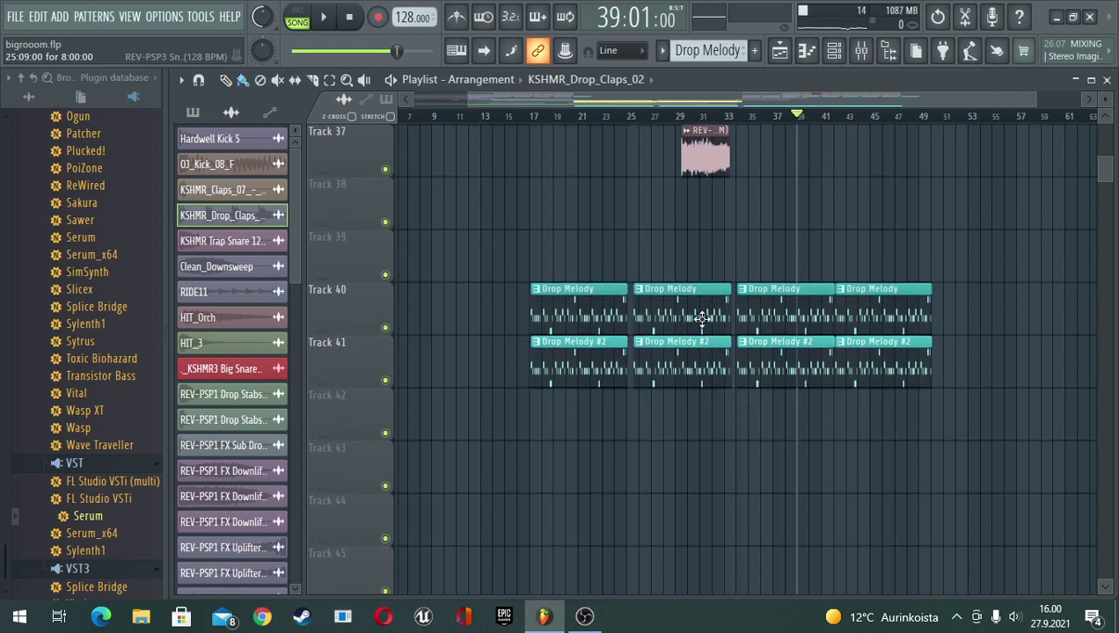
Open the Drop Melody pattern on Track 40 in the piano roll and examine its Serum #2 notes
scroll(791, 129, up, 5)
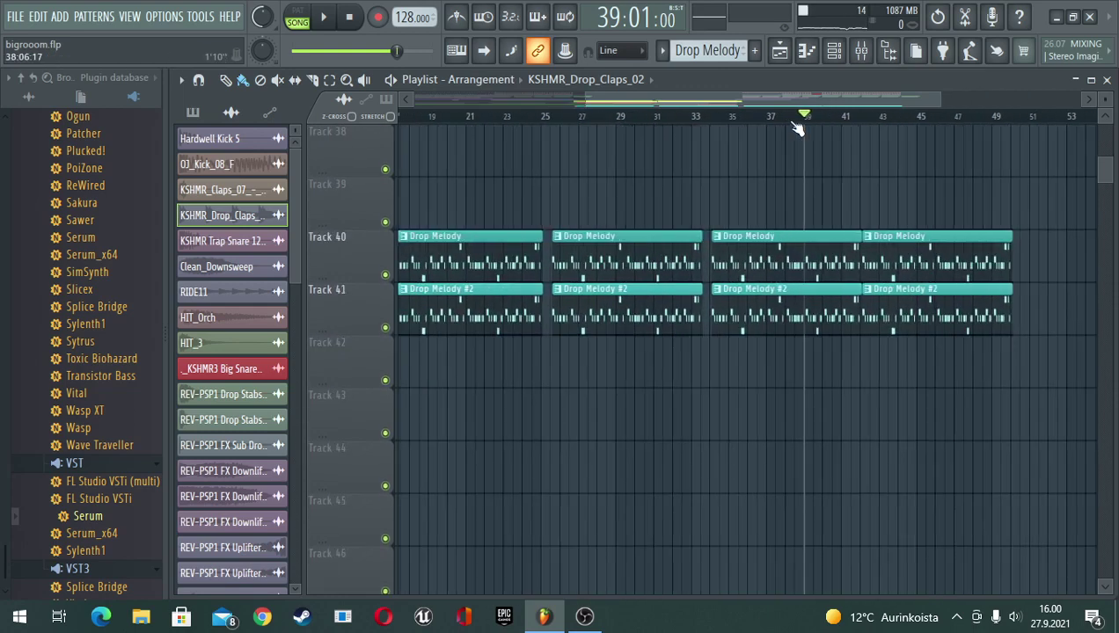
double_click(711, 243)
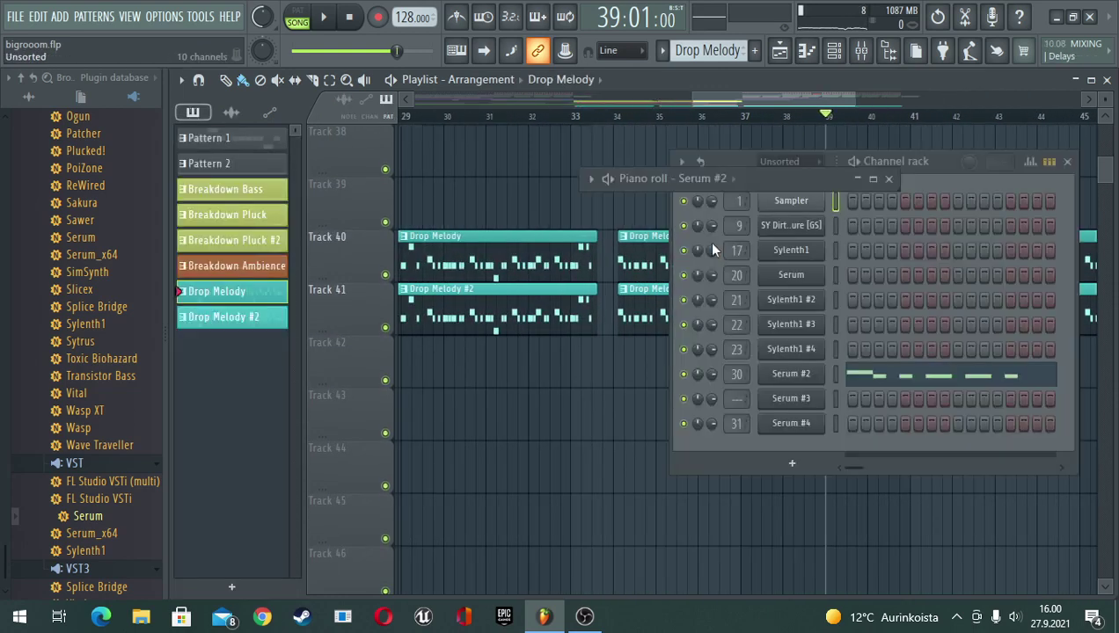
click(872, 179)
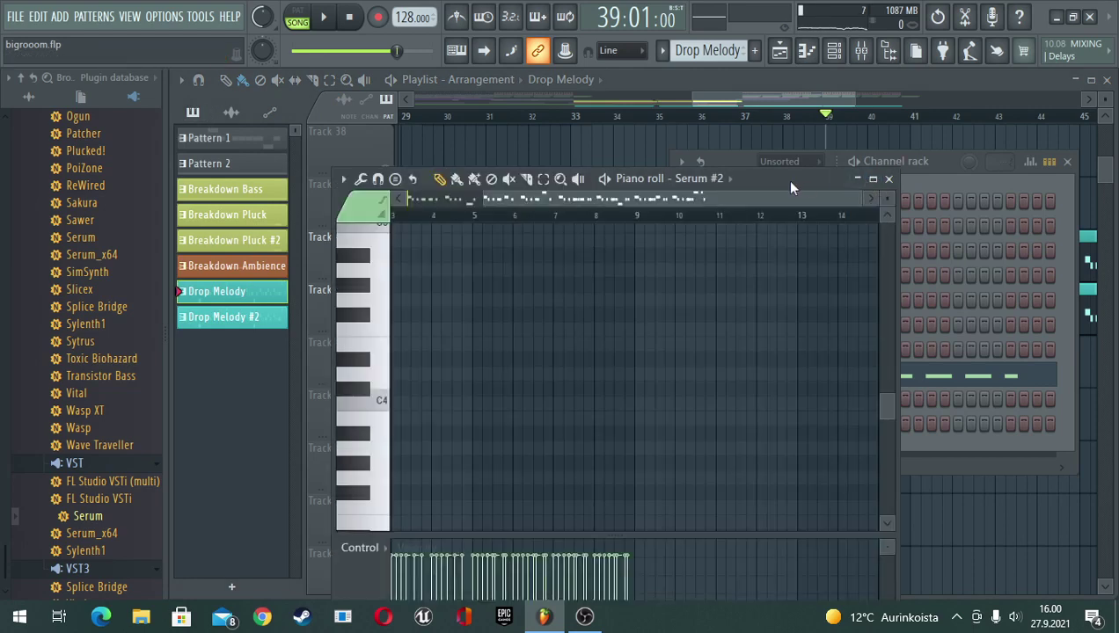
scroll(552, 267, down, 2)
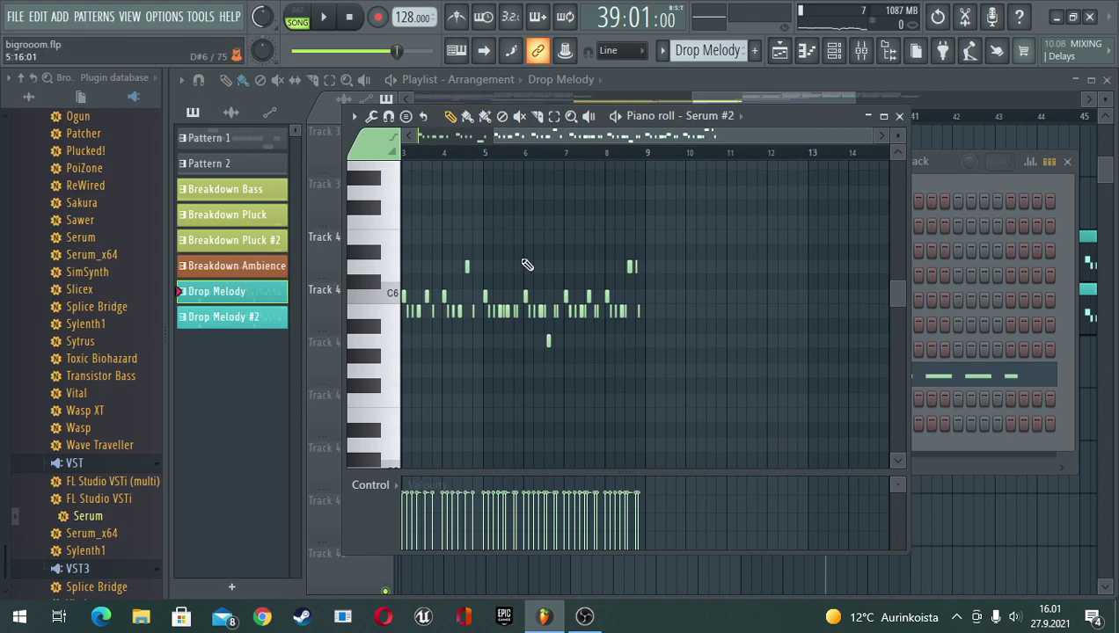
drag(788, 120, 792, 110)
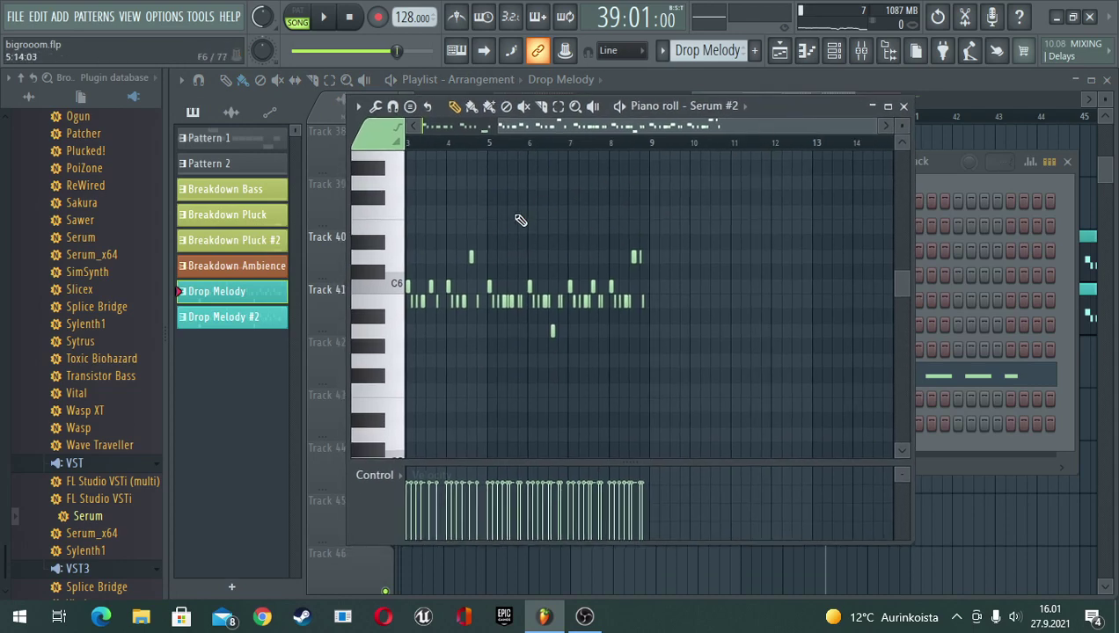
scroll(508, 228, down, 3)
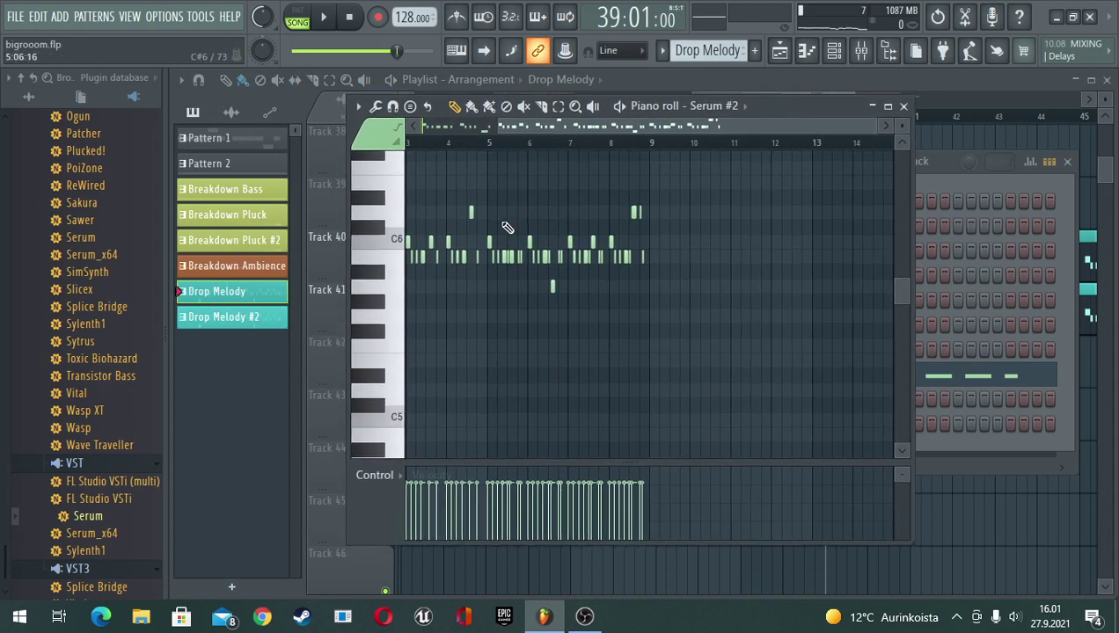
Return to the playlist and briefly play the arrangement from the start of the Drop Melody clip at bar 34
click(247, 297)
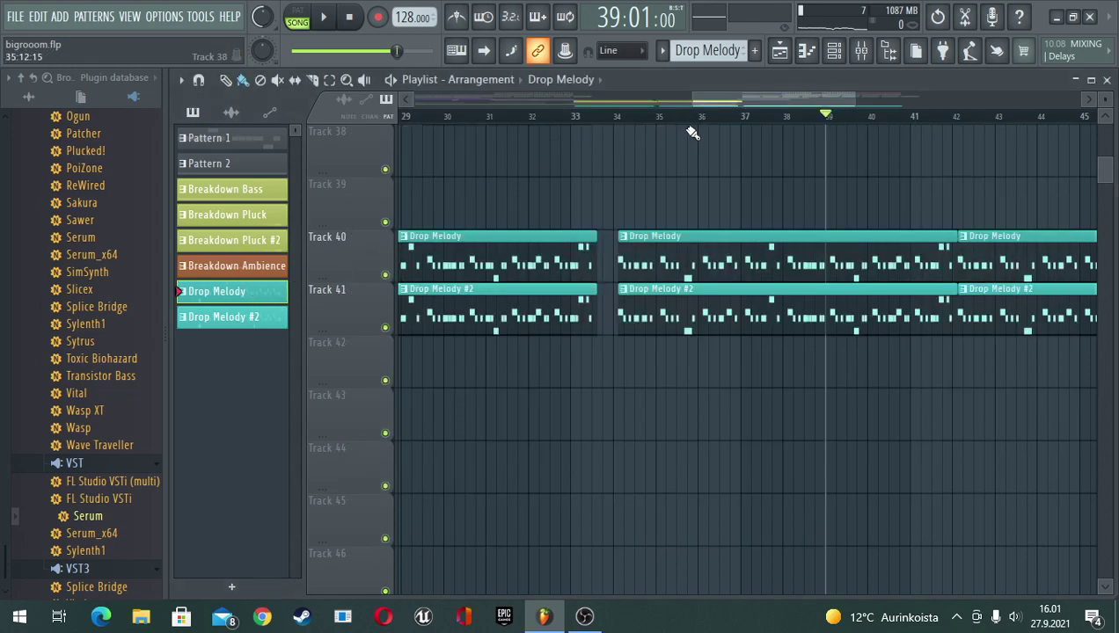
drag(761, 116, 626, 114)
key(space)
key(space)
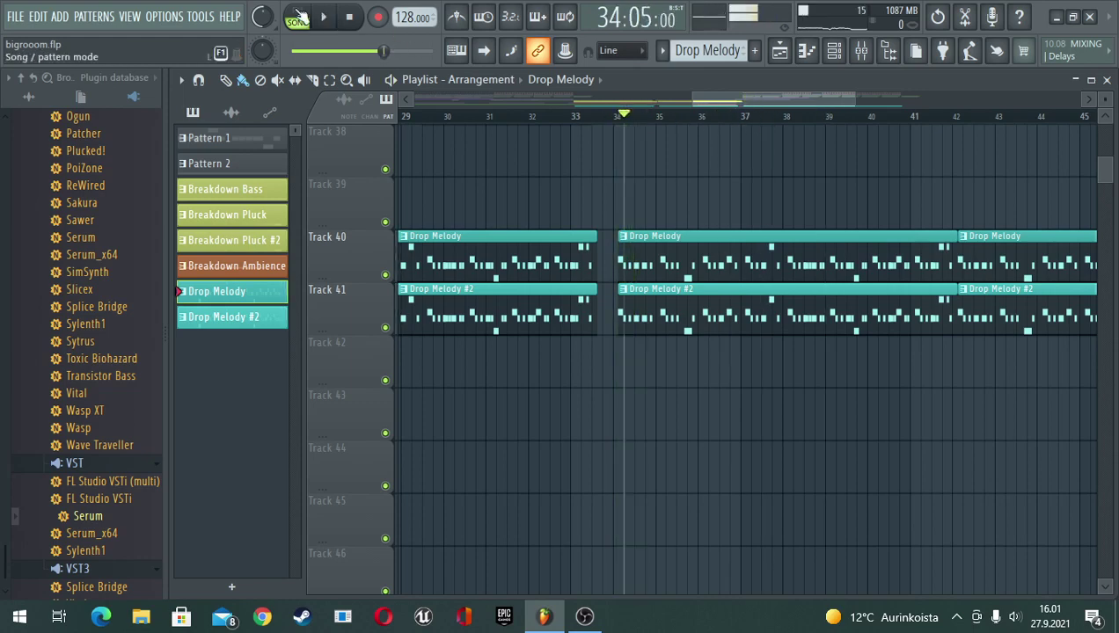
Switch playback to pattern mode and show the Serum #2 notes of Drop Melody in the piano roll
click(298, 16)
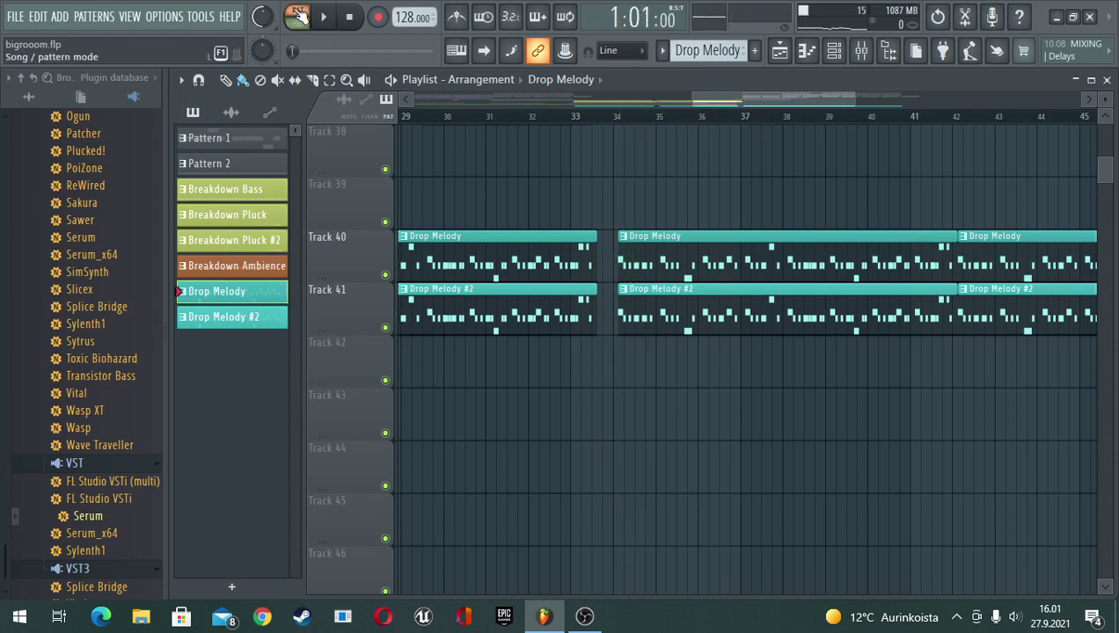
click(809, 51)
click(738, 107)
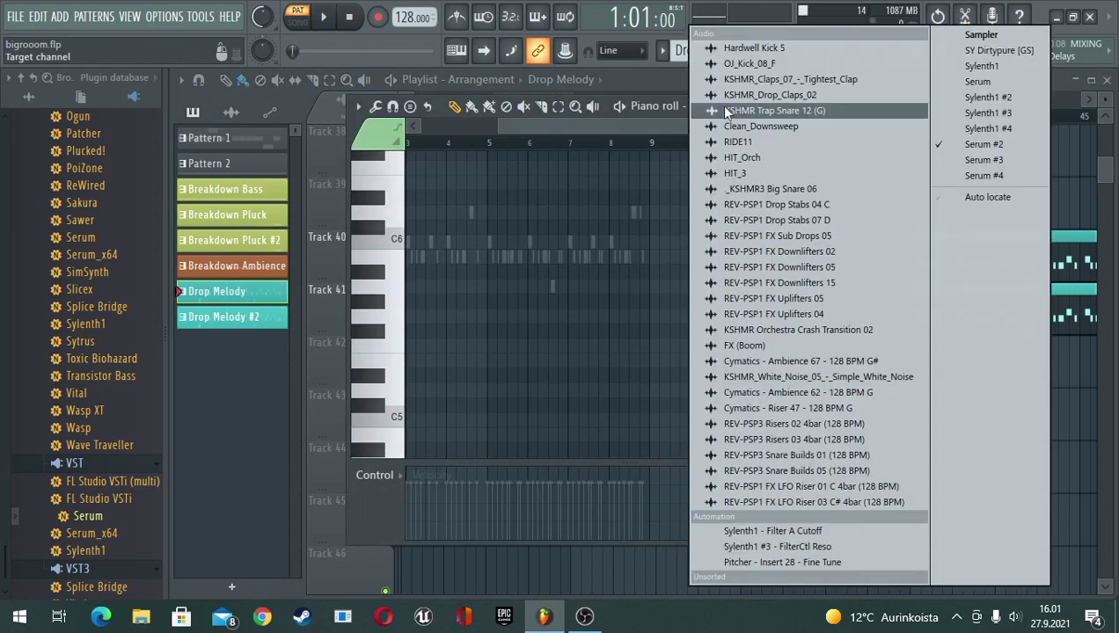
click(980, 144)
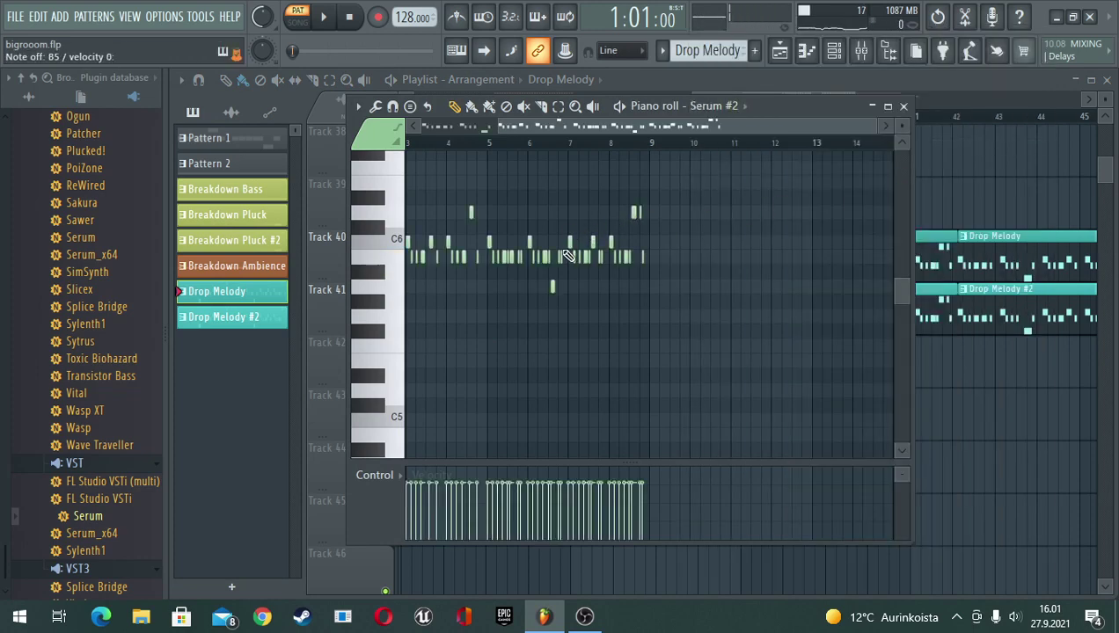
scroll(568, 256, up, 1)
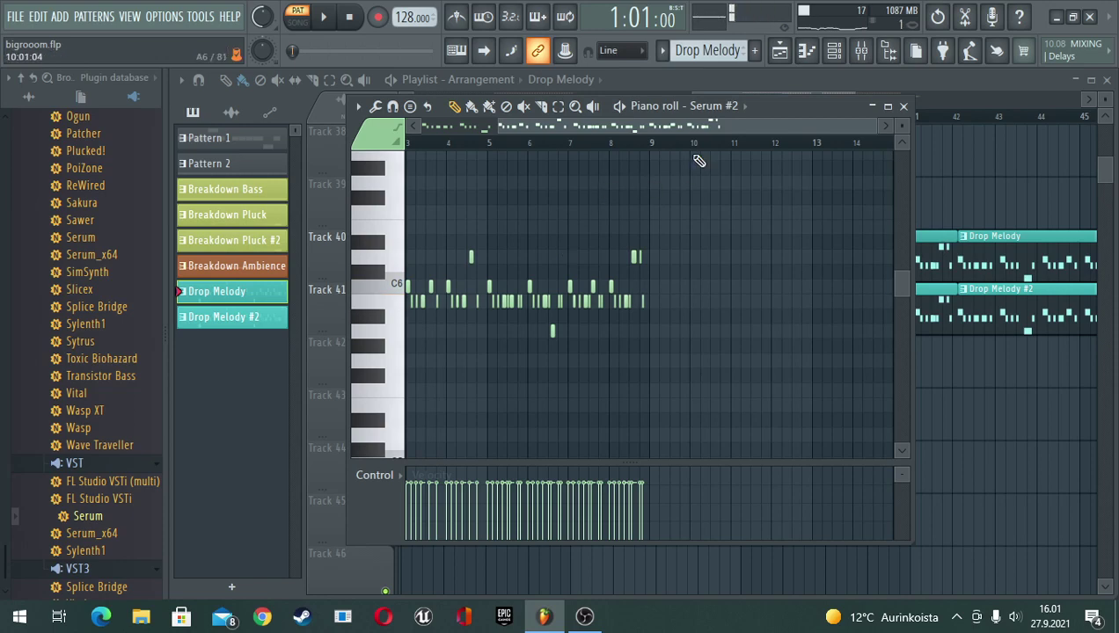
Open the Serum #2 plugin and place its window so its oscillators, filter and preset name can be examined
click(715, 112)
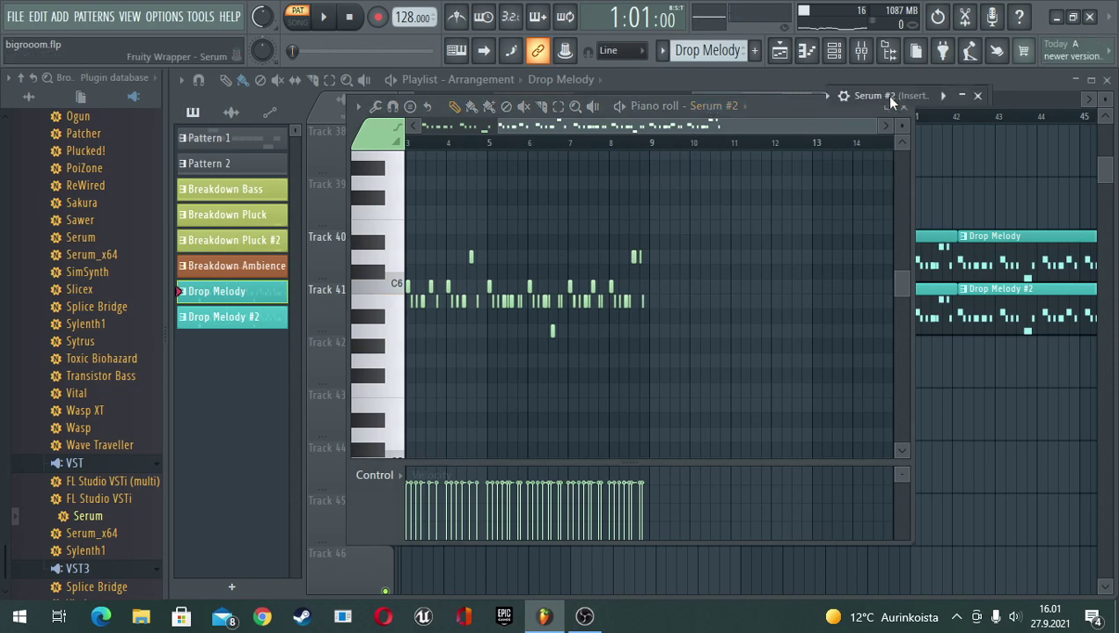
drag(890, 99, 661, 202)
click(726, 192)
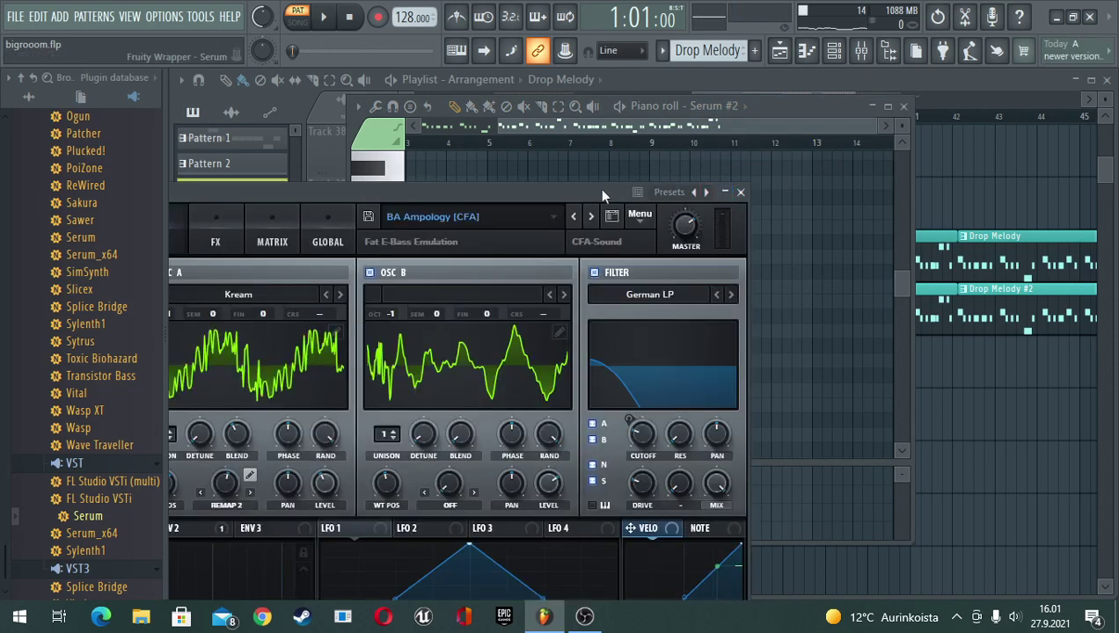
drag(583, 188, 829, 92)
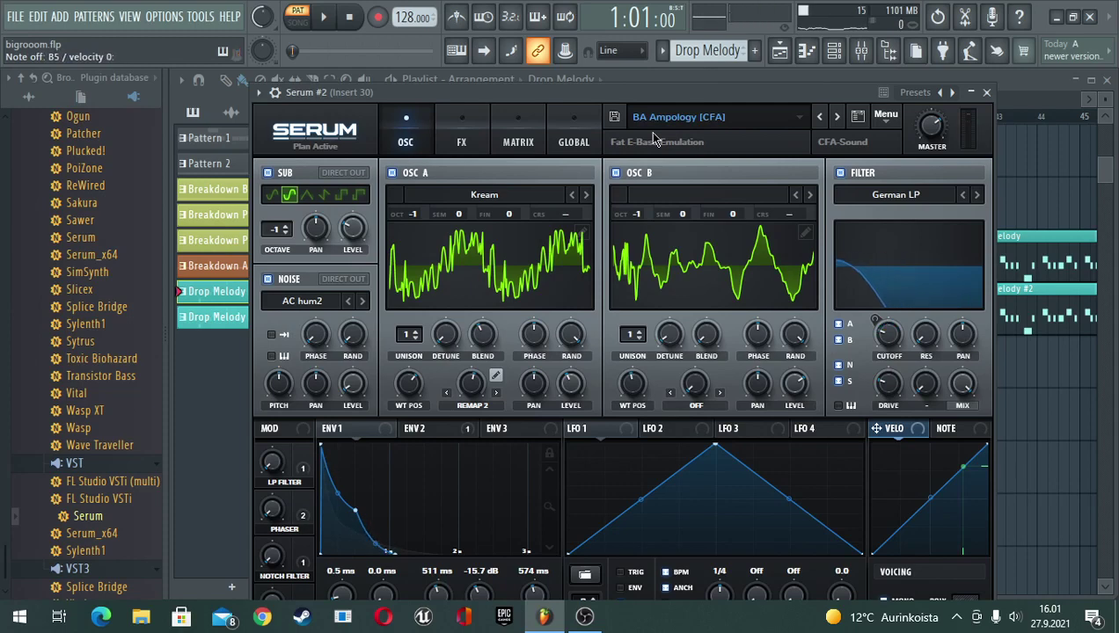
Look through Serum #2's preset categories such as Leads and Plucked, keeping the BA Ampology preset
click(701, 116)
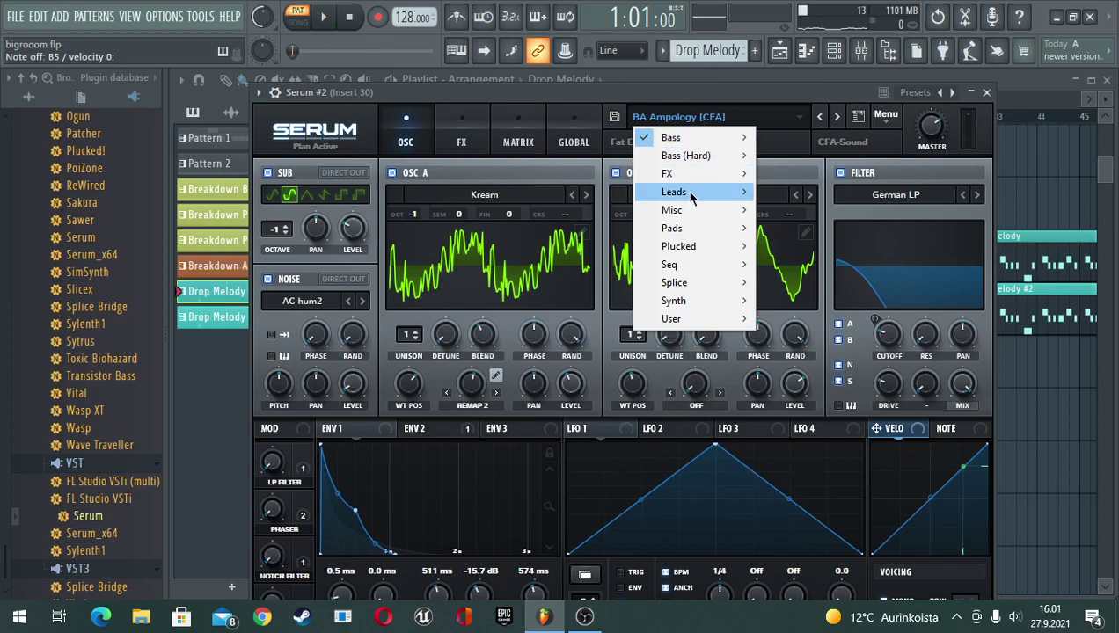
mouse_move(691, 195)
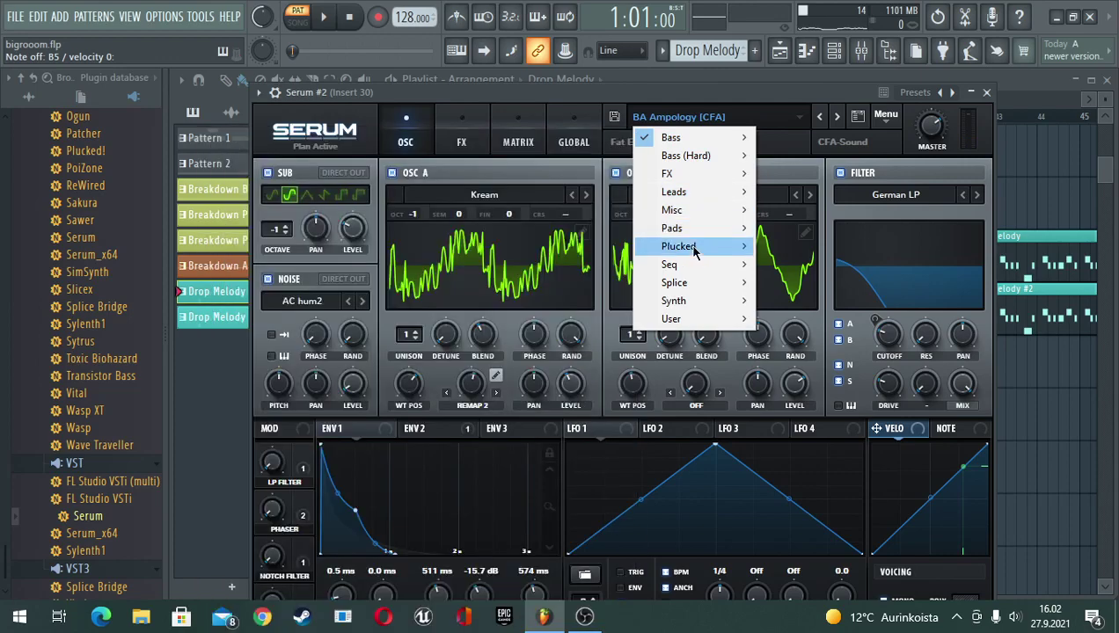
mouse_move(694, 249)
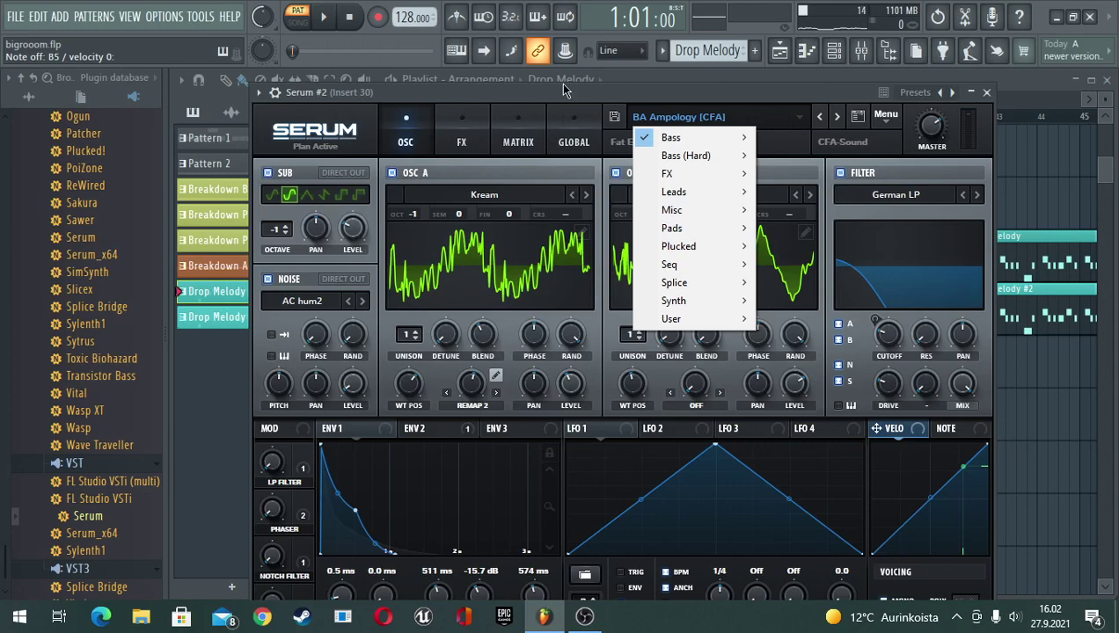
click(565, 88)
drag(570, 89, 576, 84)
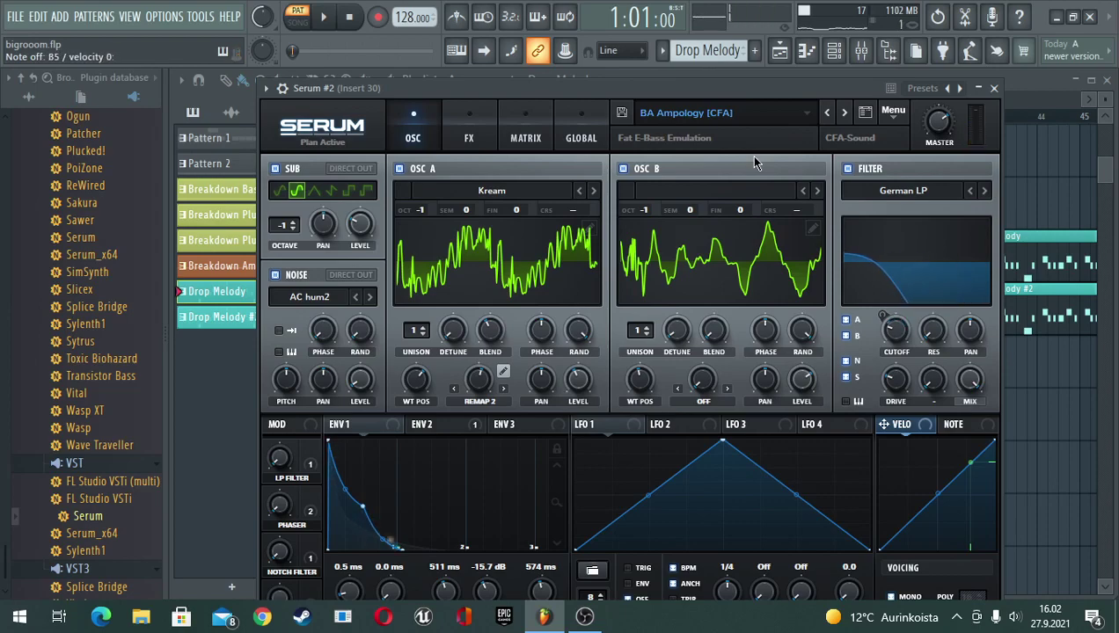
Move the Serum #2 window below the piano roll notes and start playing the Drop Melody pattern in pattern mode
drag(700, 86, 785, 459)
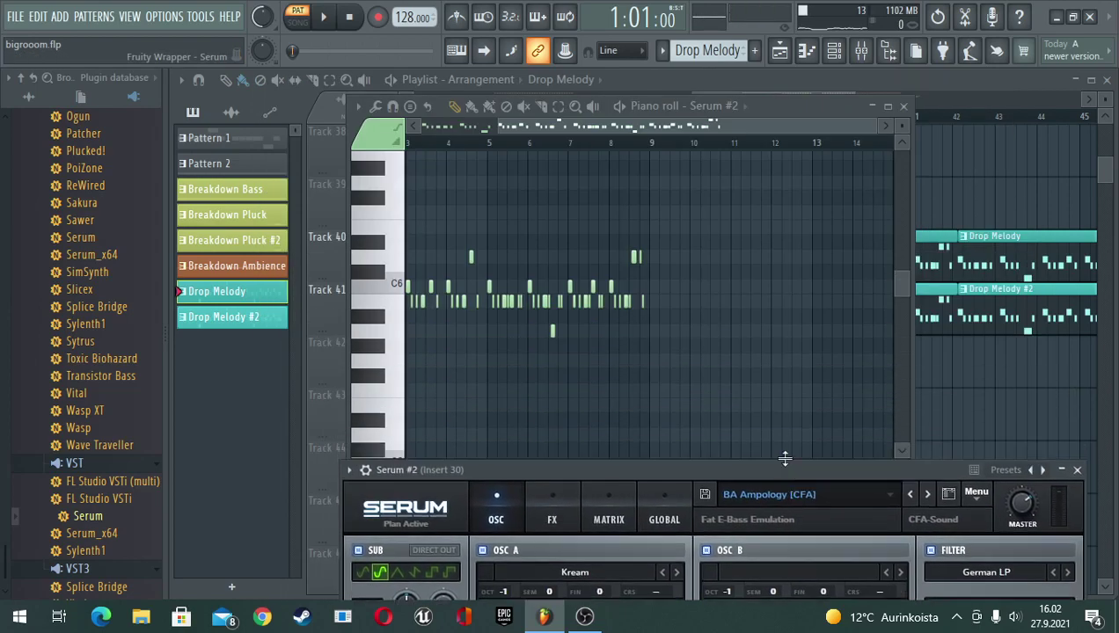
click(296, 29)
key(space)
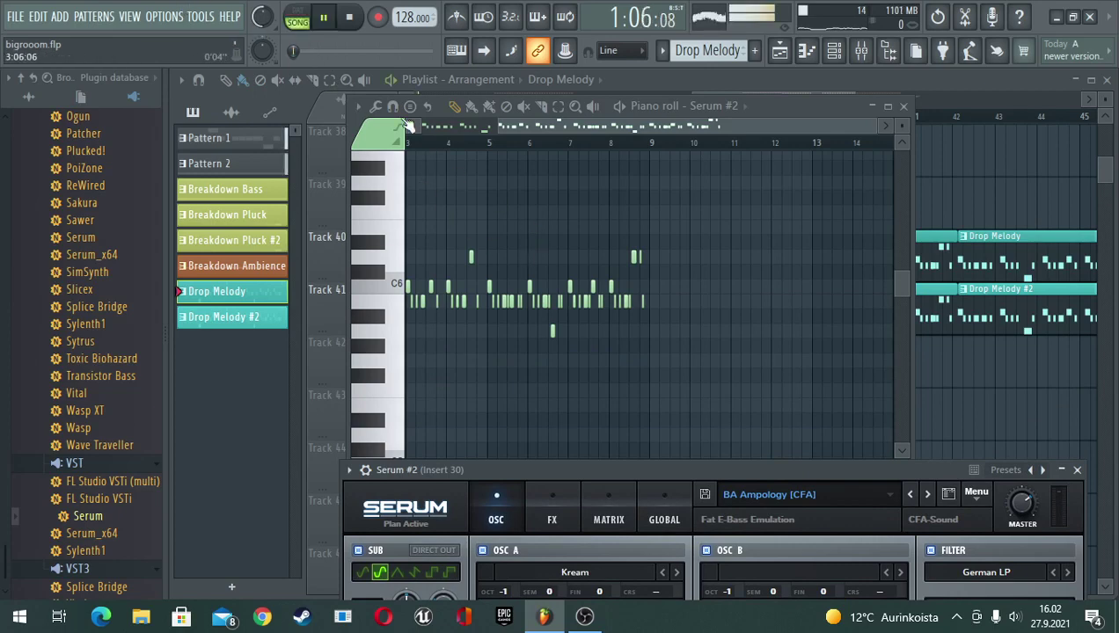
key(space)
key(space)
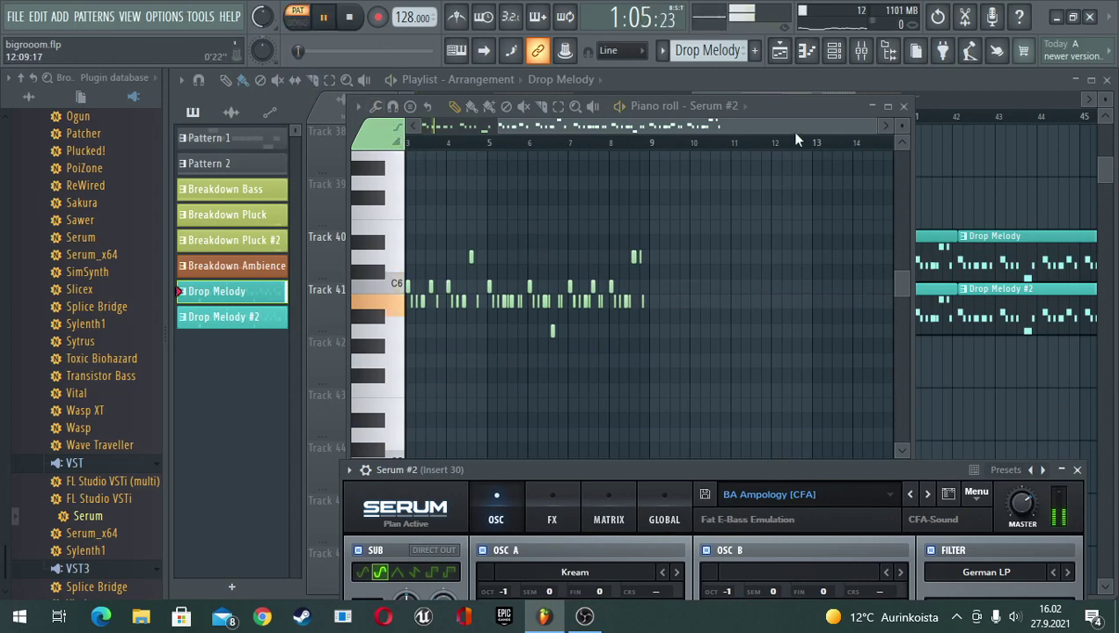
Follow the Drop Melody notes in the piano roll during playback, bring the whole eight-bar pattern into view and stop playback
drag(776, 102, 793, 100)
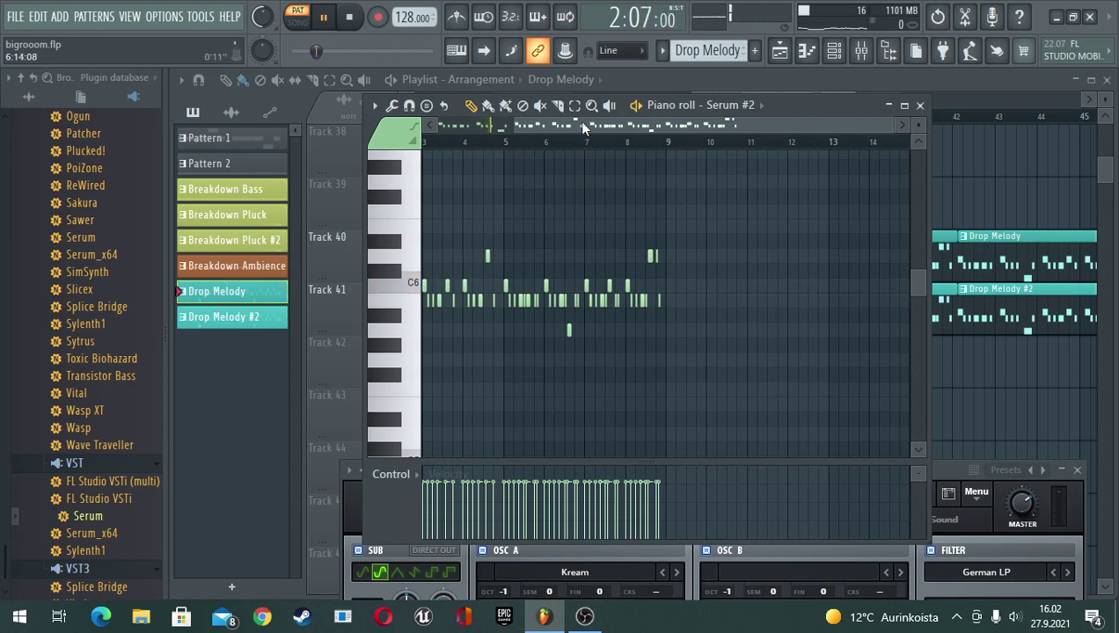
drag(580, 124, 451, 148)
scroll(589, 146, up, 5)
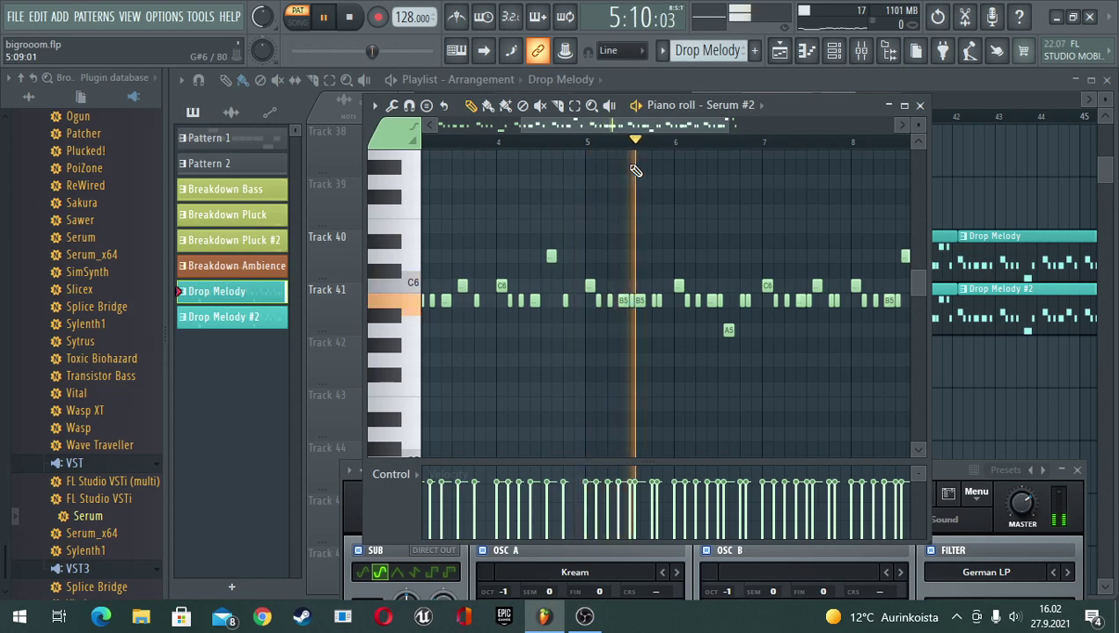
scroll(634, 149, down, 3)
scroll(633, 149, down, 1)
key(space)
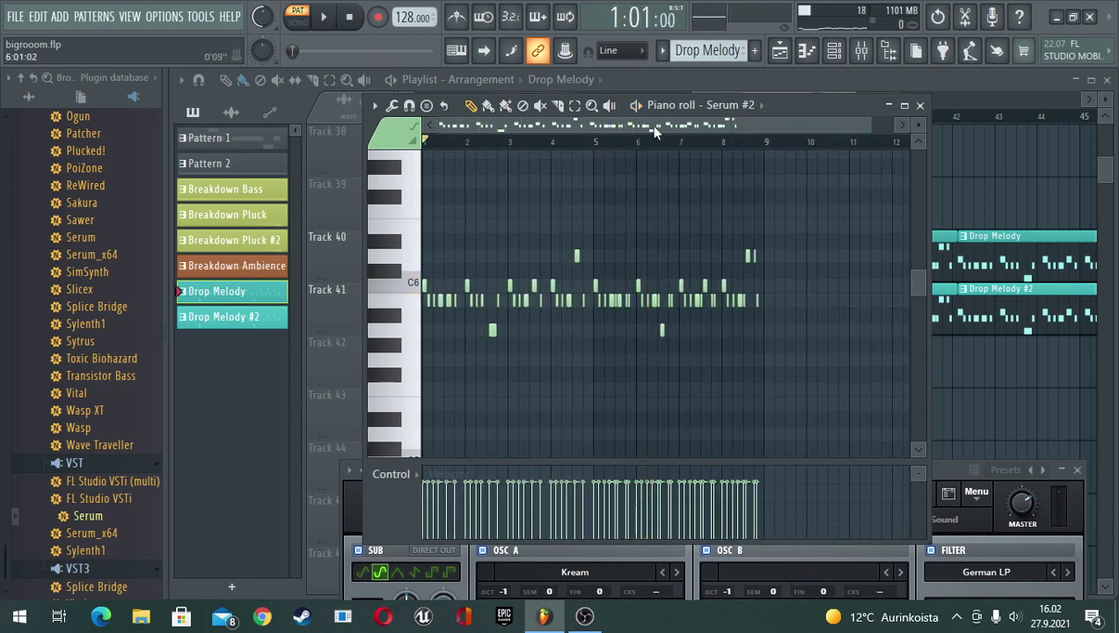
Minimise the piano roll and bring the Serum #2 plugin window back into full view
drag(793, 108, 787, 116)
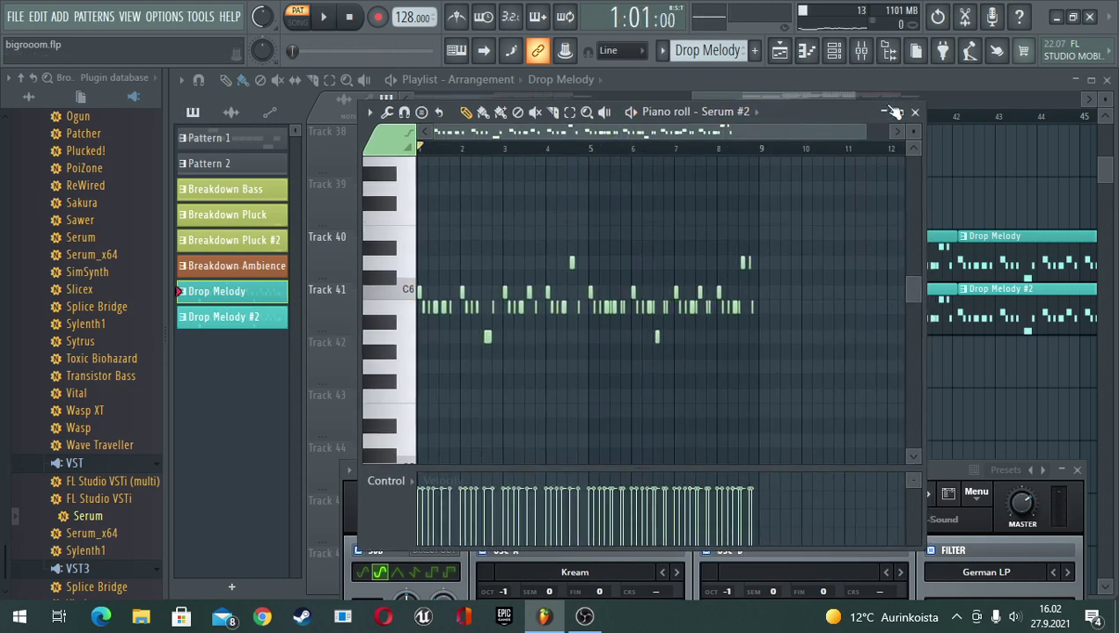
click(889, 112)
drag(766, 471, 780, 138)
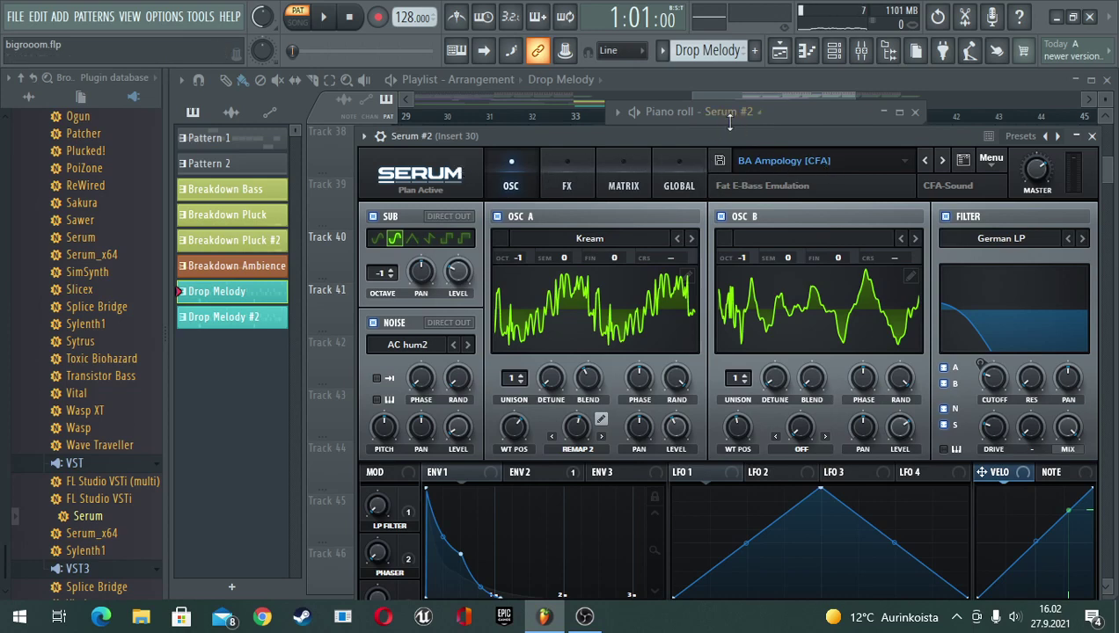
drag(726, 129, 698, 101)
Examine Serum #2's menu commands for loading and managing presets, then dismiss them without choosing any
click(956, 124)
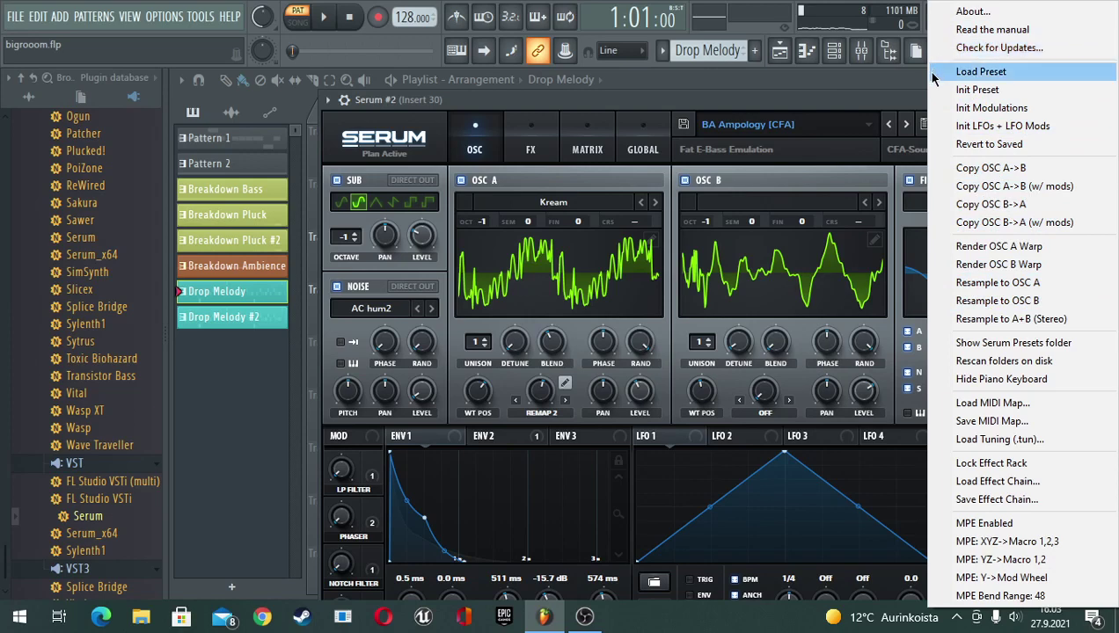
mouse_move(827, 104)
mouse_down()
mouse_move(819, 60)
mouse_move(836, 120)
mouse_up()
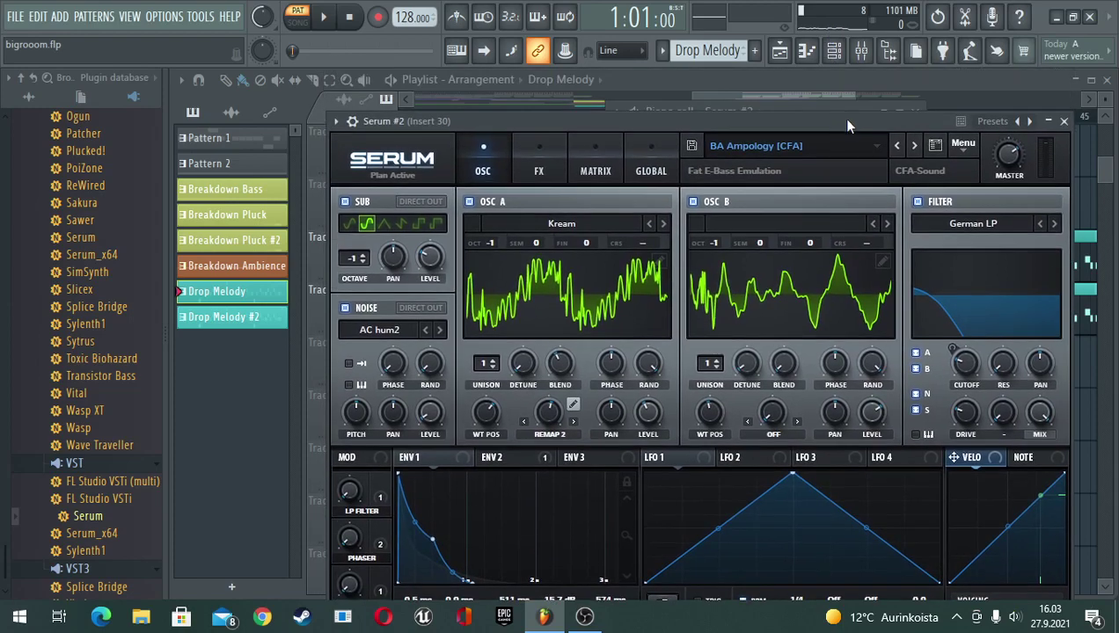
click(959, 149)
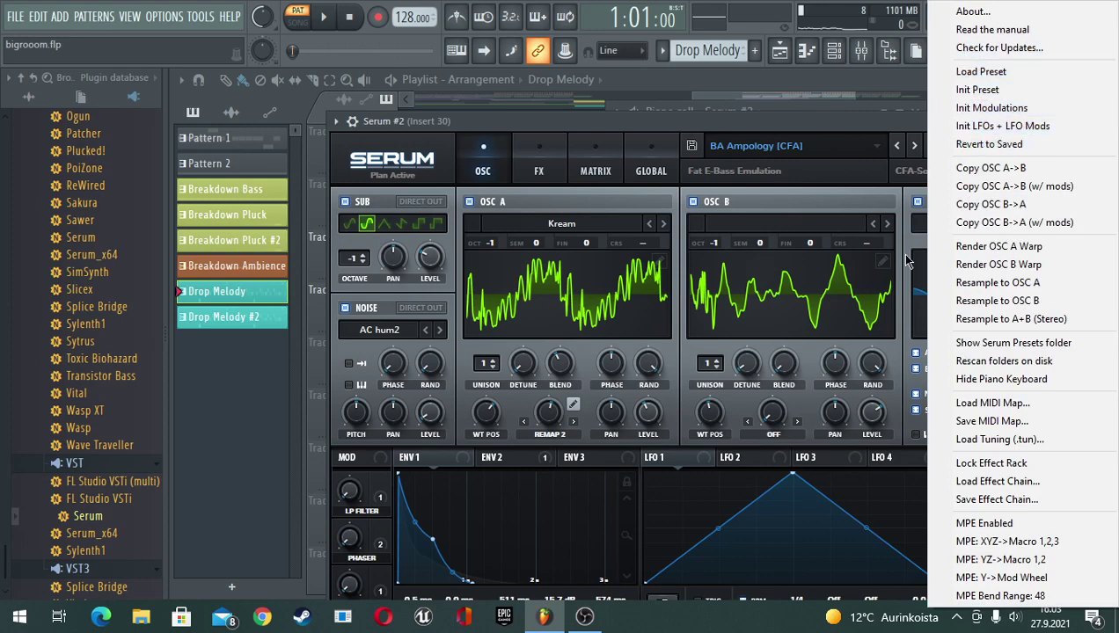
click(796, 119)
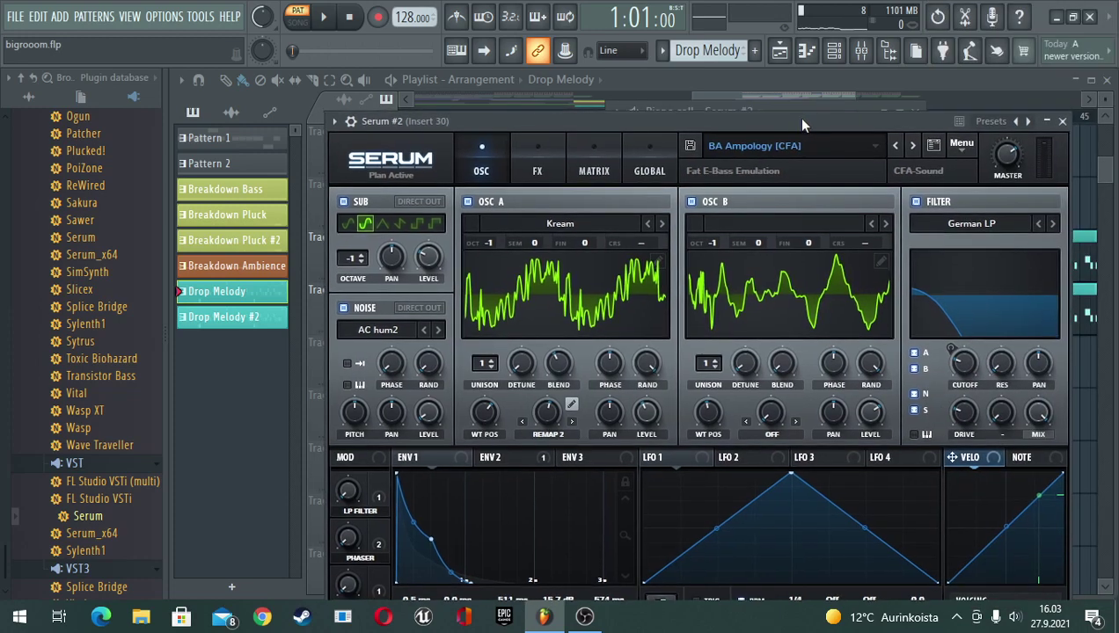
mouse_move(800, 122)
mouse_down()
mouse_move(832, 84)
mouse_move(781, 72)
mouse_move(792, 74)
mouse_move(771, 121)
mouse_move(764, 114)
mouse_move(799, 114)
mouse_move(787, 99)
mouse_move(755, 171)
mouse_move(820, 197)
mouse_move(834, 188)
mouse_move(806, 133)
mouse_up()
Select the Drop Melody #2 pattern and open its Serum #4 plugin to show the LD Araba preset
click(274, 317)
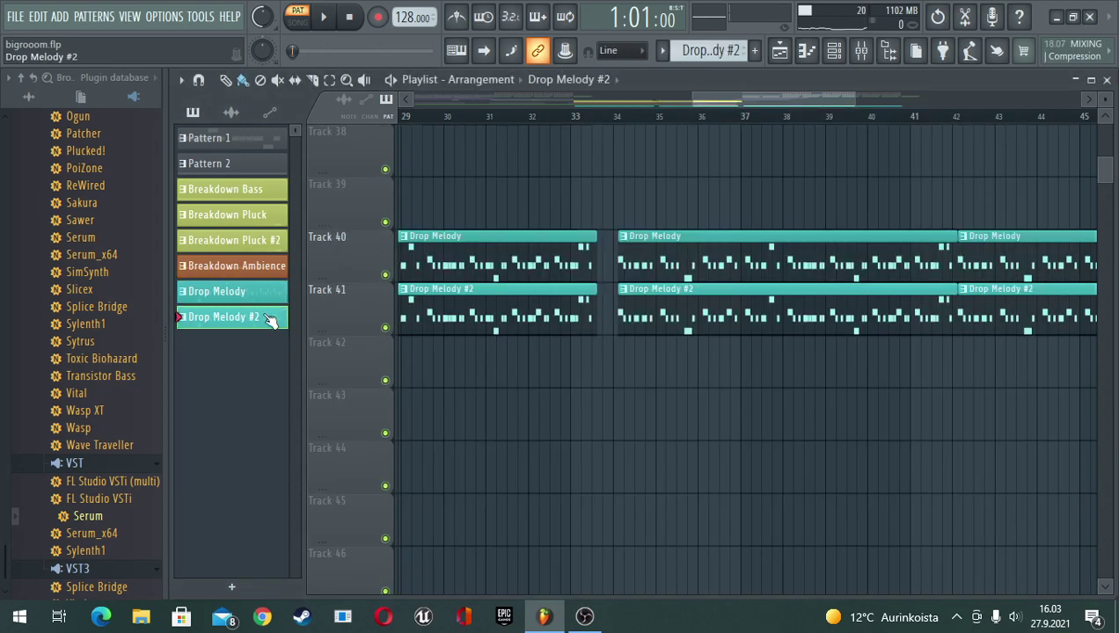
click(832, 50)
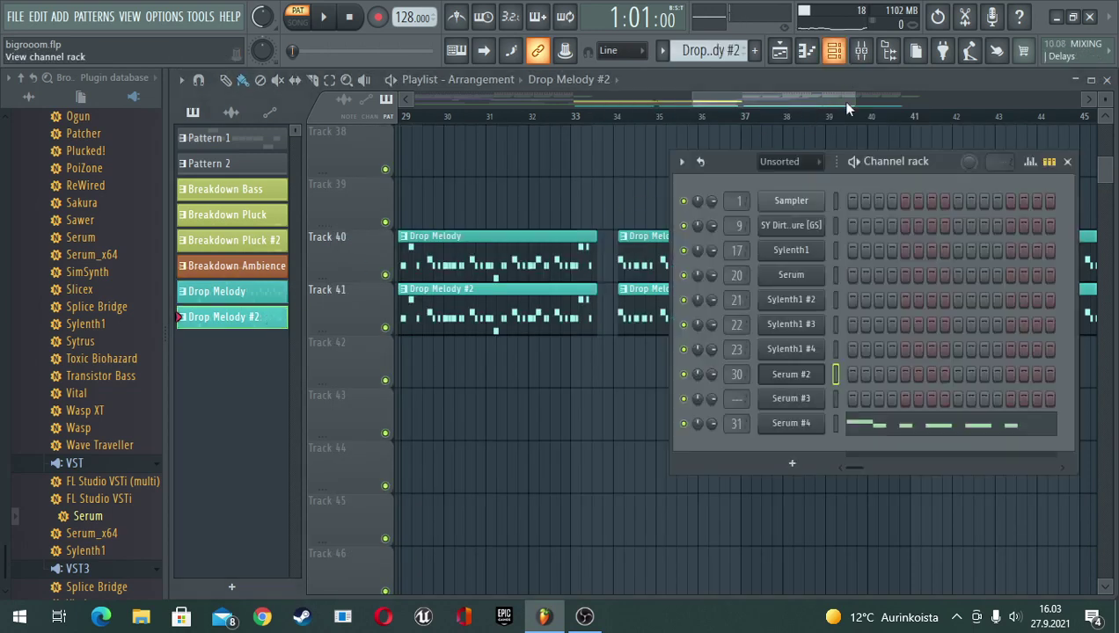
click(794, 424)
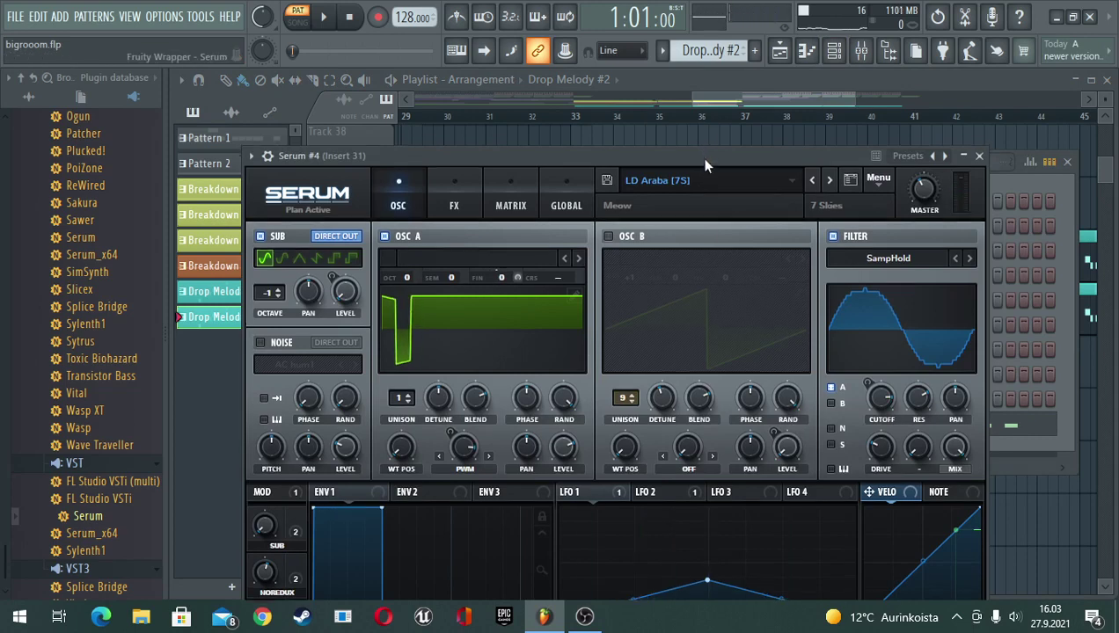
drag(704, 165, 698, 88)
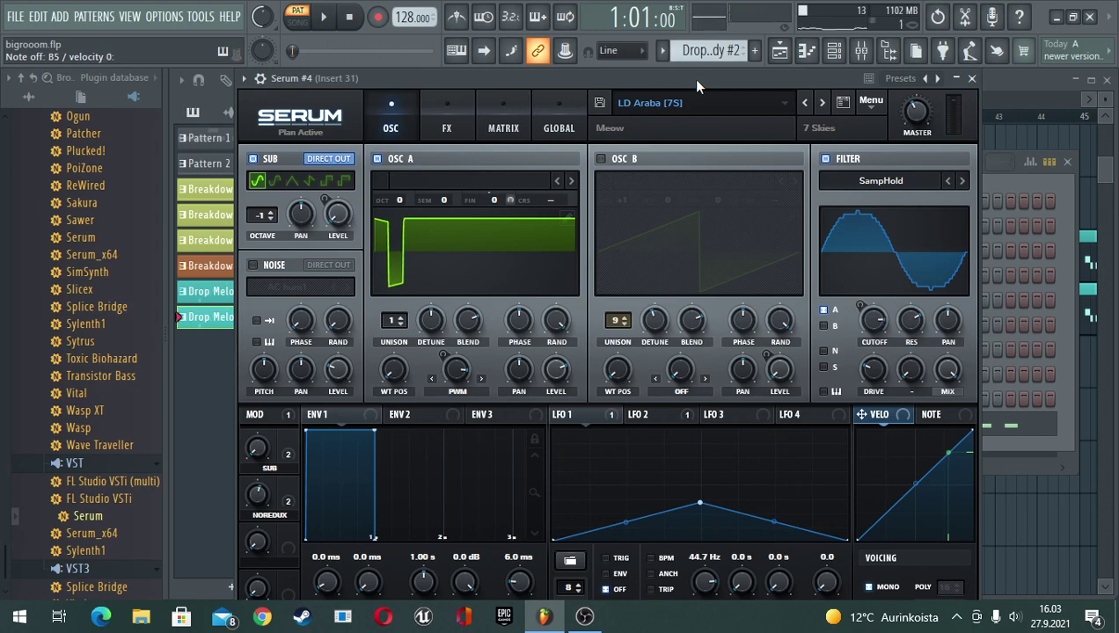
Play the Drop Melody #2 pattern to hear the Serum #4 sound, then stop playback
key(space)
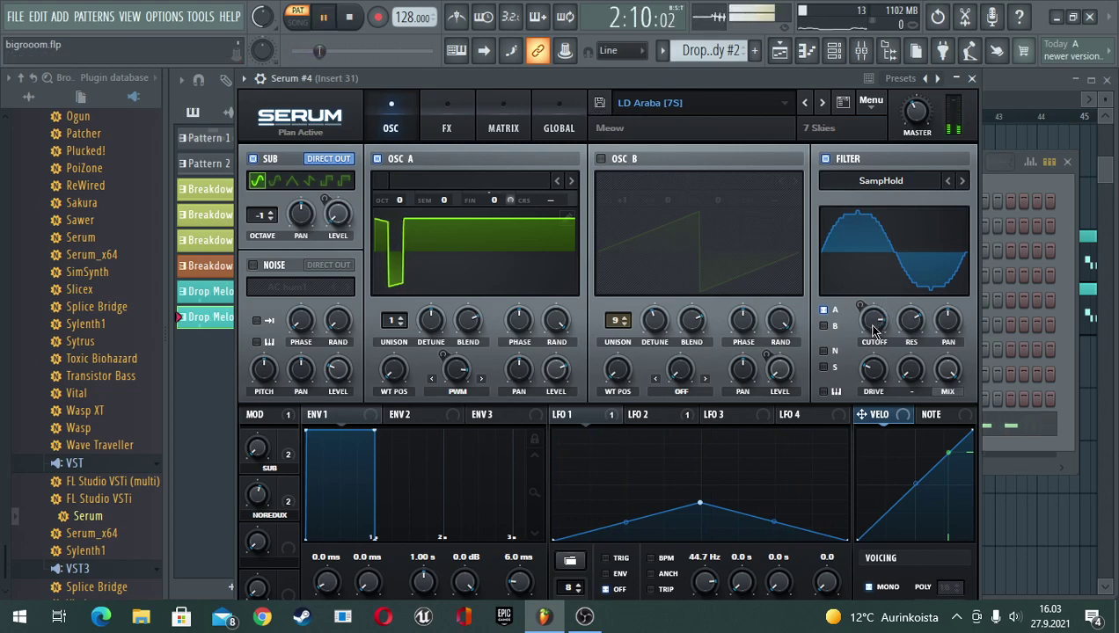
mouse_move(874, 329)
mouse_down()
mouse_move(868, 284)
mouse_move(863, 312)
mouse_up()
key(space)
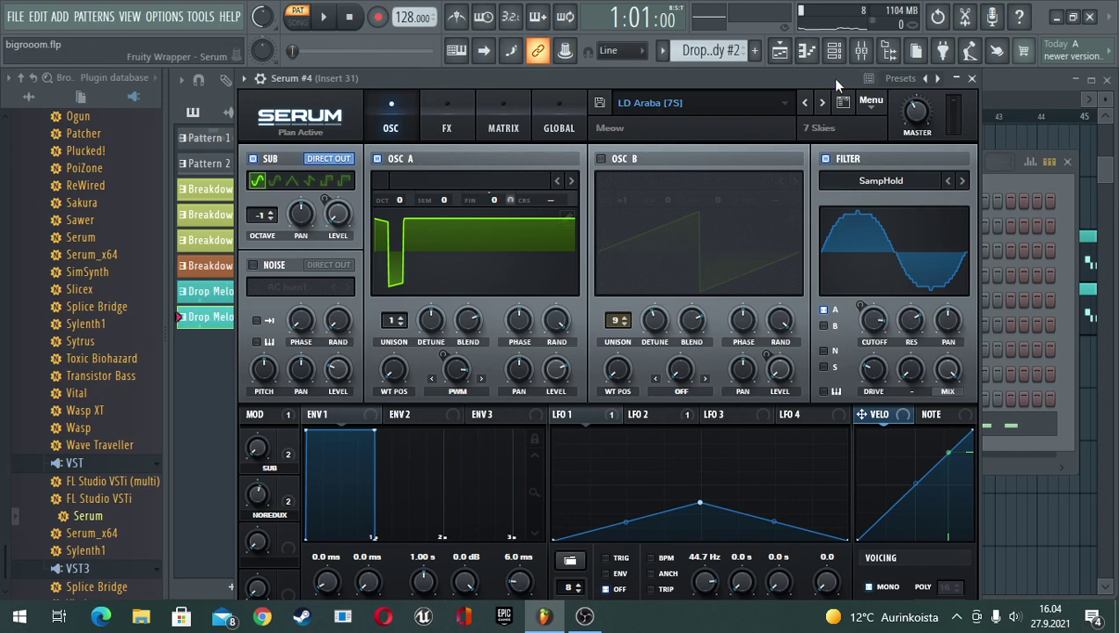
Return from the Serum #4 plugin to the playlist's Drop Melody clips and switch playback to song mode
drag(835, 79, 842, 212)
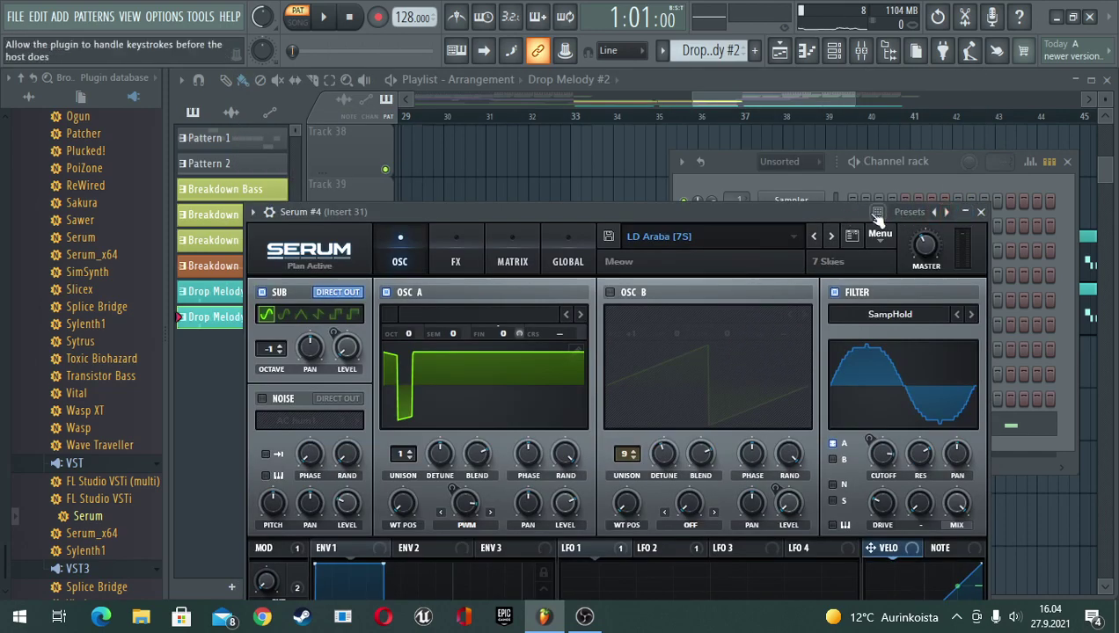
click(859, 77)
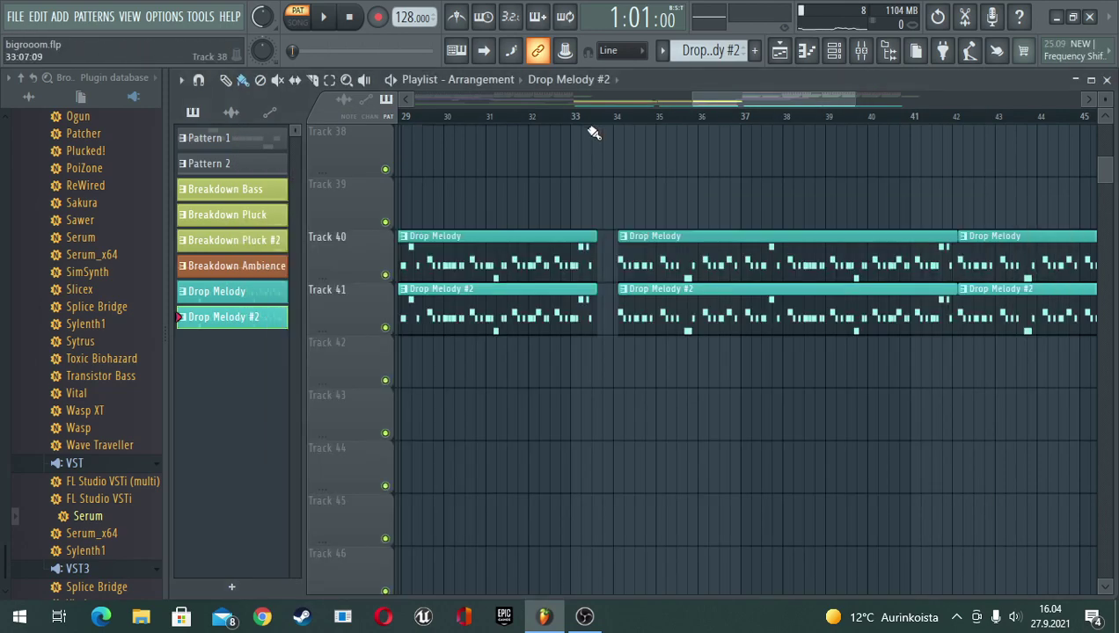
scroll(620, 120, down, 2)
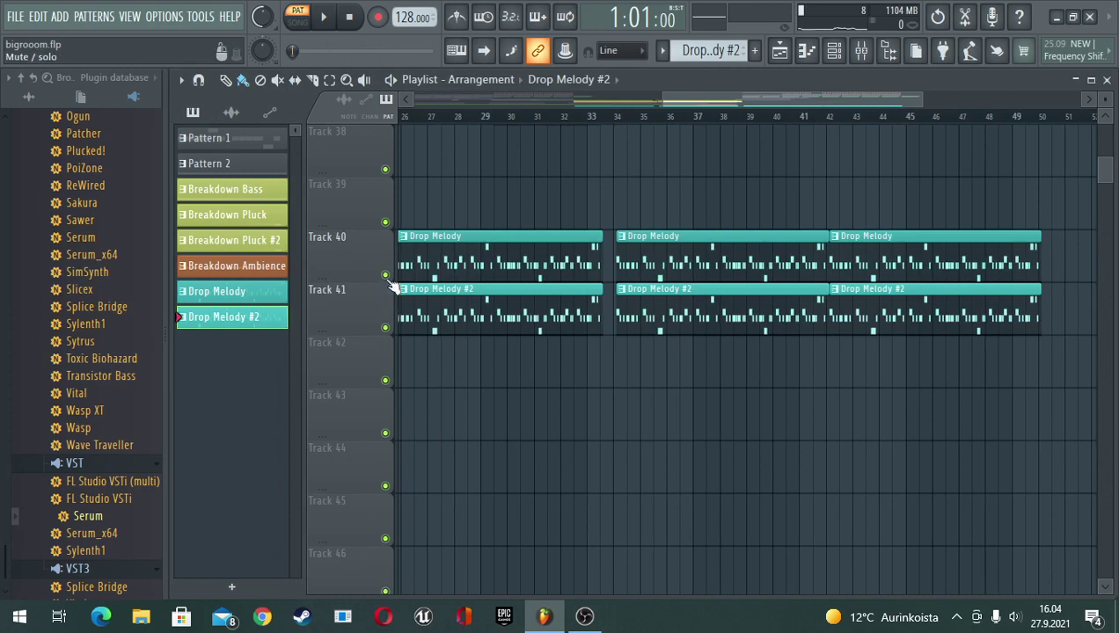
click(297, 18)
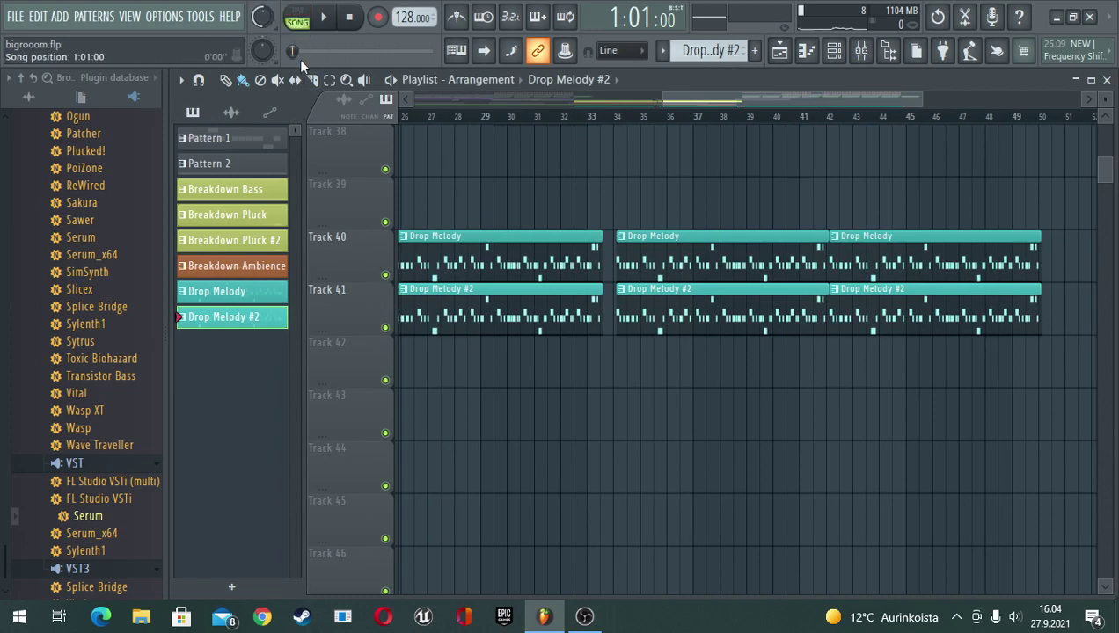
Solo tracks 40 and 41 and start song playback from bar 17
right_click(385, 275)
click(386, 328)
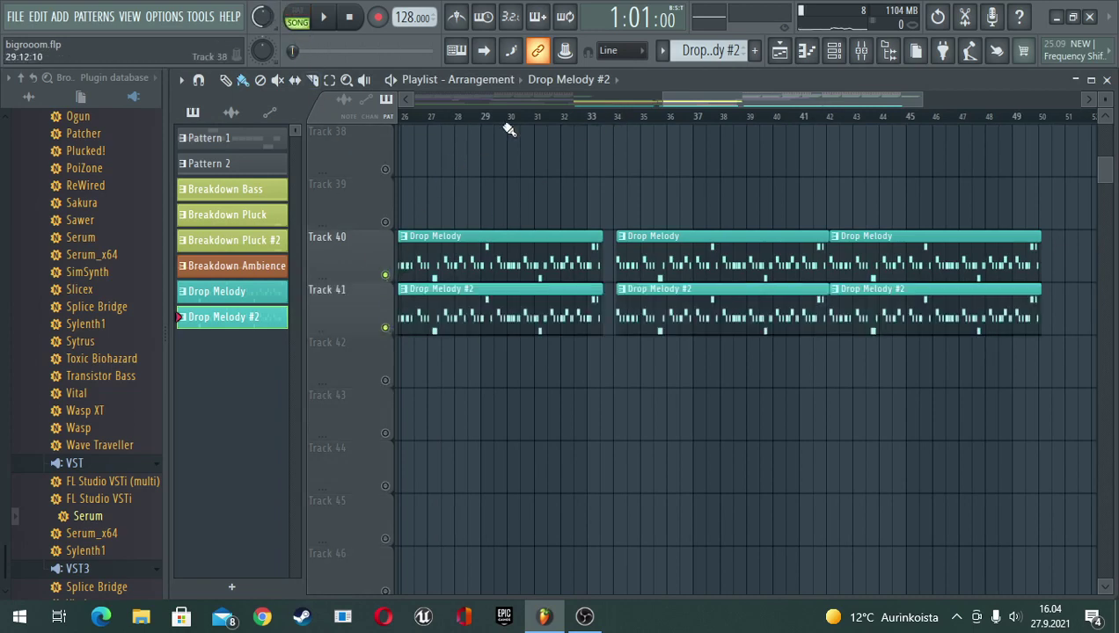
scroll(525, 120, down, 2)
drag(720, 103, 539, 124)
click(539, 118)
key(space)
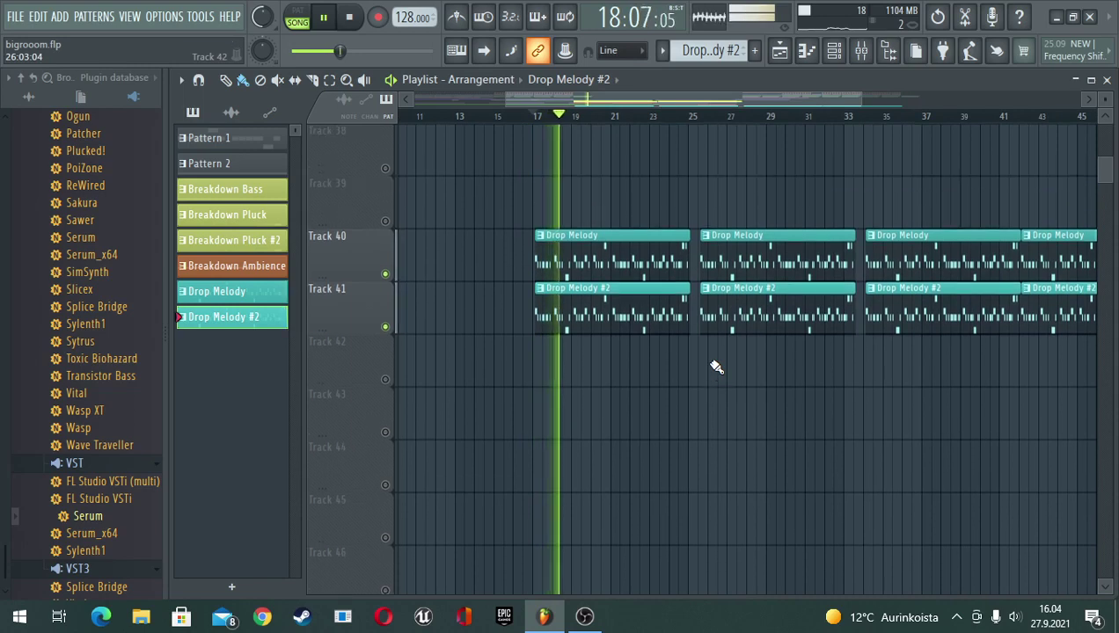
Listen to both Drop Melody layers together, stop playback, and re-enable all playlist tracks
scroll(639, 150, up, 1)
scroll(638, 123, down, 1)
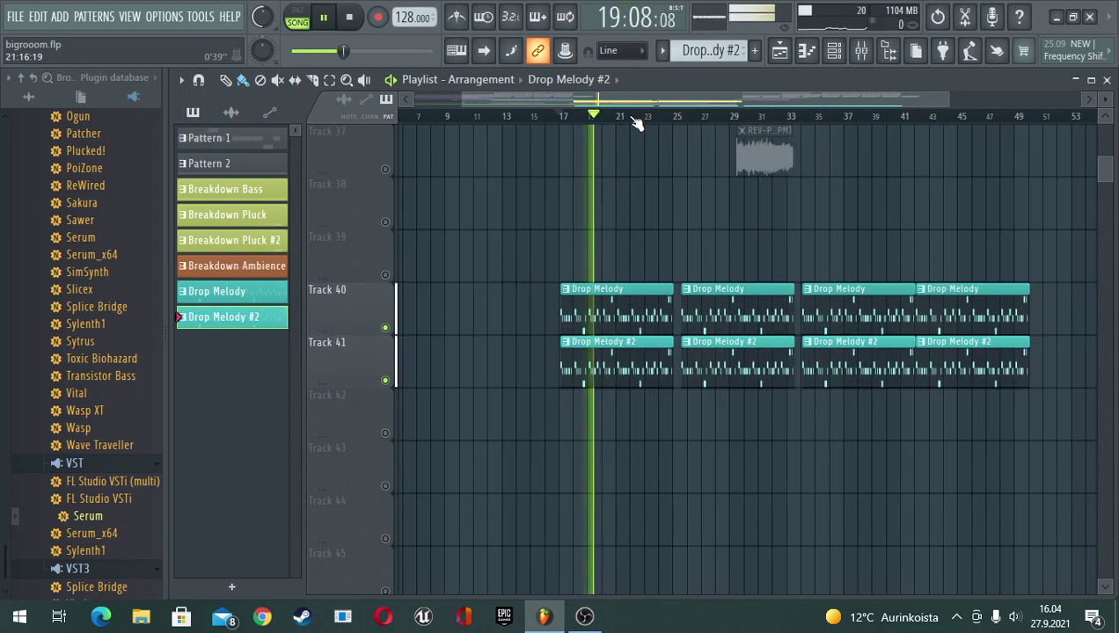
scroll(638, 123, down, 1)
scroll(647, 310, down, 2)
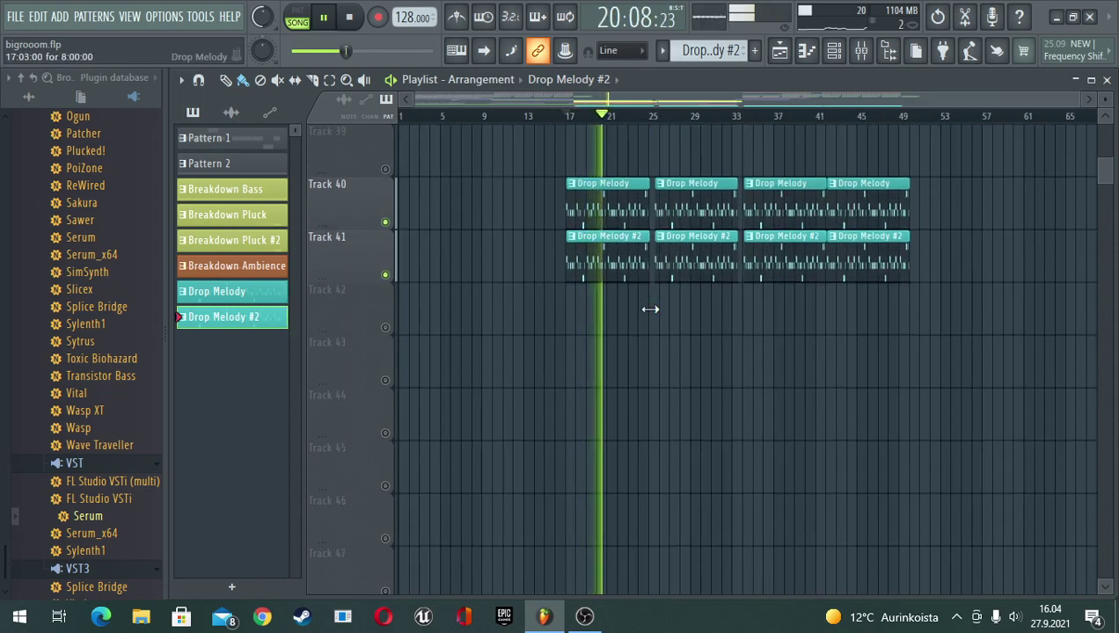
key(space)
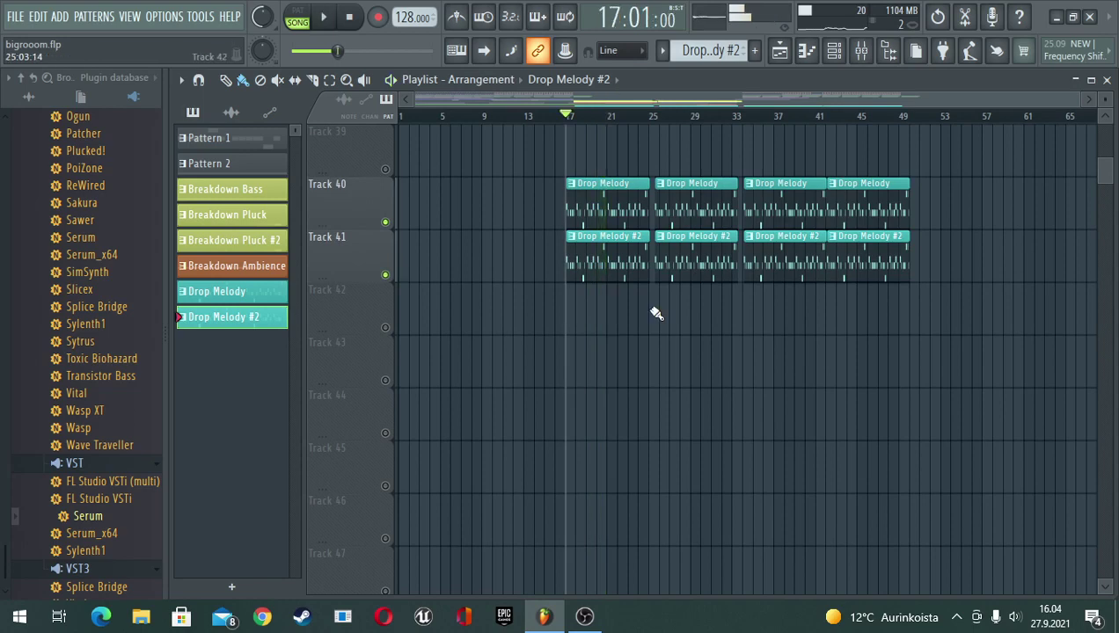
click(388, 223)
click(388, 222)
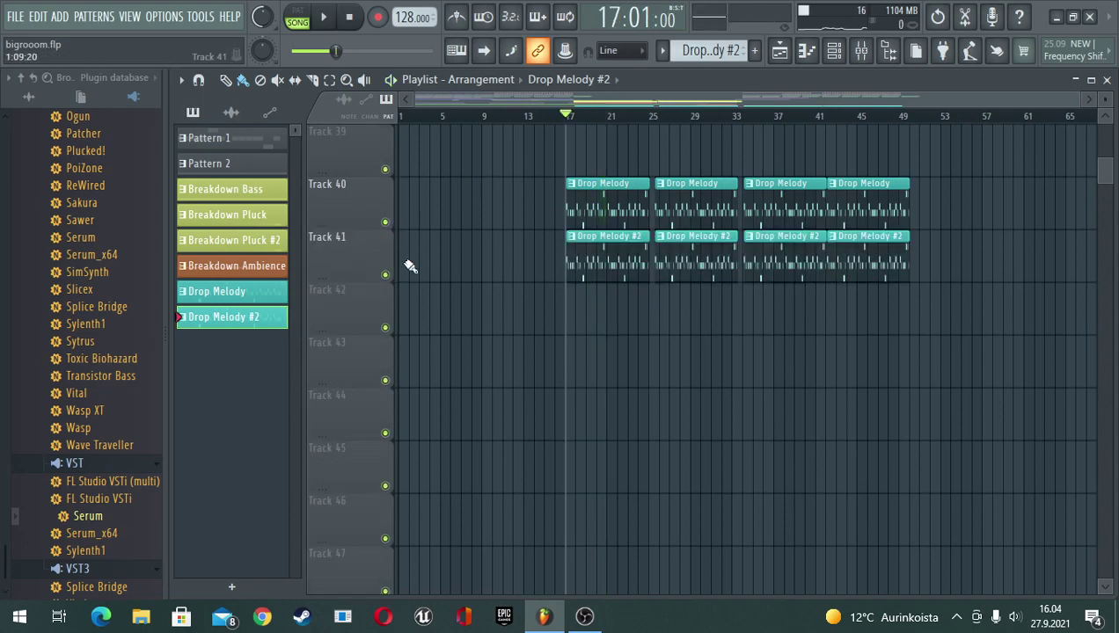
Clone the Drop Melody #2 pattern as Drop Melody #3, select the clone, and open its Serum #4 piano roll
right_click(243, 327)
click(269, 454)
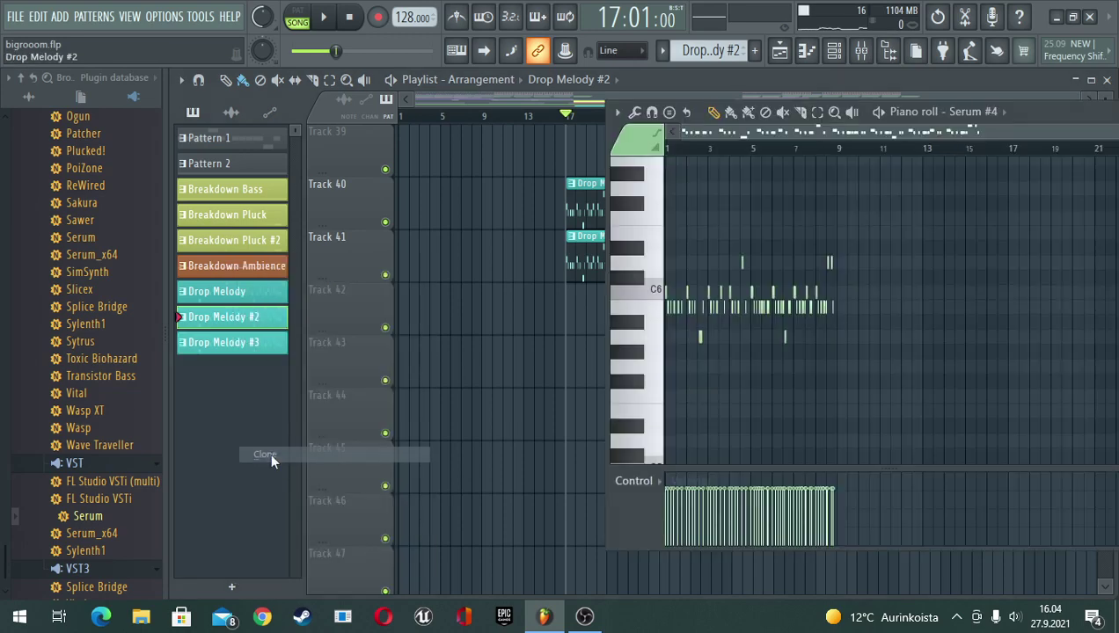
click(255, 345)
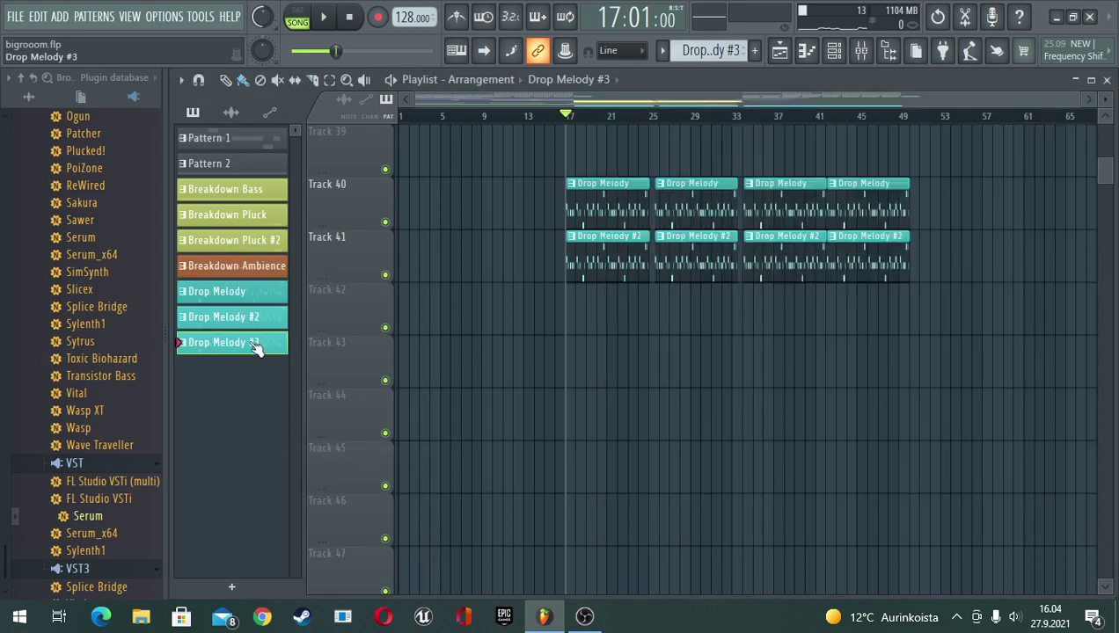
click(818, 51)
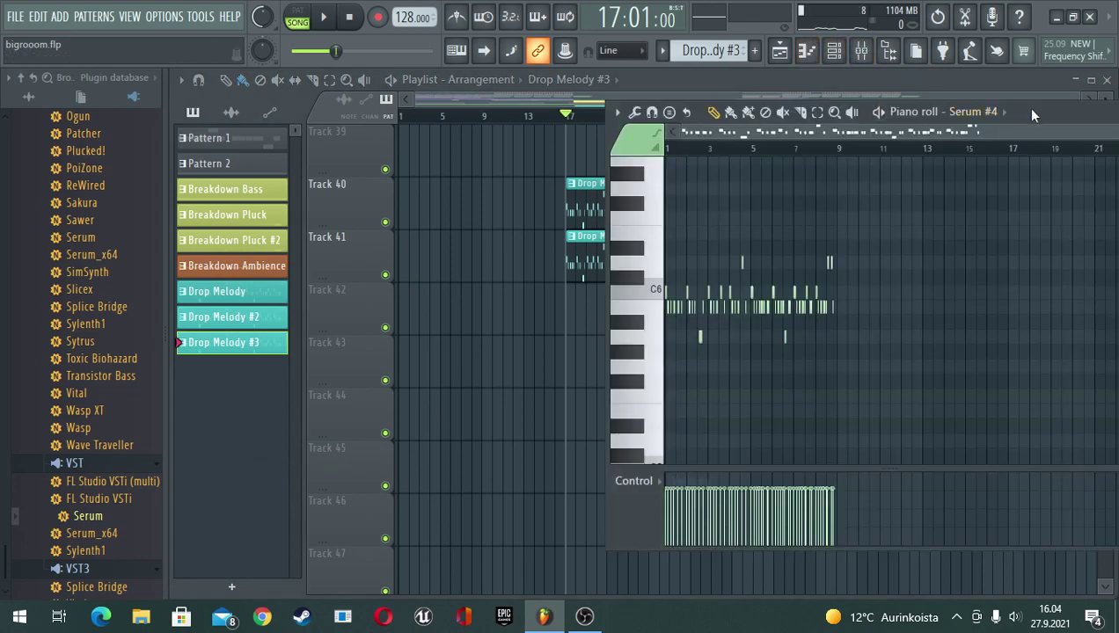
drag(1032, 110, 837, 119)
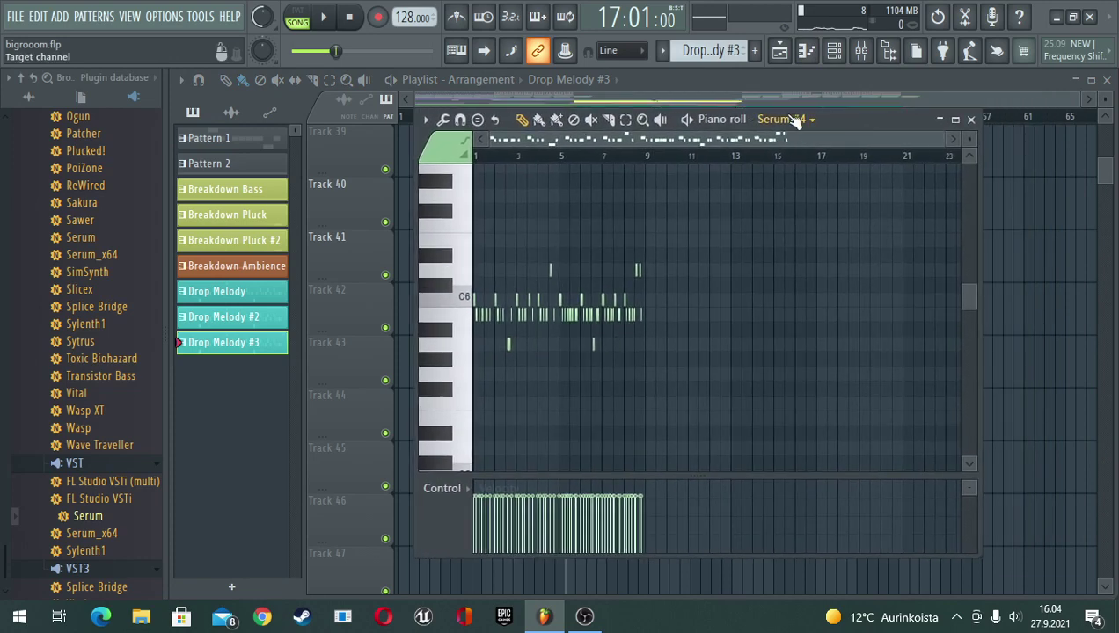
Examine the plugin browser's commands for opening the Serum VST in a channel, then dismiss them
drag(84, 513, 86, 521)
right_click(87, 519)
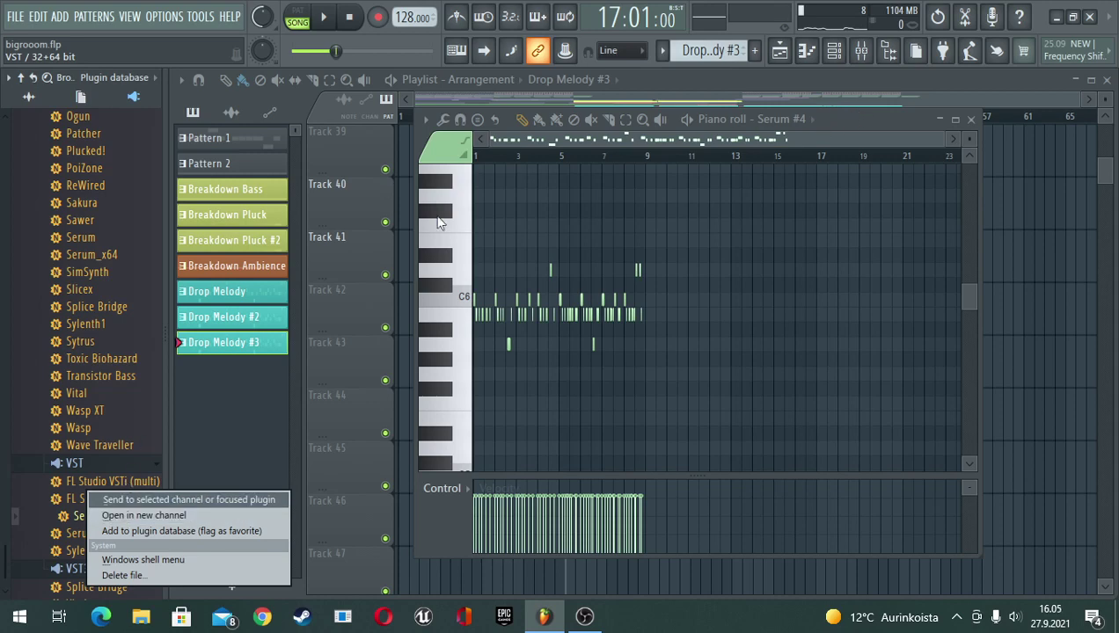
click(186, 323)
Select the Drop Melody #2 pattern and show its Serum #4 piano roll
click(204, 325)
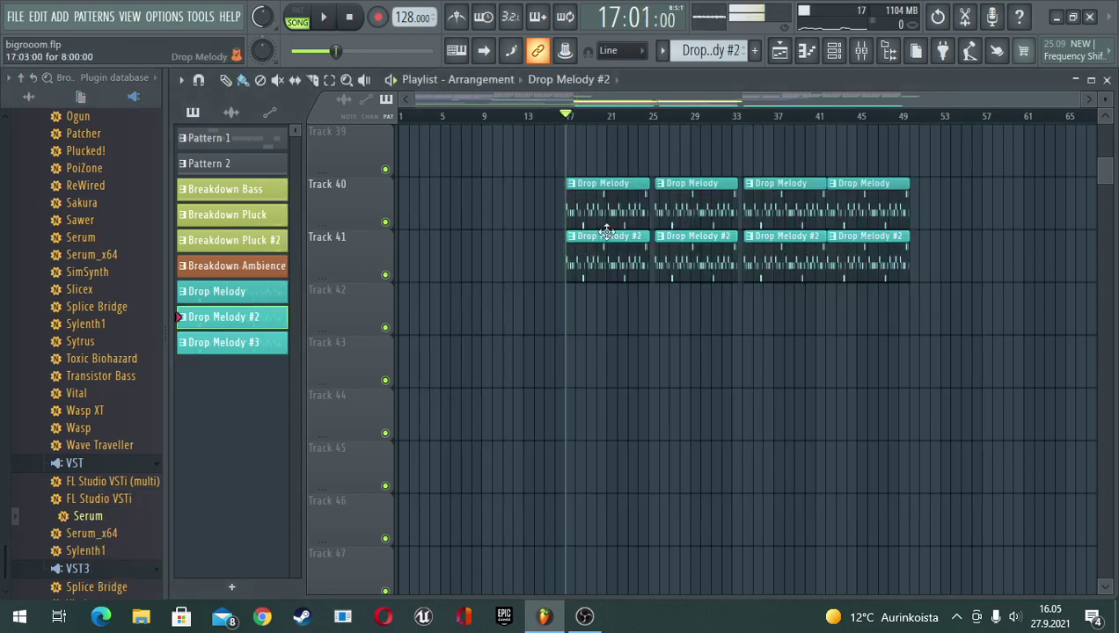
double_click(246, 324)
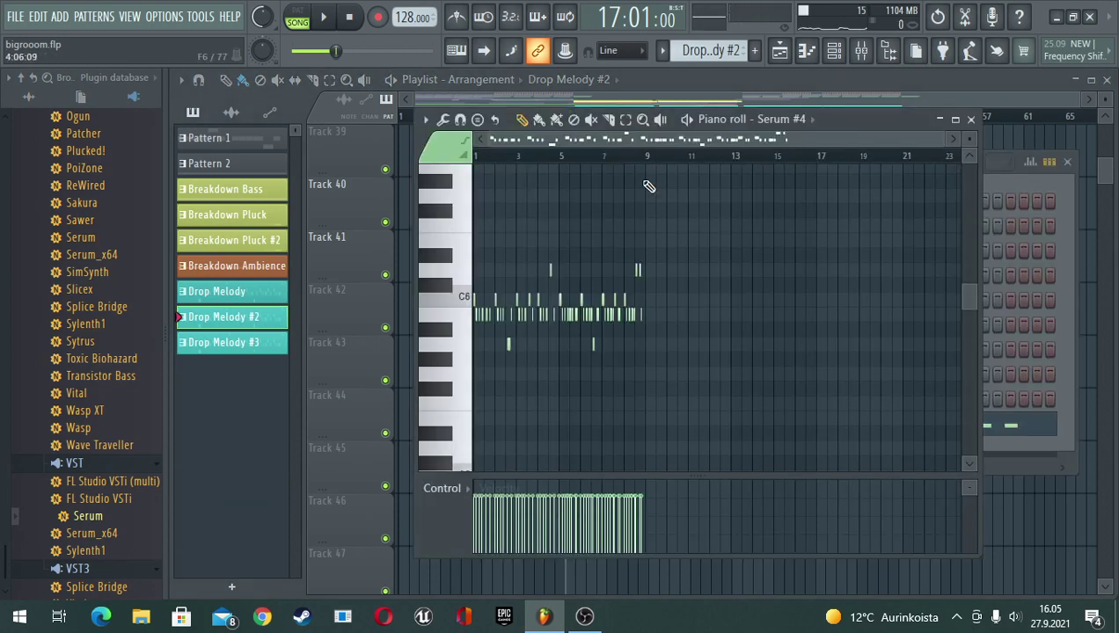
drag(816, 118, 712, 153)
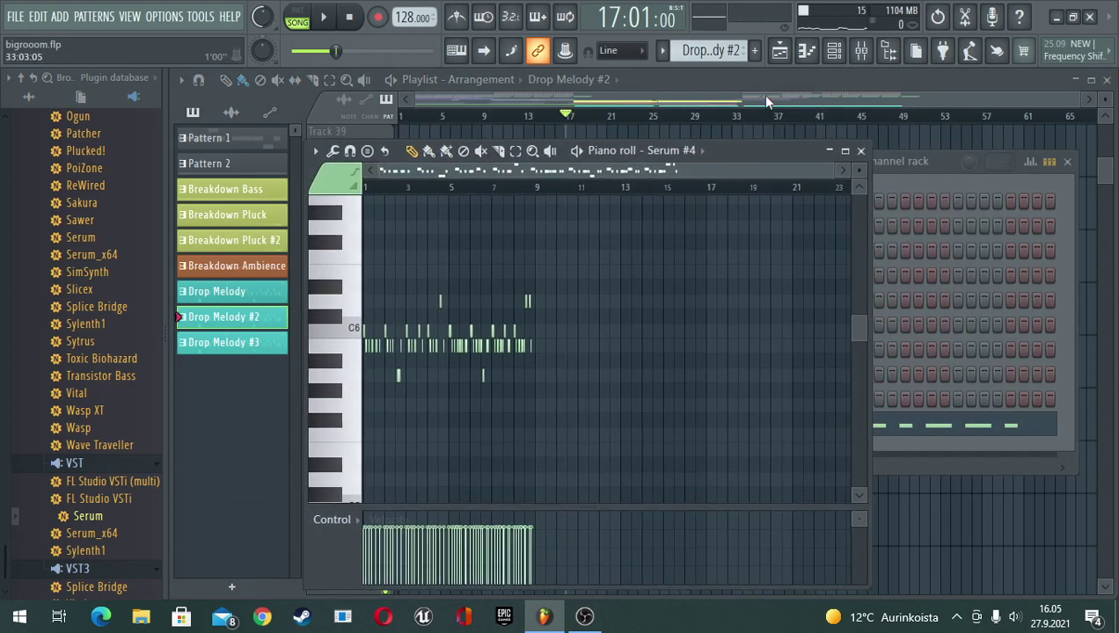
Open the mixer and bring Insert 31 and its neighbouring inserts into view
click(861, 50)
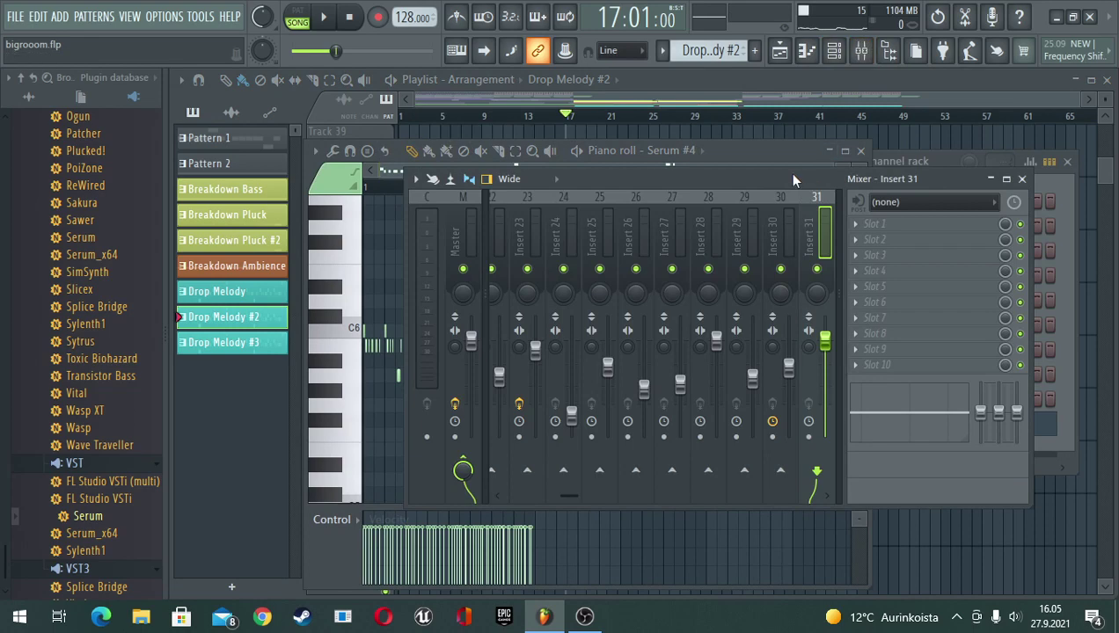
drag(787, 173, 862, 202)
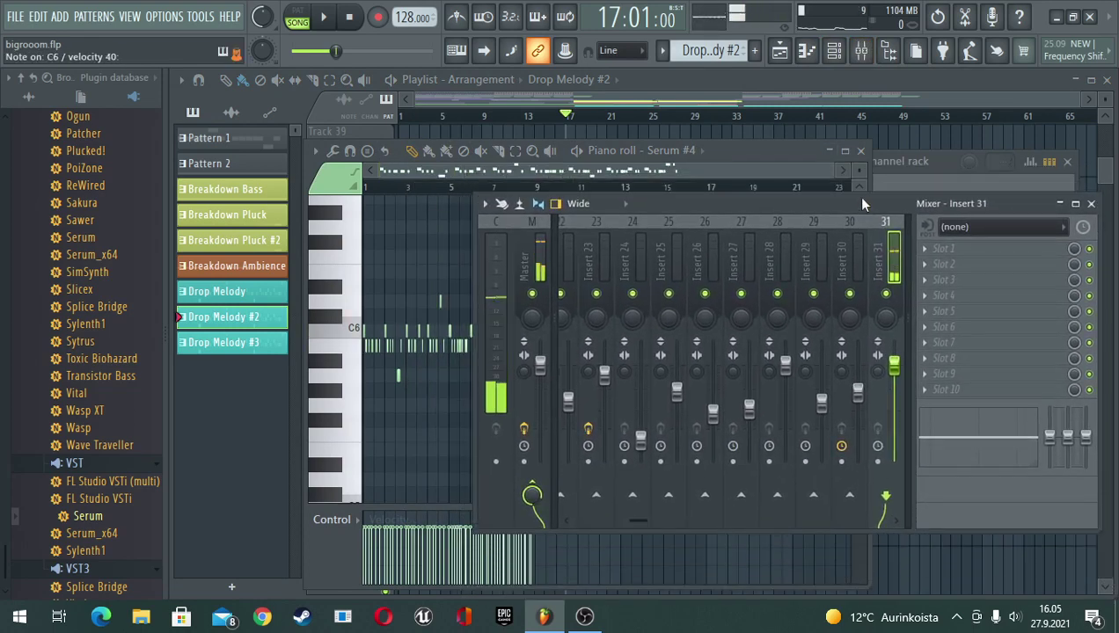
drag(645, 525, 658, 524)
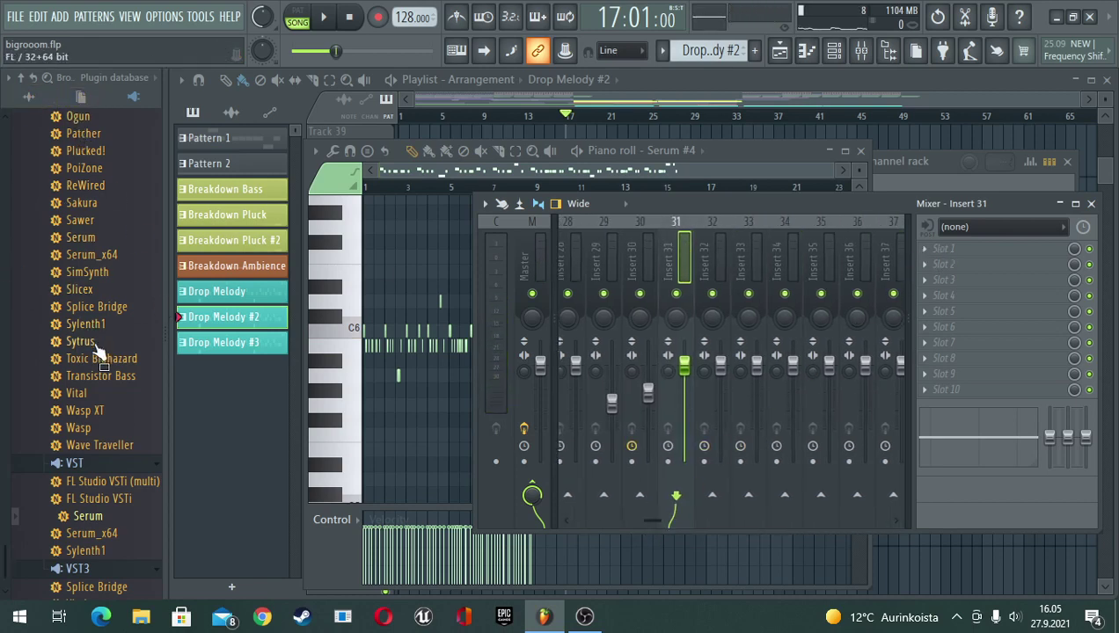
Find CamelCrusher among the VST effects in the plugin database and load it into Insert 31's first effect slot
scroll(100, 519, down, 1)
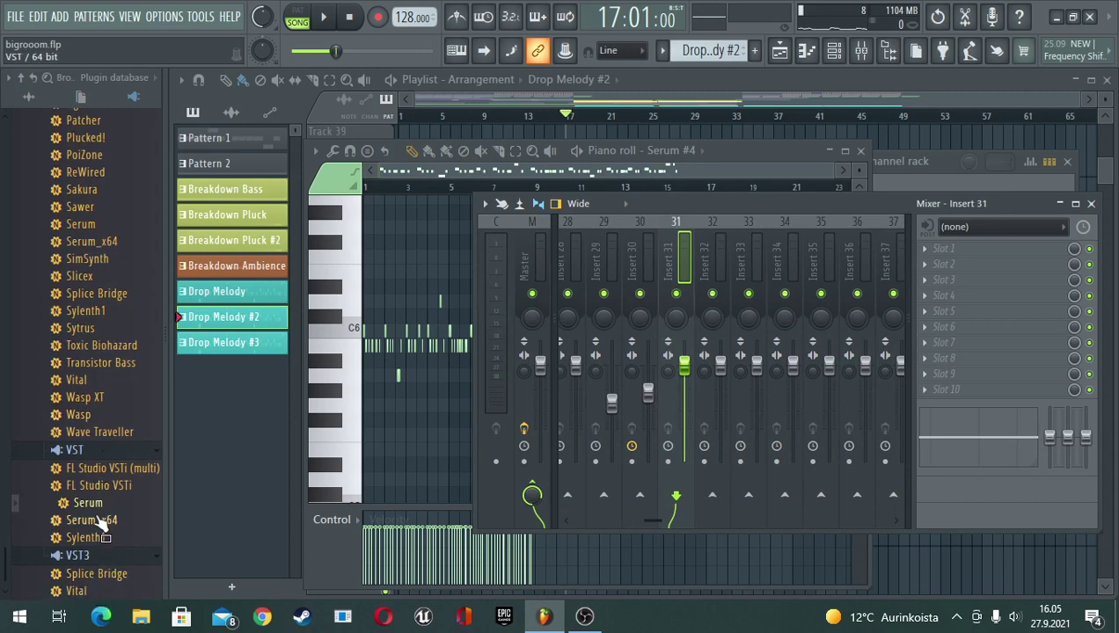
scroll(85, 422, up, 15)
scroll(84, 421, up, 6)
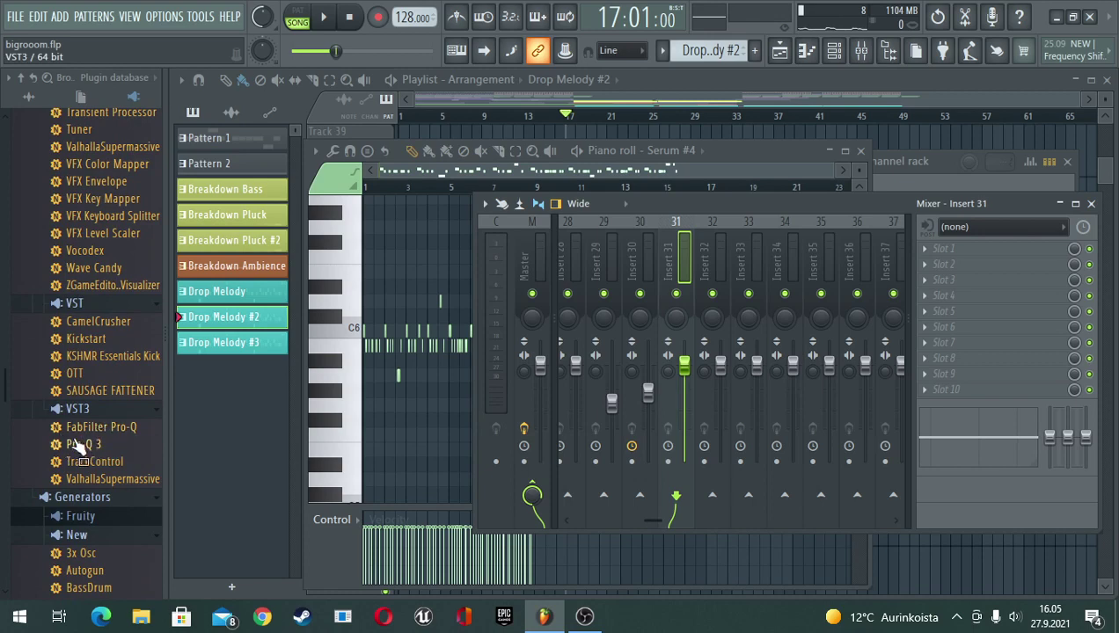
drag(96, 469, 554, 253)
scroll(104, 457, up, 3)
scroll(84, 444, down, 3)
drag(668, 209, 632, 184)
drag(99, 327, 914, 231)
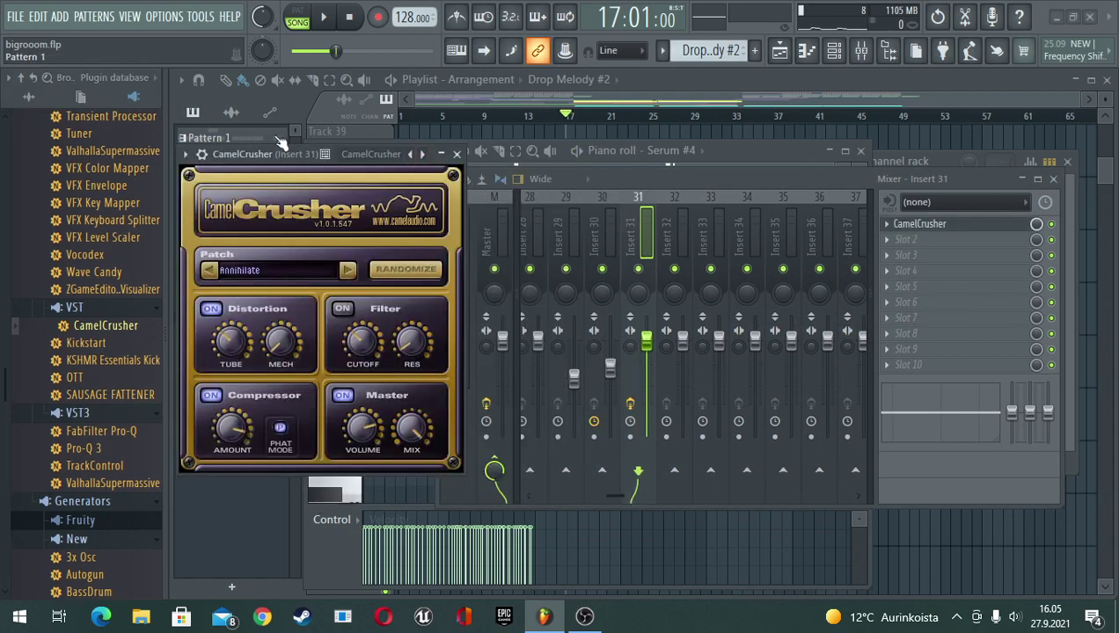
Reduce CamelCrusher's Distortion Tube and Compressor Amount on Insert 31
drag(266, 152, 471, 179)
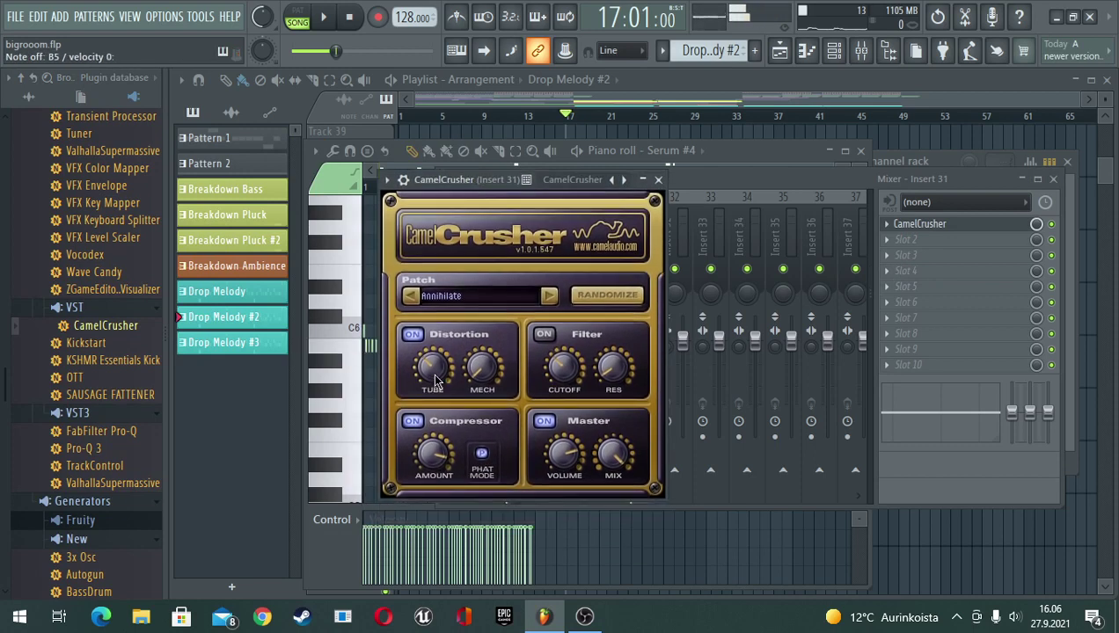
drag(434, 380, 433, 397)
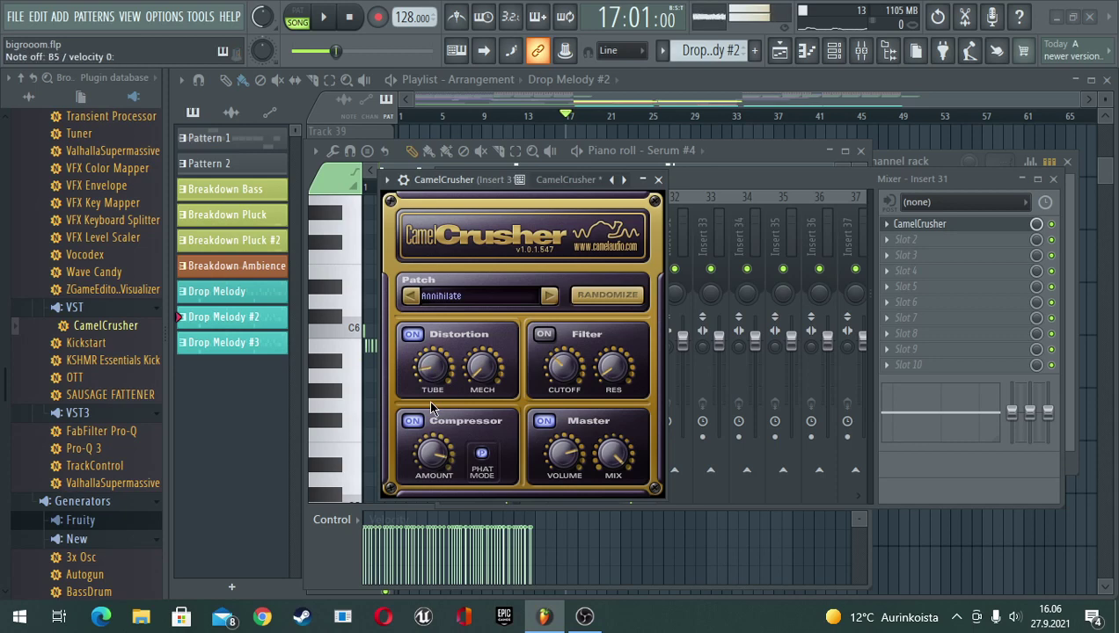
drag(426, 464, 417, 498)
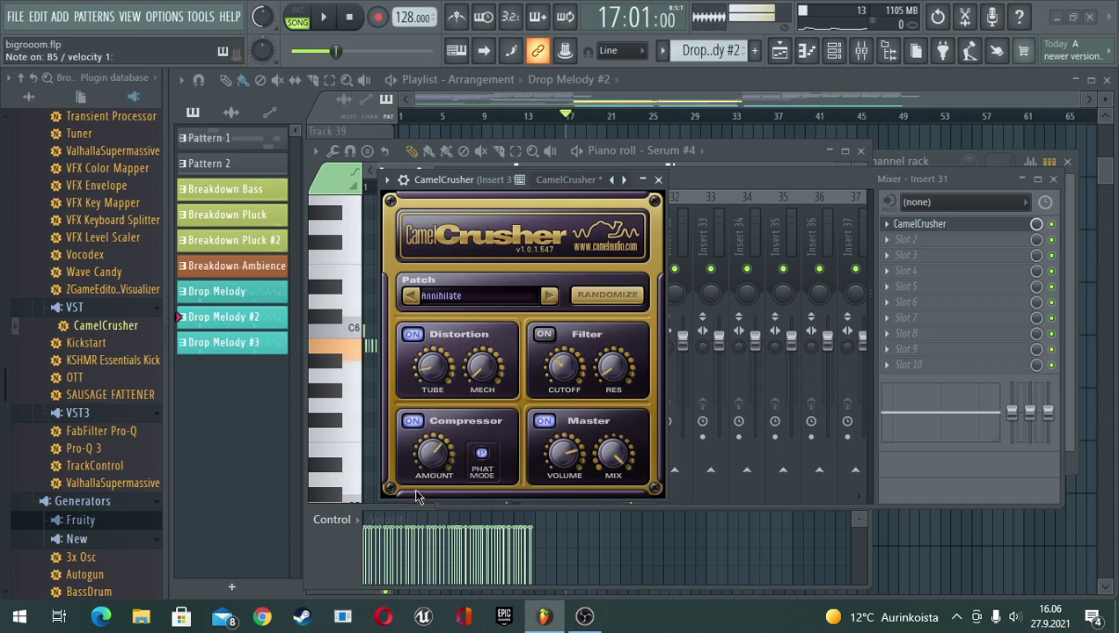
Play the Drop Melody #2 pattern in pattern mode to hear CamelCrusher, then stop and minimize the plugin
click(310, 18)
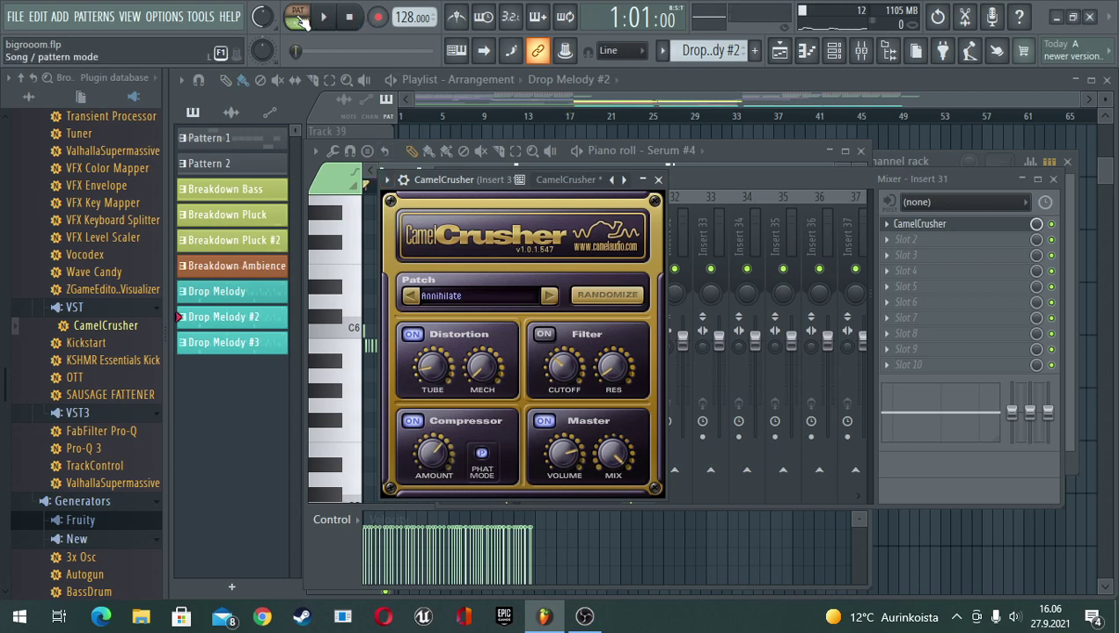
key(space)
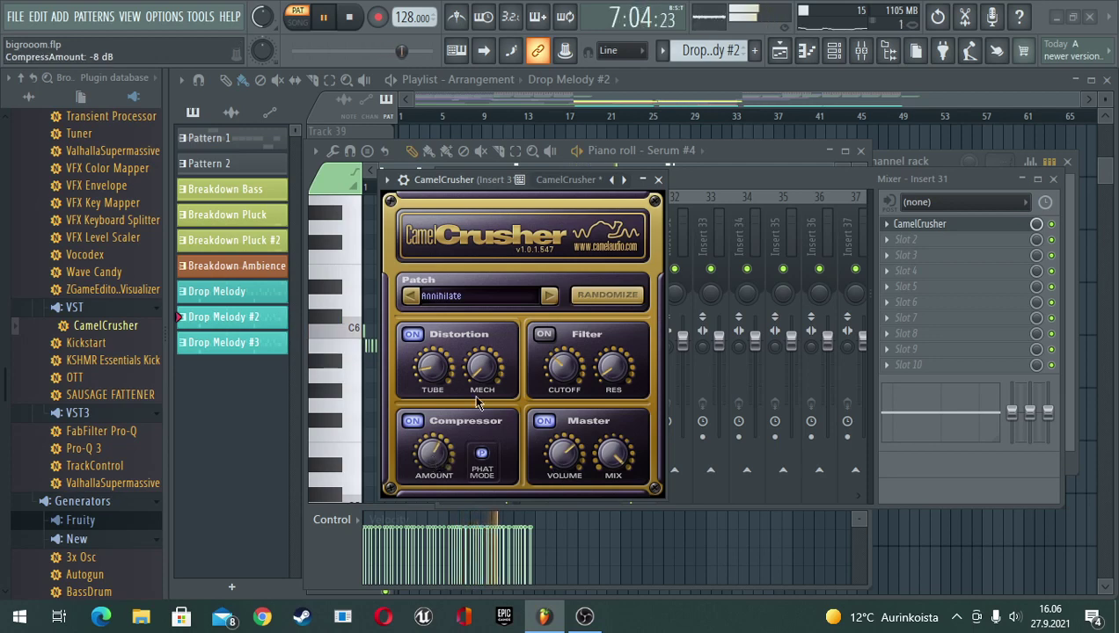
drag(479, 181, 480, 203)
key(space)
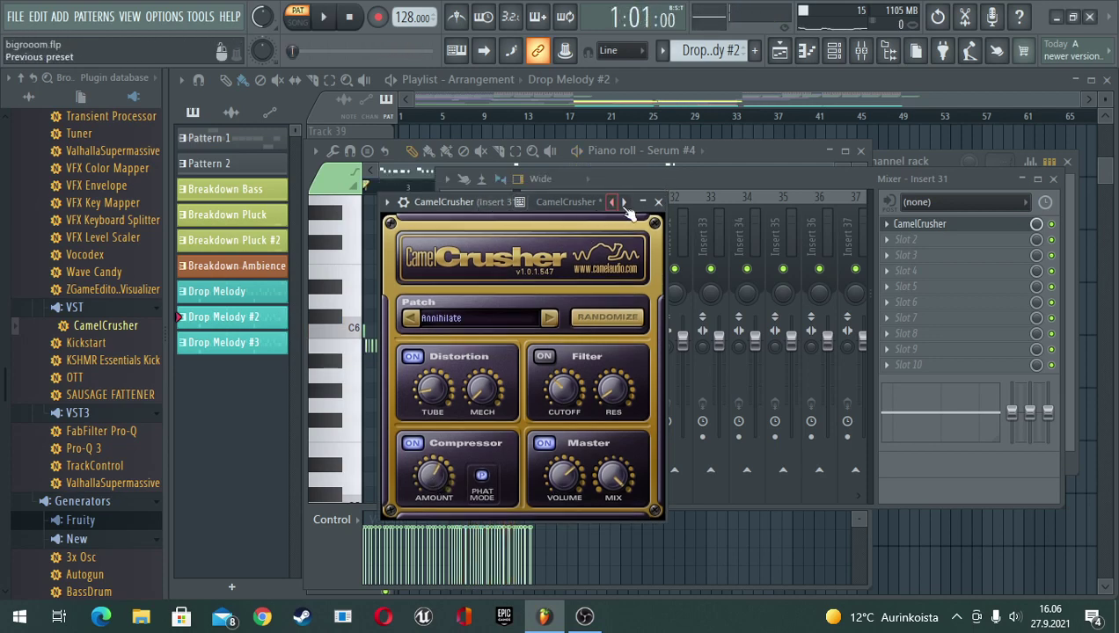
click(642, 201)
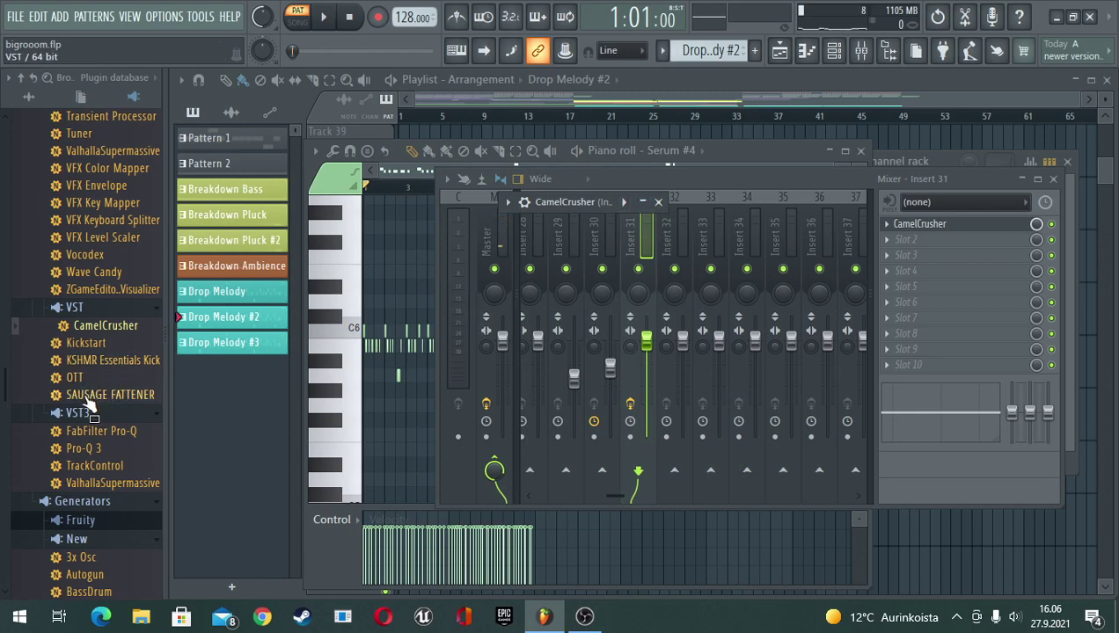
Load SAUSAGE FATTENER into Insert 31's second effect slot and start playing the pattern
drag(91, 397, 898, 251)
drag(495, 173, 514, 190)
key(space)
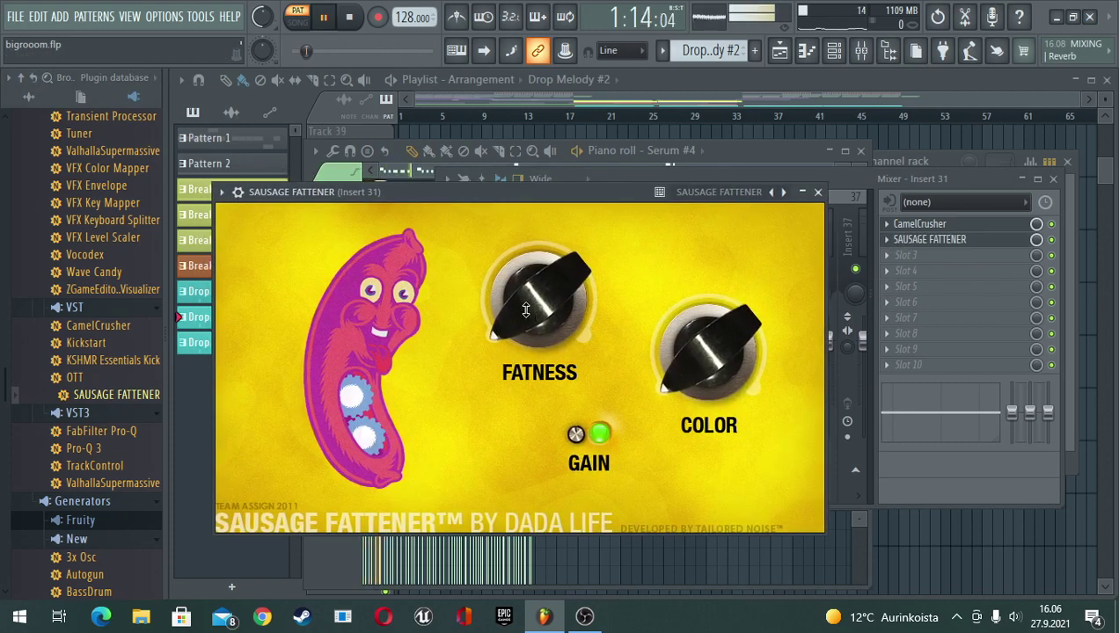
Raise Sausage Fattener's Fatness and Color, set its Gain to about -8.5 dB, then stop playback and minimize the plugin
drag(521, 318, 517, 286)
drag(687, 374, 670, 244)
drag(535, 285, 534, 252)
drag(575, 434, 564, 502)
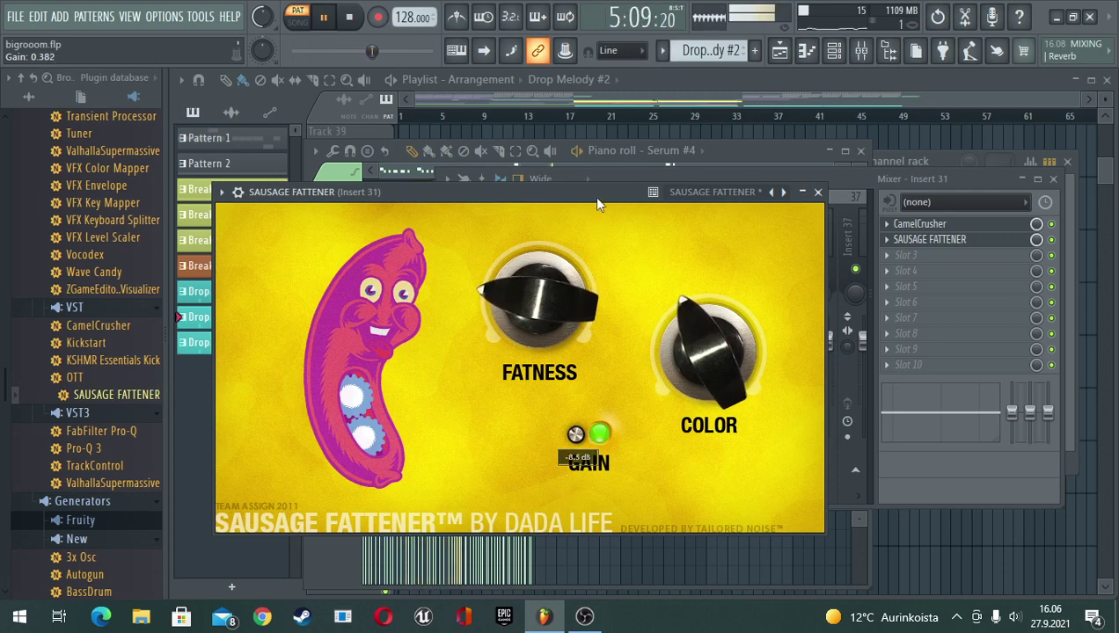
drag(596, 203, 607, 242)
key(space)
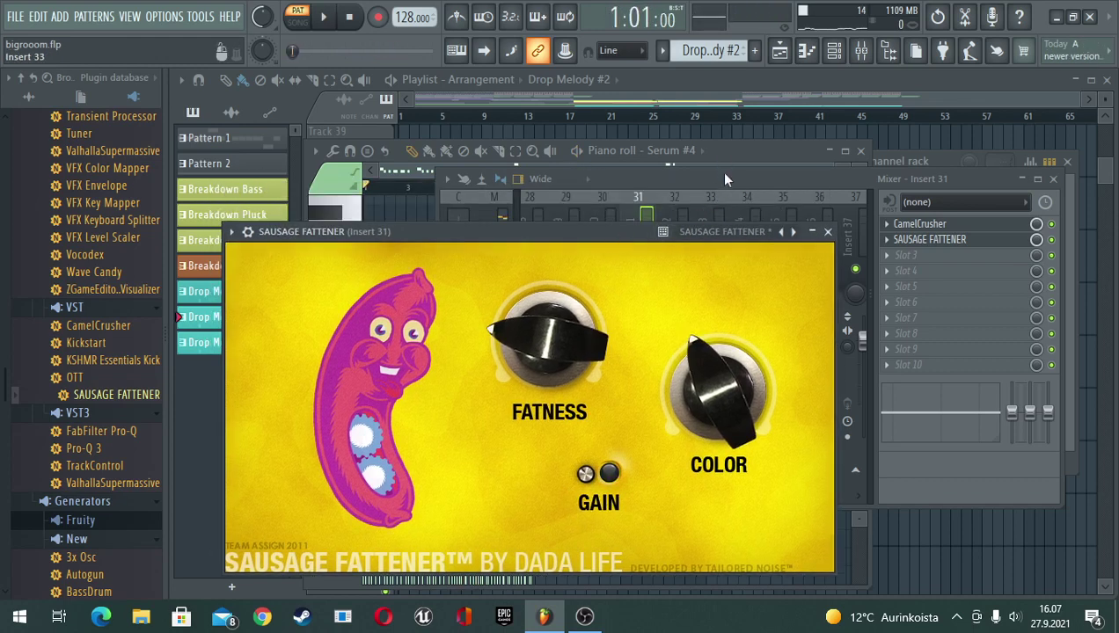
click(812, 233)
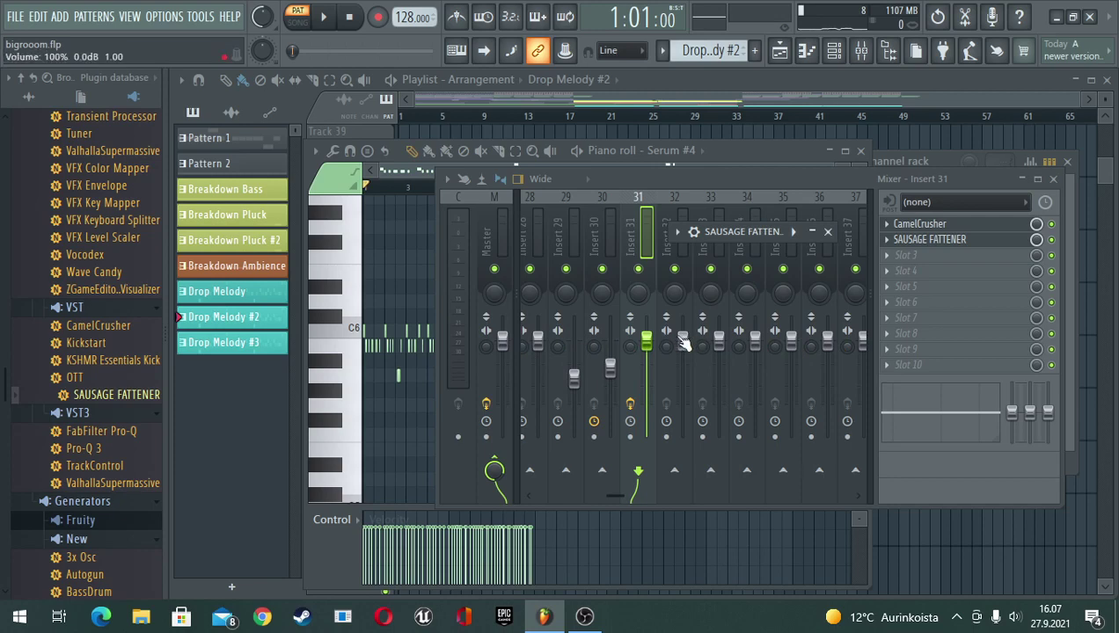
Demonstrate lowering Insert 32's volume to about -6.4 dB, restore it, and return to Insert 31's effects
drag(682, 338, 683, 367)
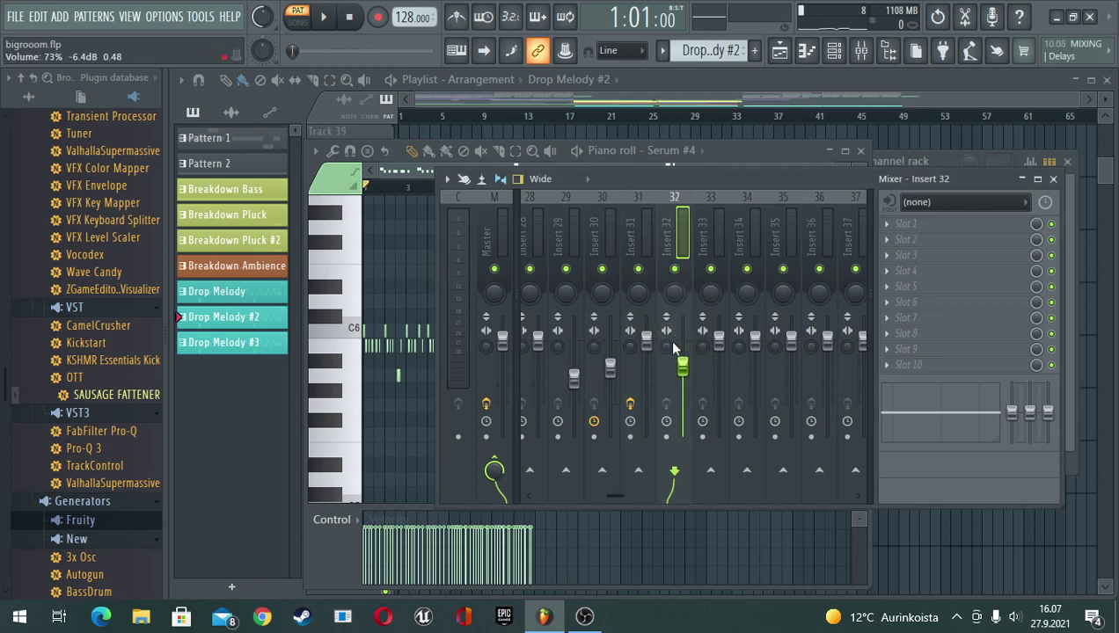
drag(687, 370, 684, 339)
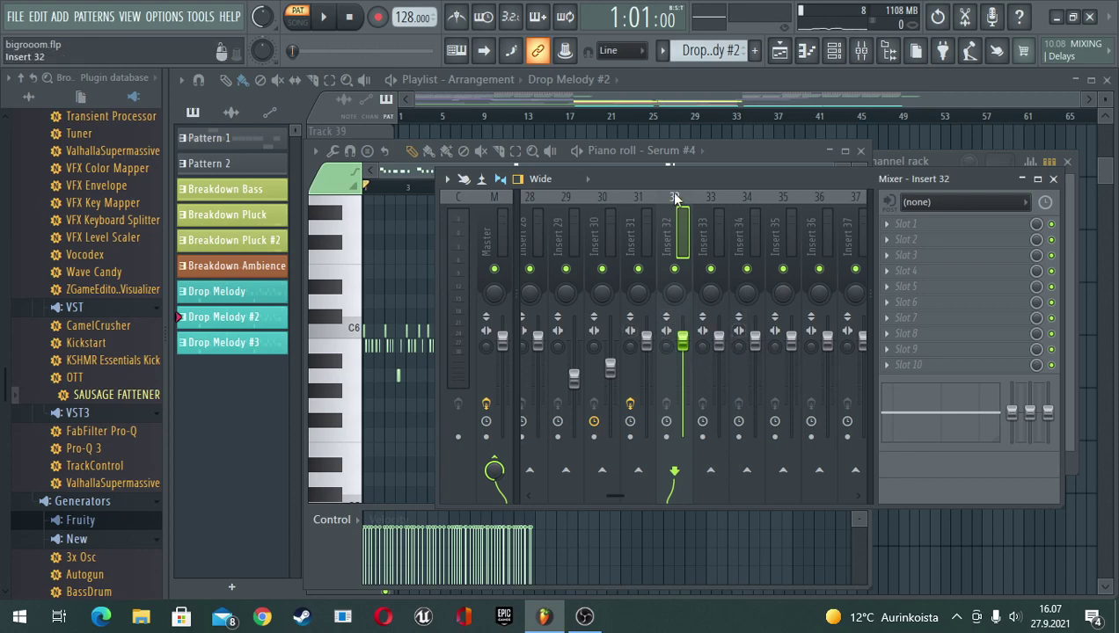
drag(680, 175, 660, 143)
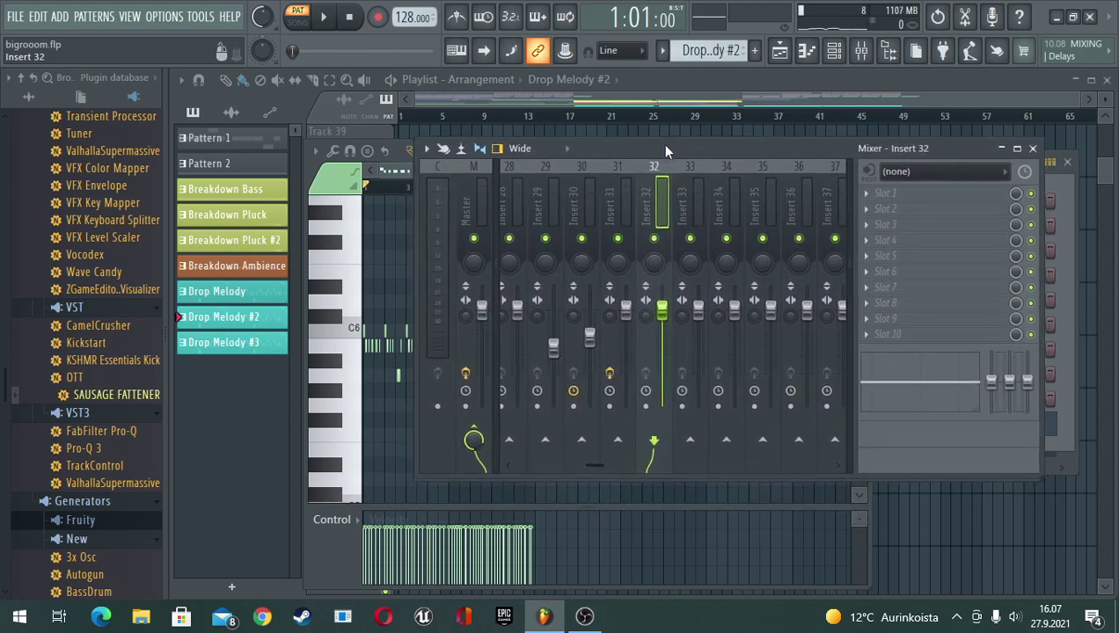
click(626, 215)
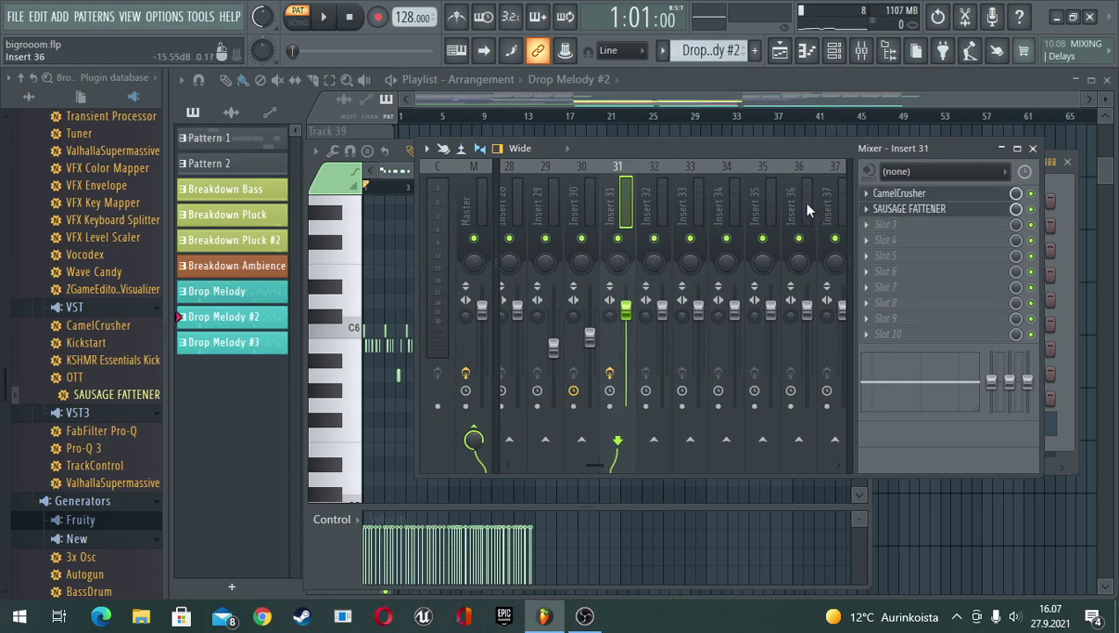
Play Drop Melody #2 briefly, then load OTT into Insert 31's third effect slot and reposition its window
key(space)
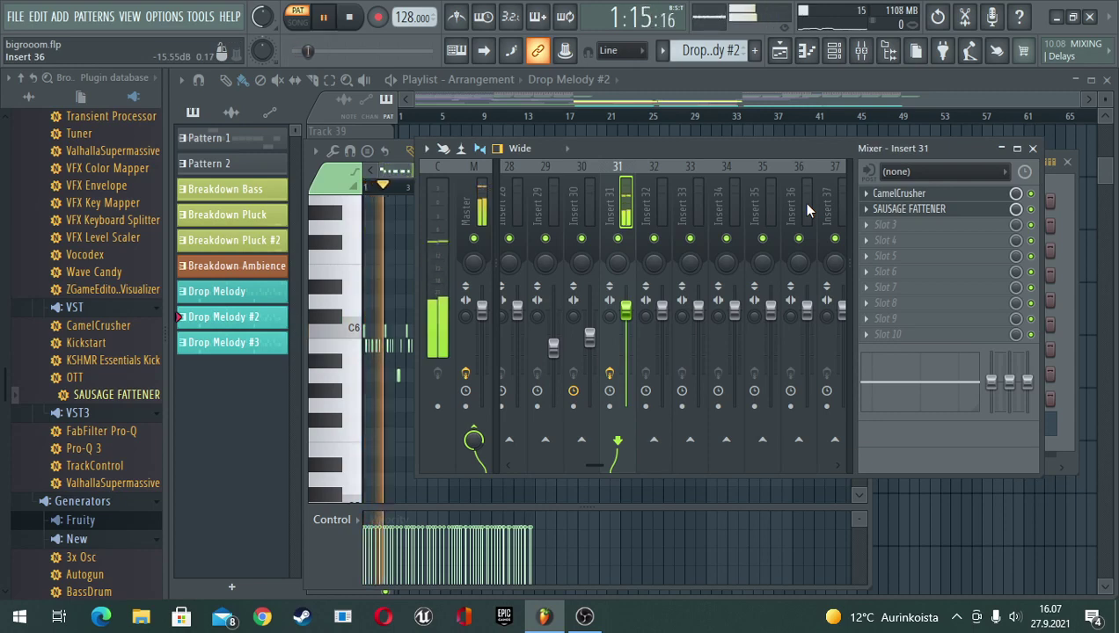
key(space)
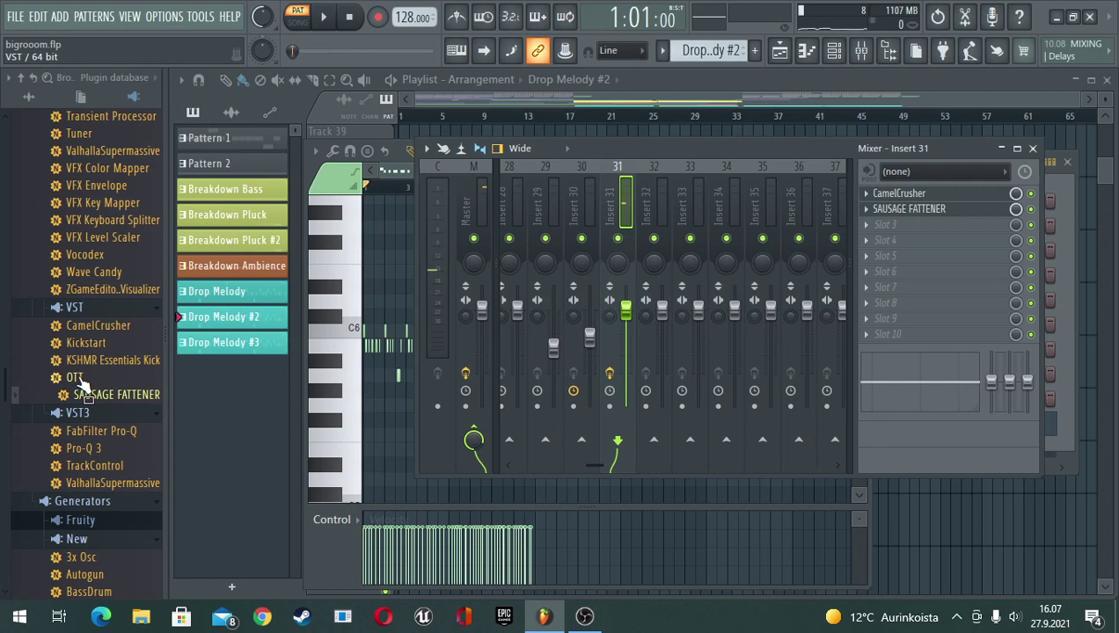
drag(77, 377, 881, 223)
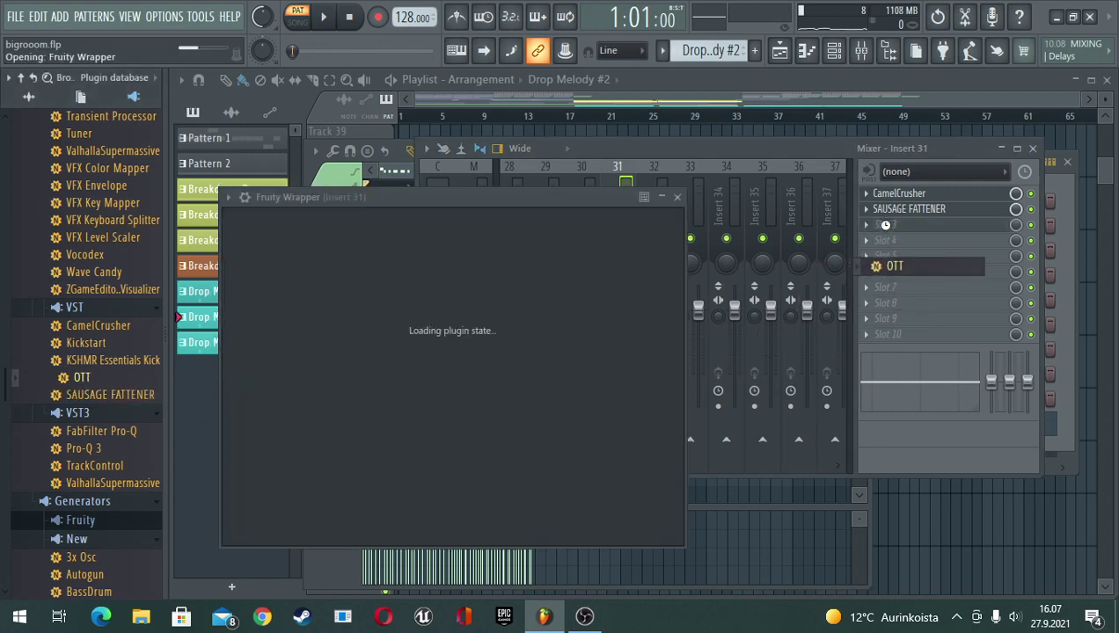
drag(325, 199, 474, 174)
During playback, set OTT's In Gain to -6.6 dB, upward compression to 77%, downward compression to 83%, and Out Gain to -2.0 dB
key(space)
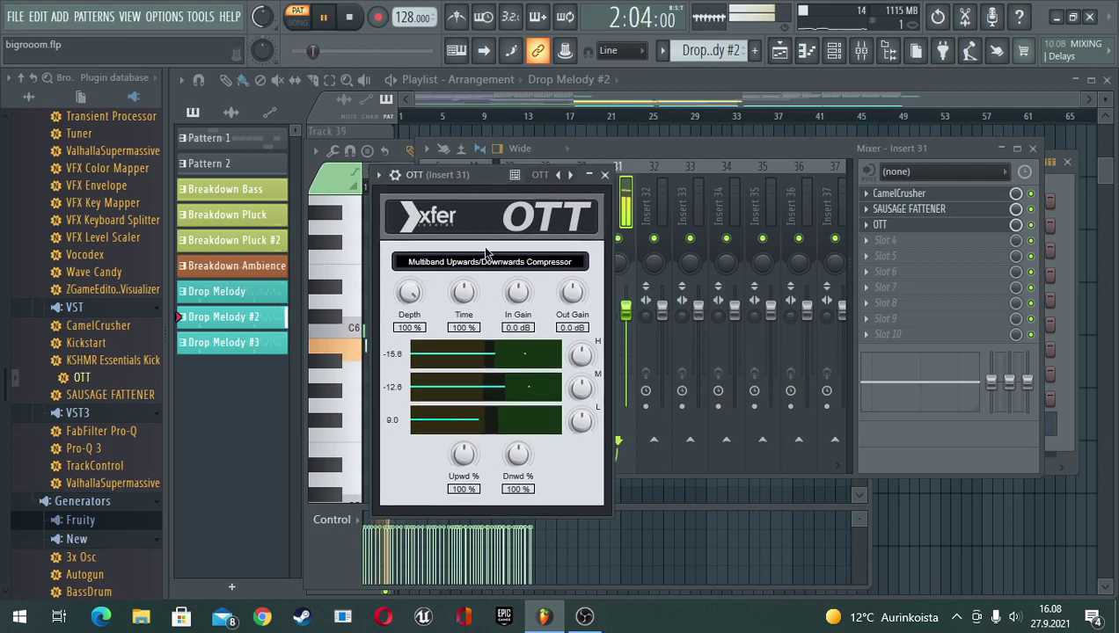
drag(510, 301, 464, 396)
drag(464, 454, 459, 477)
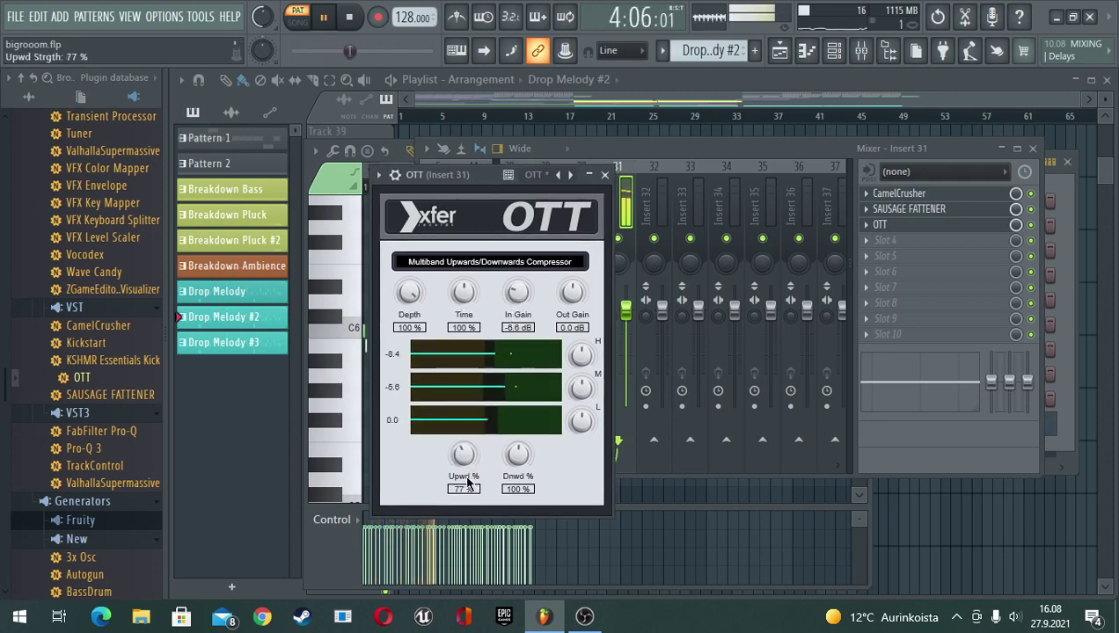
mouse_move(518, 455)
mouse_down()
mouse_move(513, 475)
mouse_move(507, 461)
mouse_up()
mouse_move(570, 294)
mouse_down()
mouse_move(566, 316)
mouse_move(560, 301)
mouse_up()
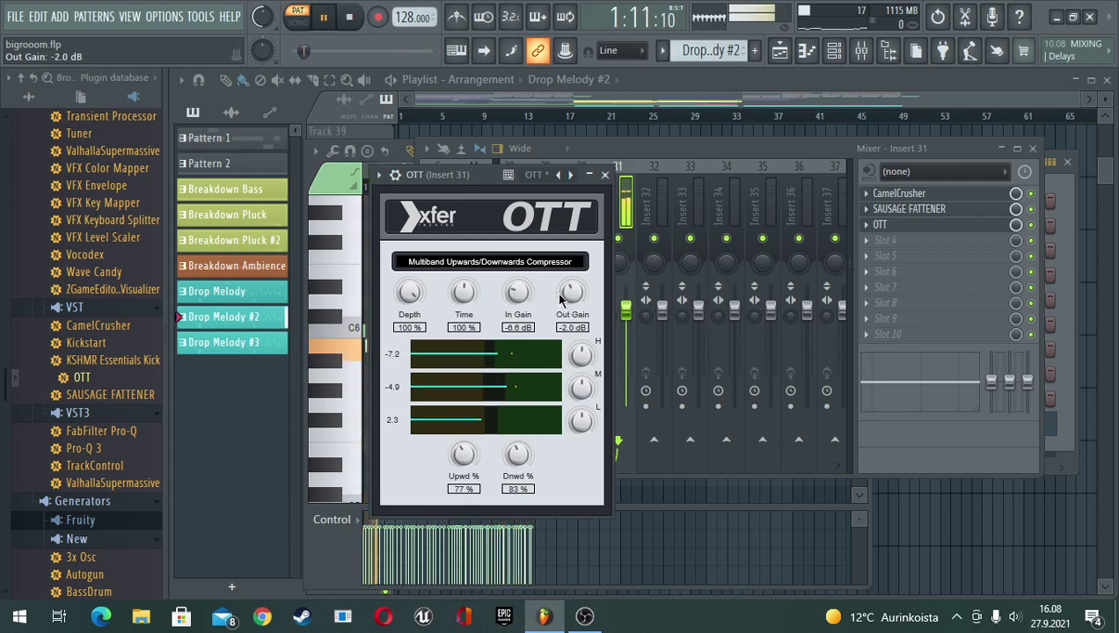
Toggle OTT's bypass during playback to compare the sound, then stop playback
click(1031, 226)
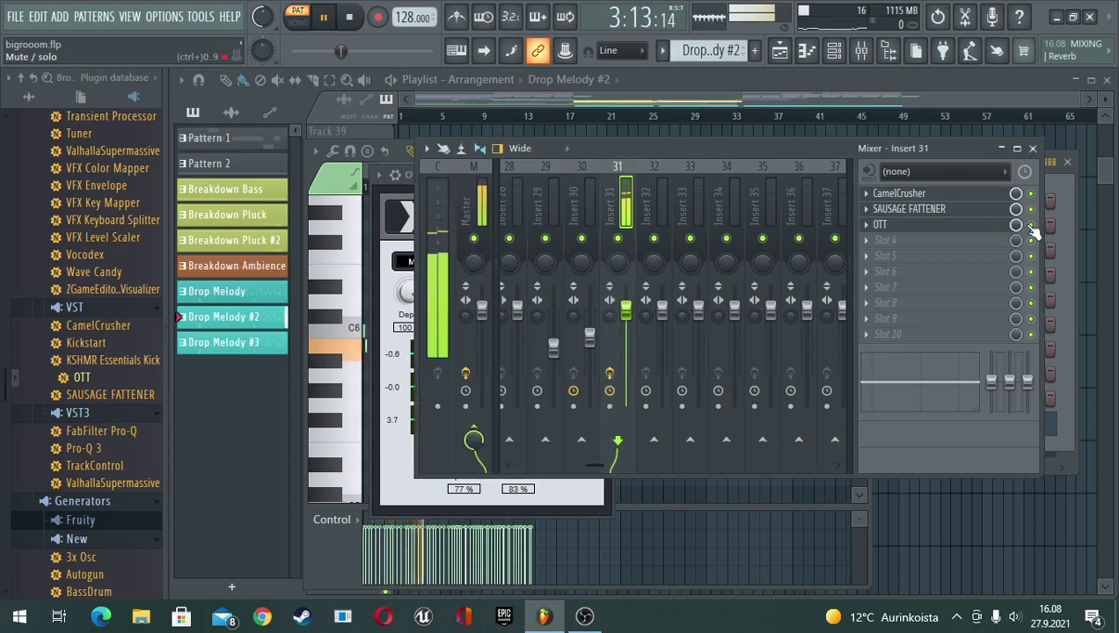
key(space)
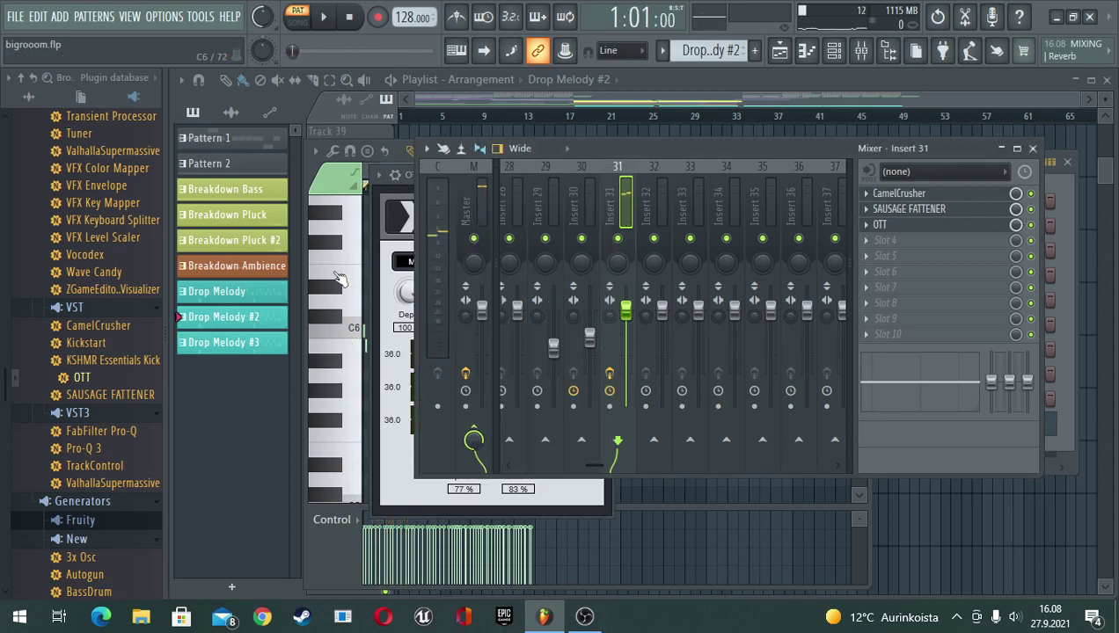
key(space)
key(space)
Switch to song mode, play the arrangement's drop from bar 17, and stop
click(300, 25)
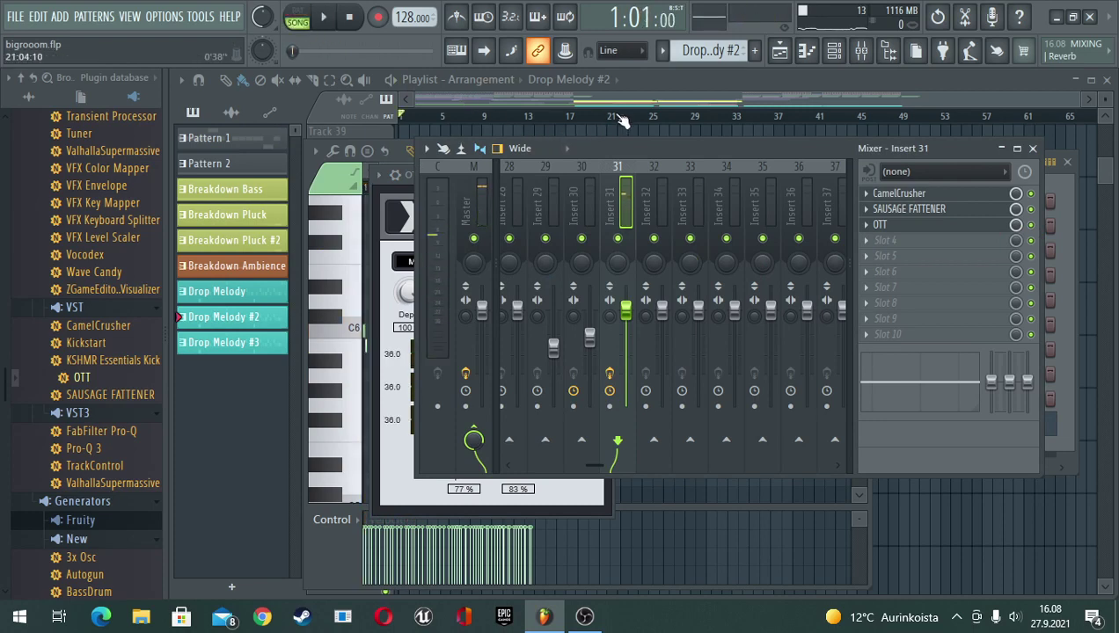
click(627, 82)
click(571, 117)
key(space)
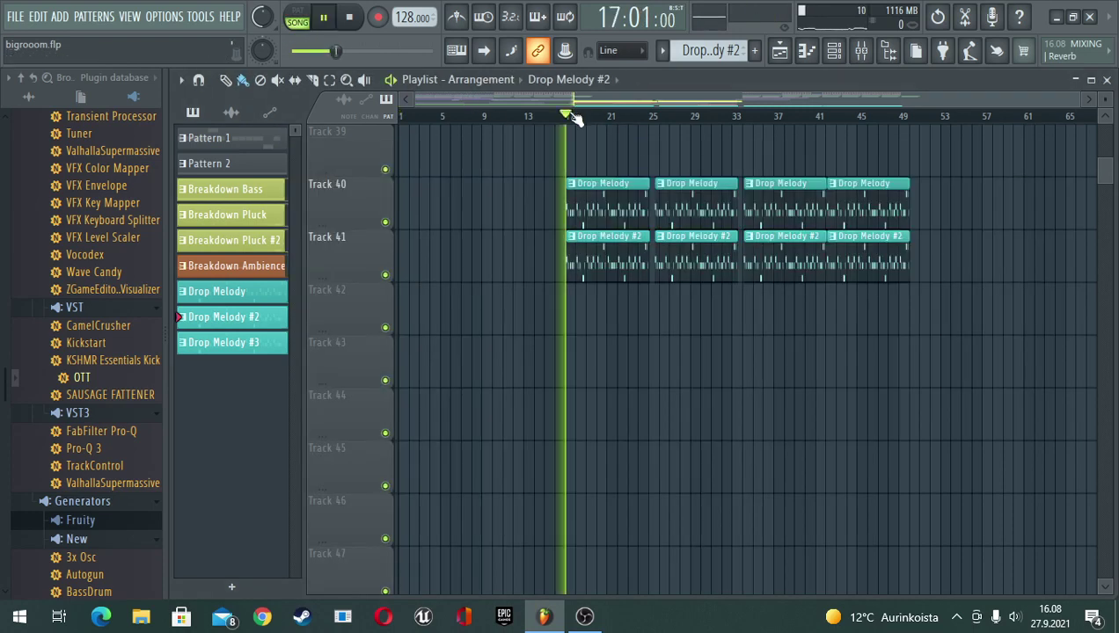
key(space)
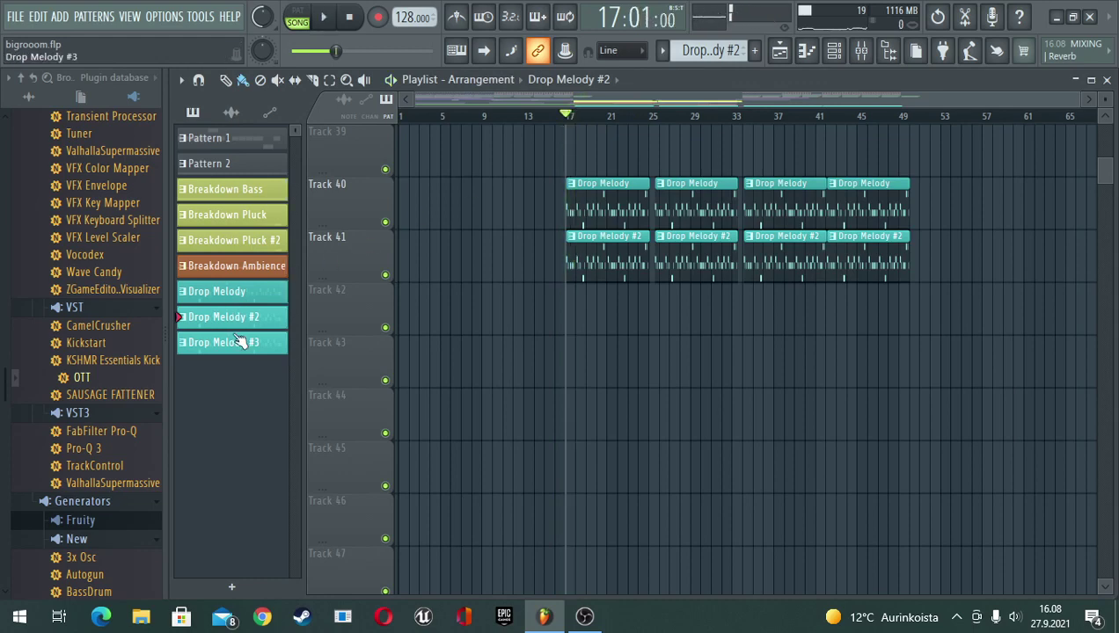
Step through the Drop Melody #3, Drop Melody and Drop Melody #2 patterns to compare them, and return to Drop Melody
scroll(100, 272, down, 5)
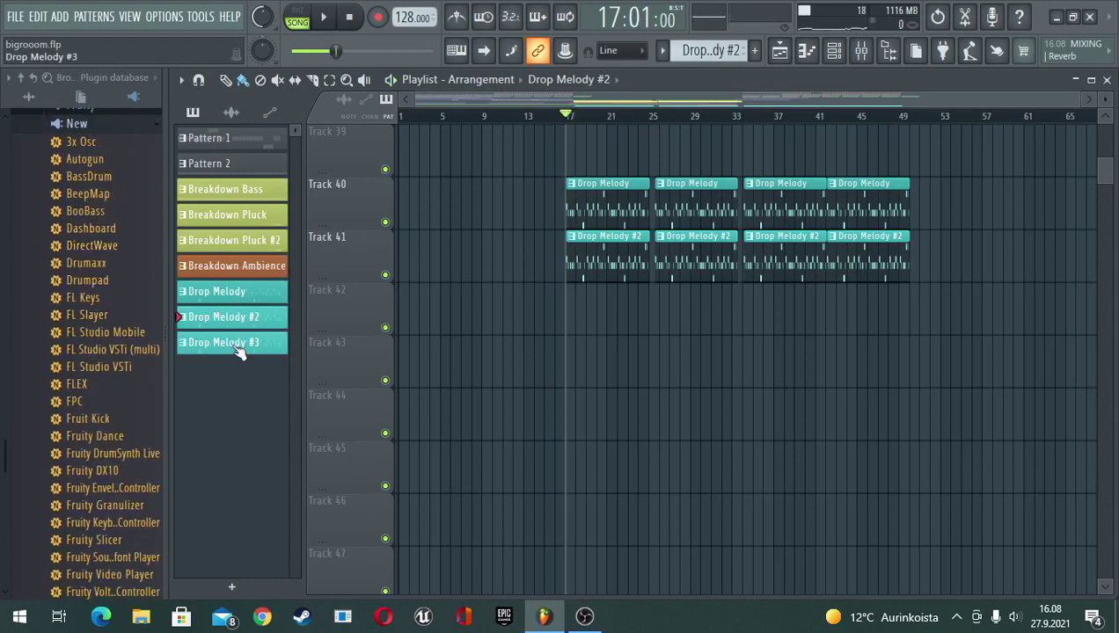
click(239, 344)
scroll(63, 350, up, 5)
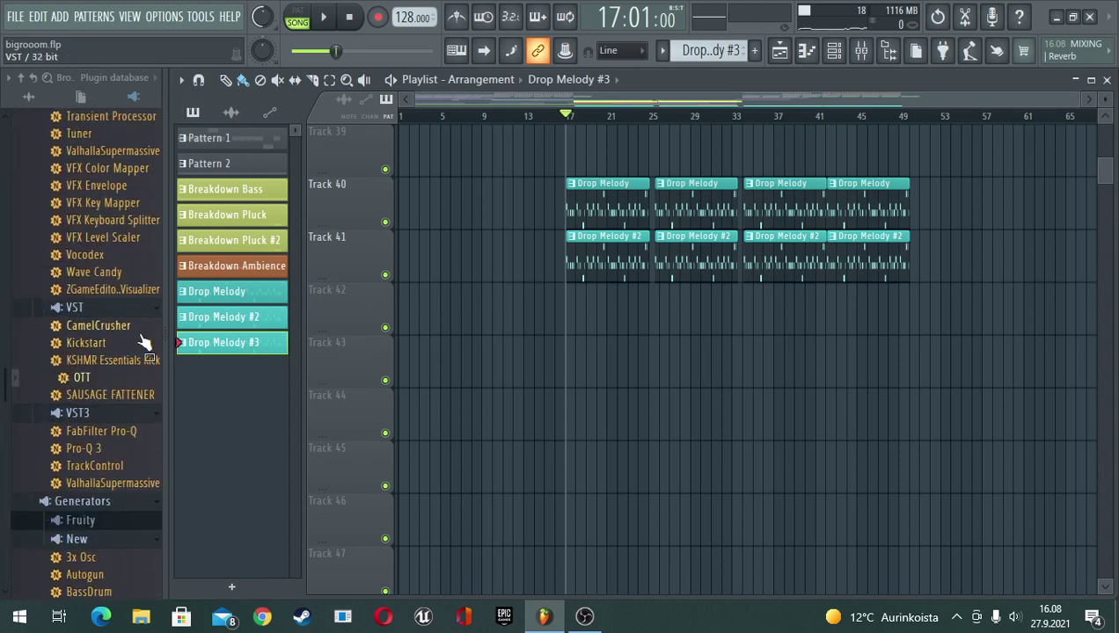
click(225, 293)
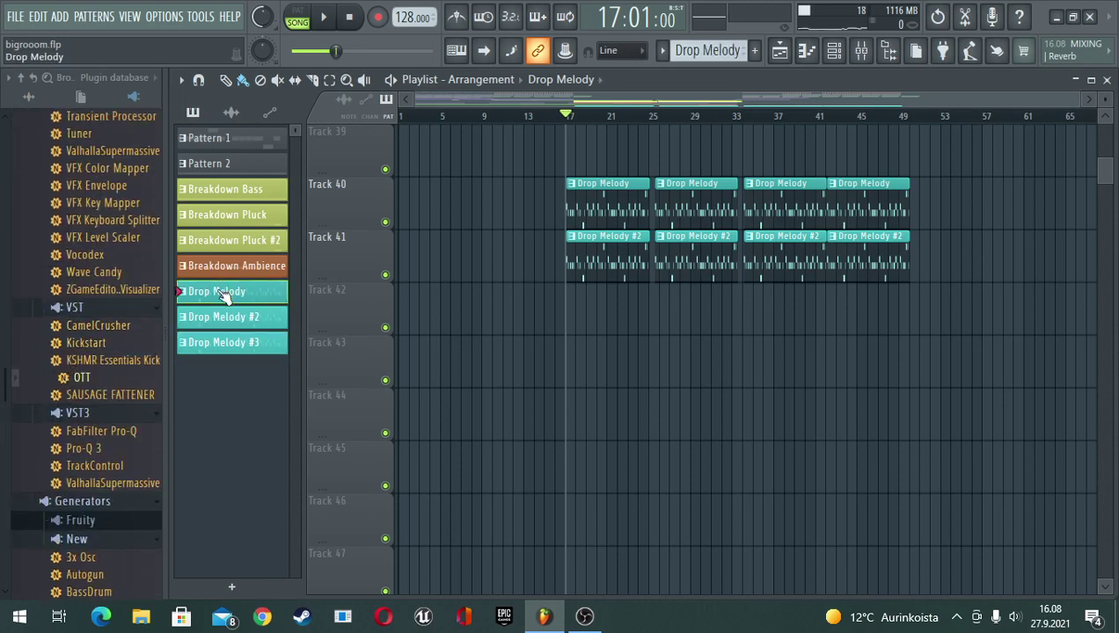
click(239, 324)
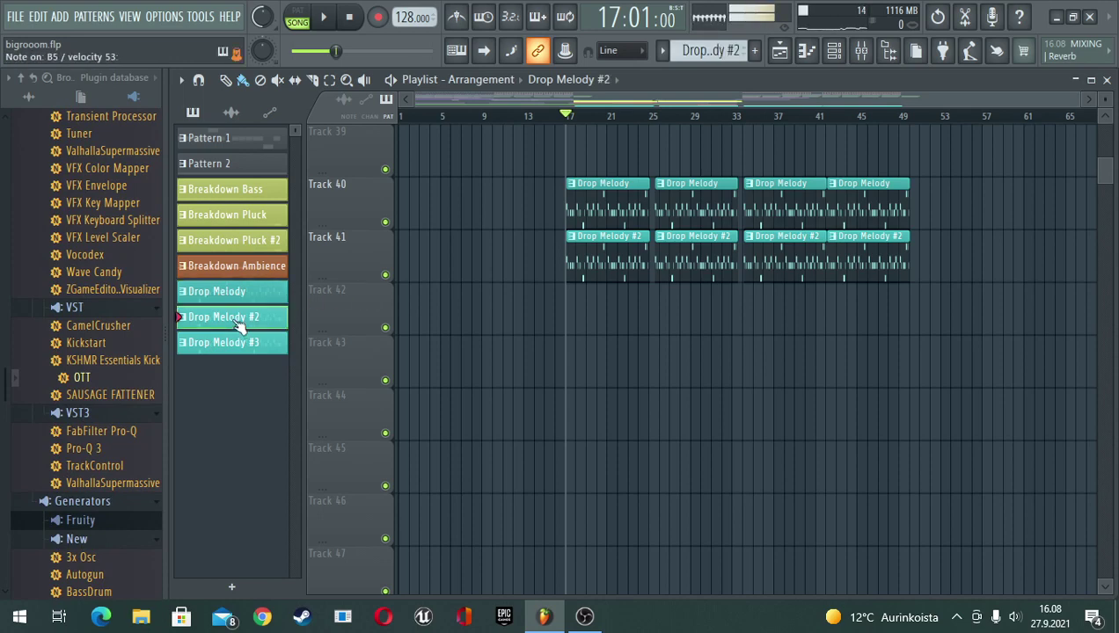
click(242, 292)
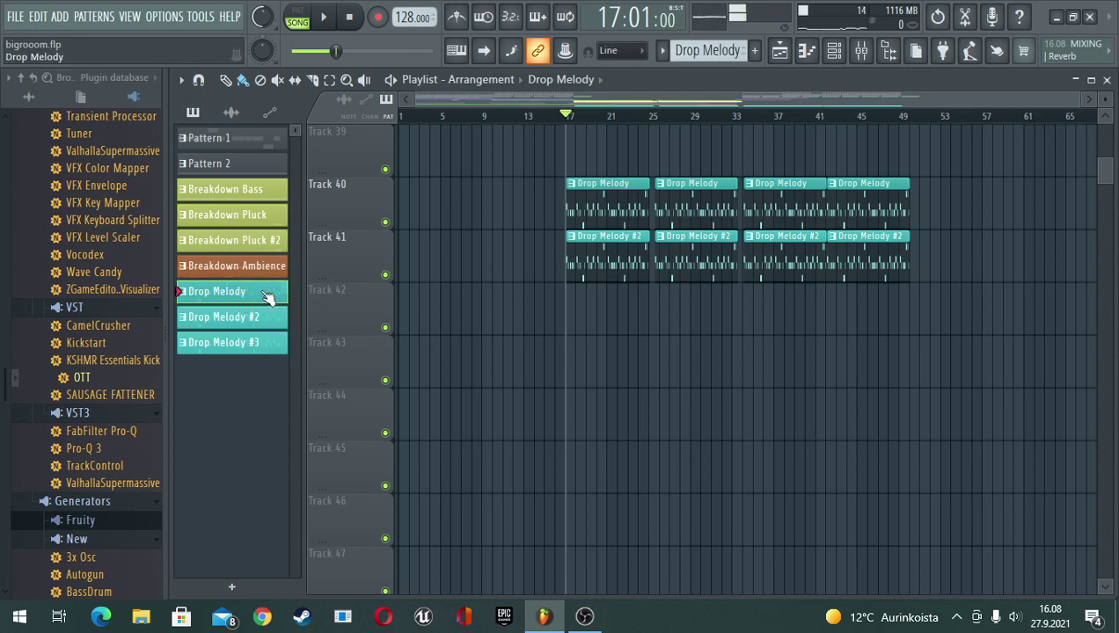
Open the Drop Melody pattern's piano roll for the Serum #2 channel and reposition its window over the playlist
click(804, 50)
click(682, 157)
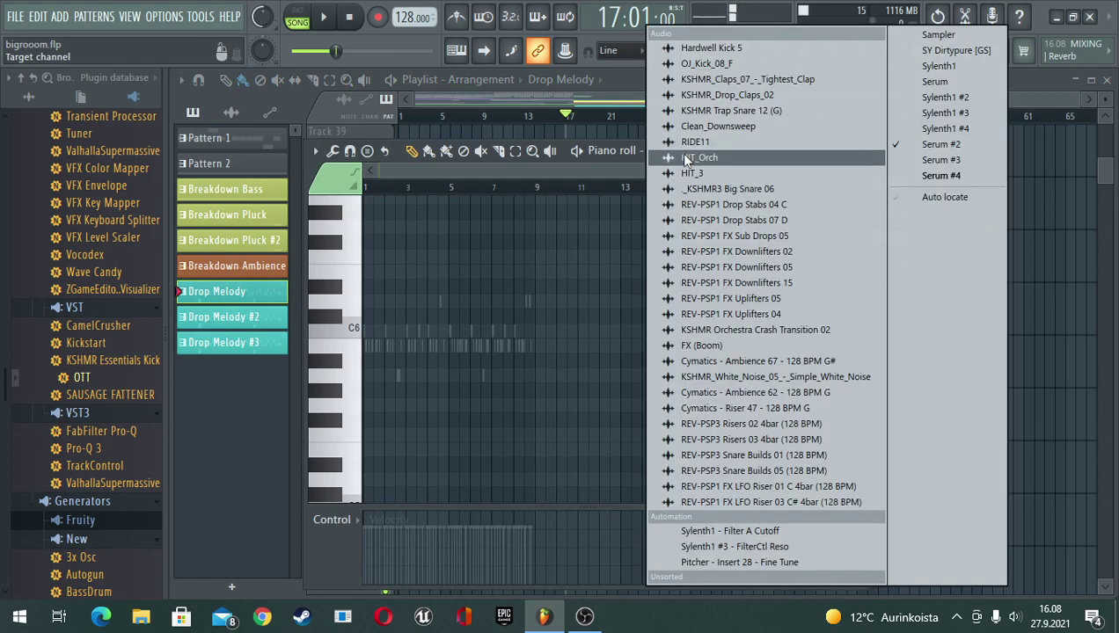
click(941, 144)
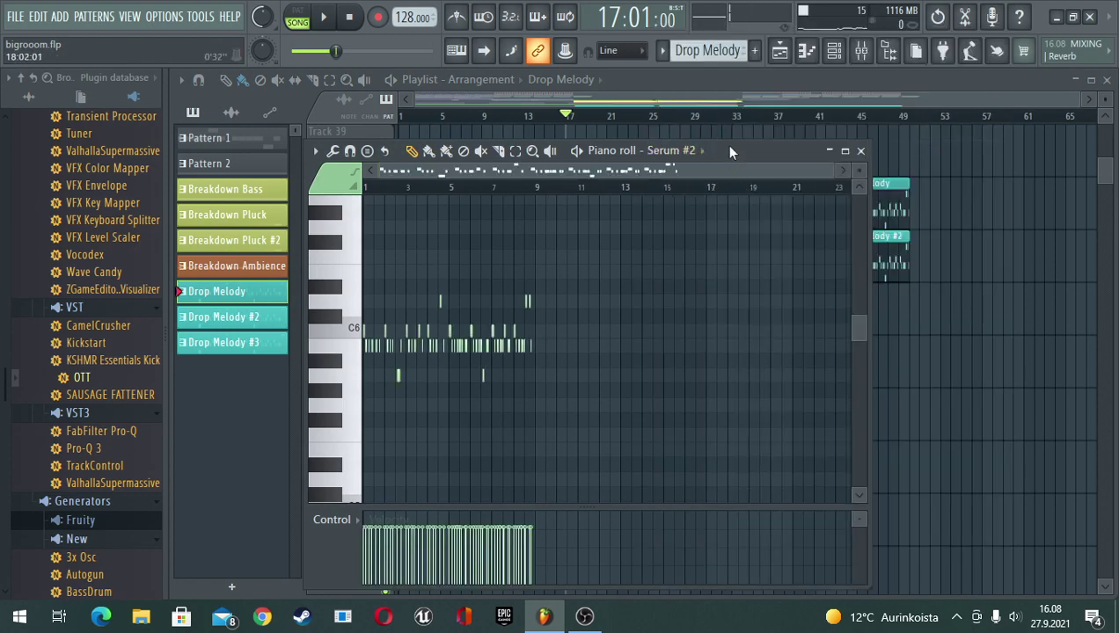
drag(729, 152, 857, 128)
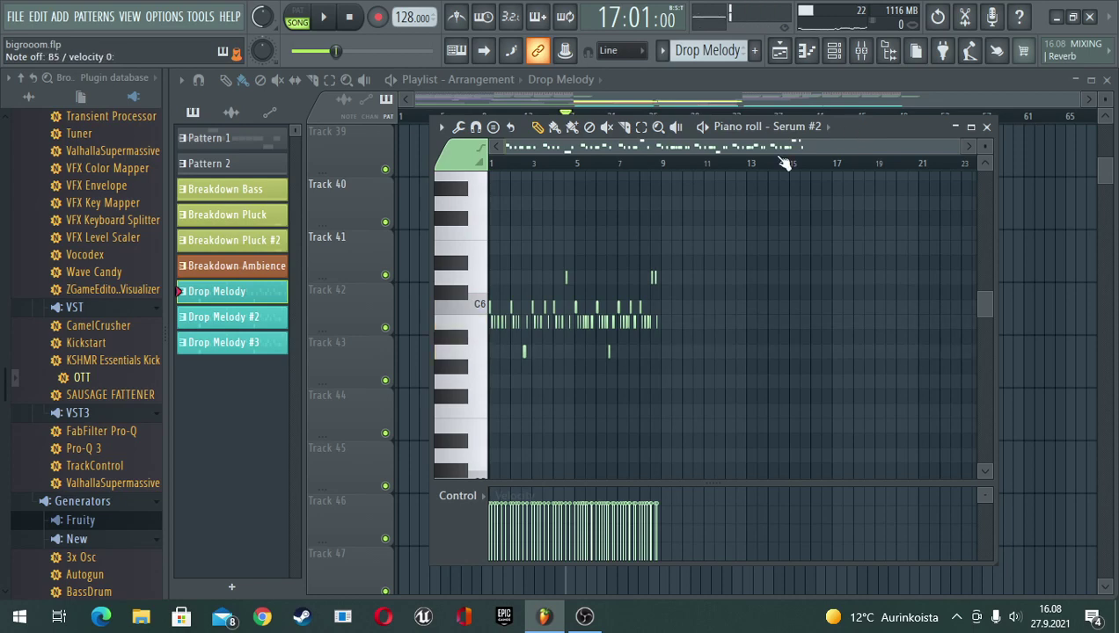
drag(857, 125, 793, 154)
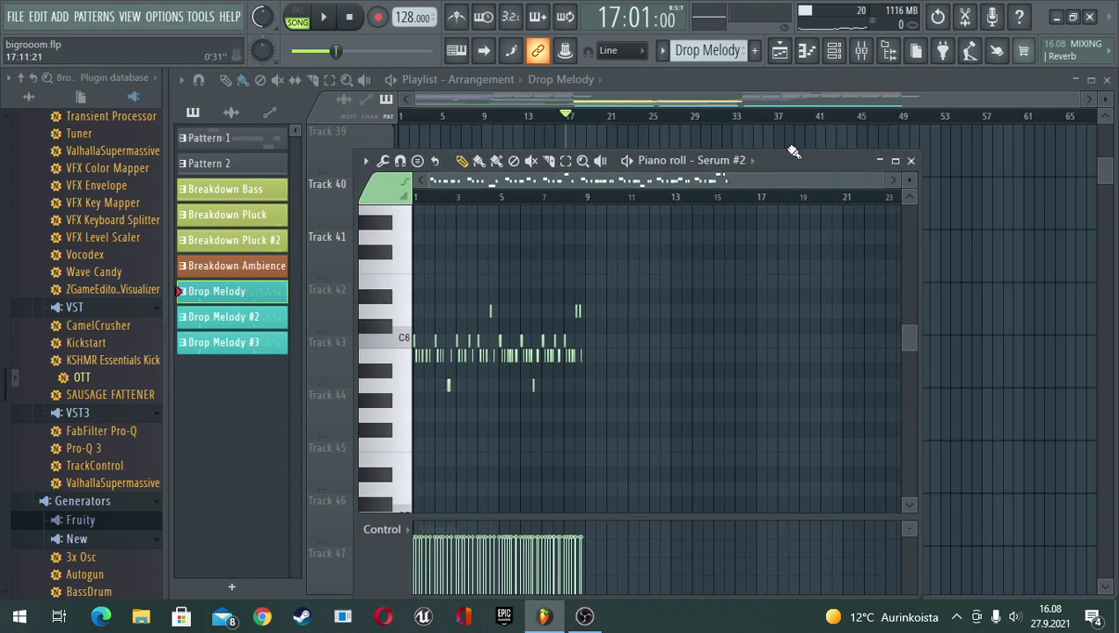
Add Fruity Delay 2 to the first effect slot of mixer Insert 30
click(859, 50)
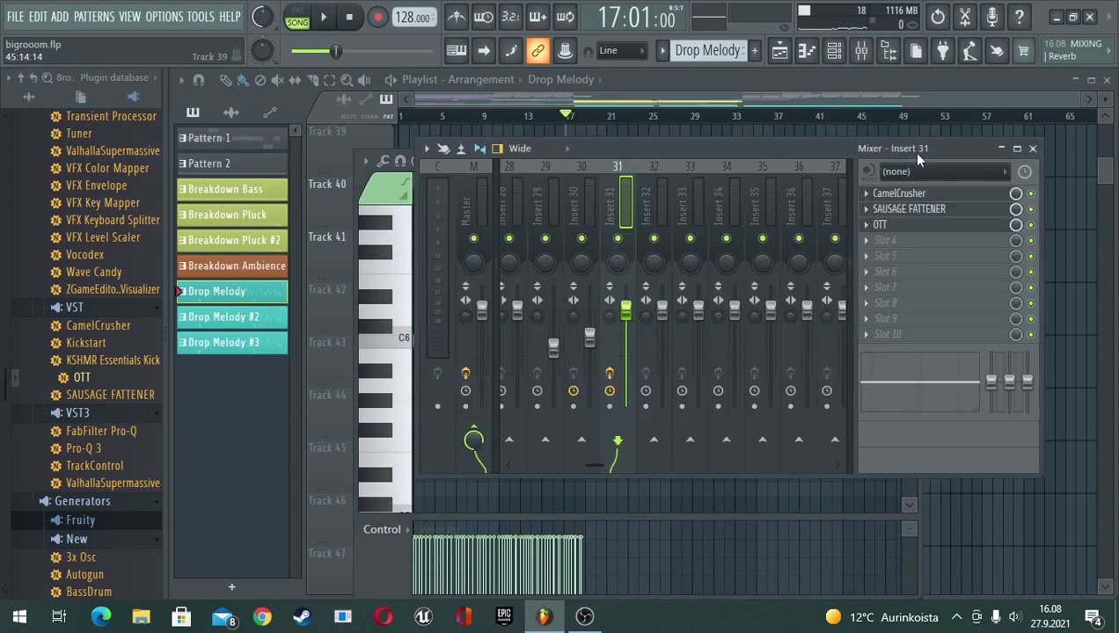
click(590, 210)
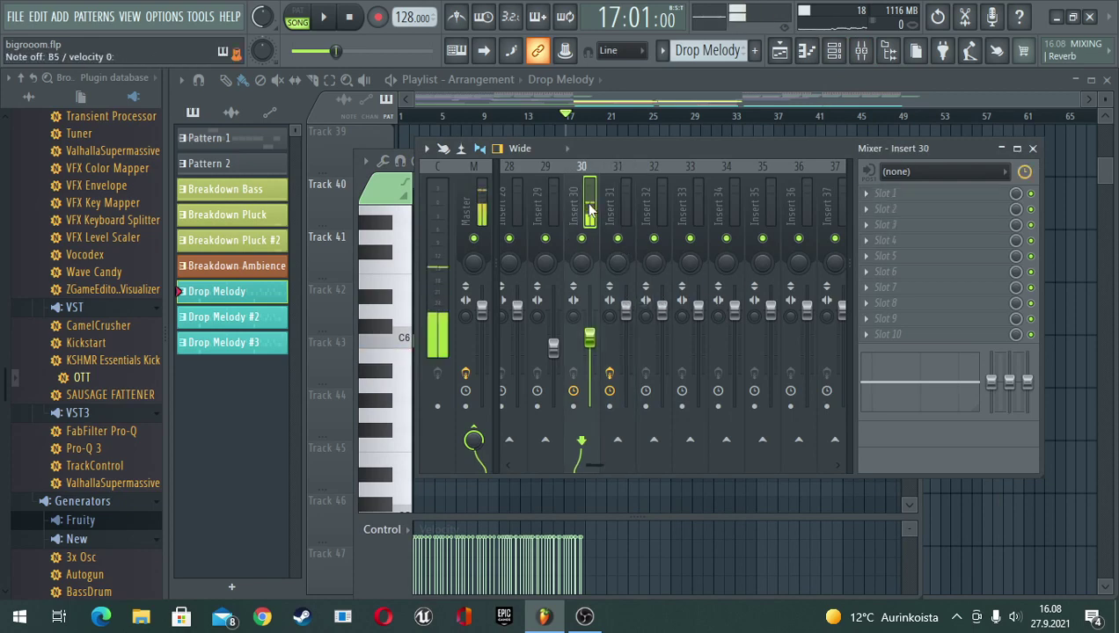
click(884, 195)
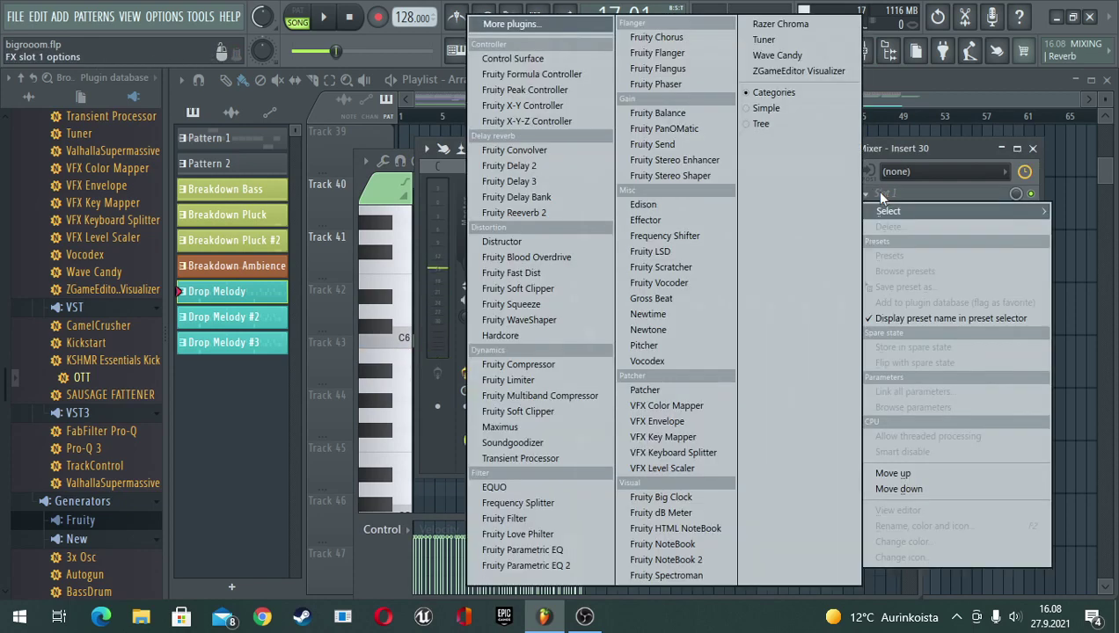
click(515, 166)
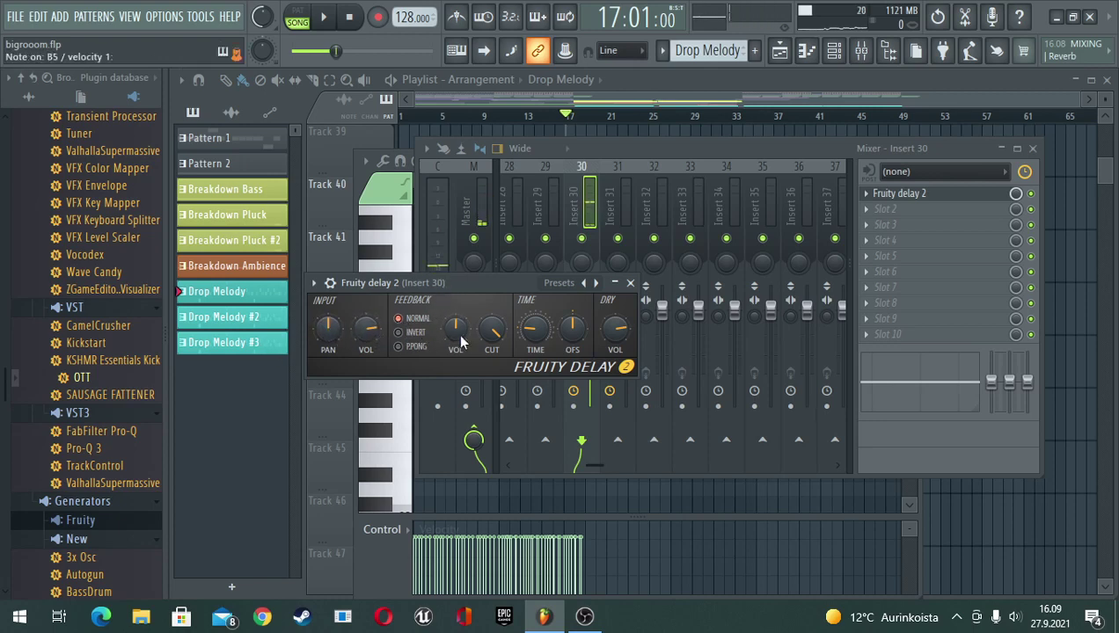
Try Fruity Delay 2 delay times of 6:12 and 8:14 on Insert 30
drag(547, 339, 546, 352)
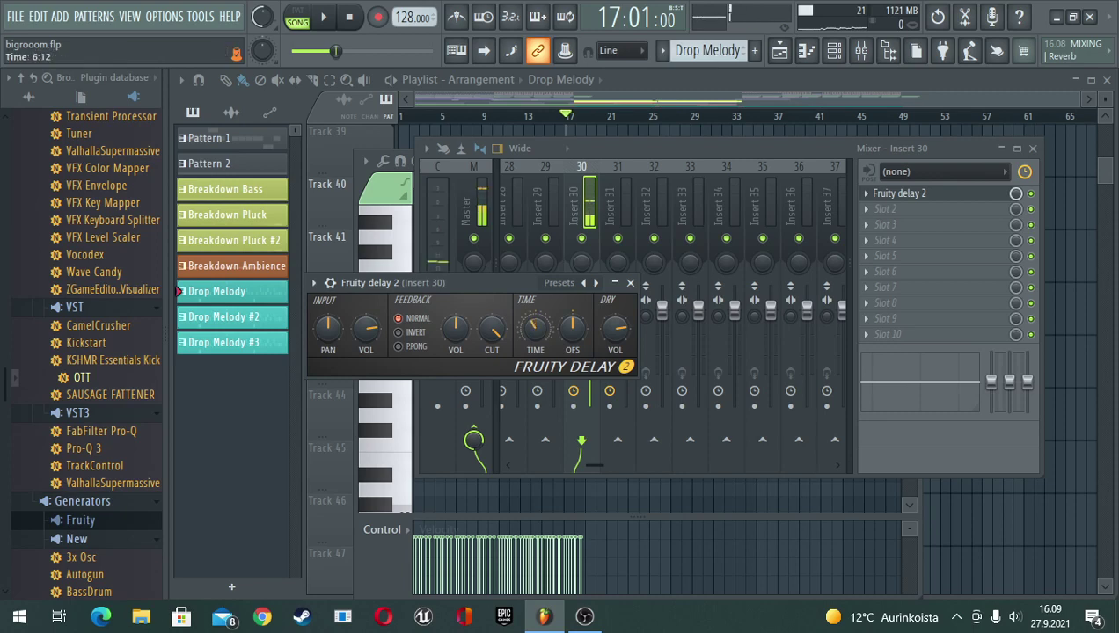
drag(535, 329, 535, 336)
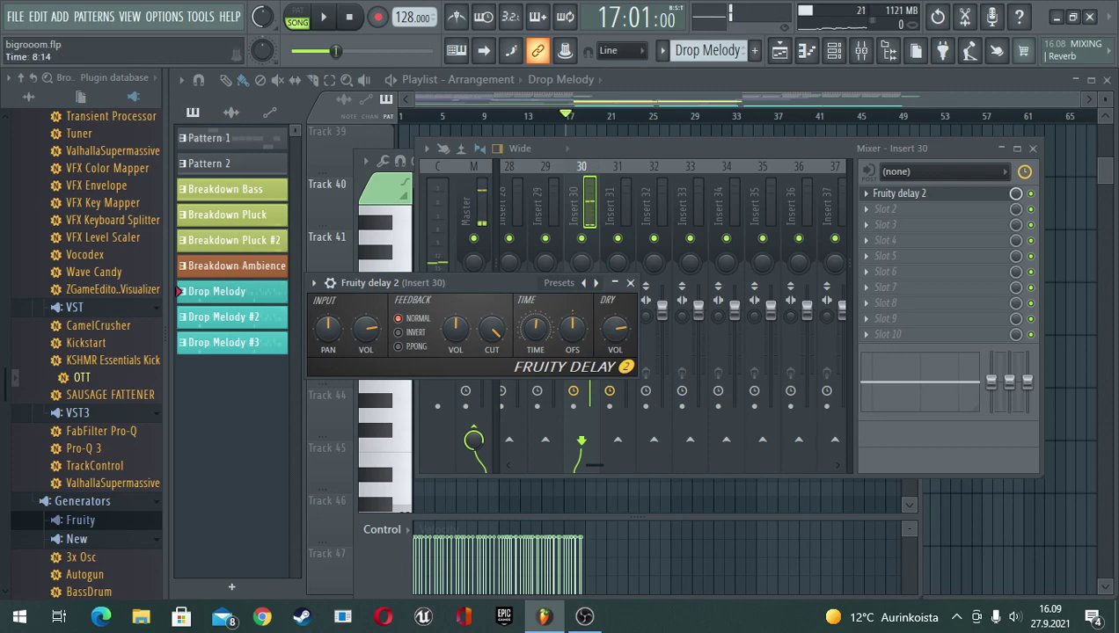
drag(538, 338, 538, 342)
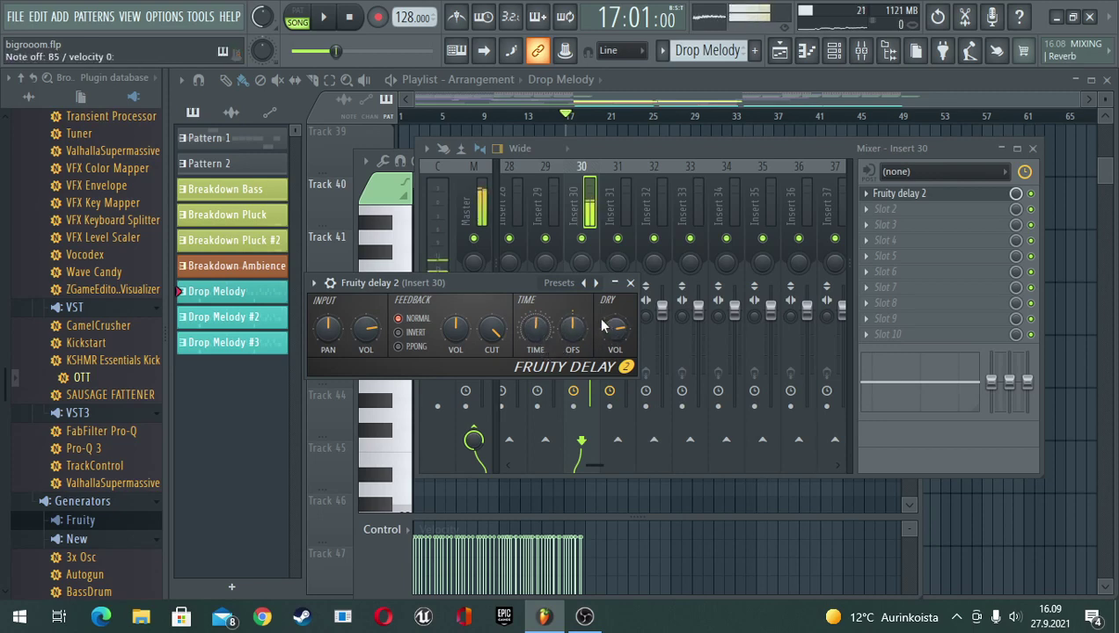
Switch to pattern mode and play Drop Melody while varying the delay time between 7:00 and 11:00, then stop
key(l)
key(space)
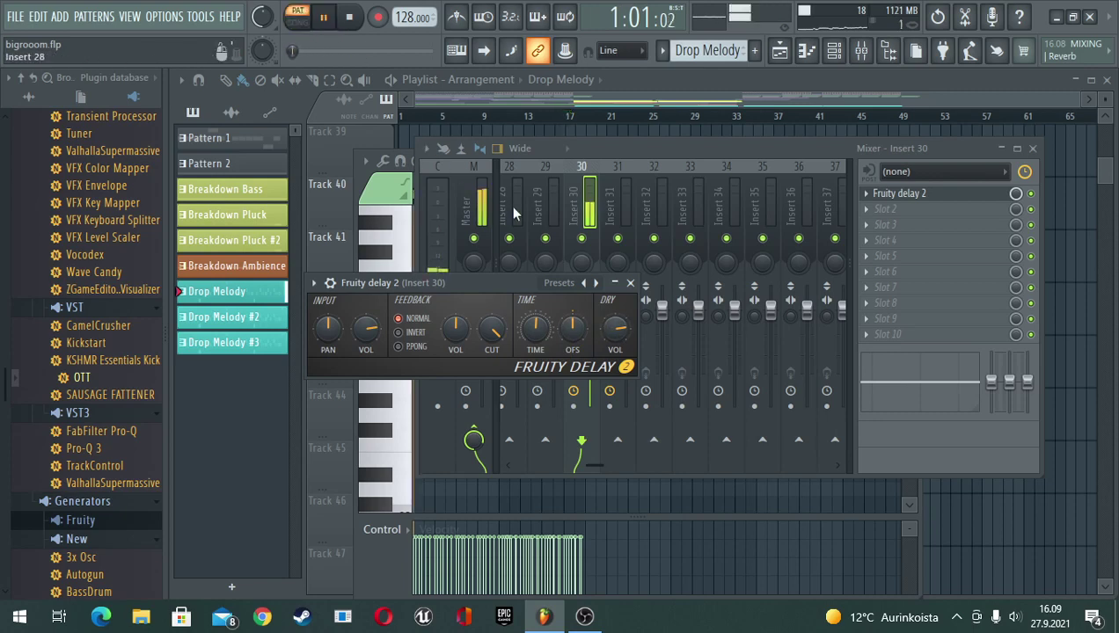
key(space)
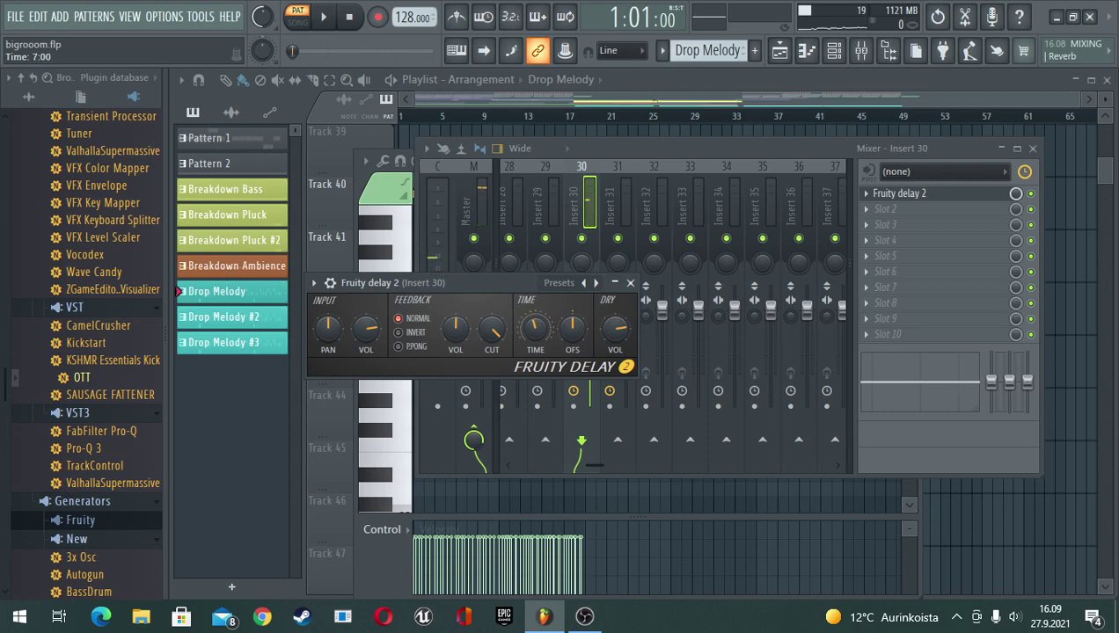
key(space)
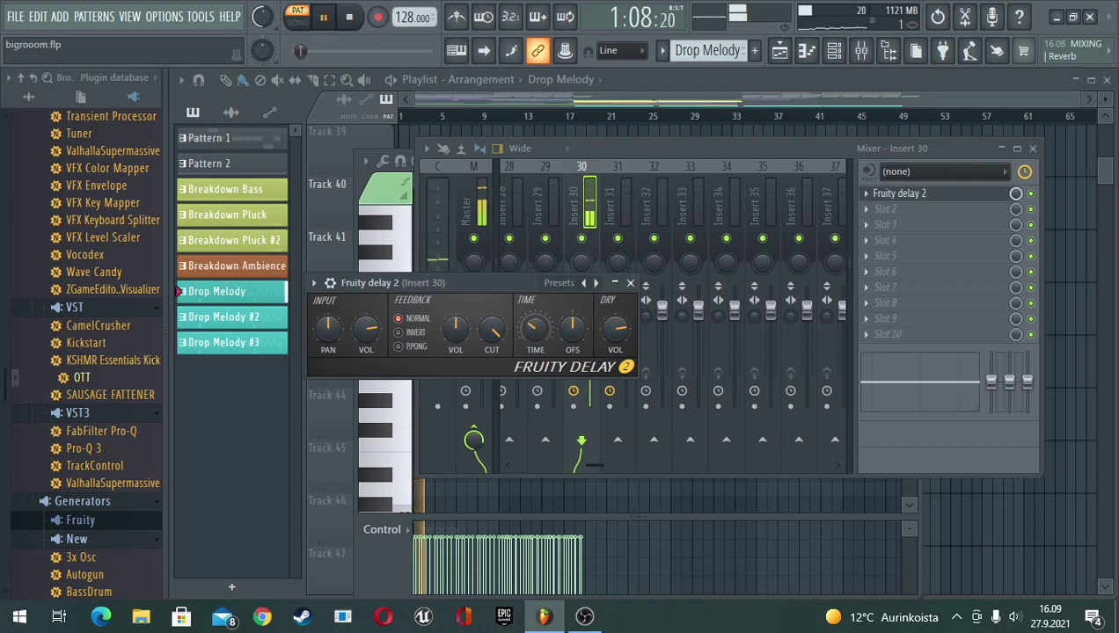
drag(536, 328, 536, 281)
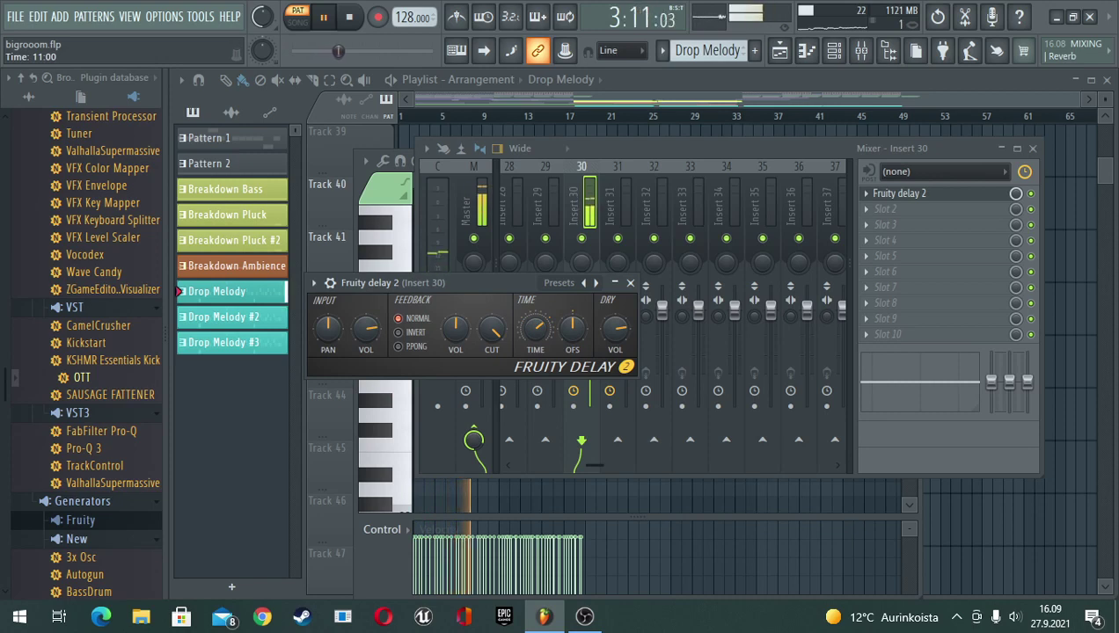
key(space)
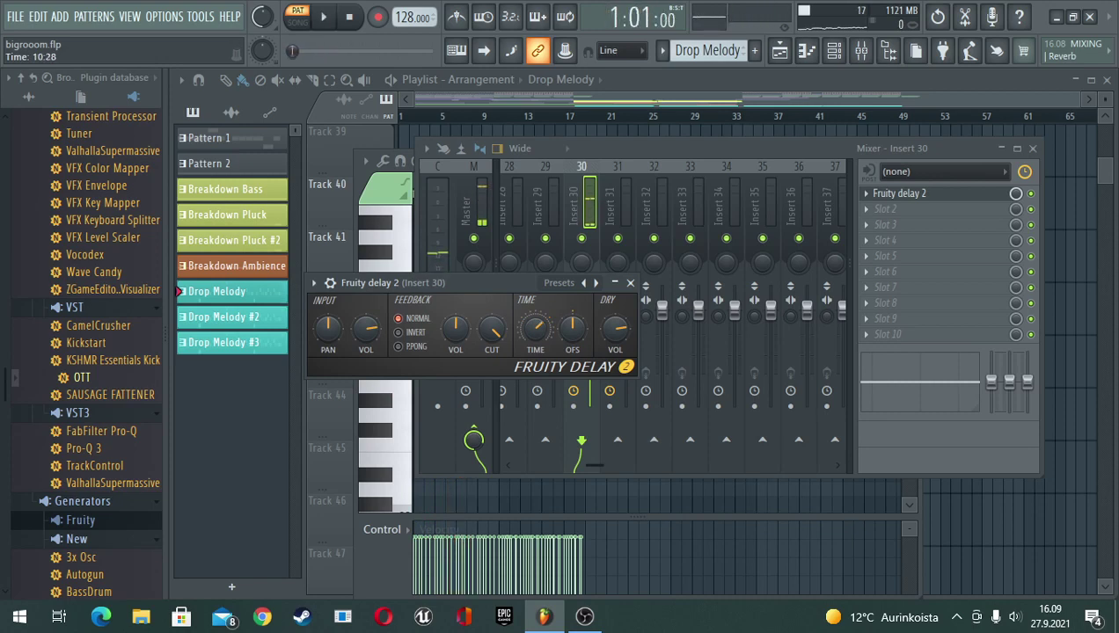
Audition single C6 notes while adjusting Fruity Delay 2, and set its delay time to 2:00
key(q)
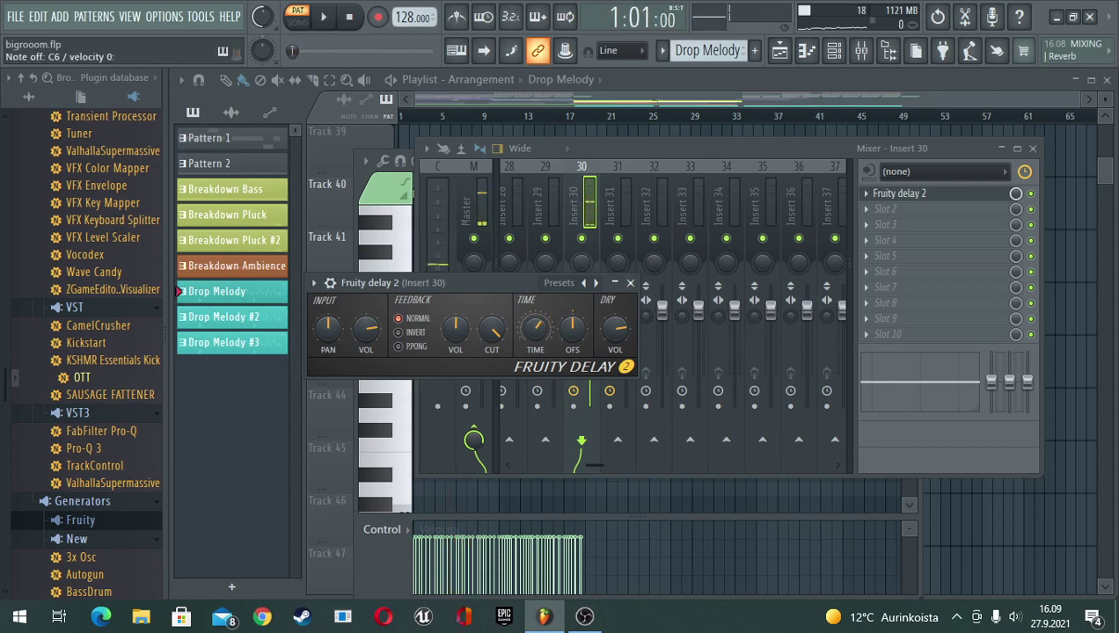
key(q)
drag(536, 329, 536, 282)
key(q)
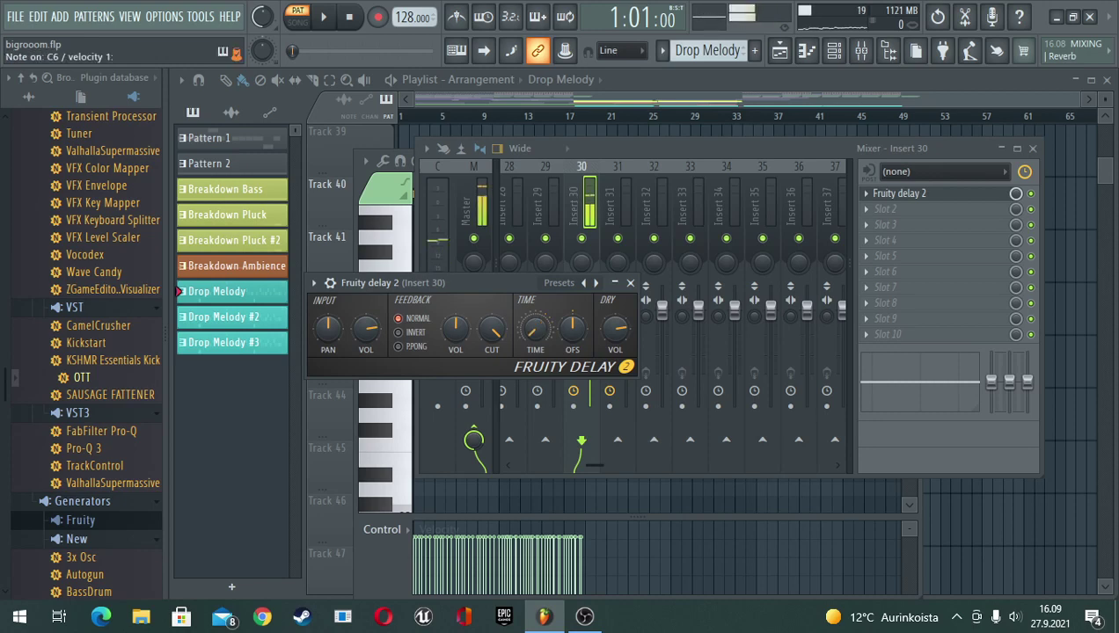
drag(535, 329, 536, 317)
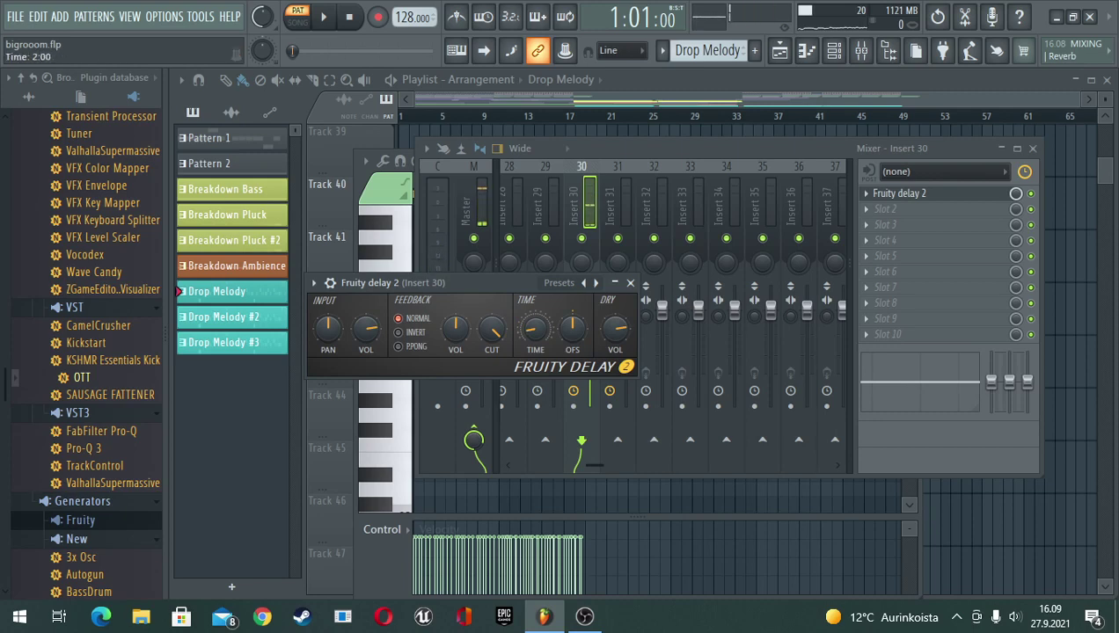
Play Drop Melody with Fruity Delay 2's time set to 8:00, stop playback, and lower the delay's input volume
key(space)
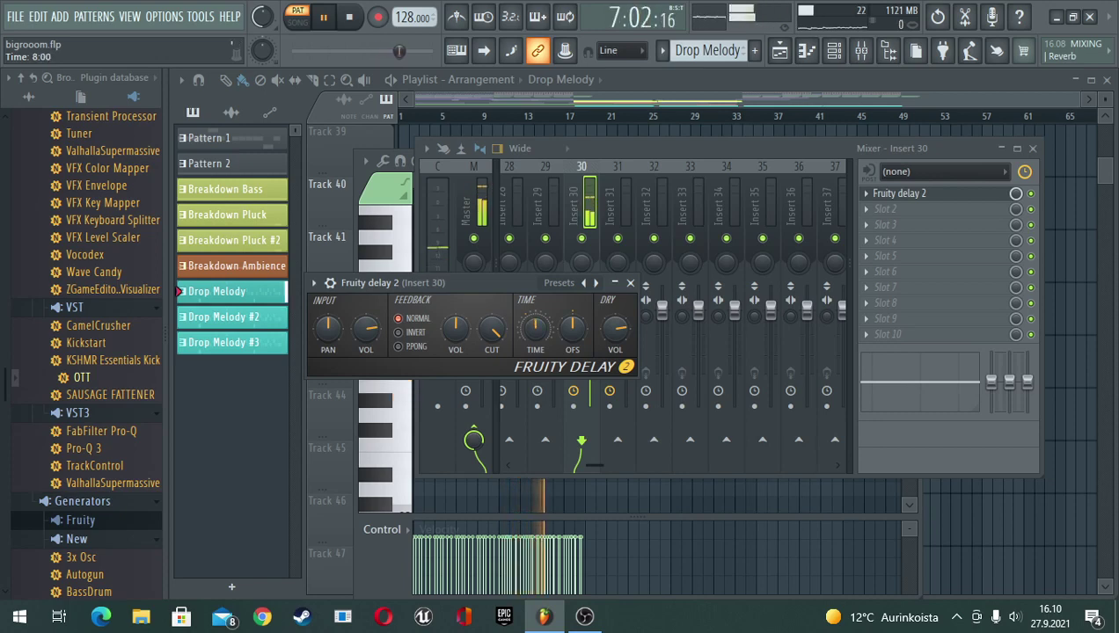
key(space)
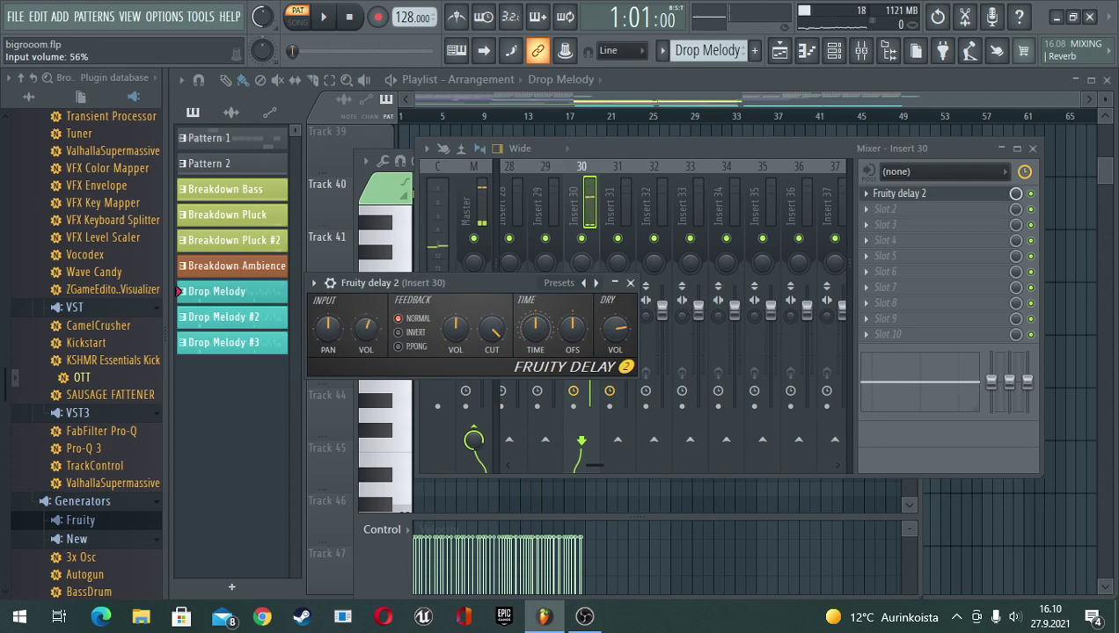
key(m)
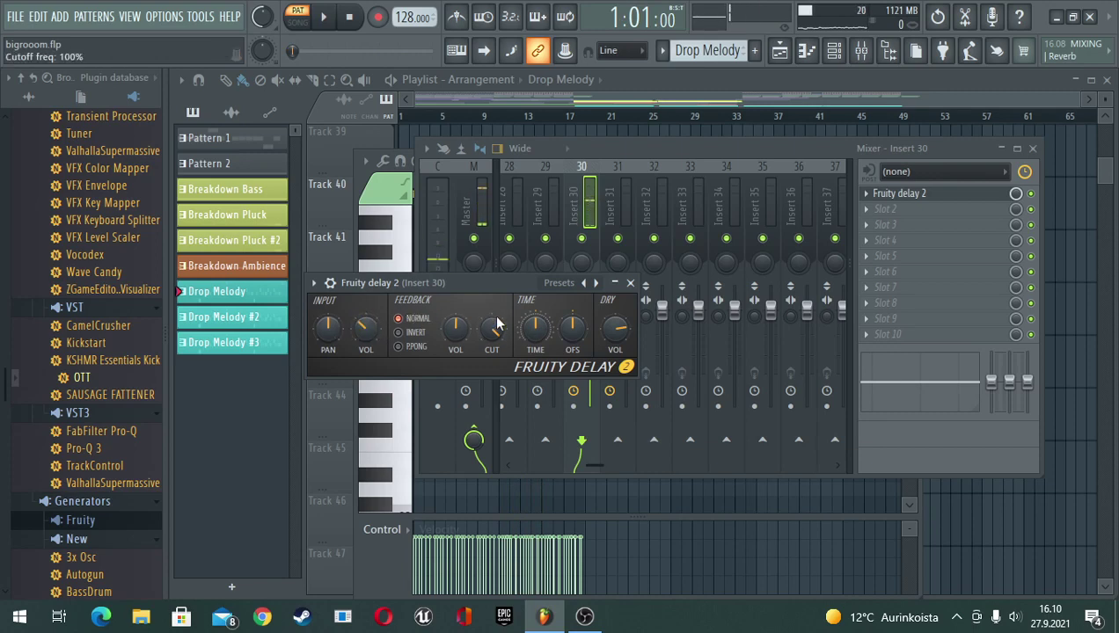
Audition single C6 notes while shifting Fruity Delay 2's time stereo offset left, then set the offset to 500 ms right
drag(566, 328, 567, 340)
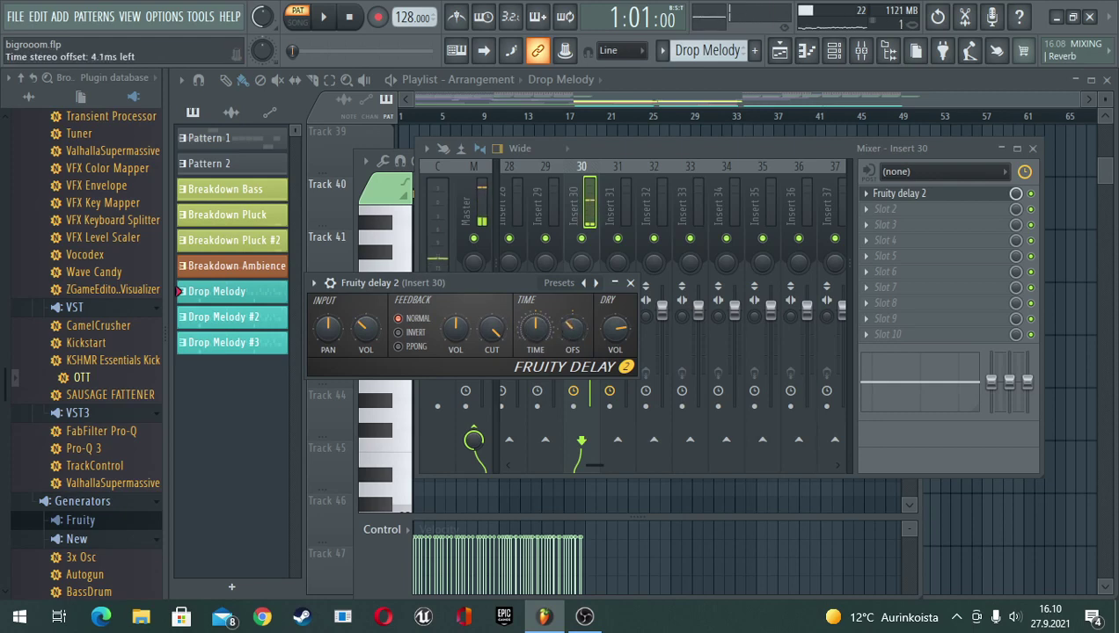
key(q)
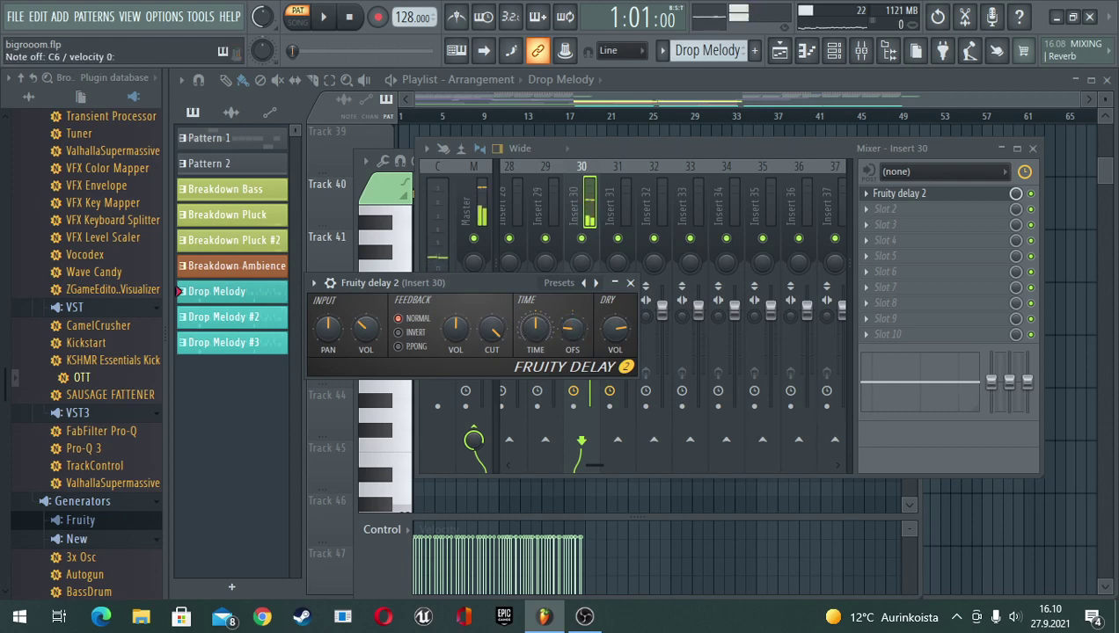
key(q)
drag(572, 329, 573, 238)
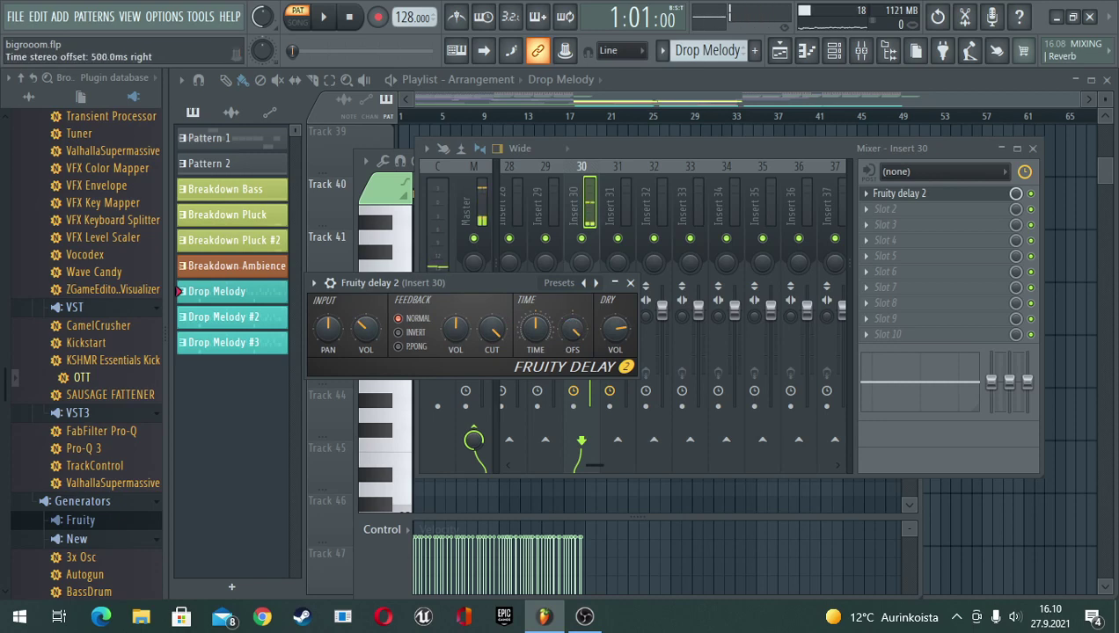
key(q)
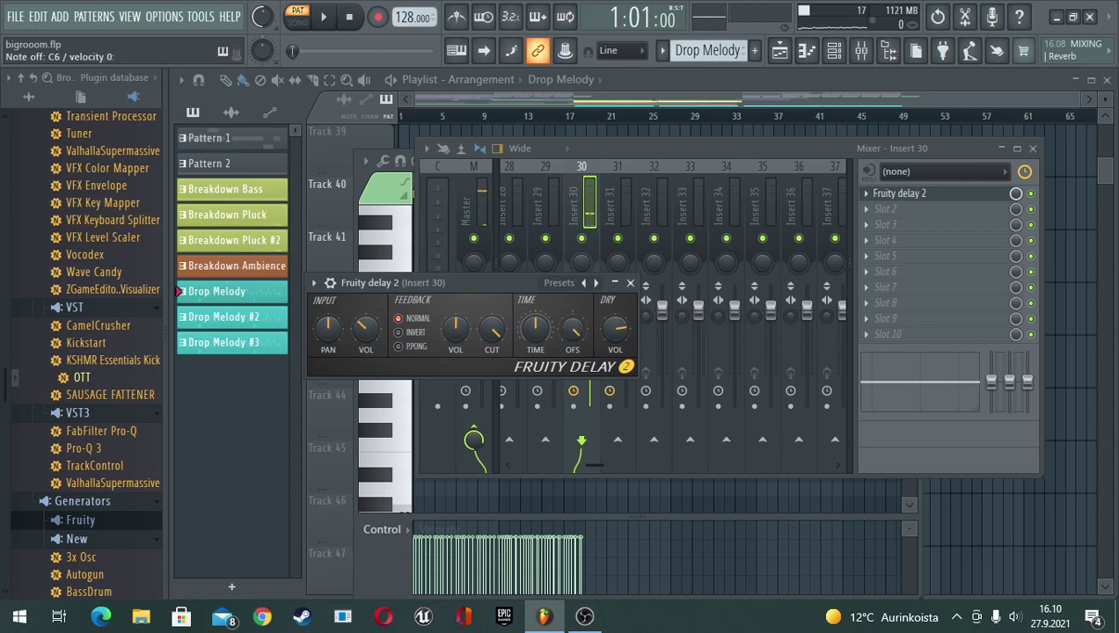
Audition single C6 notes at several delay times, including 0:01 and 4:02, and set the delay time to 4:00
key(q)
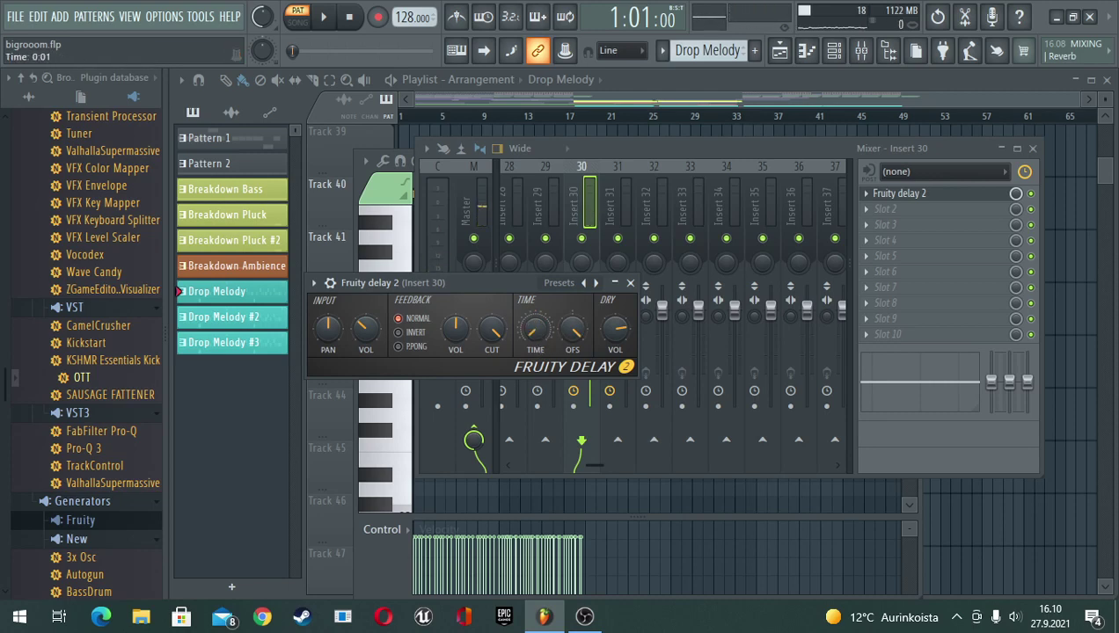
key(q)
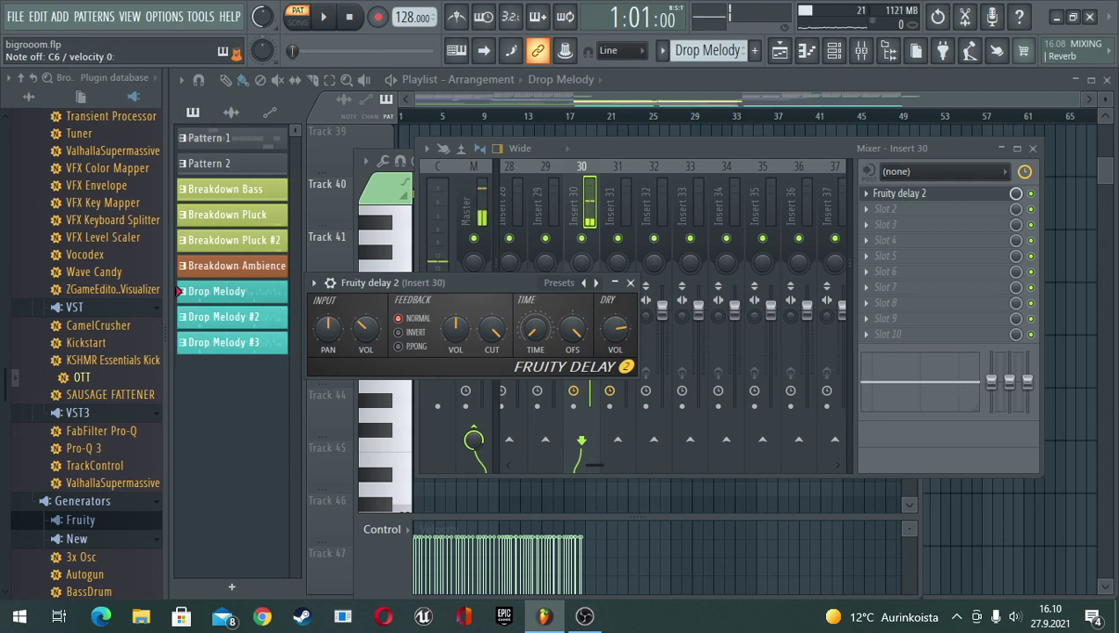
key(q)
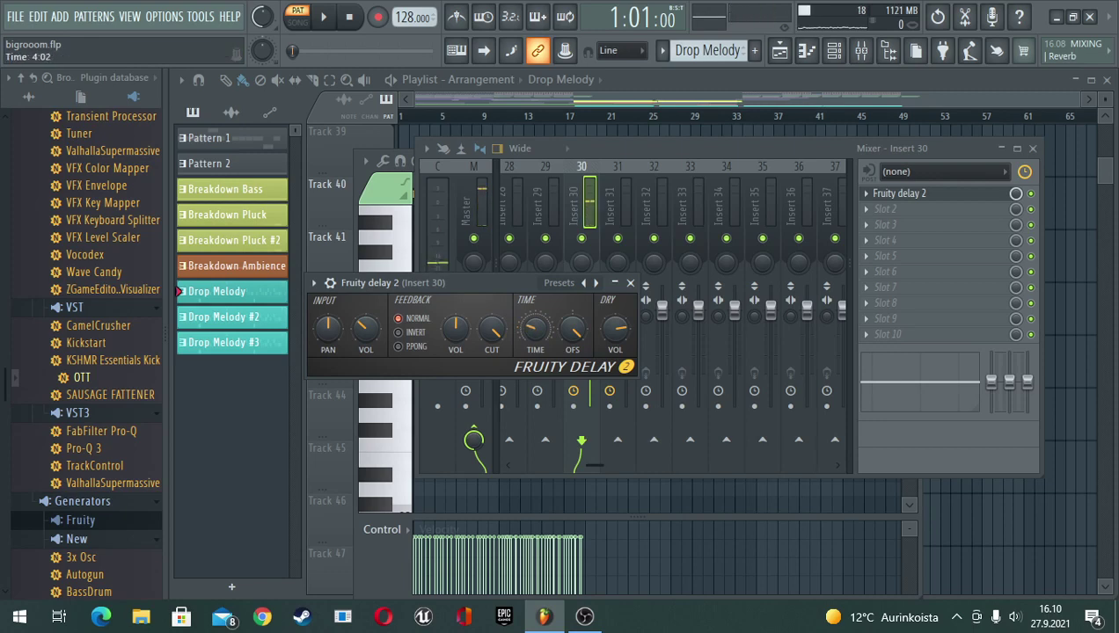
key(q)
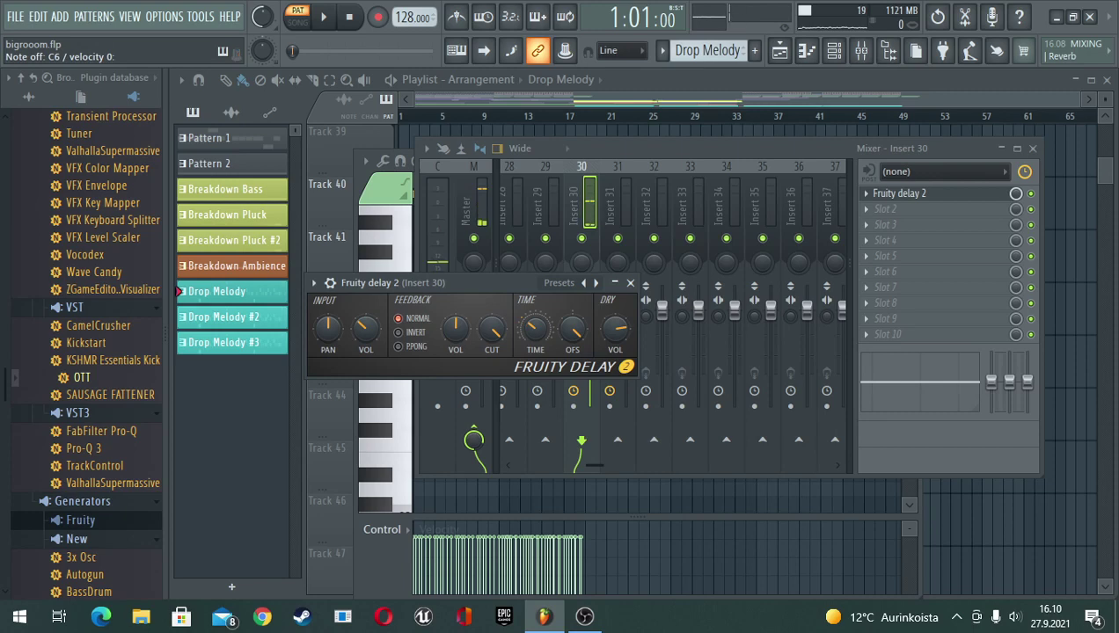
key(q)
key(q)
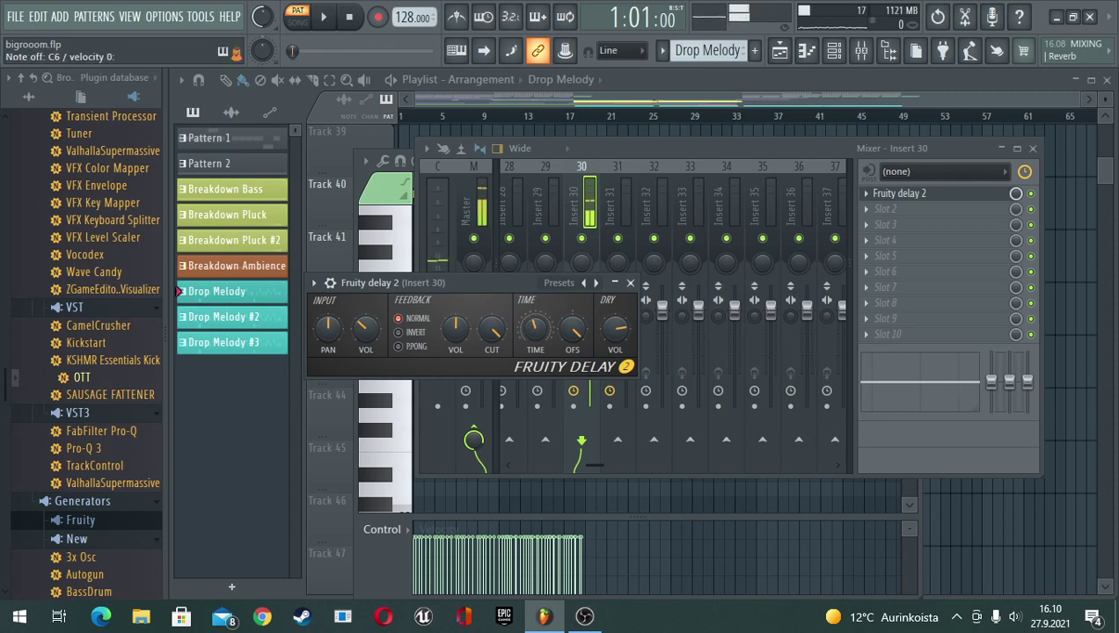
key(q)
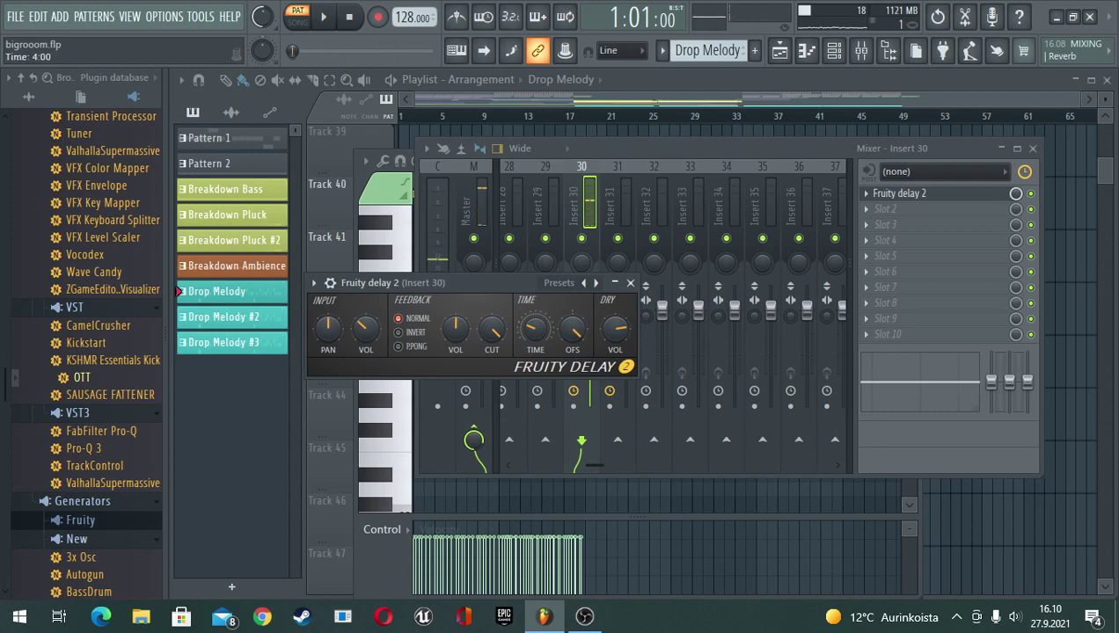
Play Drop Melody while trying ping-pong feedback, return to normal feedback with a delay time of 3:00, and stop
key(space)
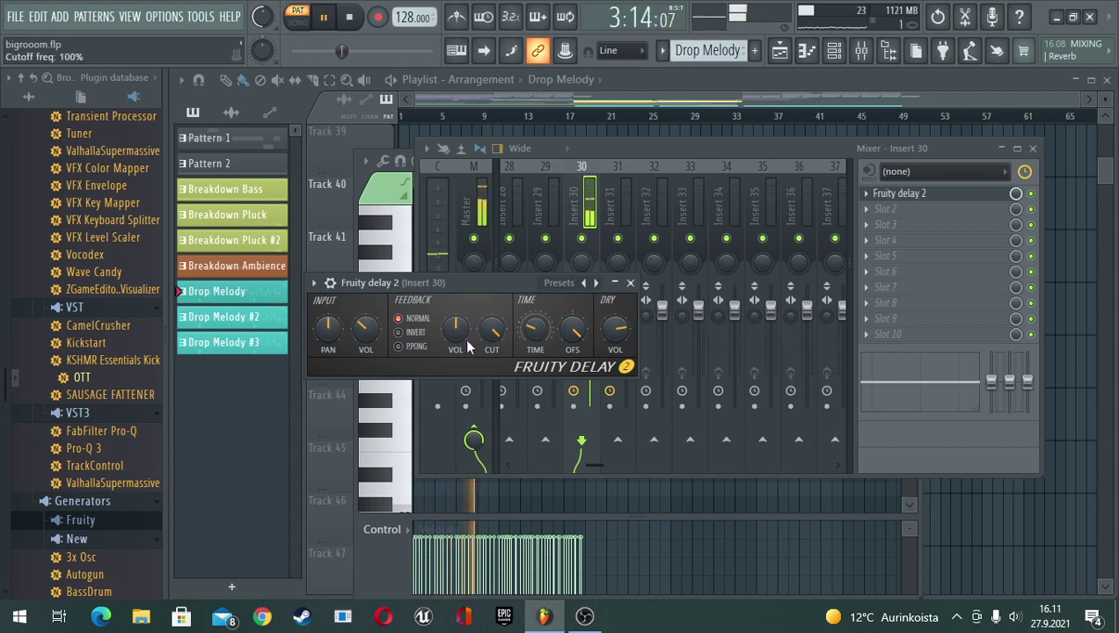
click(399, 349)
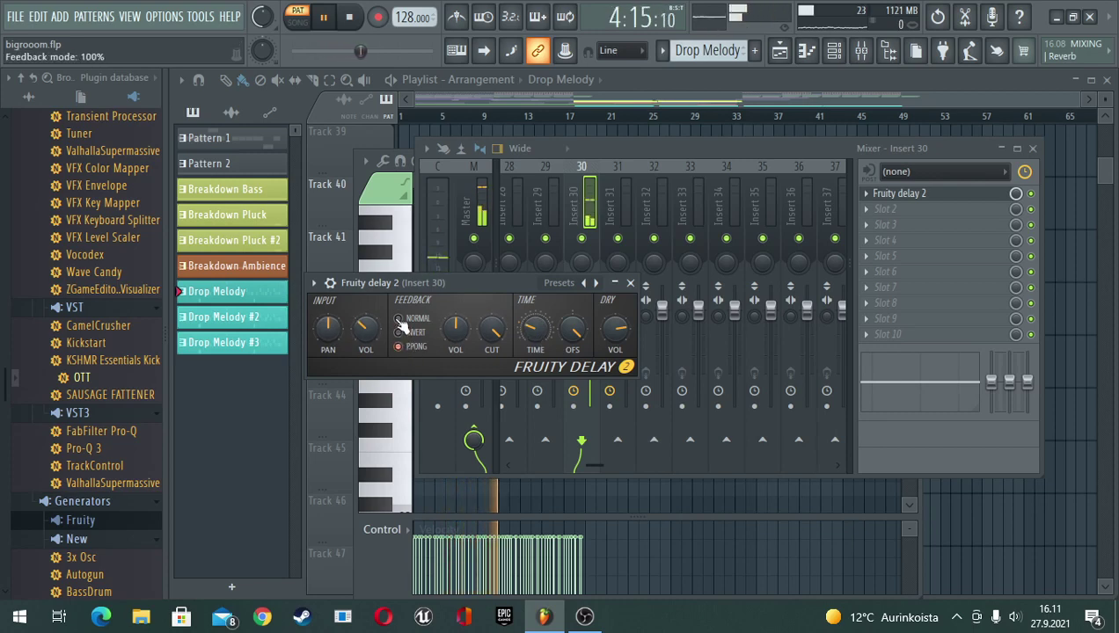
click(398, 319)
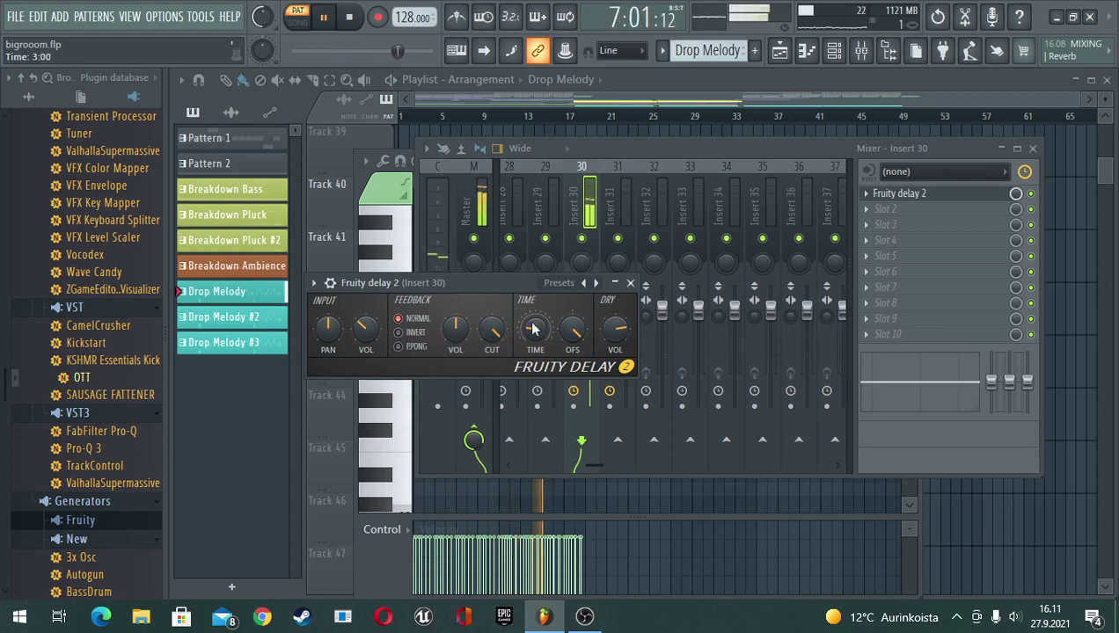
key(space)
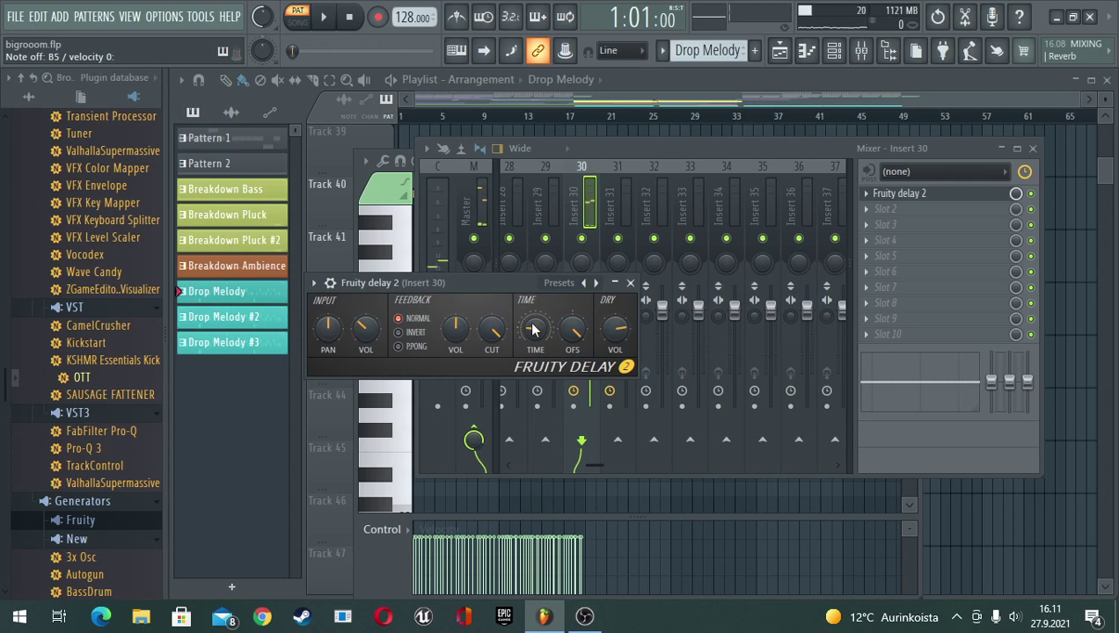
Put Fruity Delay 2 away and add Fruity Reeverb 2 to the second effect slot of Insert 30
click(616, 284)
click(882, 213)
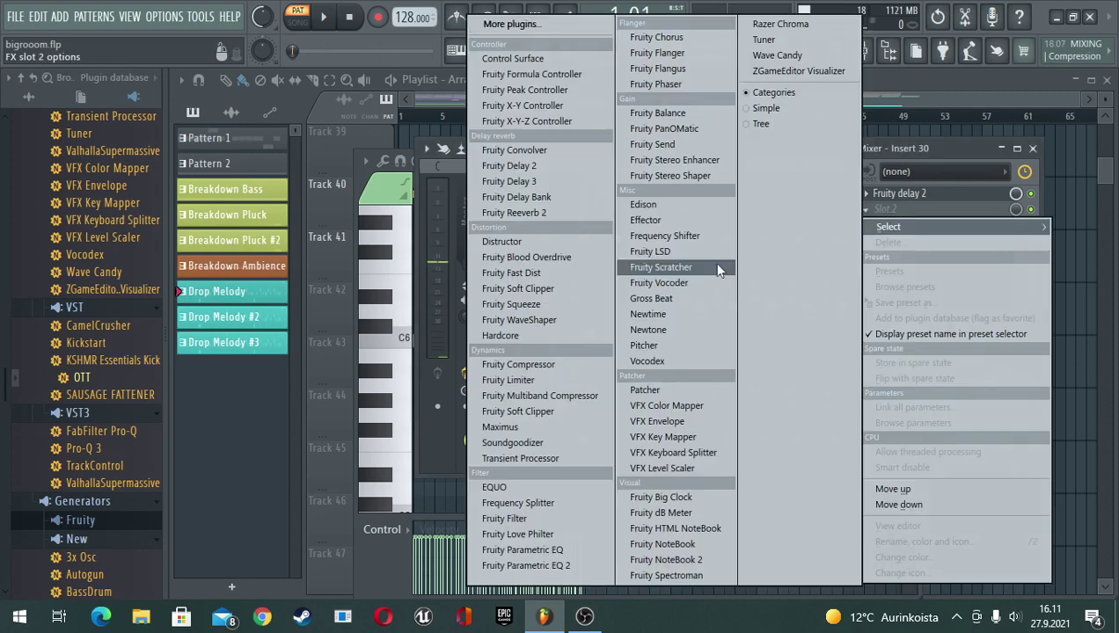
click(530, 213)
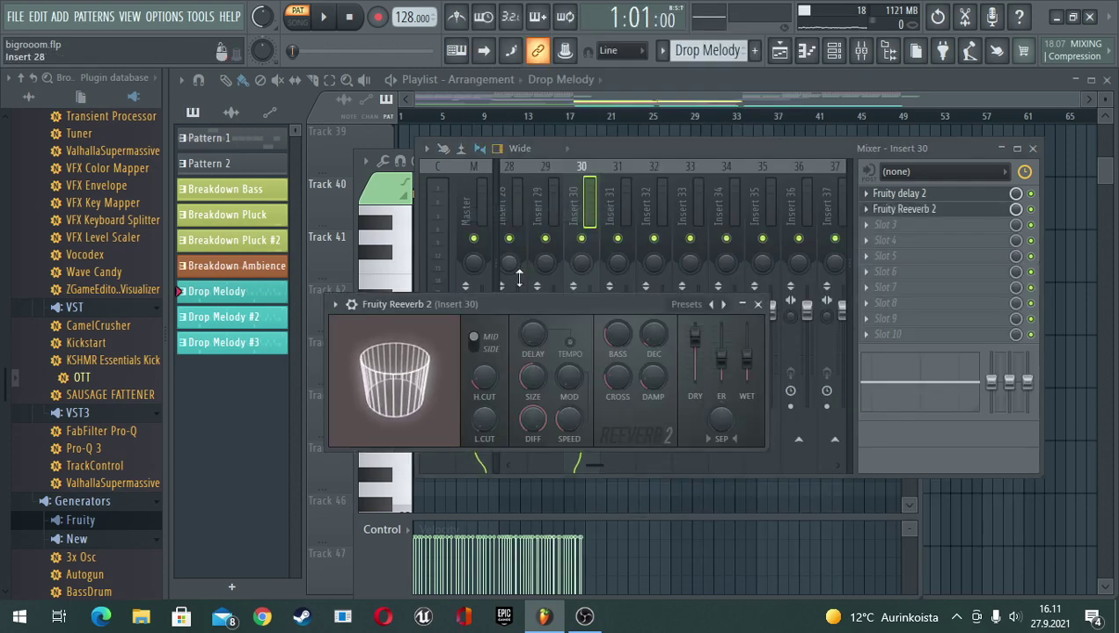
drag(521, 307, 531, 204)
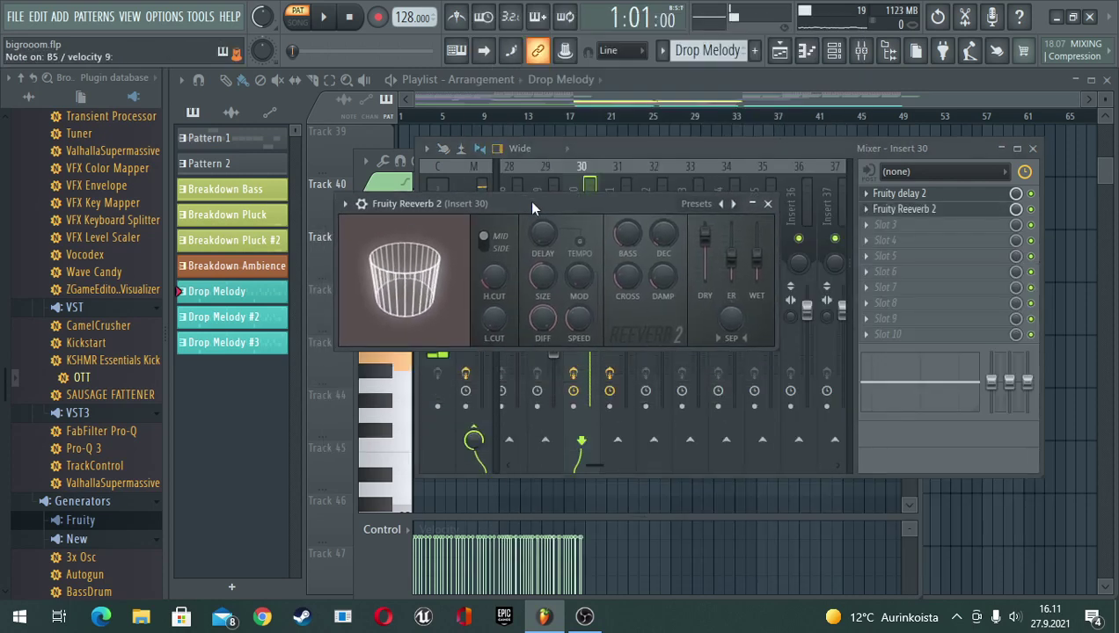
Play Drop Melody with Fruity Reeverb 2's wet level raised, then bring the wet level back down during playback
drag(760, 256, 759, 243)
key(space)
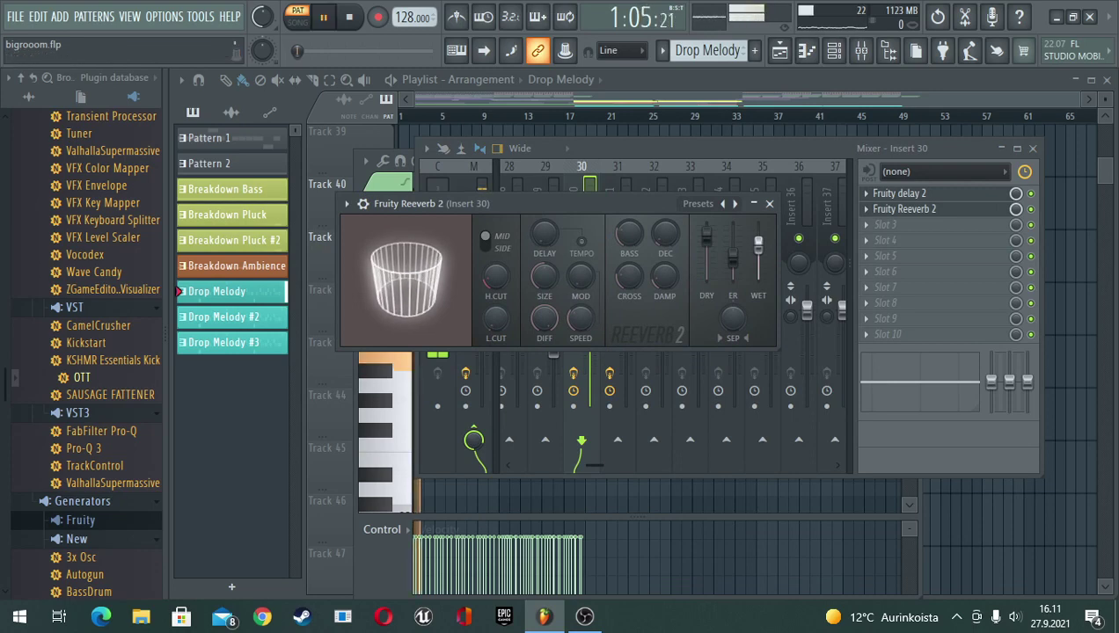
drag(759, 243, 758, 255)
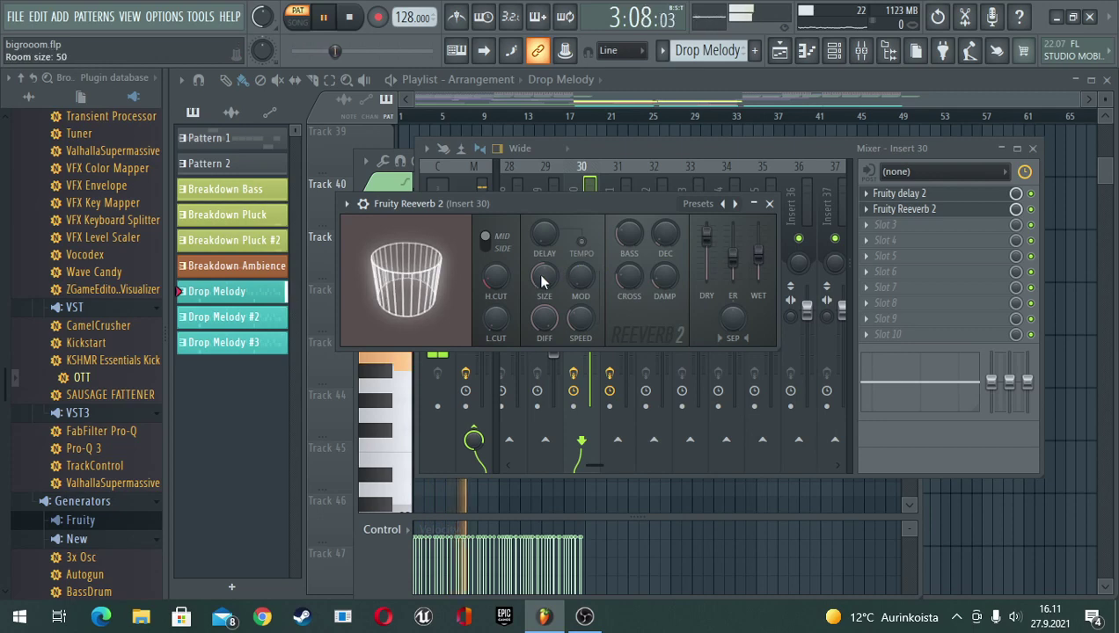
drag(760, 254, 760, 261)
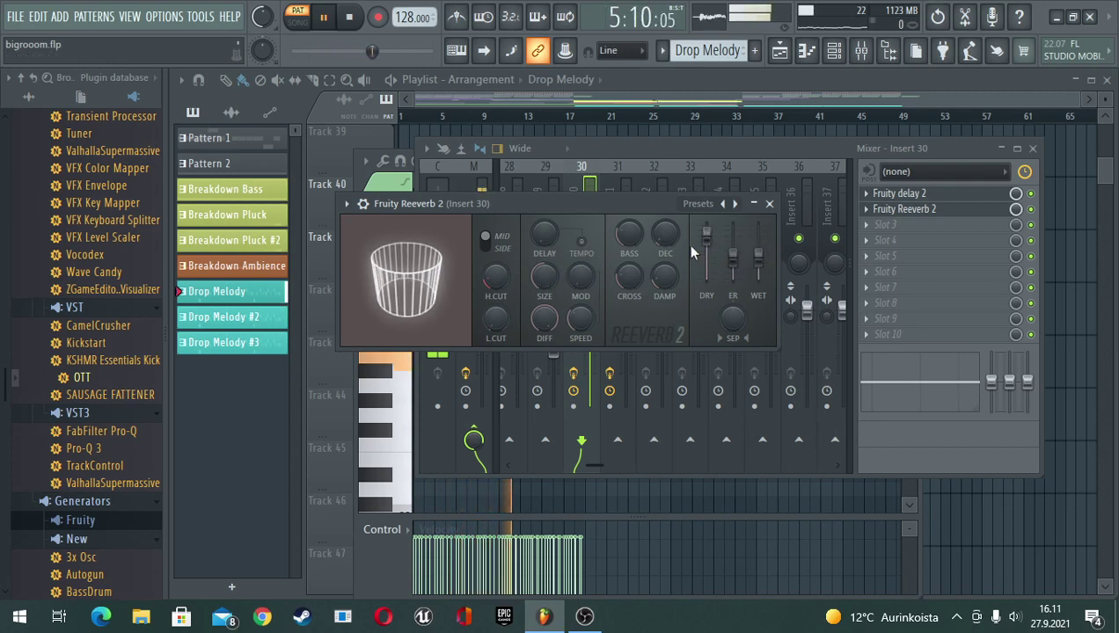
mouse_move(706, 233)
mouse_down()
mouse_move(706, 249)
mouse_move(706, 234)
mouse_up()
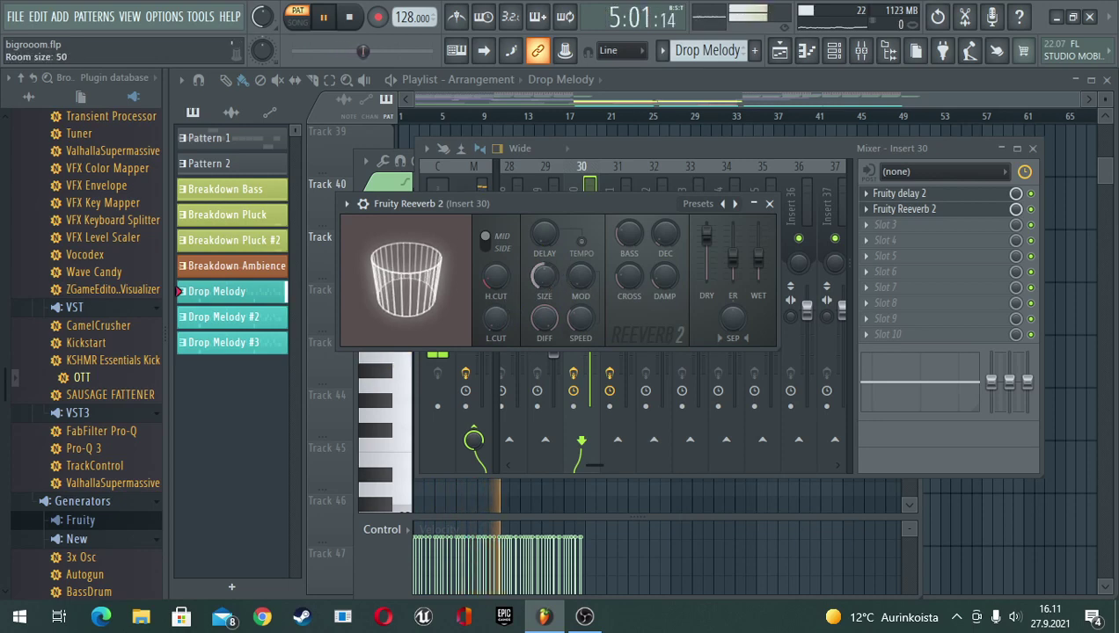
Set Fruity Reeverb 2's room size to 77, collapse the plugin window, and stop playback
mouse_move(544, 277)
mouse_down()
mouse_move(545, 316)
mouse_move(544, 255)
mouse_up()
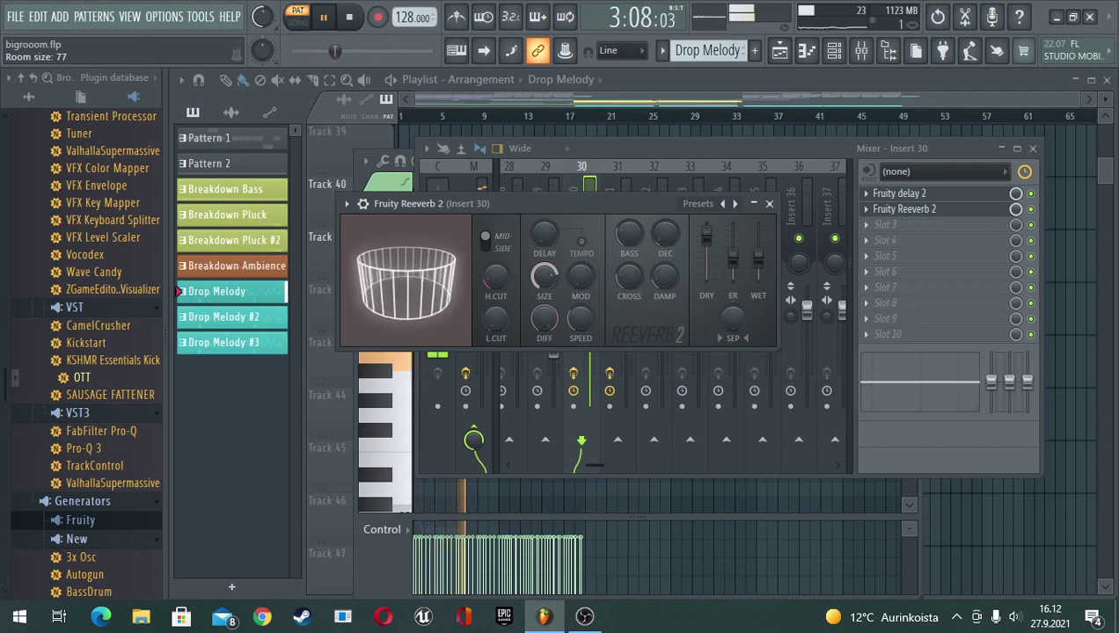
click(753, 204)
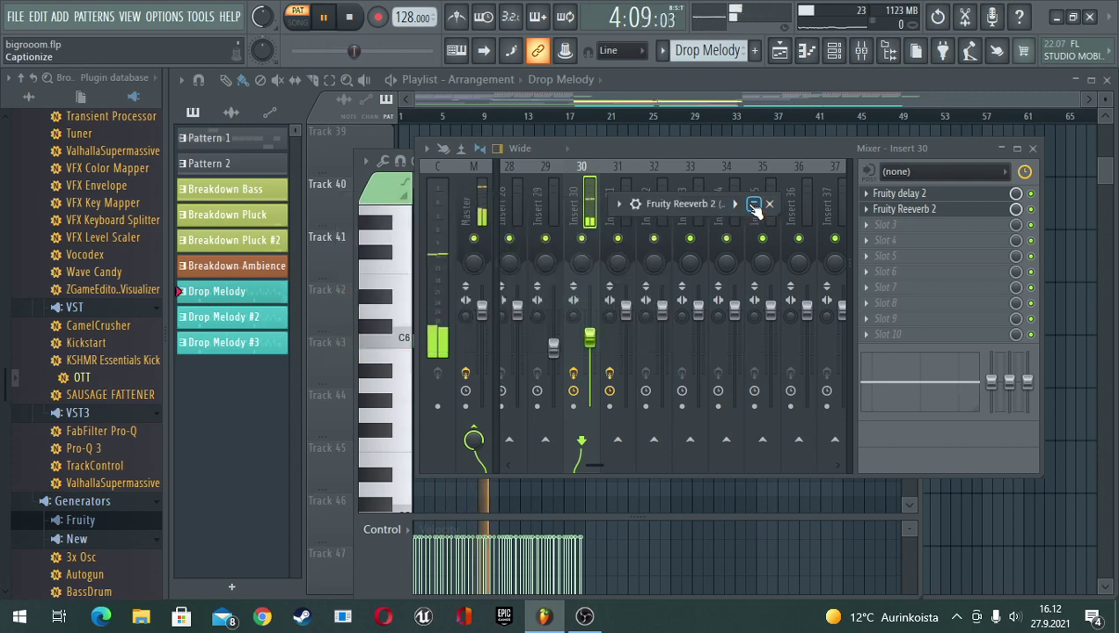
key(space)
Switch to song mode and play the arrangement from bar 17, where the drop begins
click(297, 23)
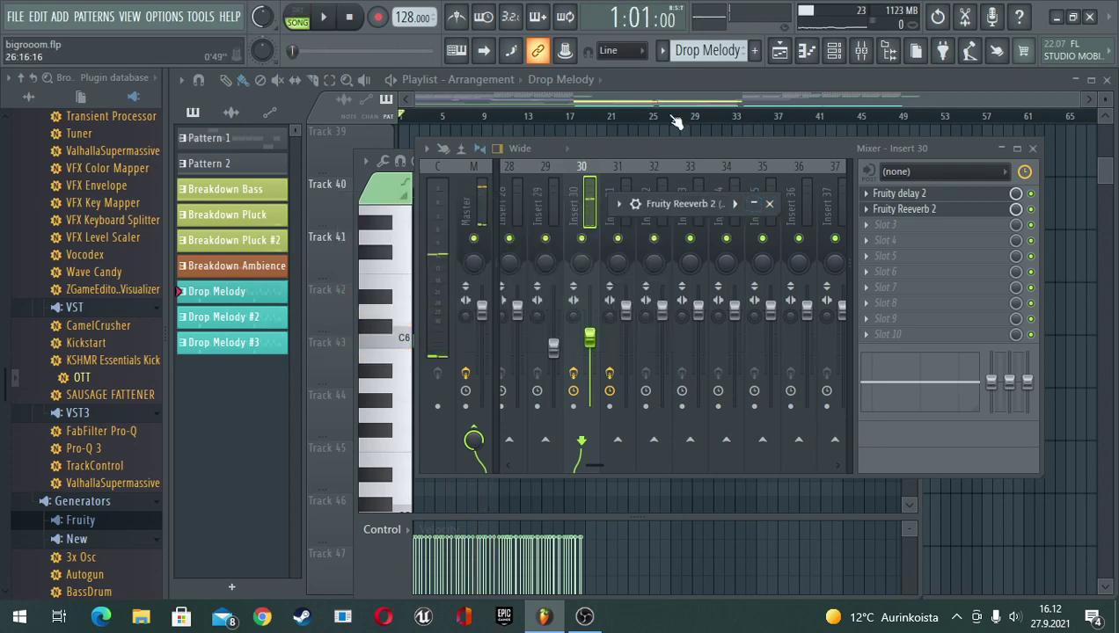
click(670, 84)
click(572, 116)
key(space)
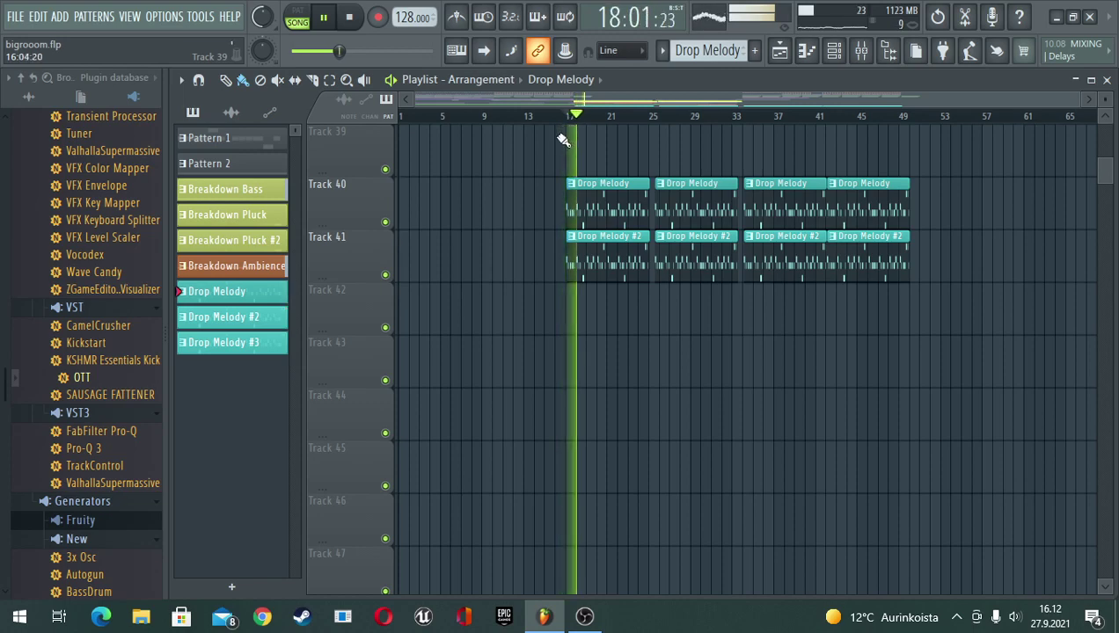
Replay the drop with the mixer open, lower Insert 31's volume to about -4.1 dB, then stop and close the mixer
click(861, 50)
key(space)
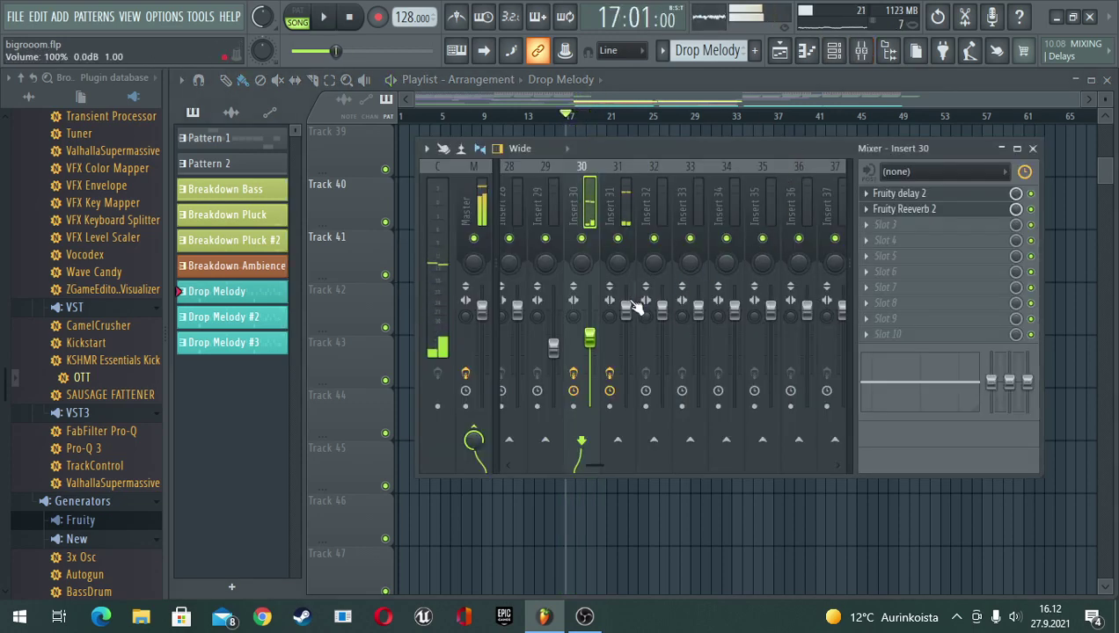
key(space)
key(space)
key(space)
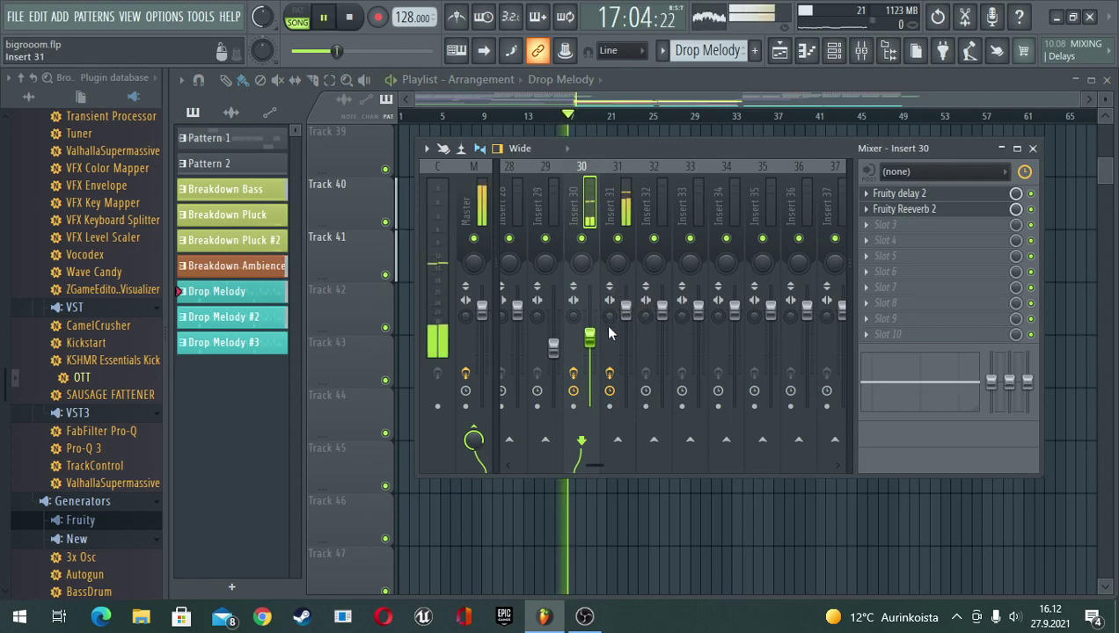
drag(626, 309, 625, 318)
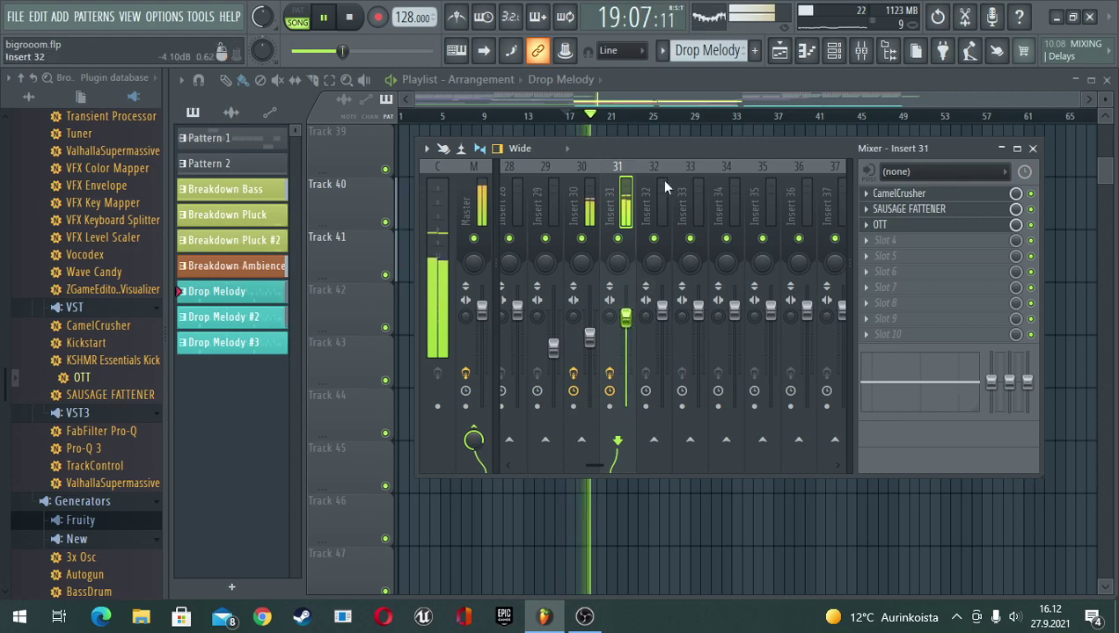
key(space)
key(F9)
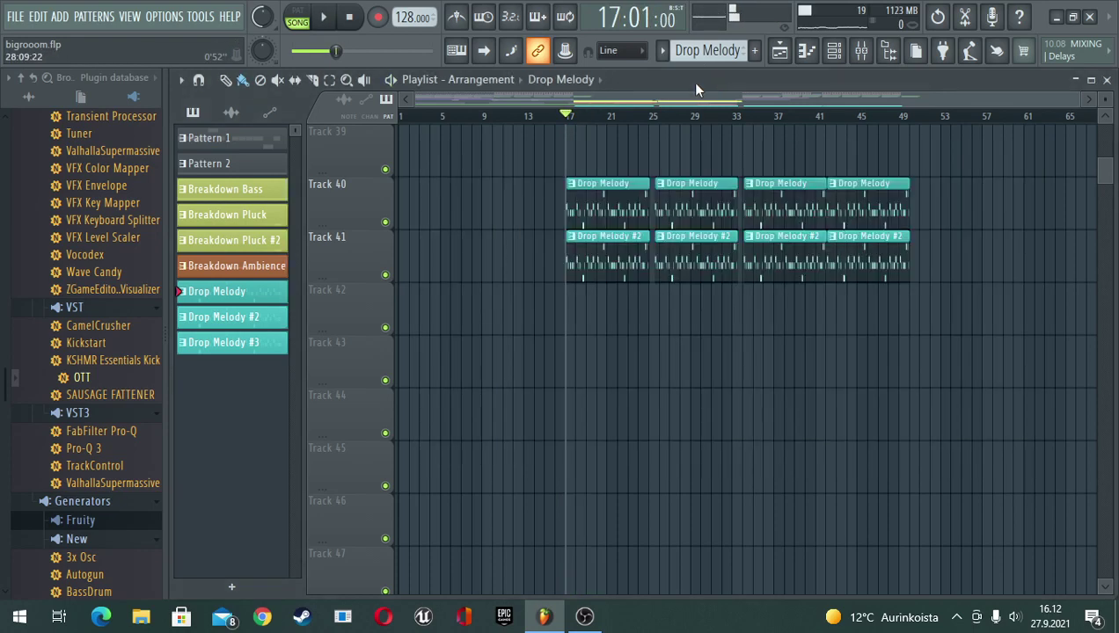
scroll(548, 401, up, 1)
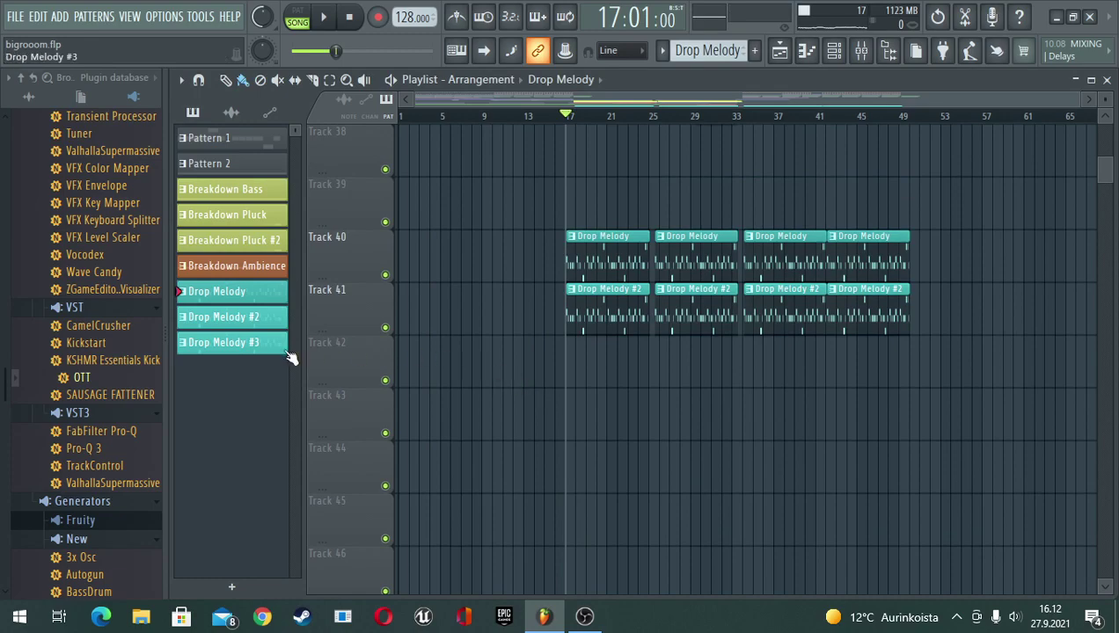
mouse_move(585, 618)
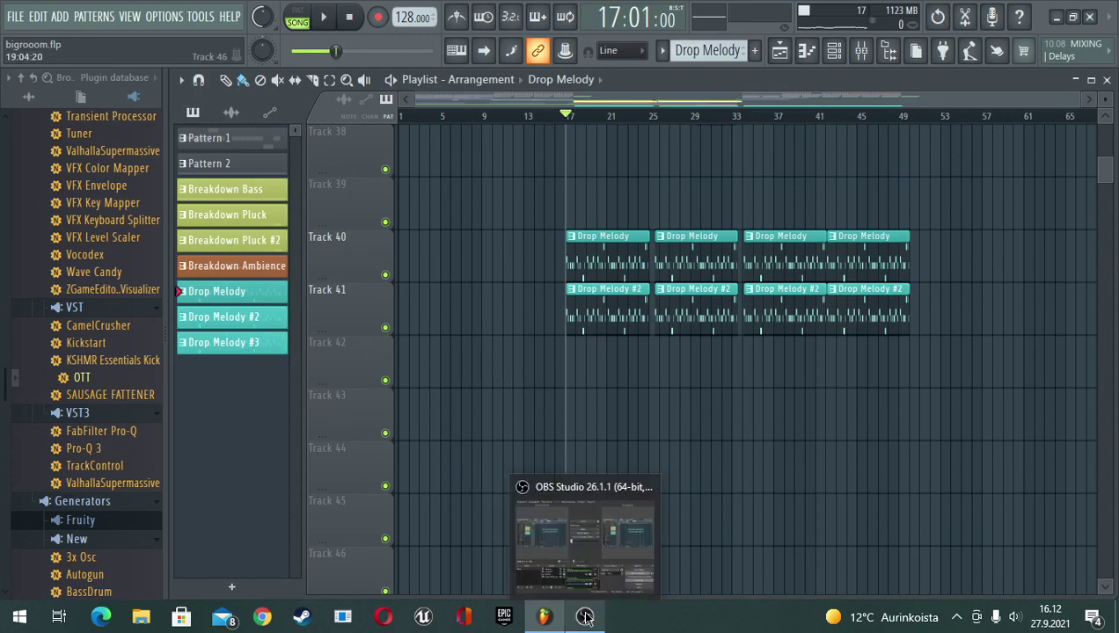
mouse_move(589, 528)
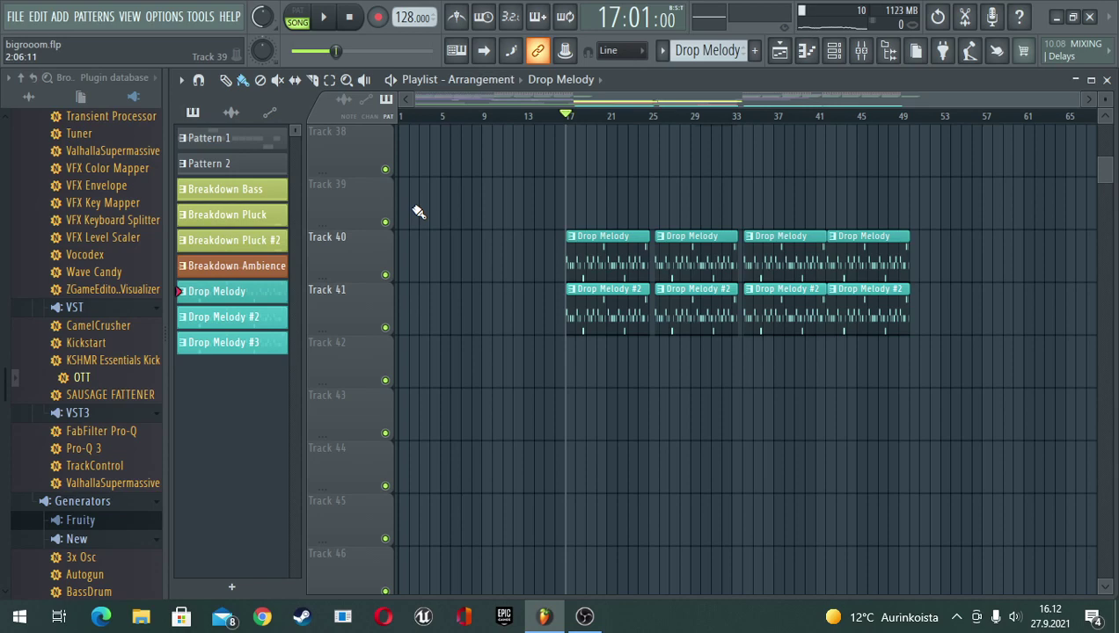
scroll(556, 255, up, 6)
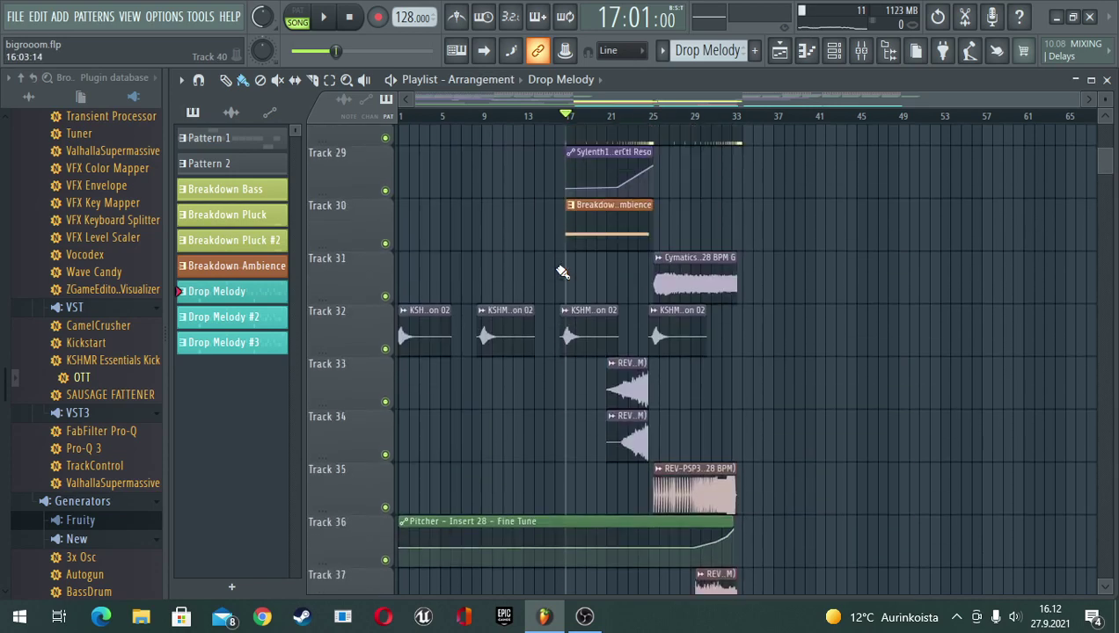
scroll(563, 272, down, 6)
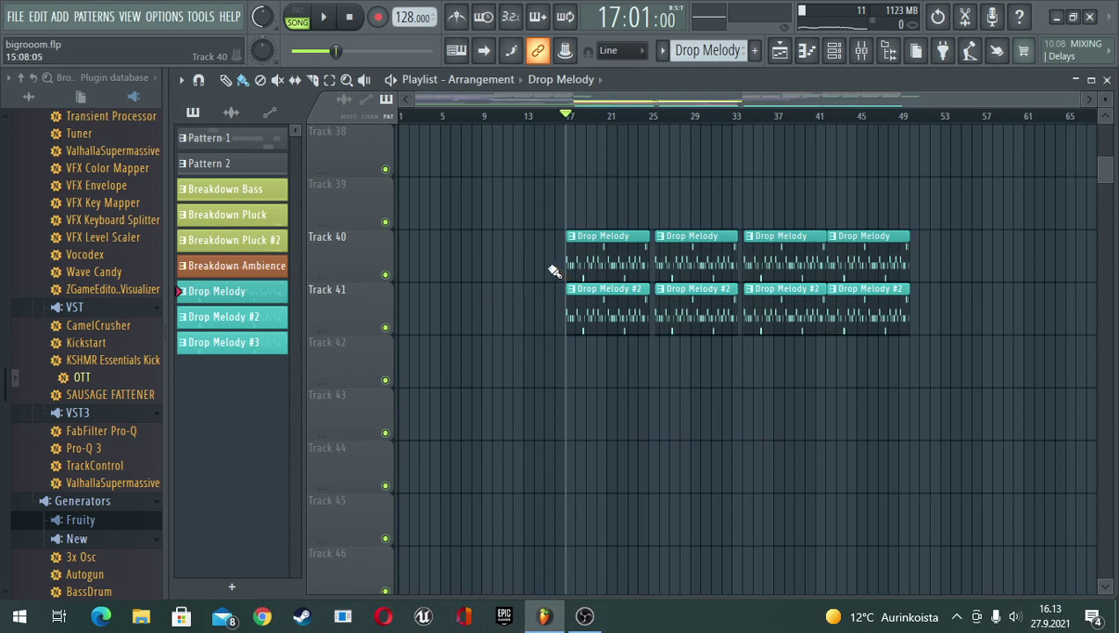
scroll(545, 269, up, 1)
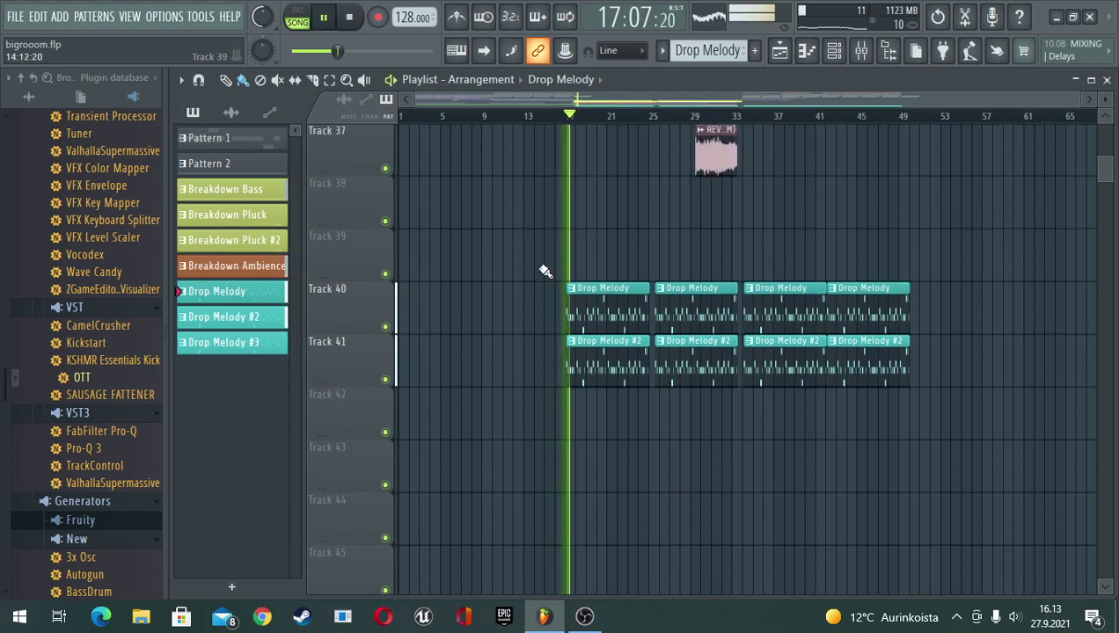
Open the Drop Melody #3 pattern in the piano roll and audition its notes in pattern mode
click(239, 349)
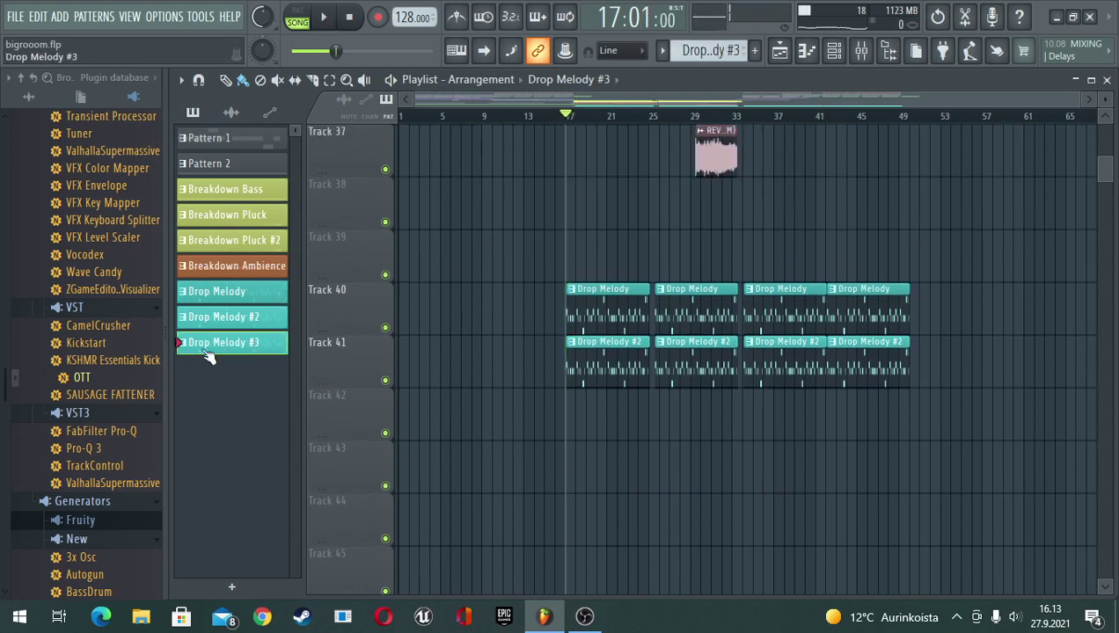
double_click(204, 351)
key(space)
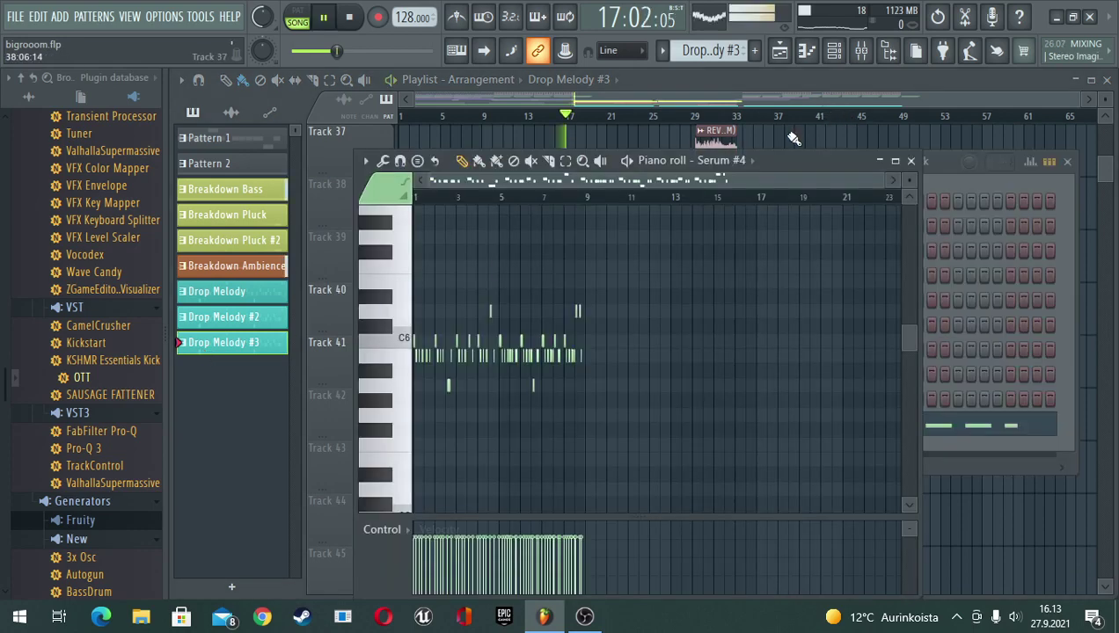
key(space)
click(298, 18)
key(space)
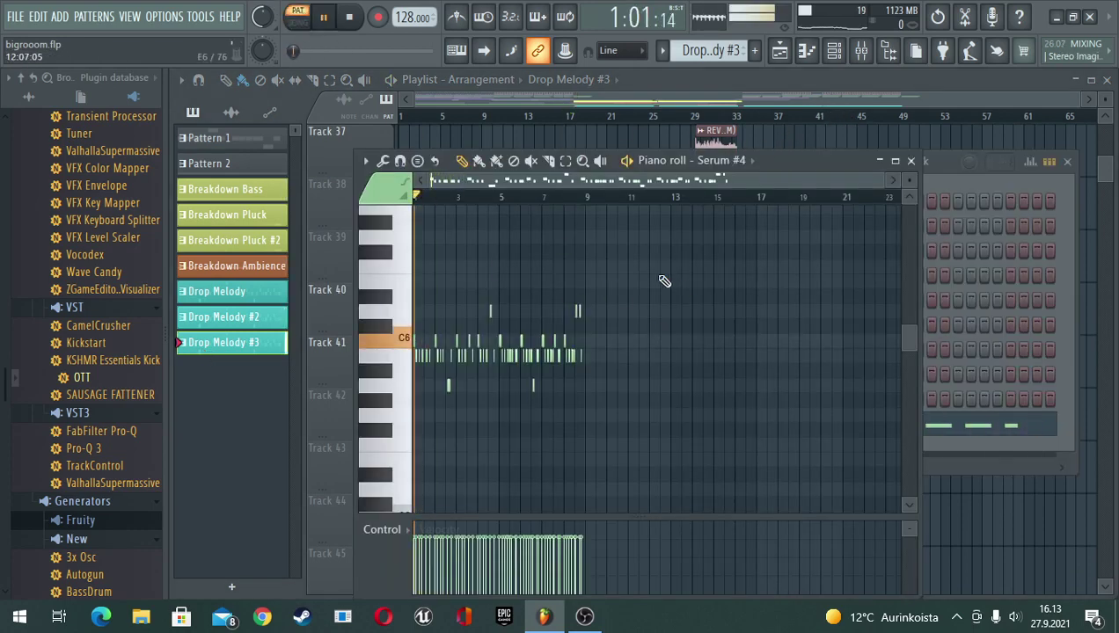
key(space)
Select and delete all of the Serum #4 notes in Drop Melody #3
drag(645, 302, 413, 405)
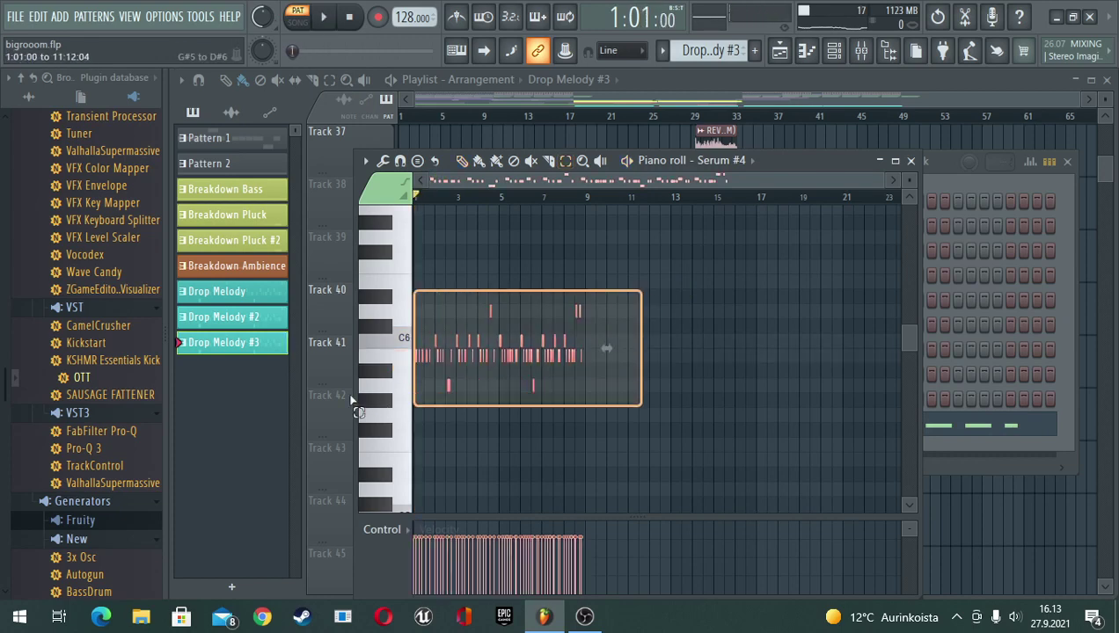
key(Delete)
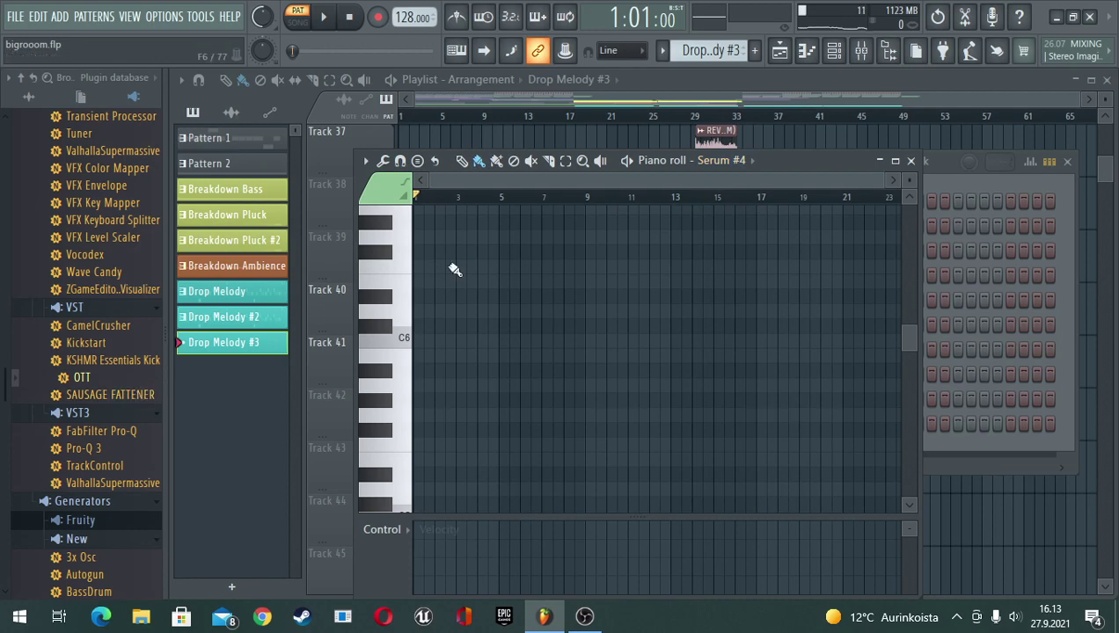
Add the Serum VST generator from the plugin database to the project in a new channel
click(741, 164)
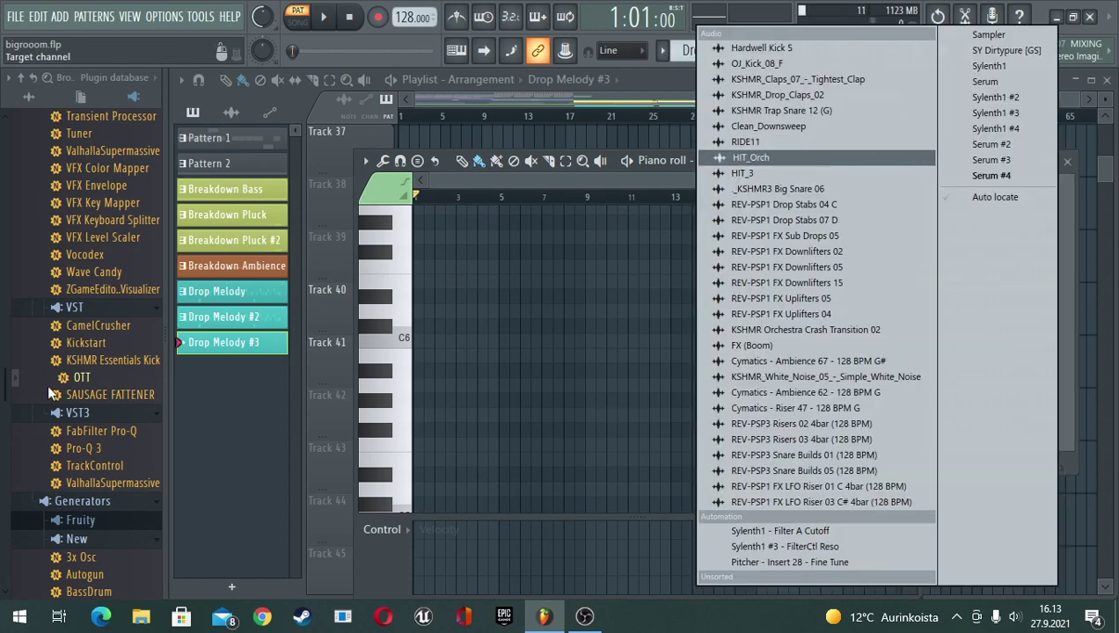
click(73, 362)
scroll(82, 396, down, 15)
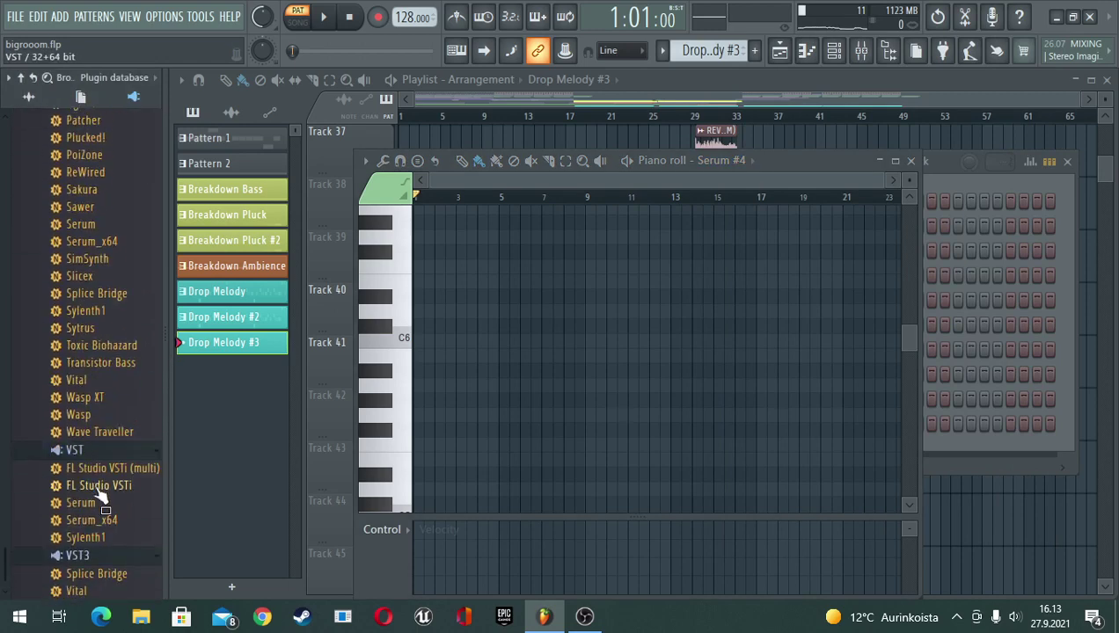
right_click(87, 501)
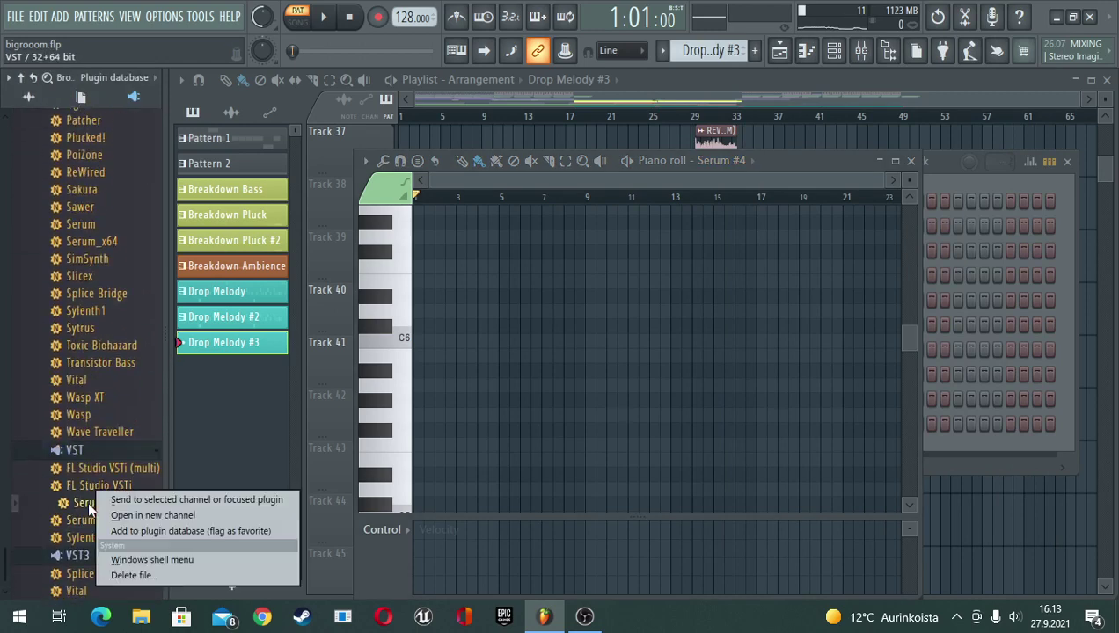
click(150, 515)
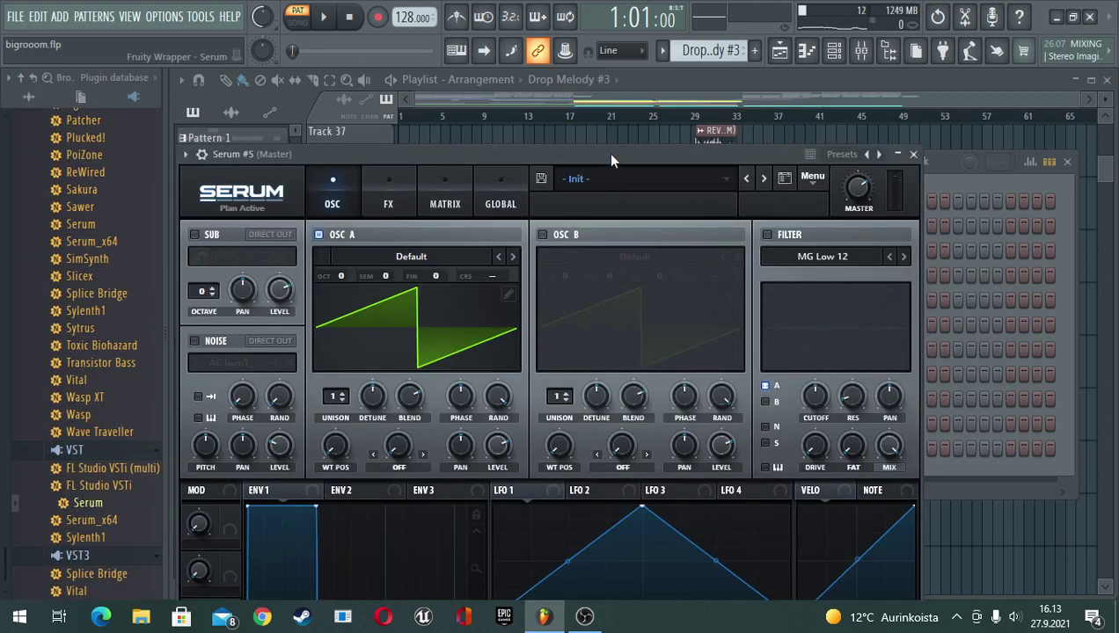
Show the new Serum #5 channel in the piano roll and arrange the Serum and piano roll windows, with the C4 octave in view
drag(607, 152, 637, 373)
click(738, 162)
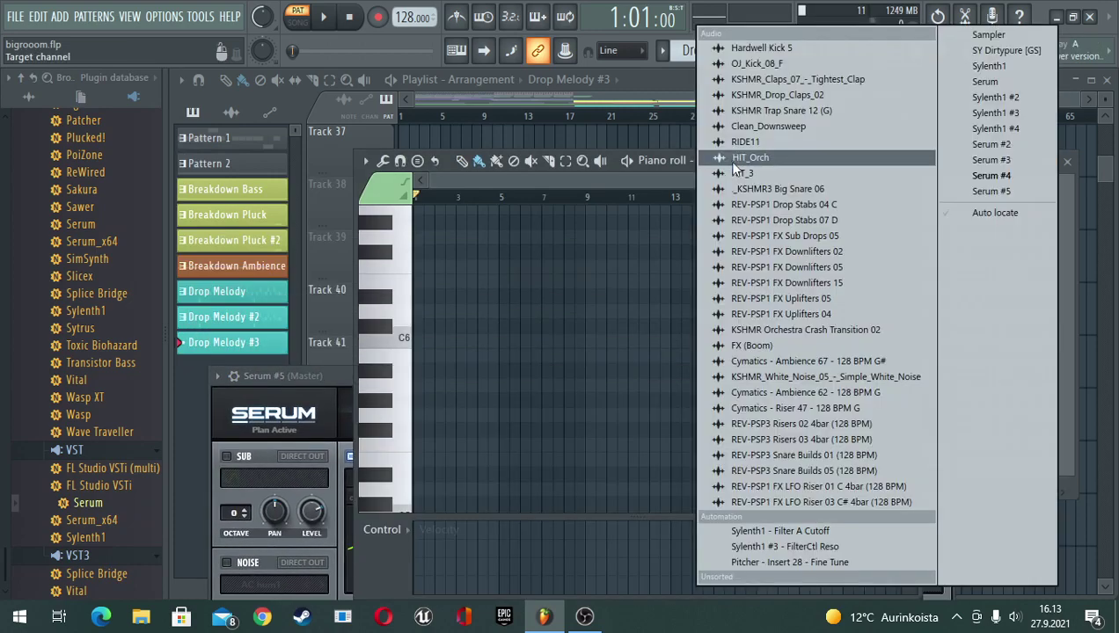
click(959, 194)
drag(791, 166, 836, 109)
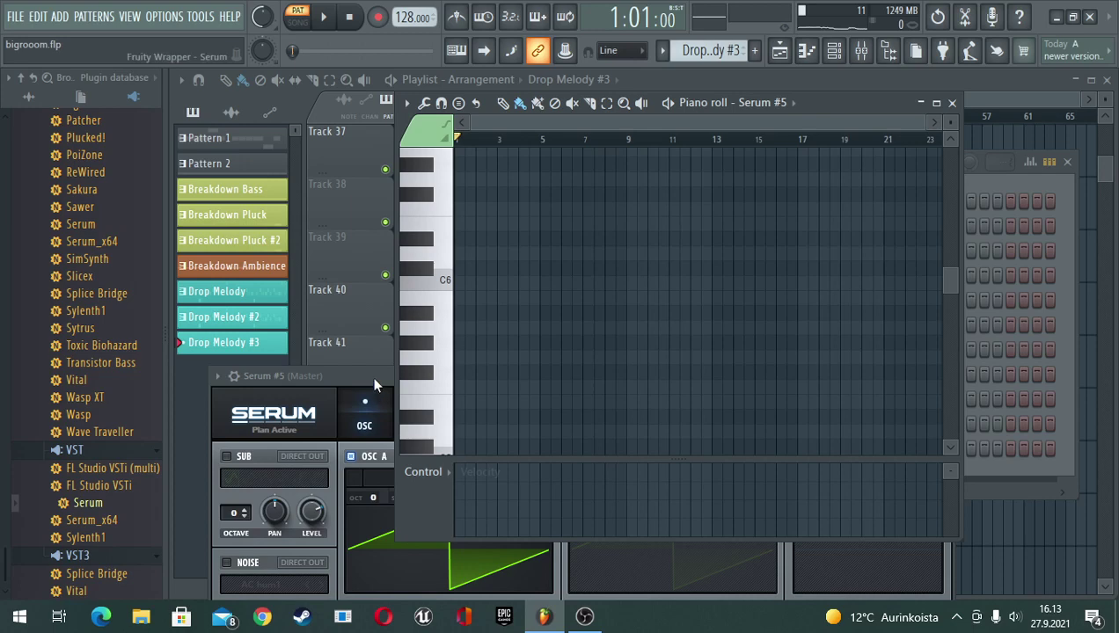
drag(372, 375, 379, 405)
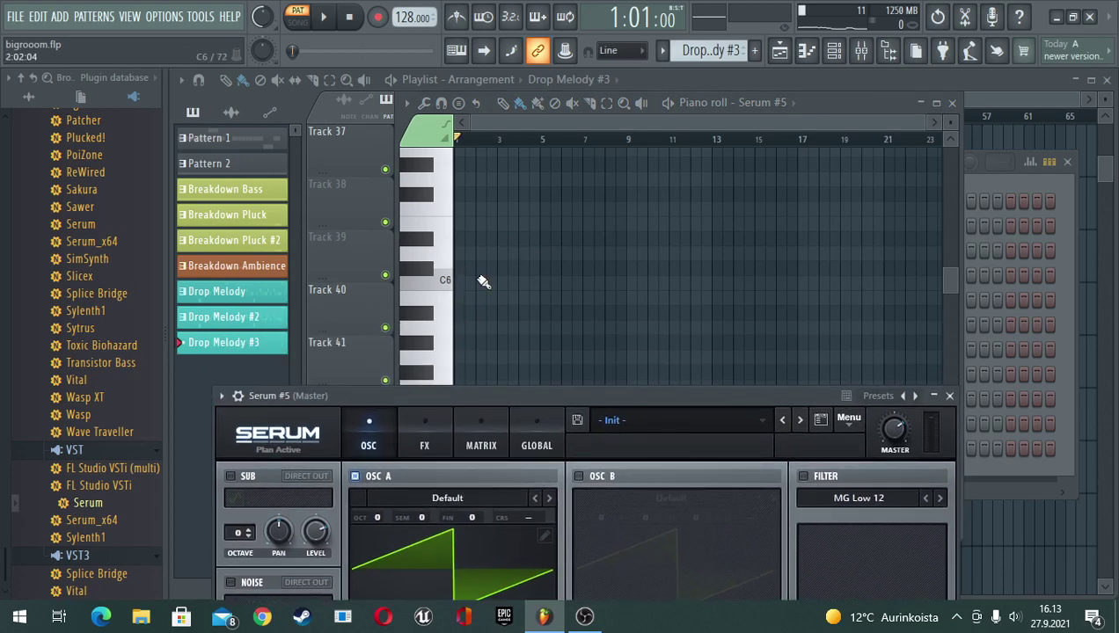
click(826, 116)
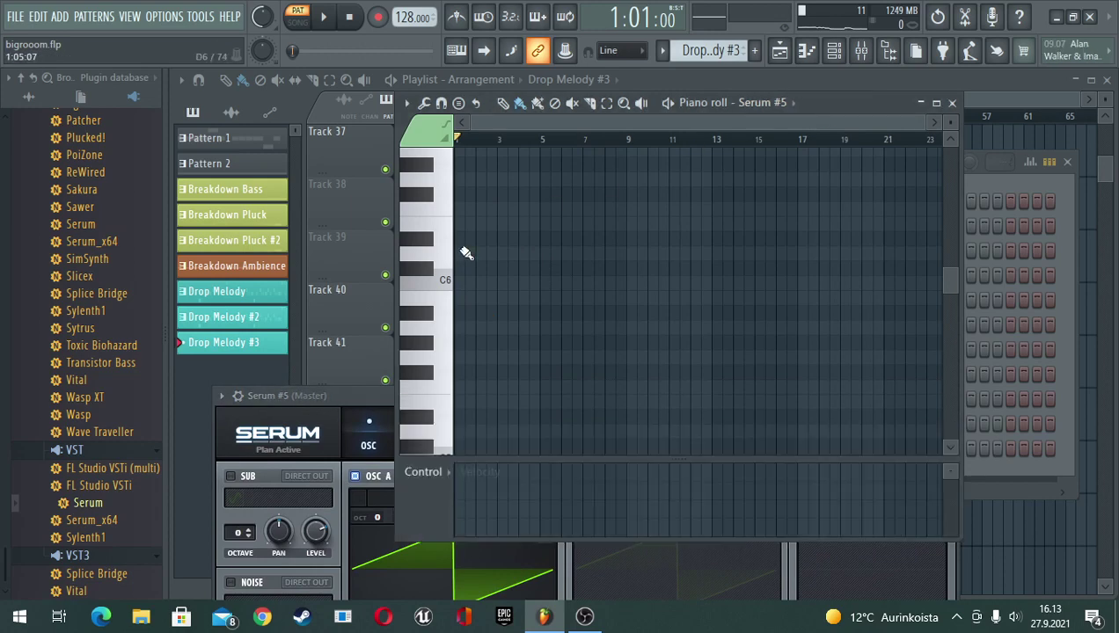
scroll(483, 283, down, 7)
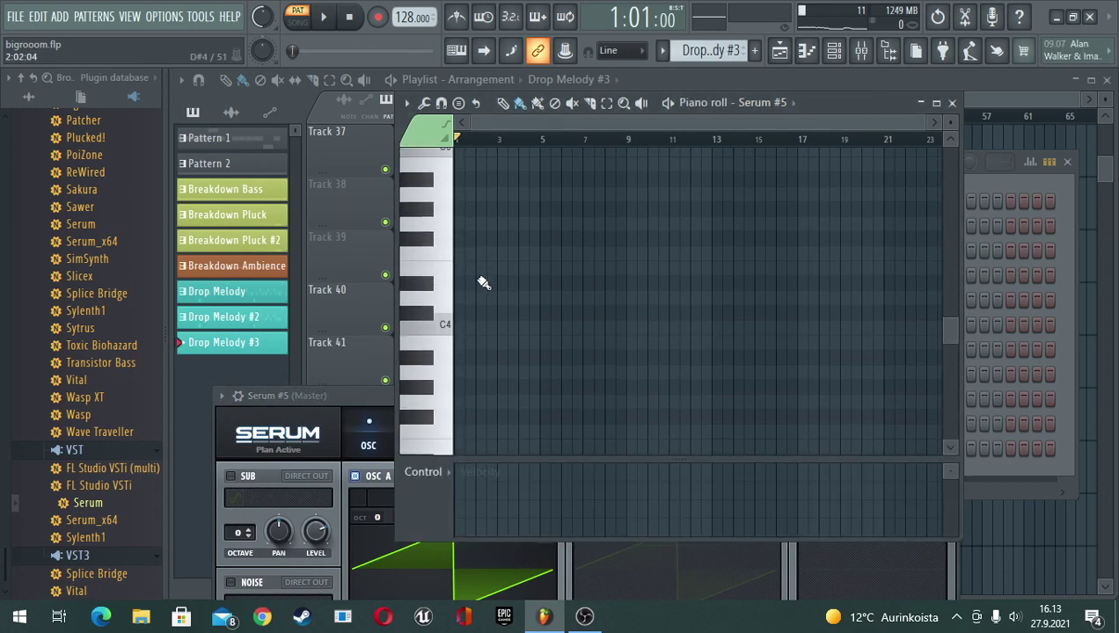
Switch the piano roll to the Serum #3 channel and close all windows covering the playlist
click(779, 102)
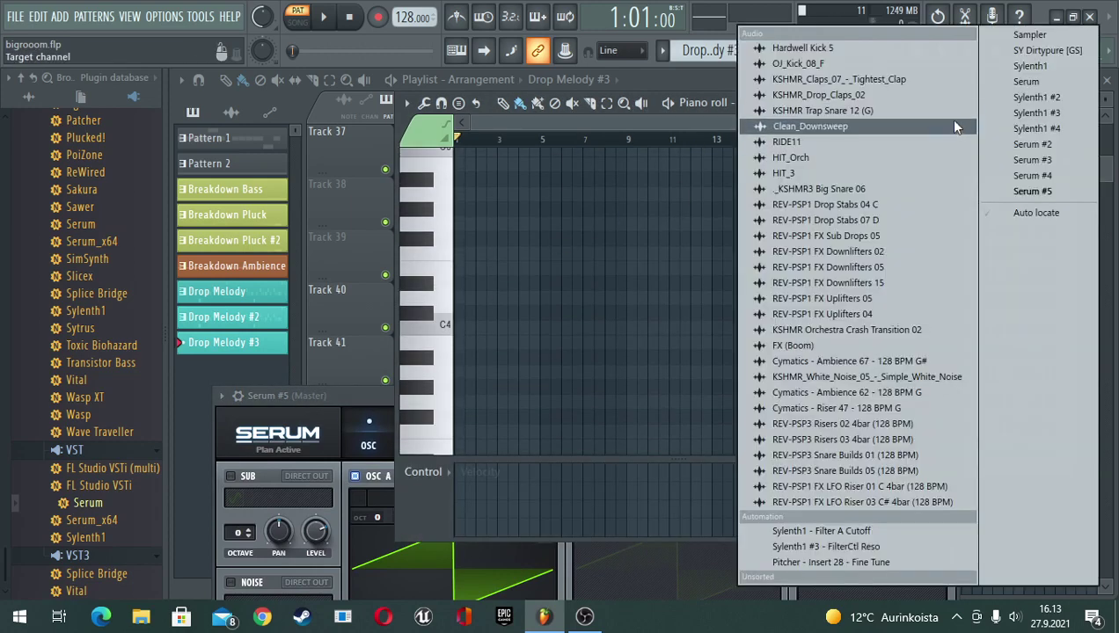
click(1035, 160)
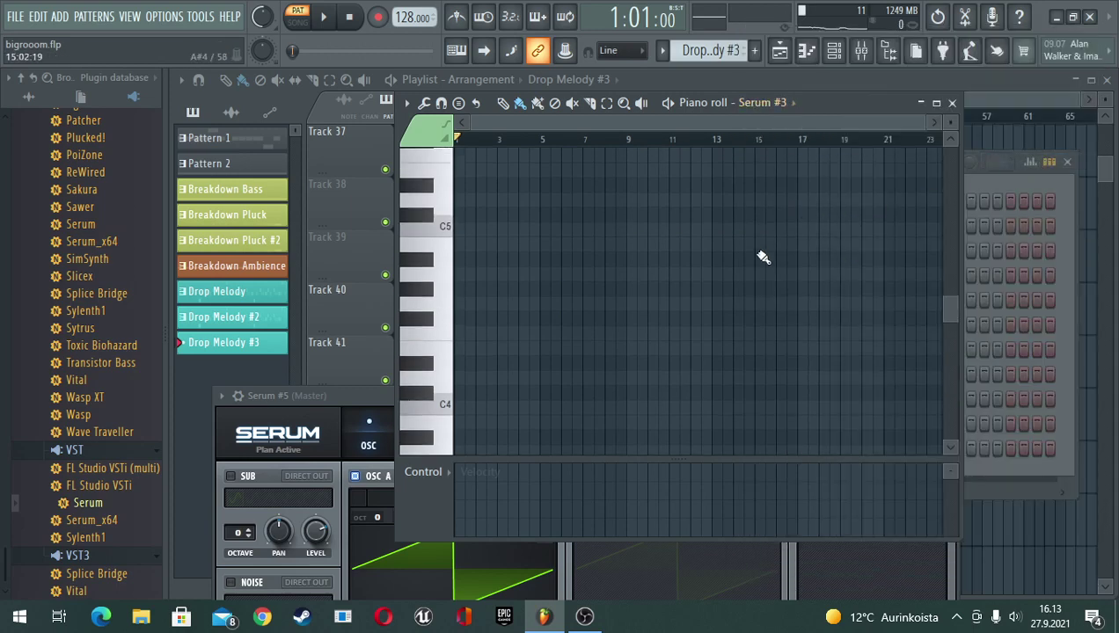
scroll(754, 248, up, 5)
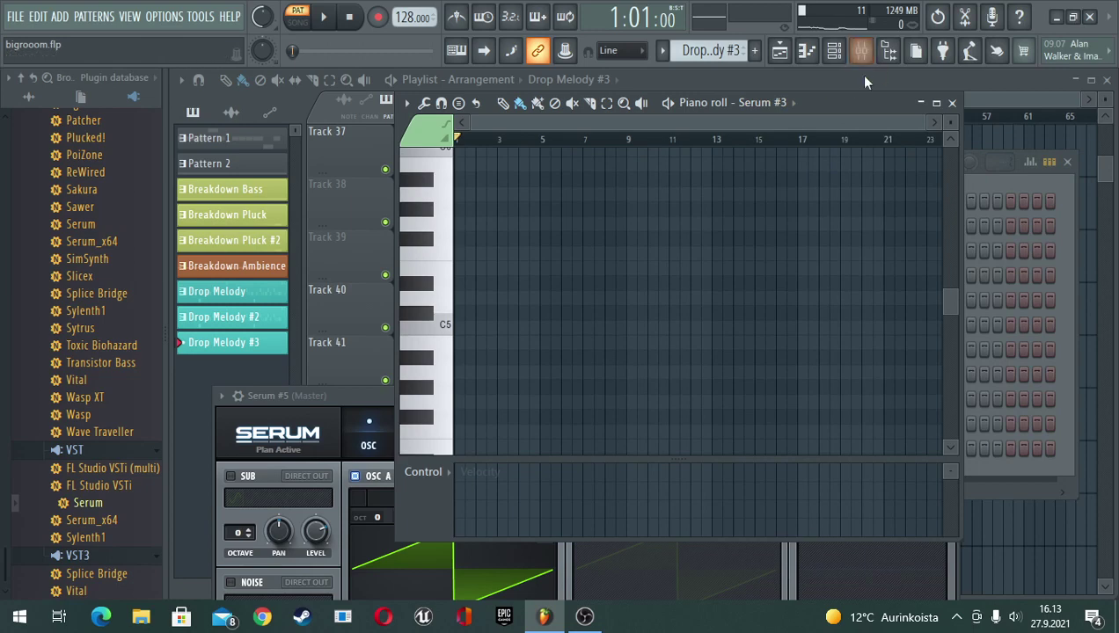
key(F12)
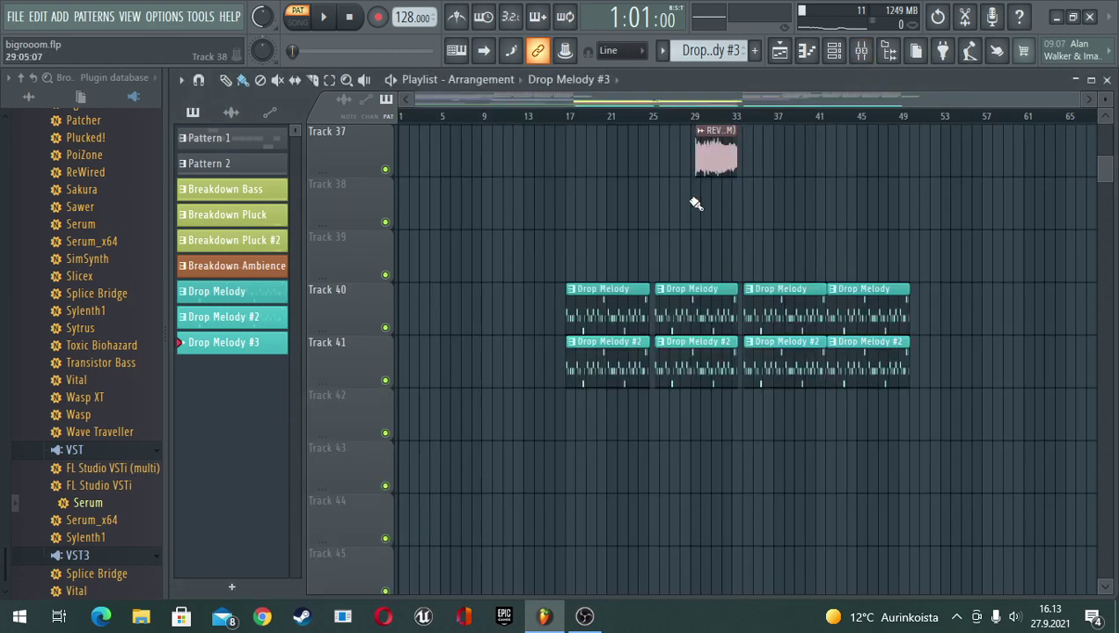
Open the Drop Melody pattern's Serum #2 notes and copy all of them
double_click(601, 323)
scroll(623, 215, up, 3)
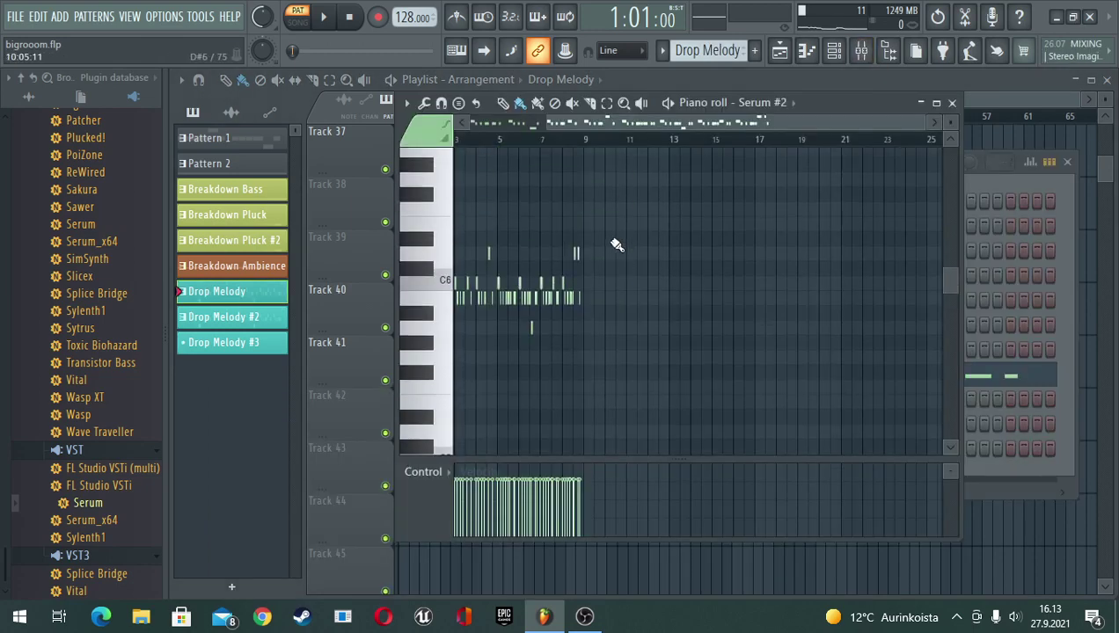
drag(632, 189, 349, 359)
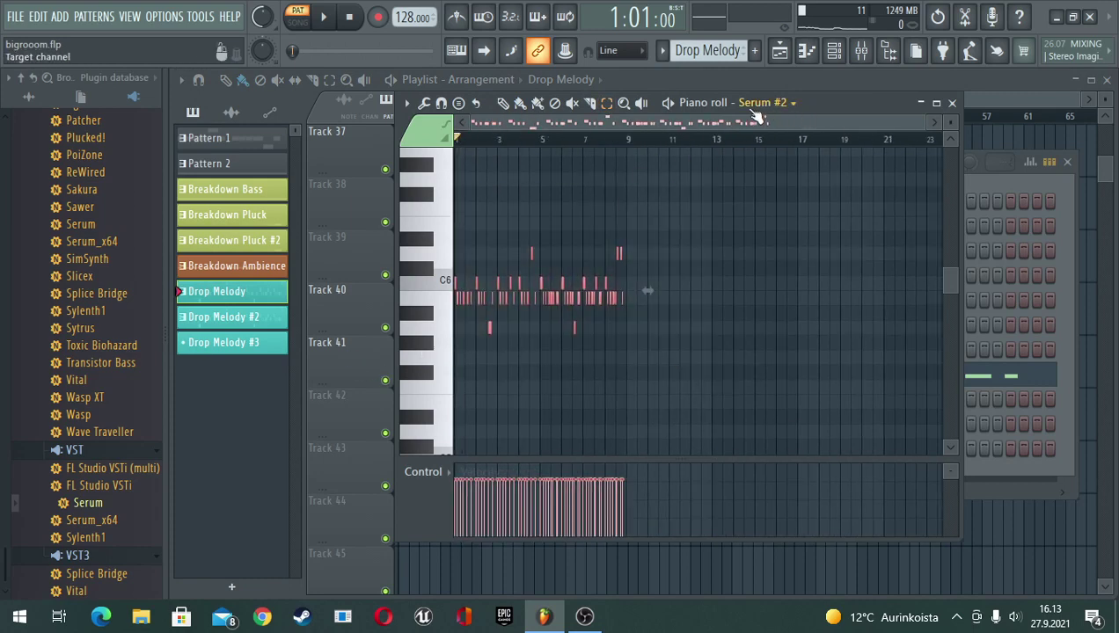
Paste the copied melody into Serum #5's piano roll in the Drop Melody #3 pattern, at the start of bar 1
double_click(271, 344)
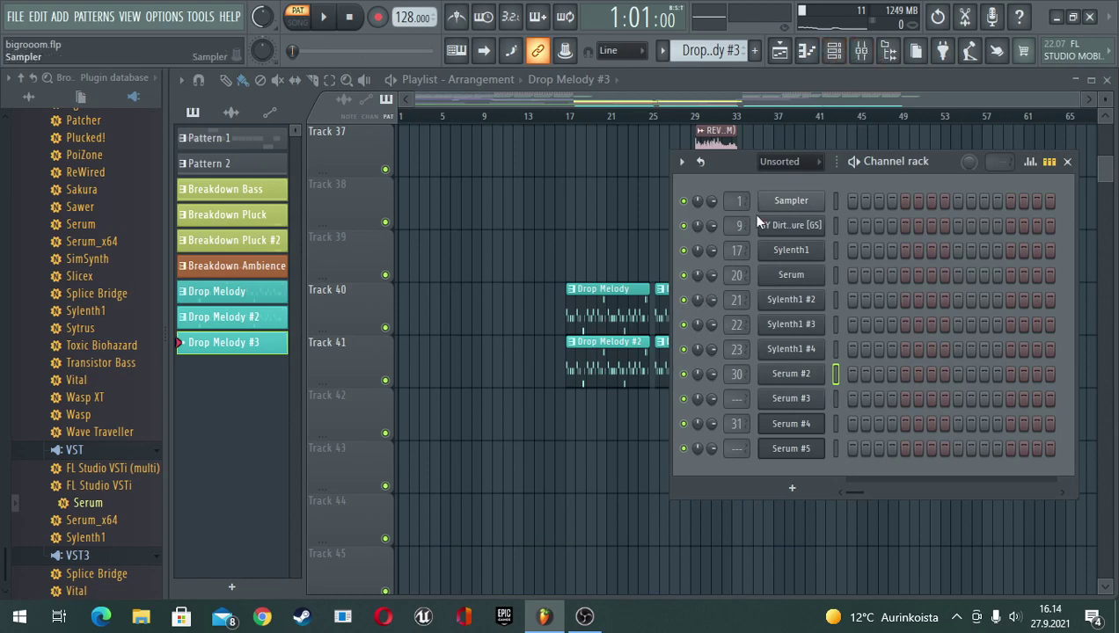
click(791, 448)
drag(651, 401, 661, 495)
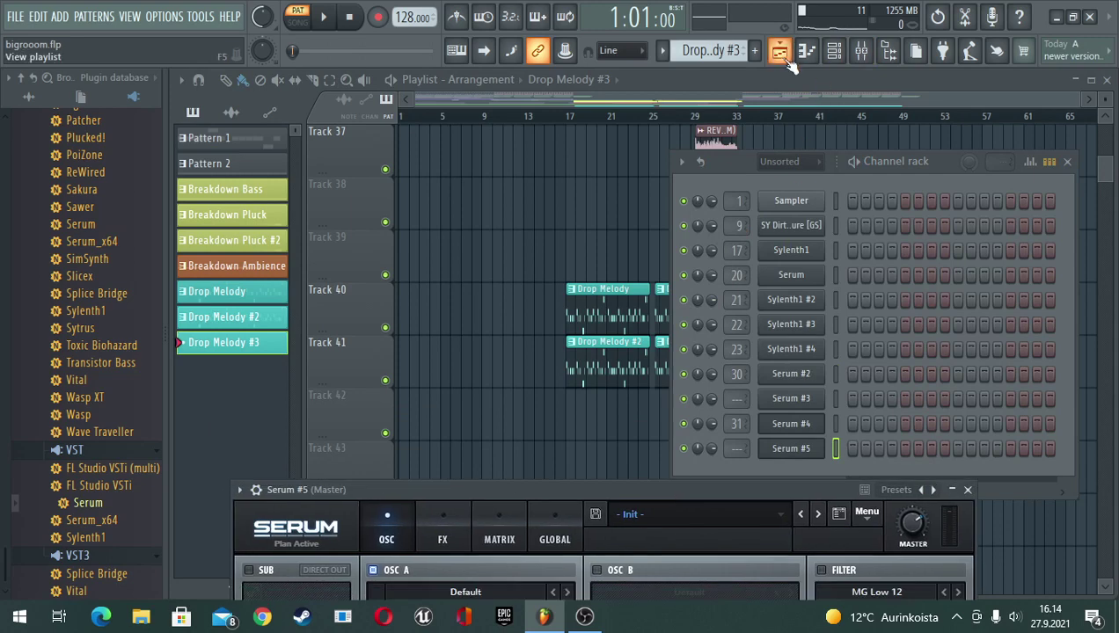
click(805, 50)
drag(828, 102, 811, 100)
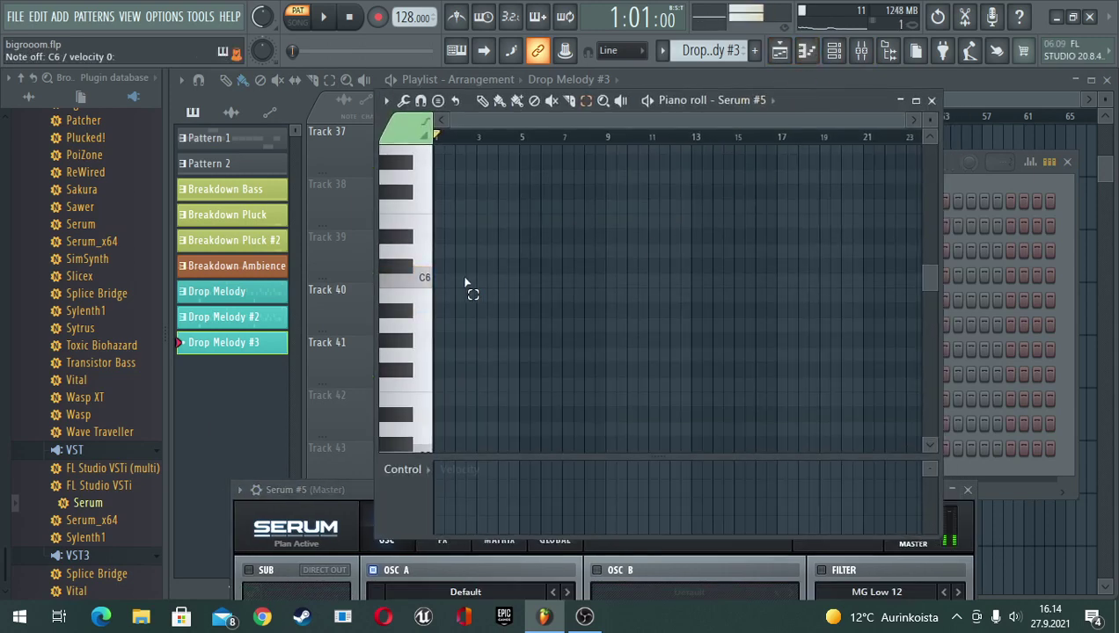
key(ctrl+v)
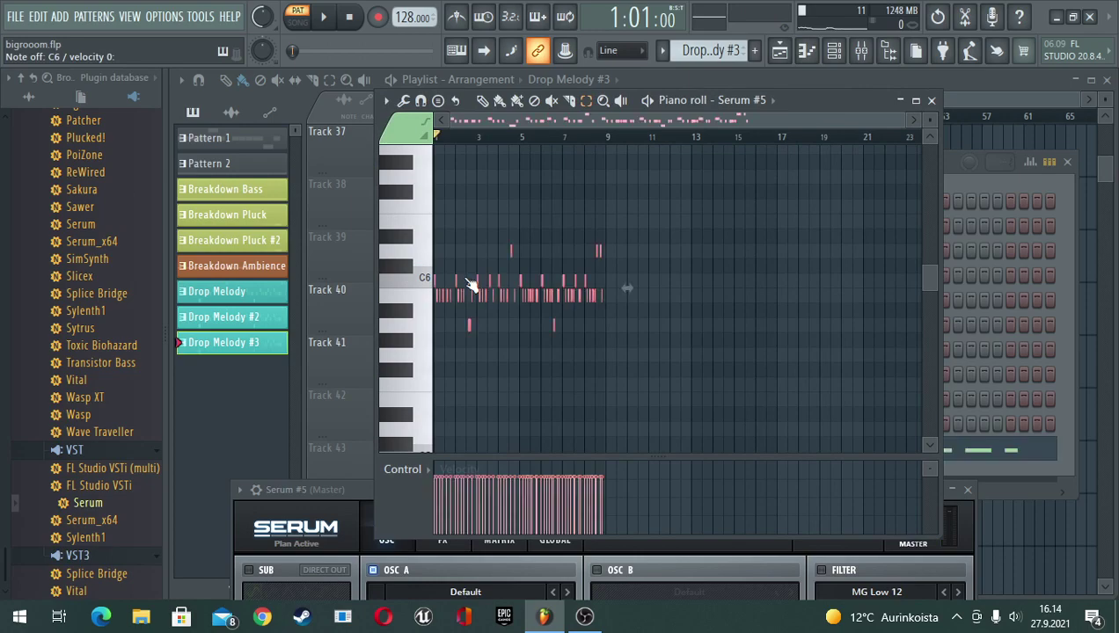
Play back the pasted melody on Serum #5 with its Init sound
key(space)
drag(319, 489, 308, 117)
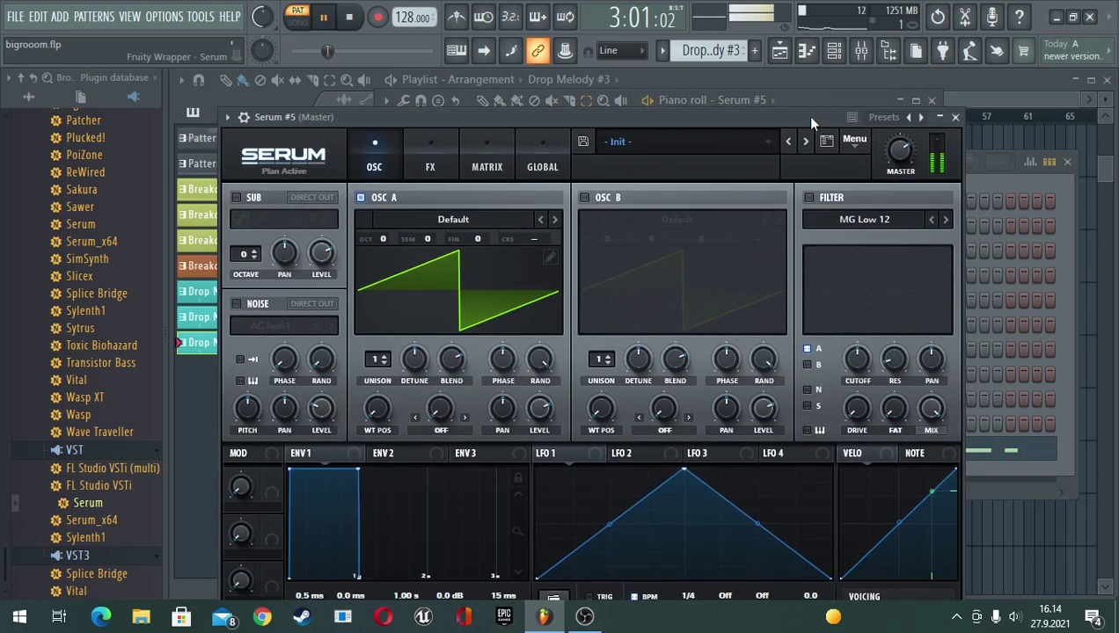
drag(805, 116, 775, 349)
key(space)
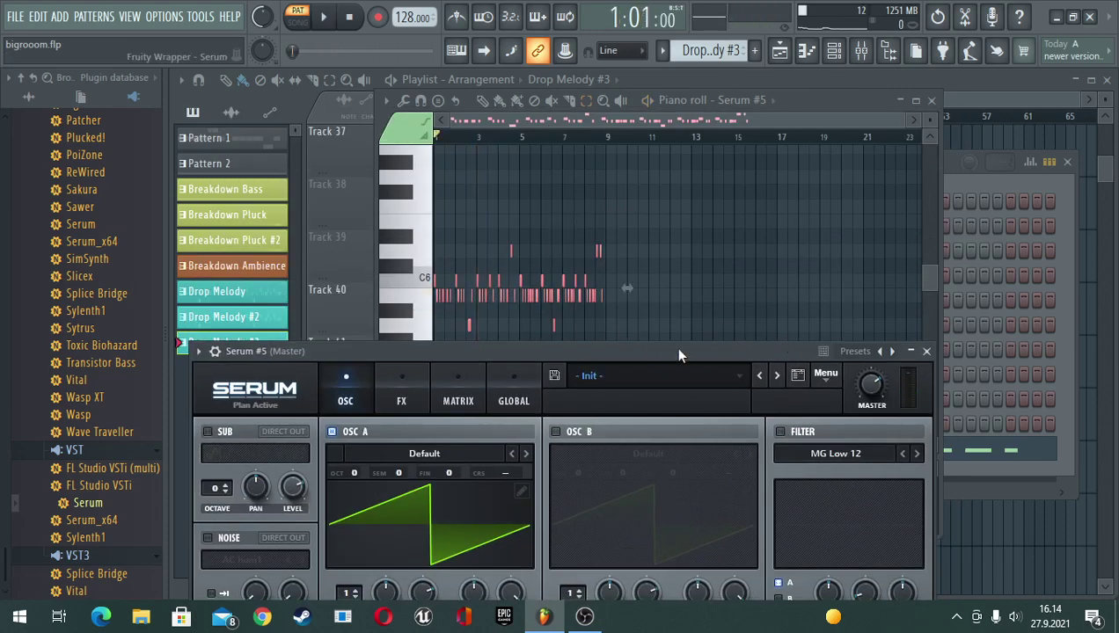
Open the mixer and the channel rack, and route the Serum #5 channel to mixer insert 32
drag(806, 104, 786, 159)
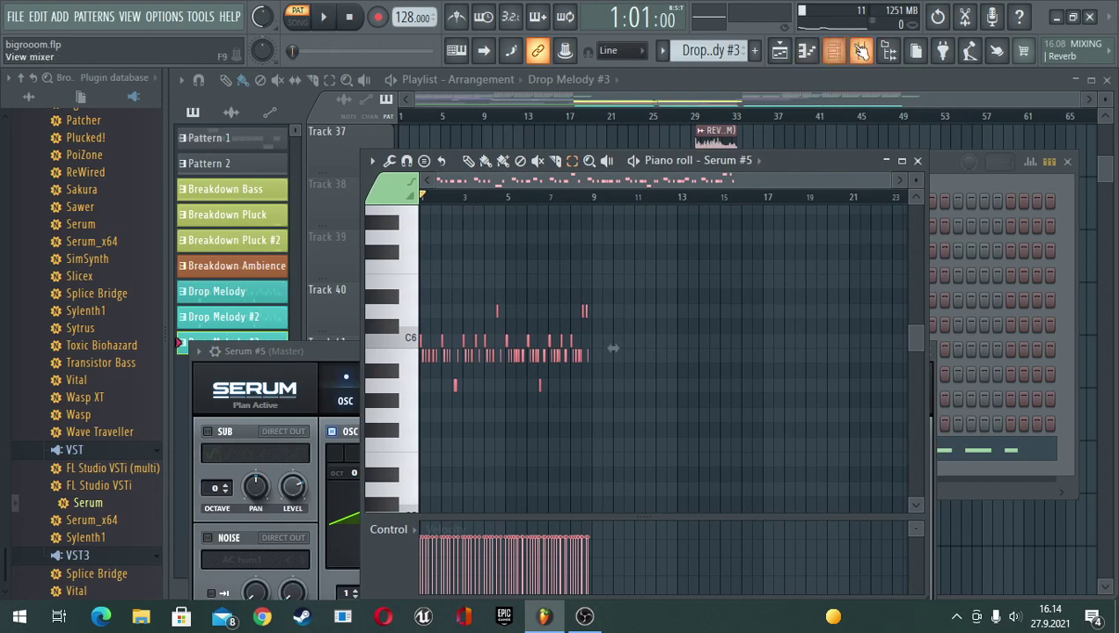
drag(833, 165, 856, 174)
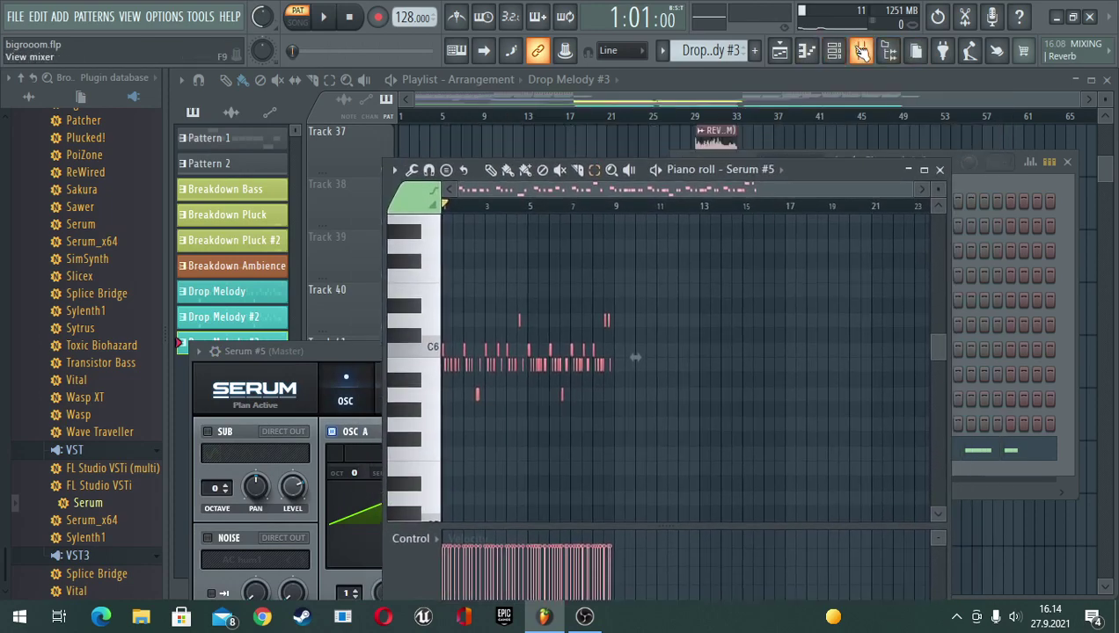
click(861, 50)
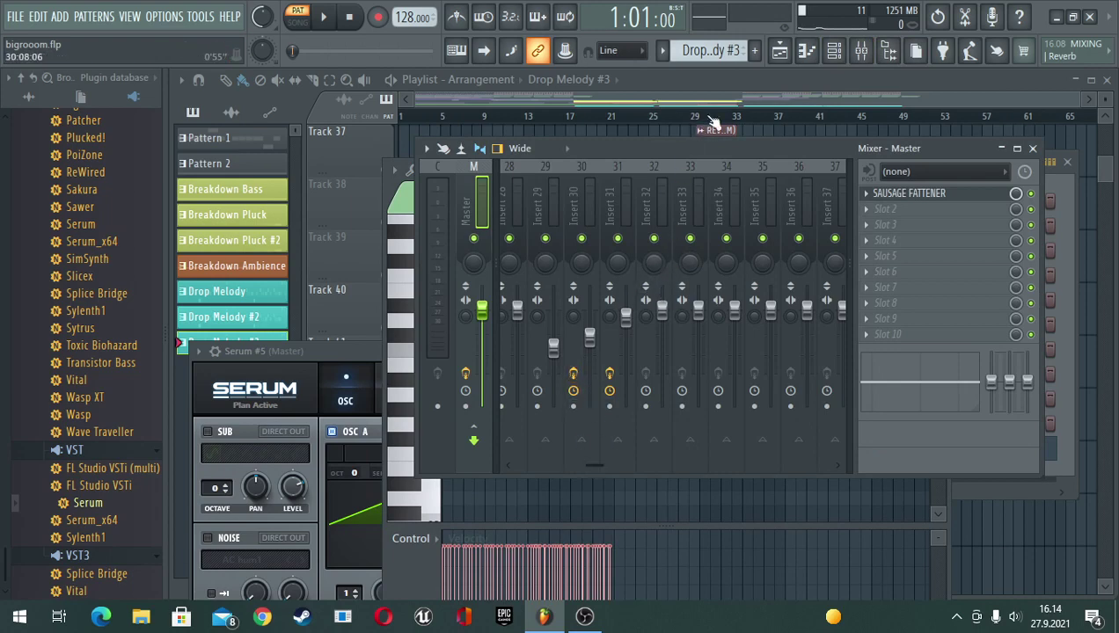
click(838, 51)
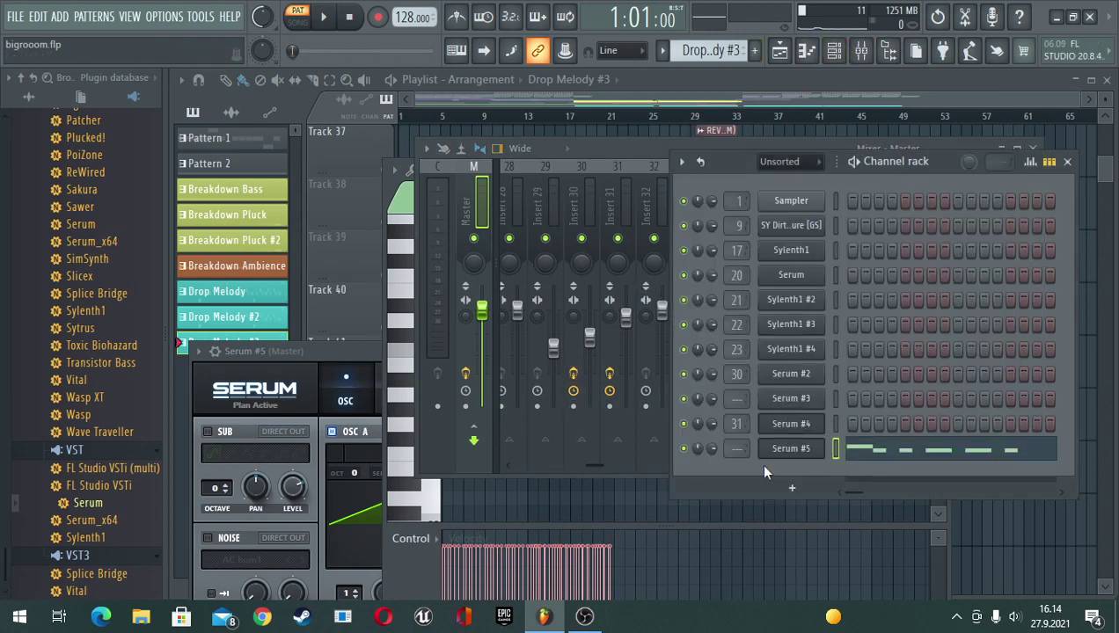
drag(741, 449, 740, 378)
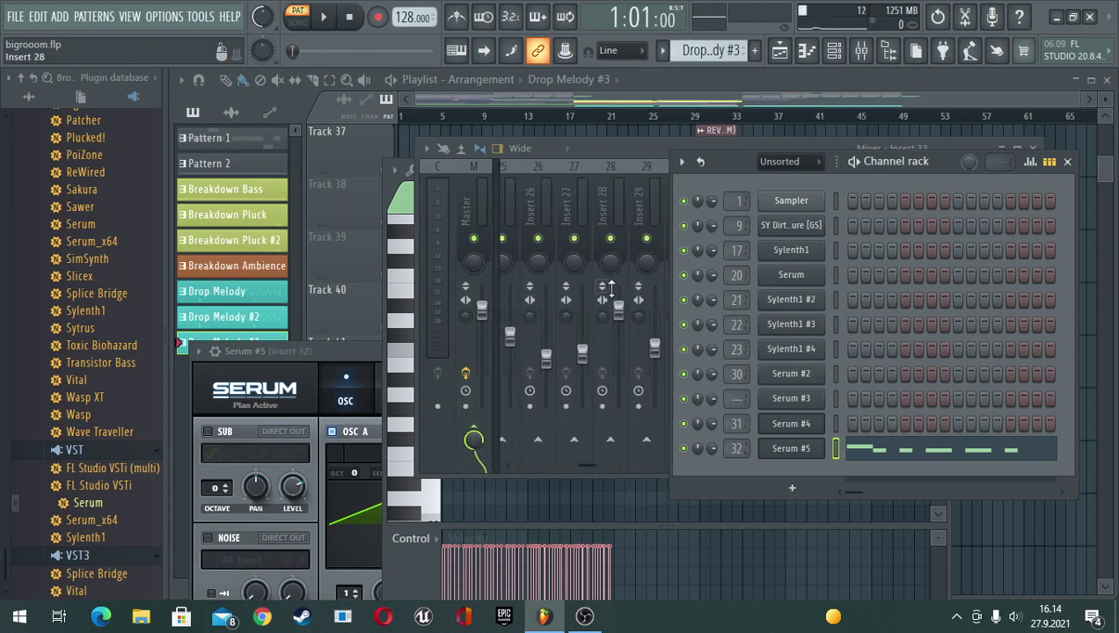
Lower the volume of mixer insert 32 to about 73% (-6.5 dB) while the melody plays
click(582, 461)
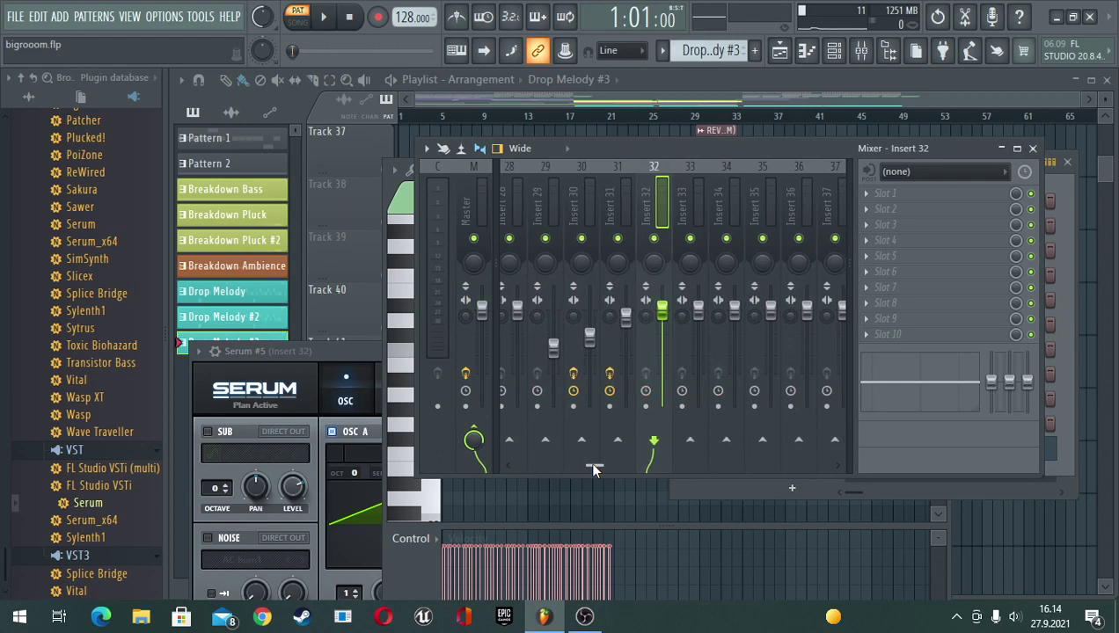
key(space)
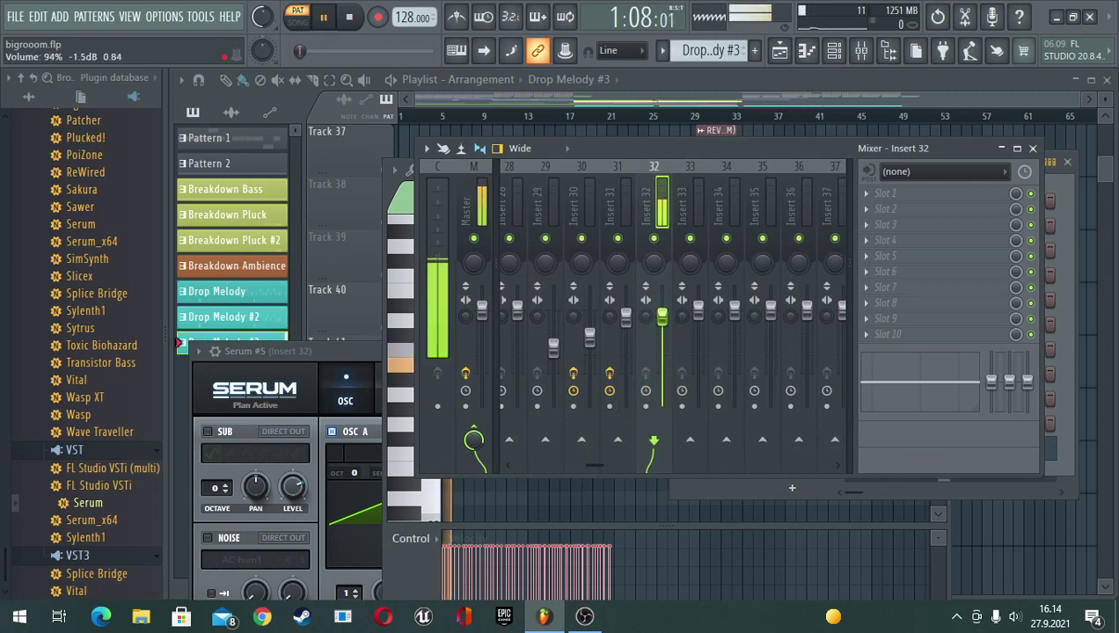
drag(662, 310, 662, 337)
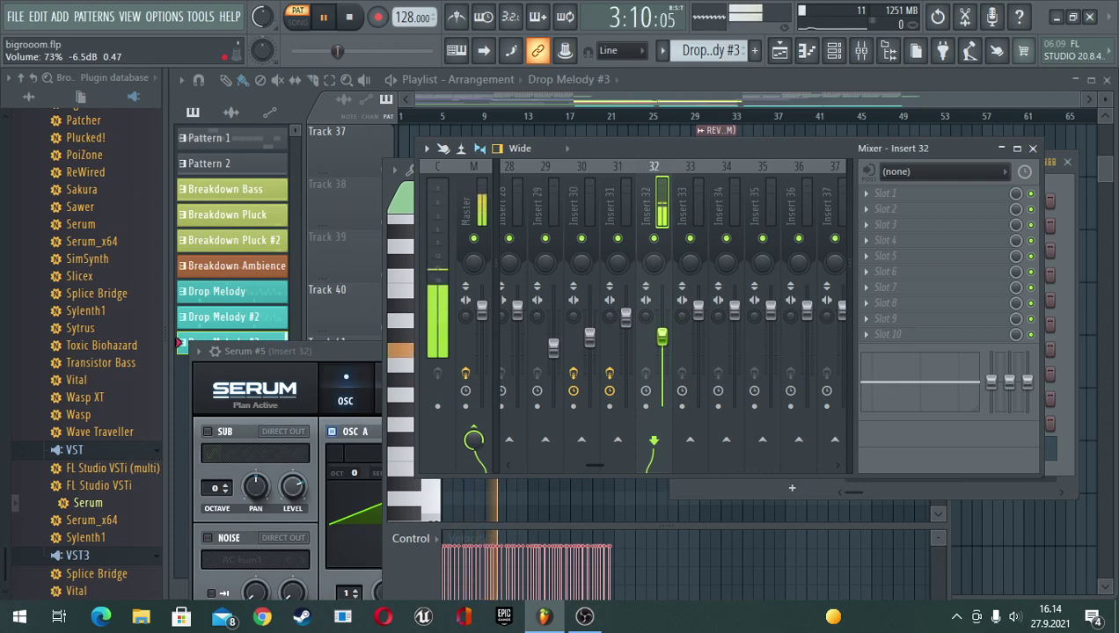
key(space)
Bring the Serum #5 window into full view and load the Synth preset SY AnalogBrass [SD]
drag(374, 351, 417, 176)
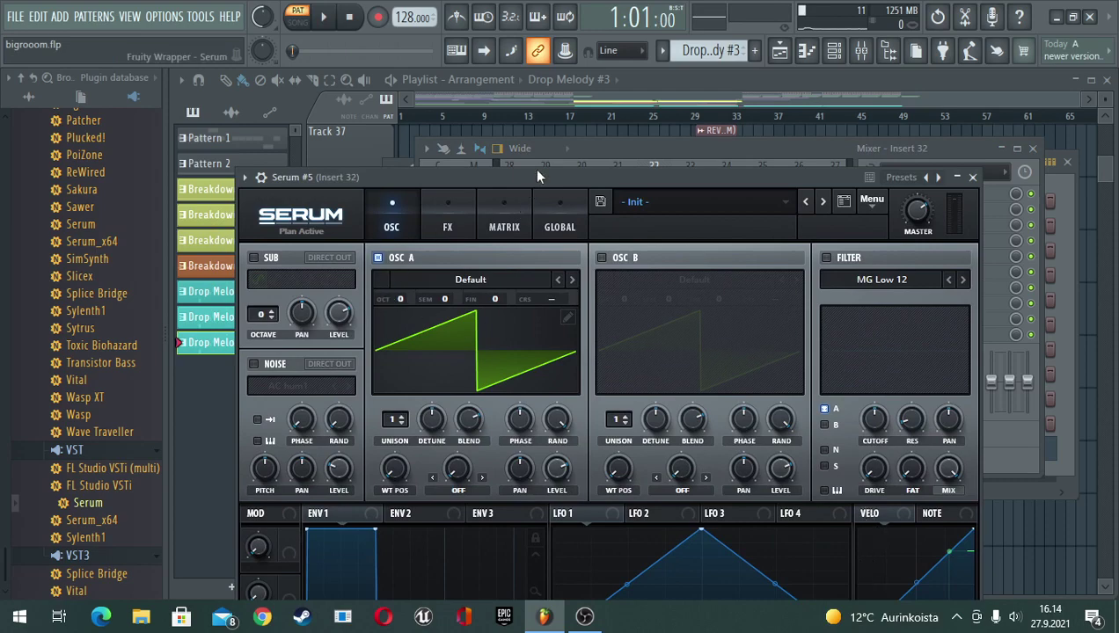
drag(539, 177, 523, 116)
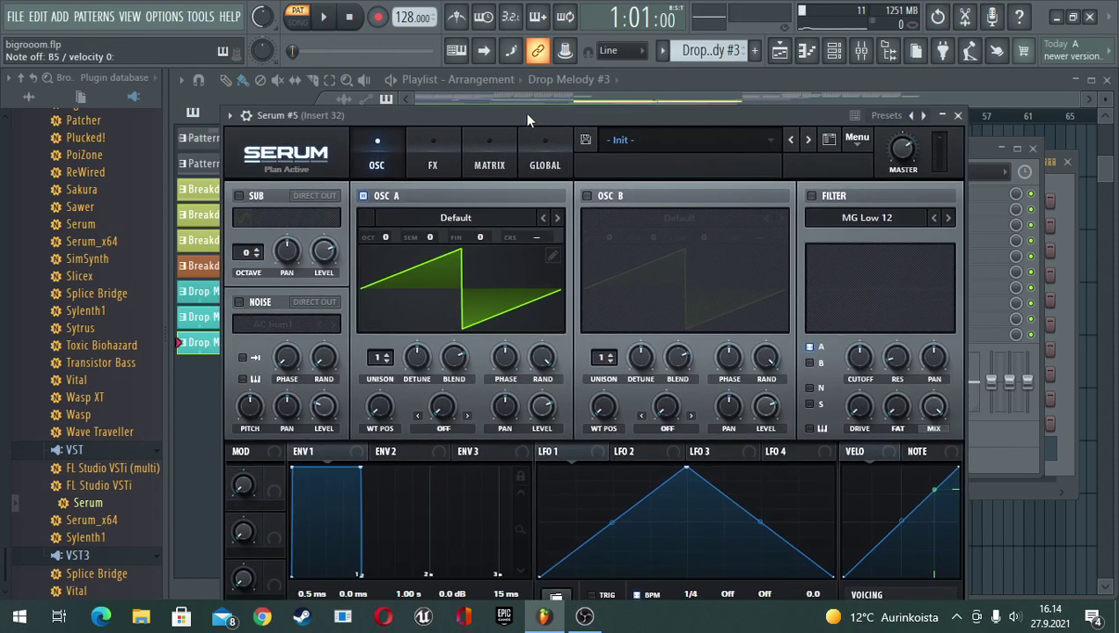
click(630, 143)
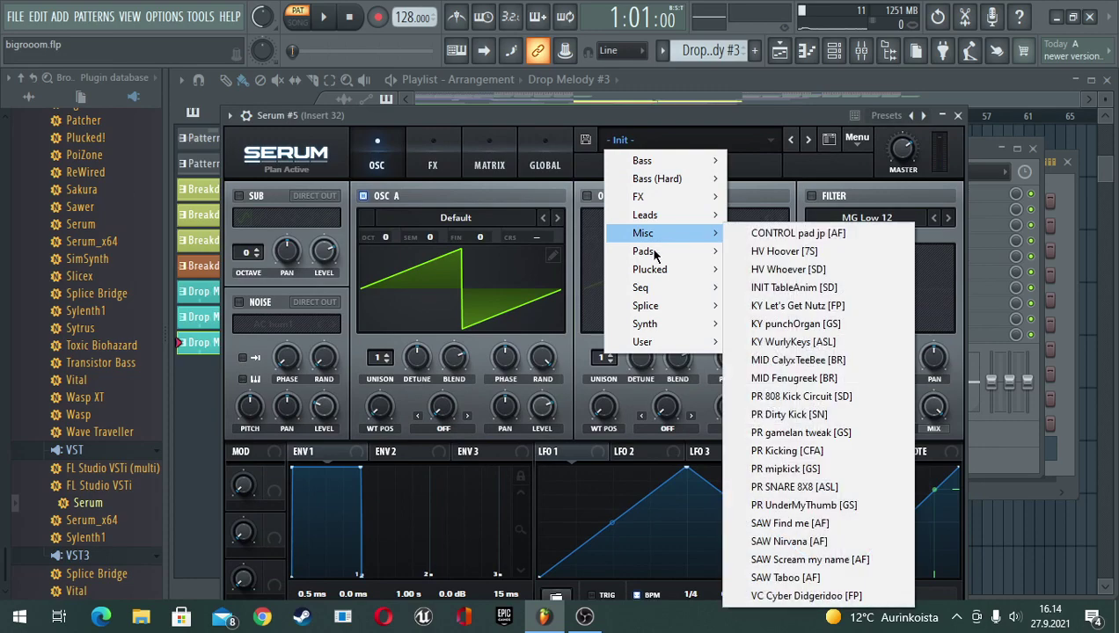
mouse_move(650, 323)
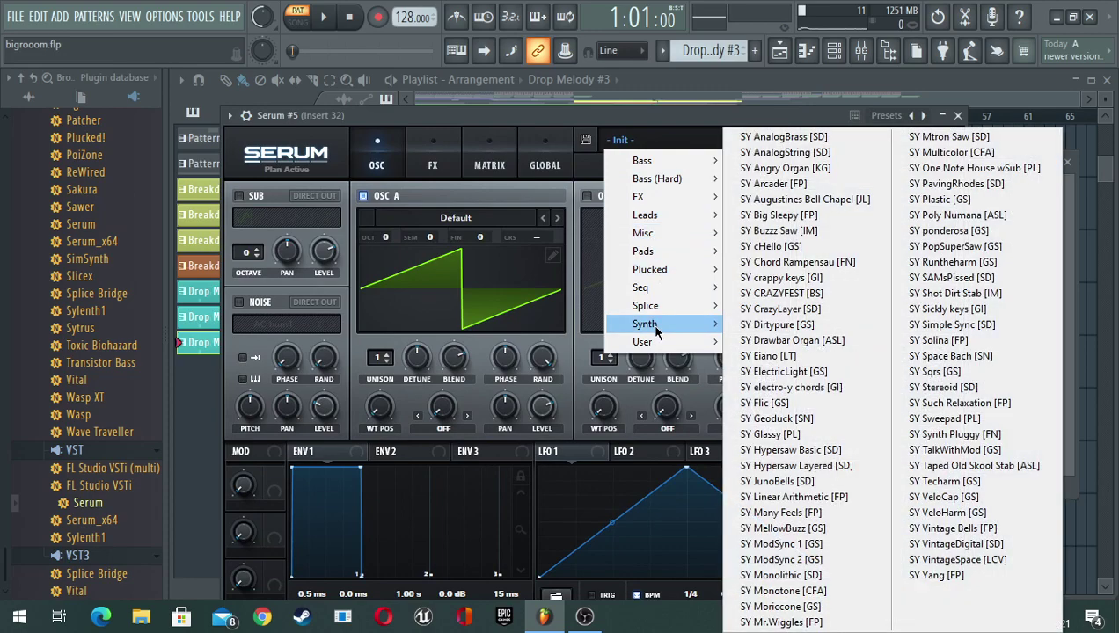
click(783, 137)
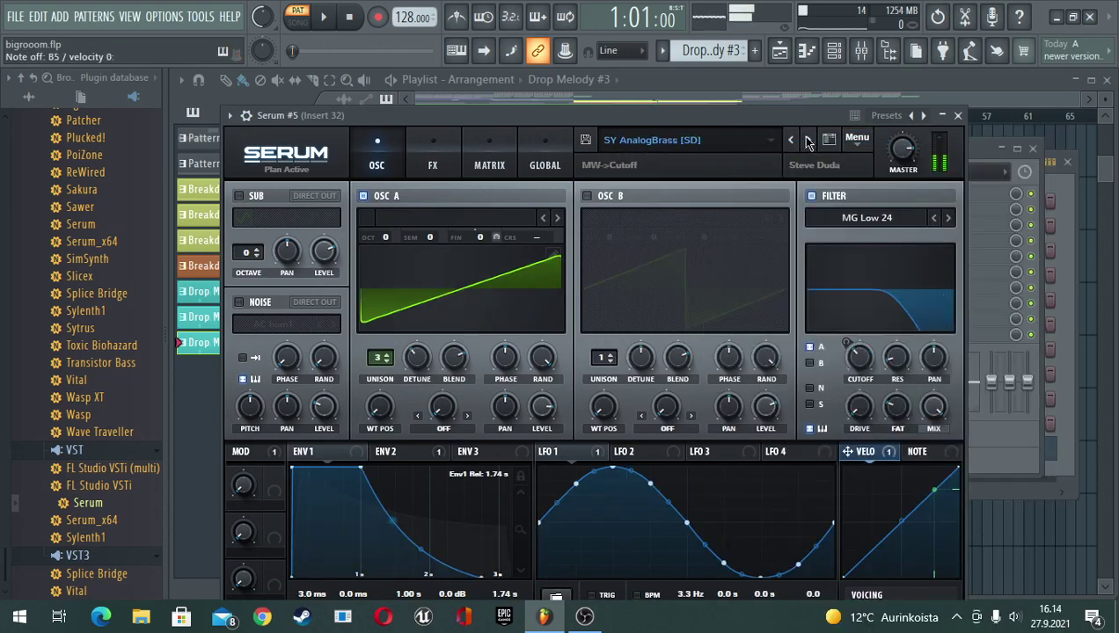
Advance through Serum #5's Synth presets to SY Augustines Bell Chapel [JL] and audition the melody with it
click(809, 141)
click(809, 143)
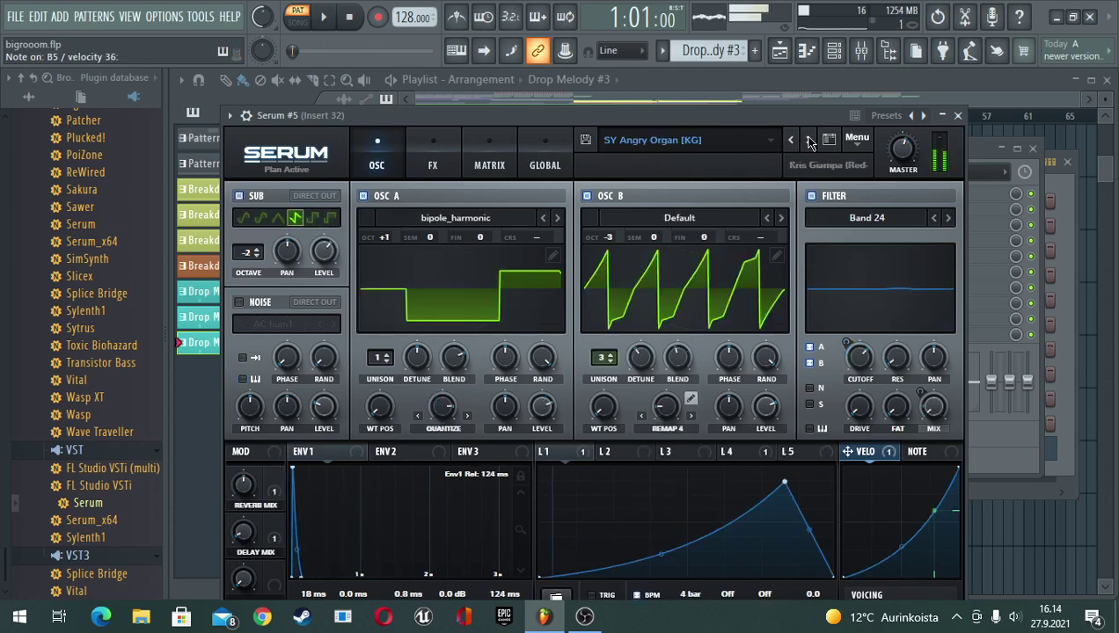
click(810, 142)
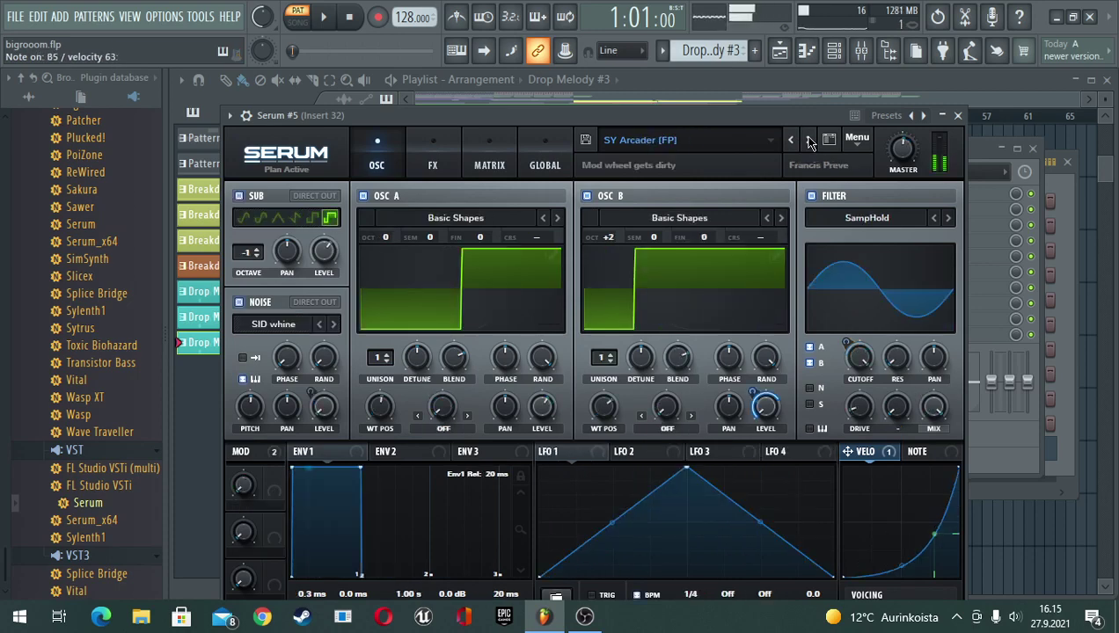
click(809, 143)
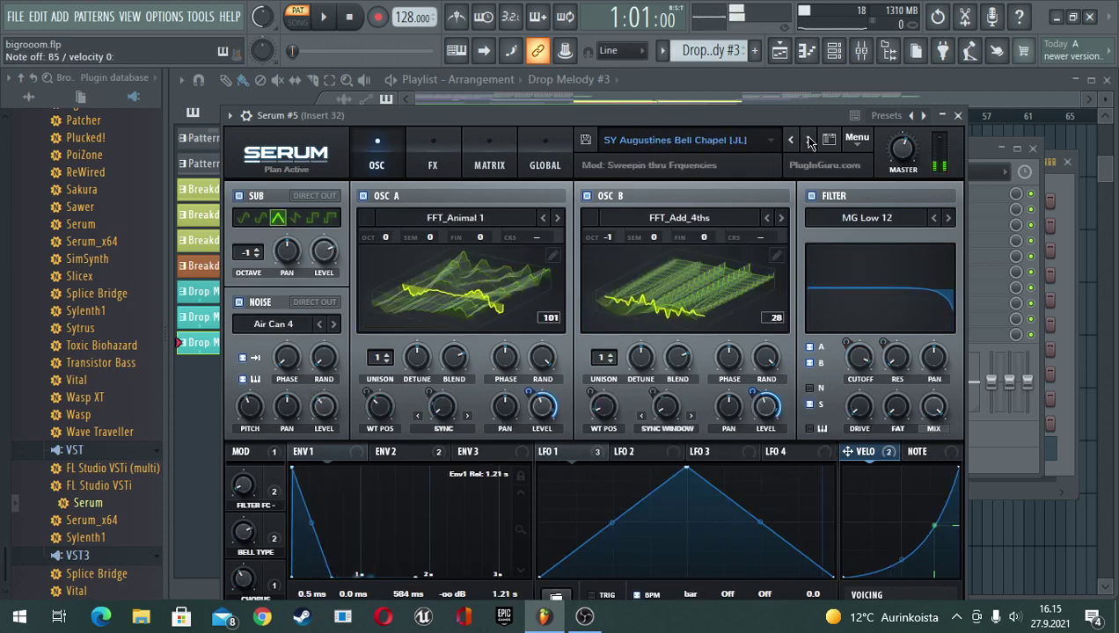
key(space)
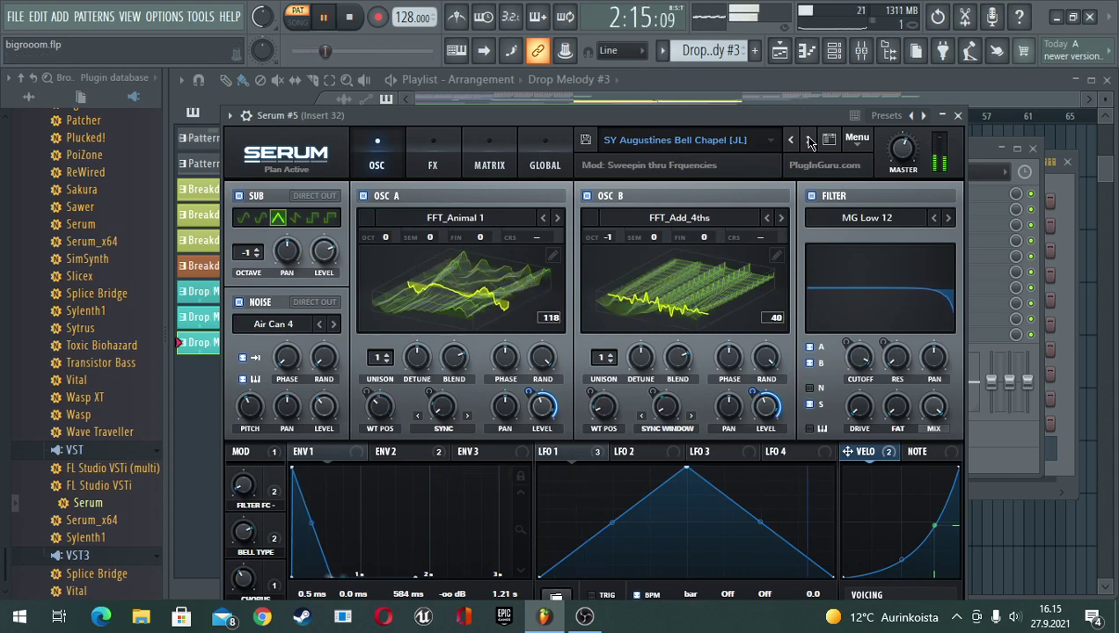
key(space)
Audition the melody with SY Big Sleepy [FP], and advance past SY Buzzz Saw [IM] to SY Chord Rampensau [FN]
click(810, 144)
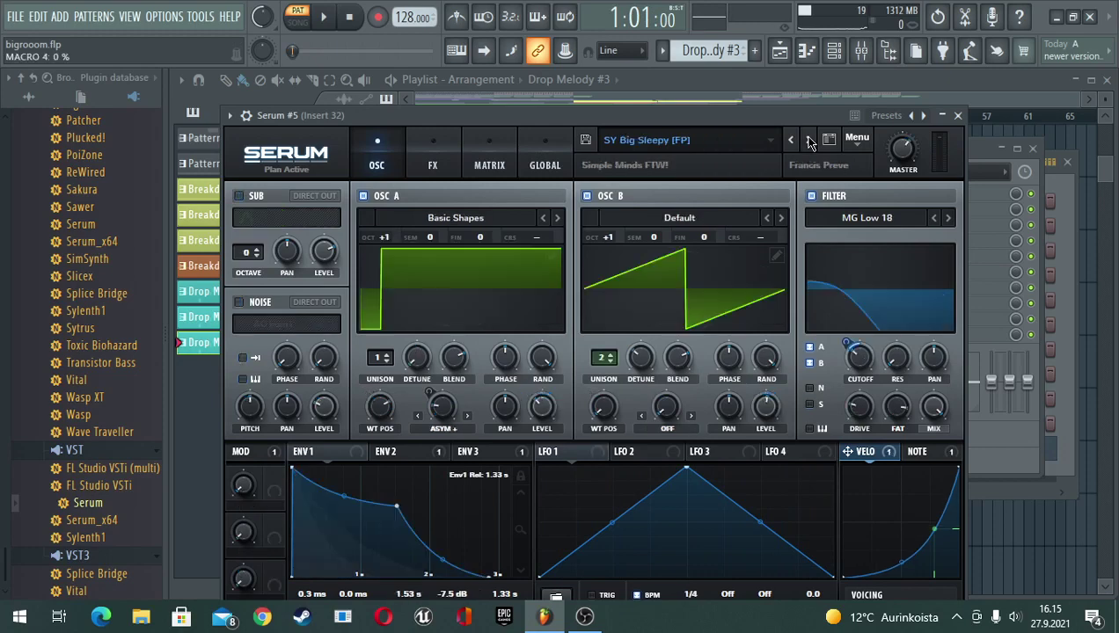
key(space)
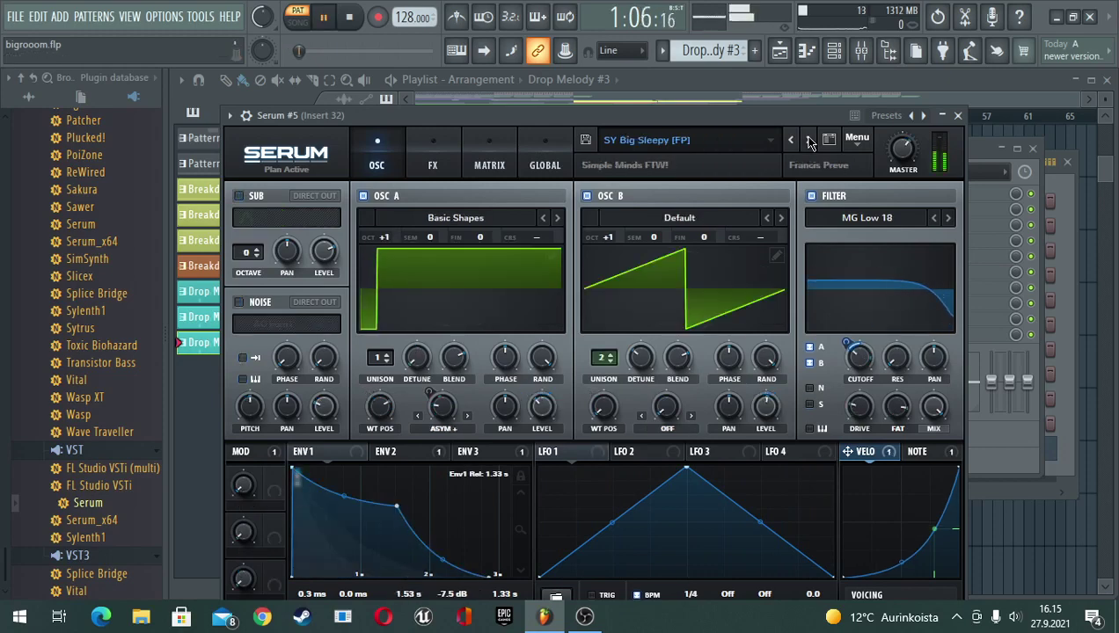
key(space)
click(810, 144)
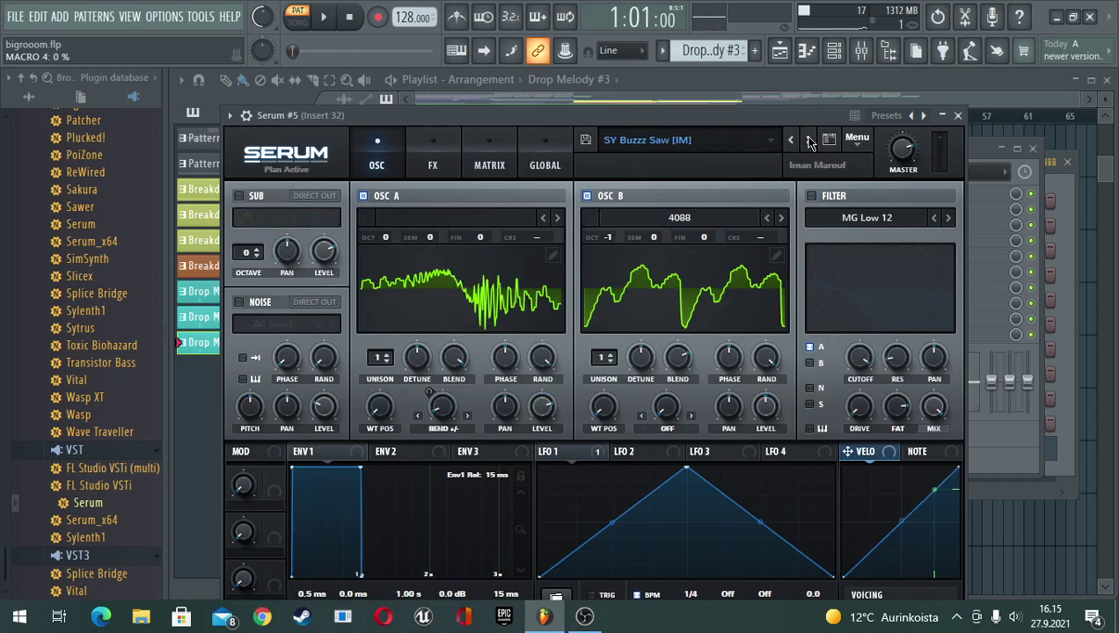
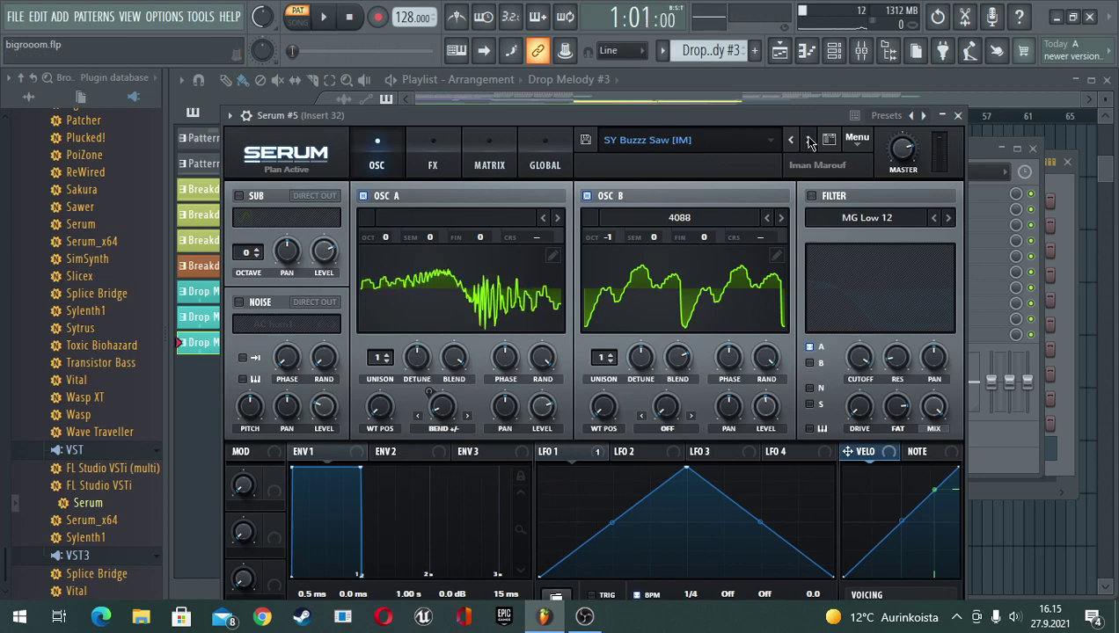
click(810, 143)
click(810, 144)
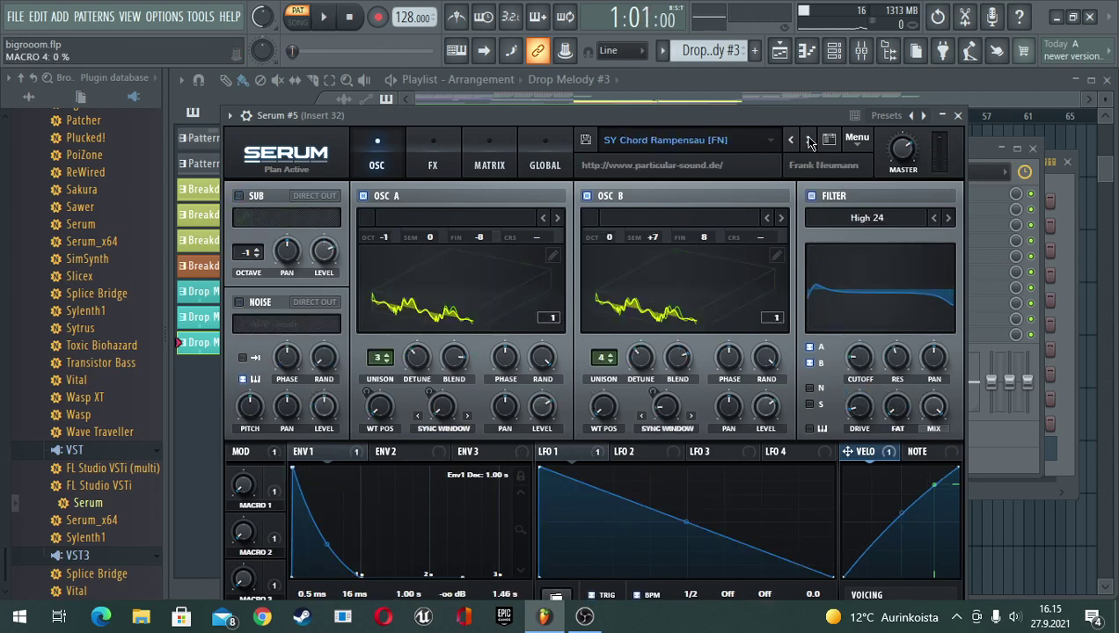
key(space)
Load the Synth preset SY CRAZYFEST [BS] in Serum #5, audition the melody with it and return to the playlist
click(735, 137)
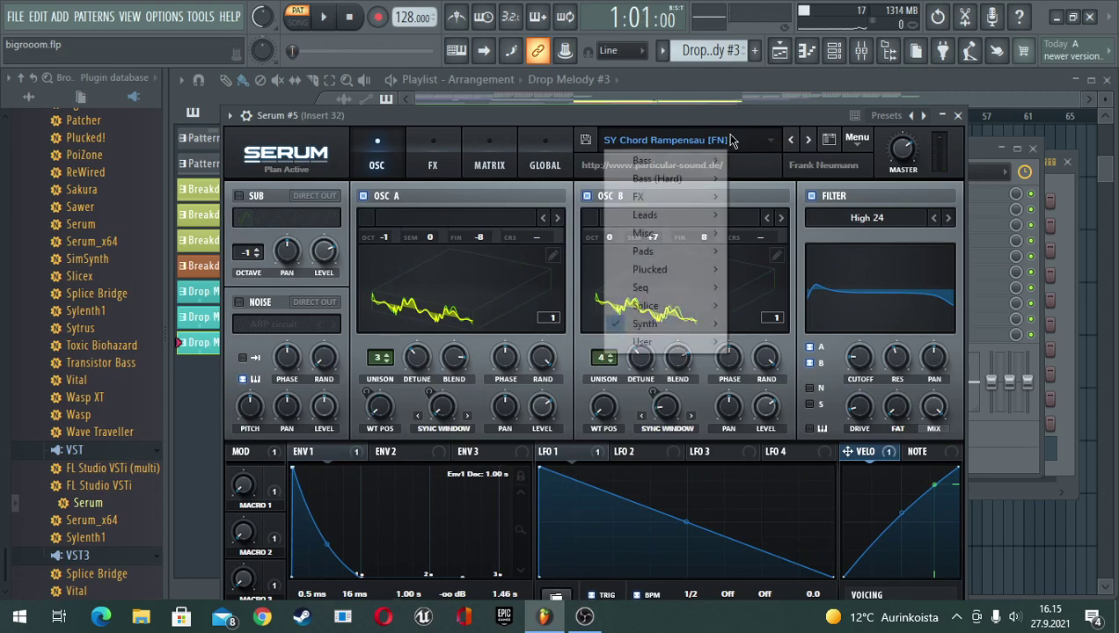
mouse_move(652, 331)
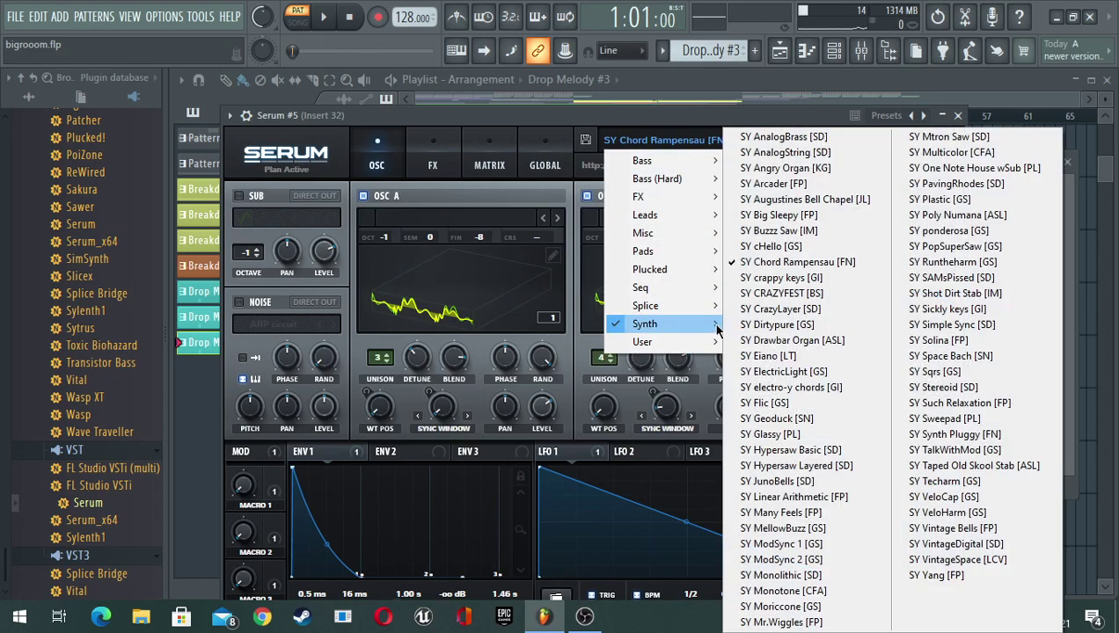
click(761, 295)
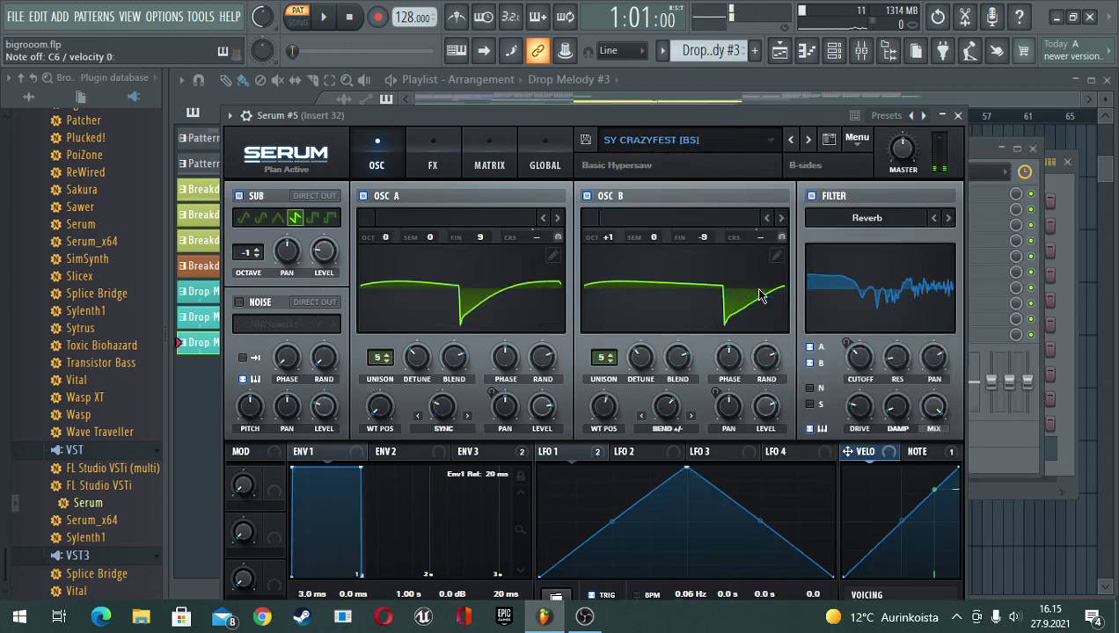
key(space)
key(space)
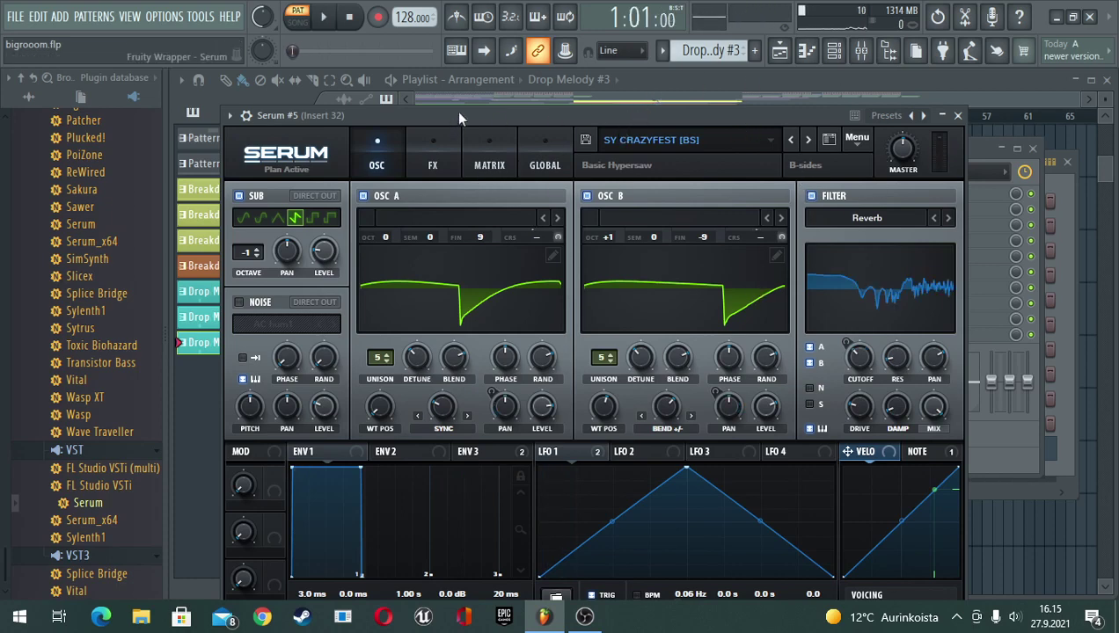
click(644, 78)
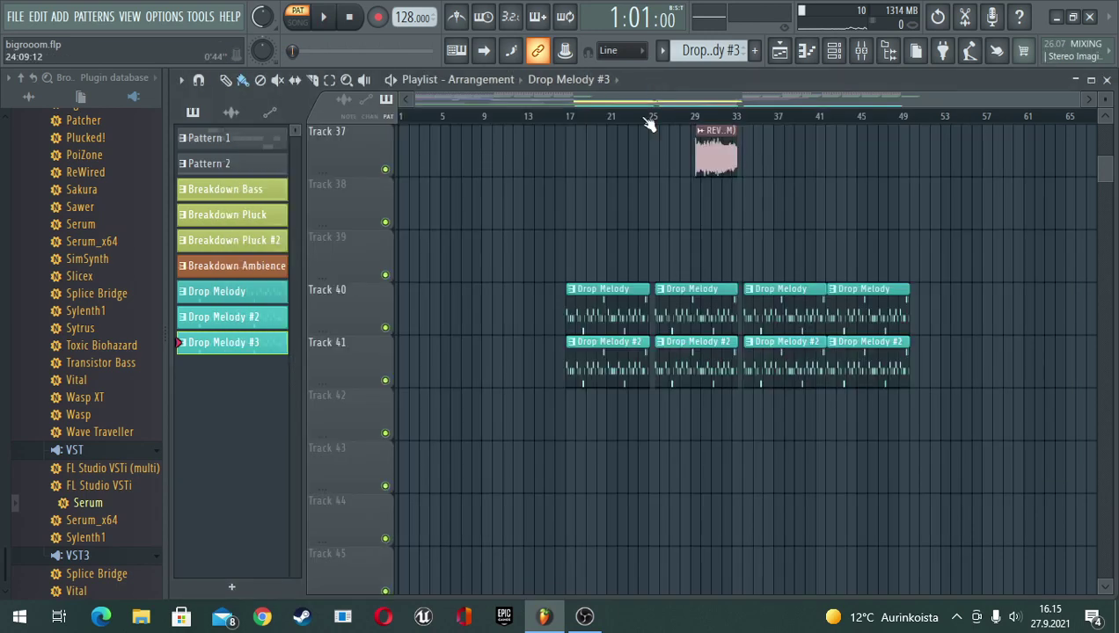
Solo playlist tracks 40 and 41 and play the two drop melody layers from bar 17
right_click(386, 328)
click(386, 381)
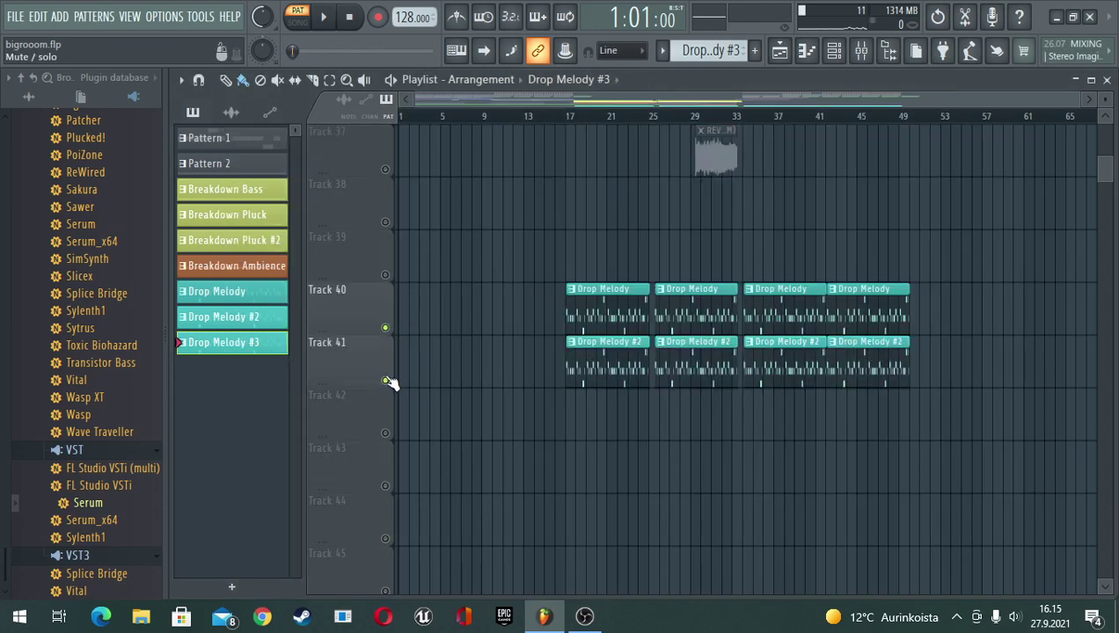
click(568, 117)
key(space)
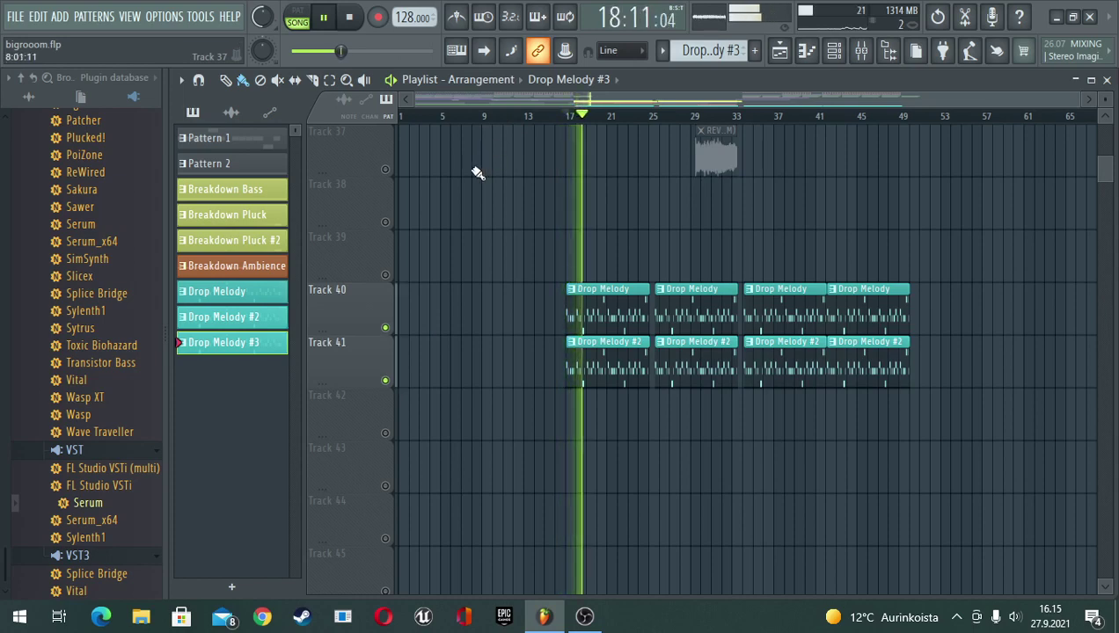
key(space)
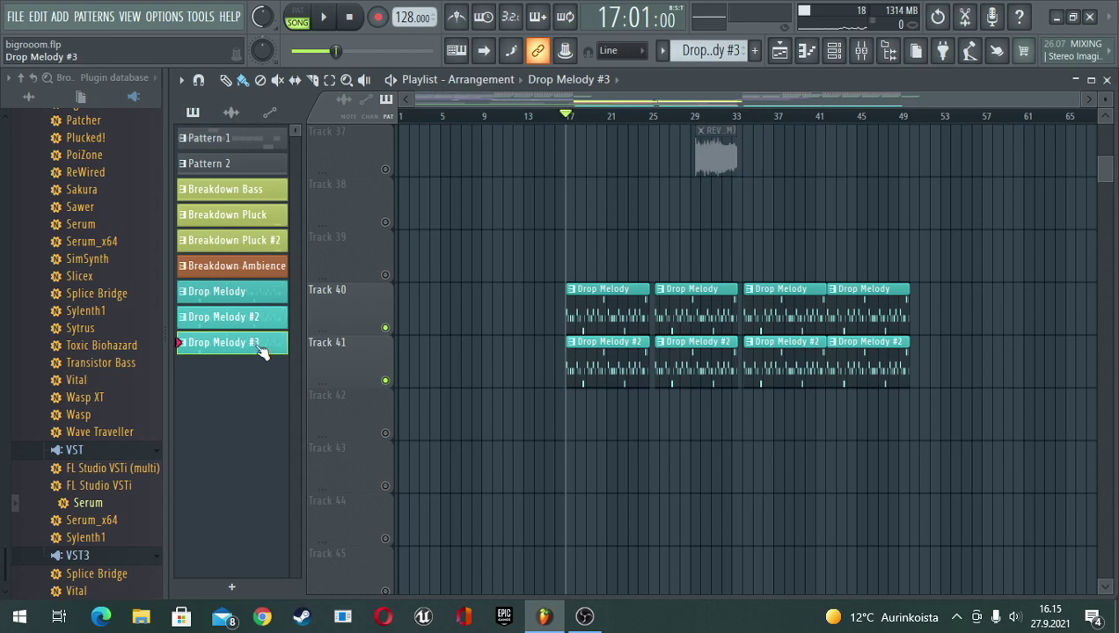
Cancel the solo on tracks 40 and 41 so that every playlist track is enabled again
click(835, 51)
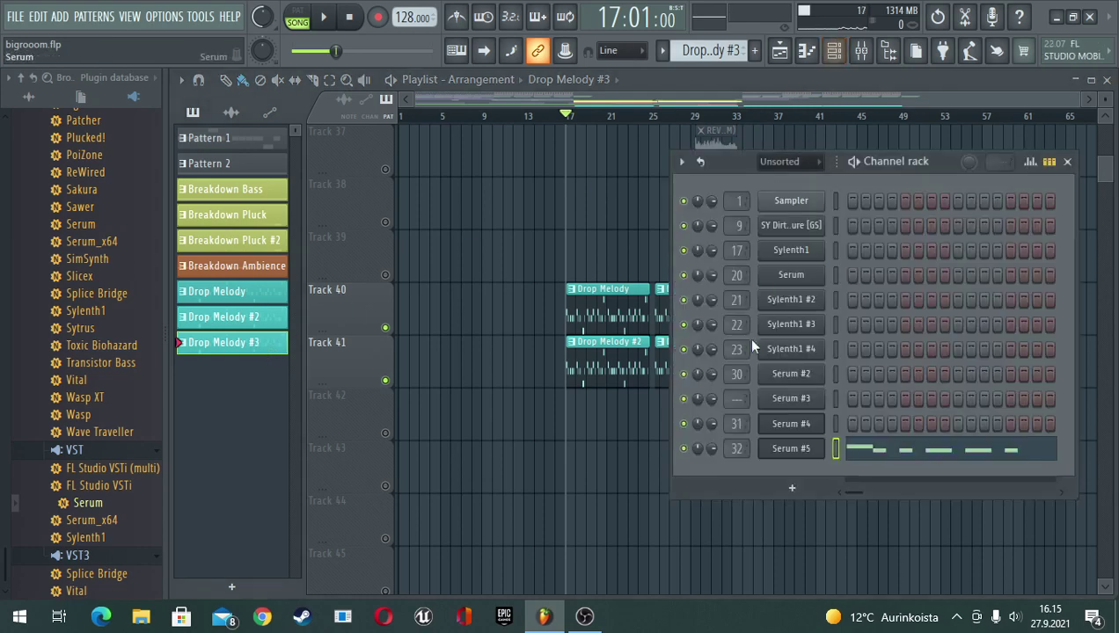
right_click(385, 381)
click(386, 381)
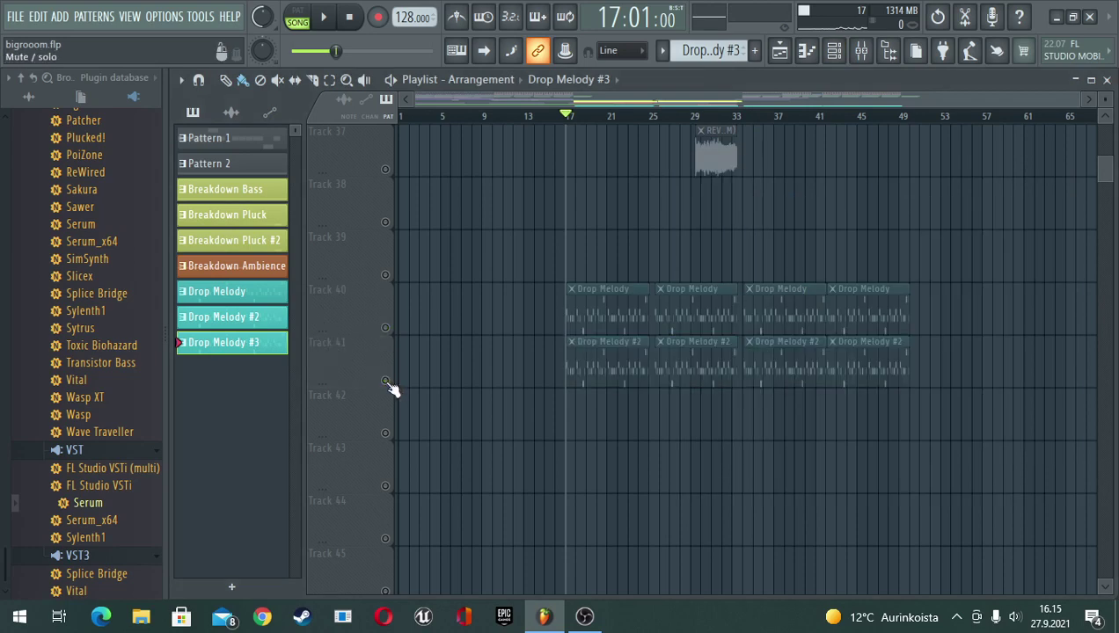
click(387, 382)
right_click(386, 382)
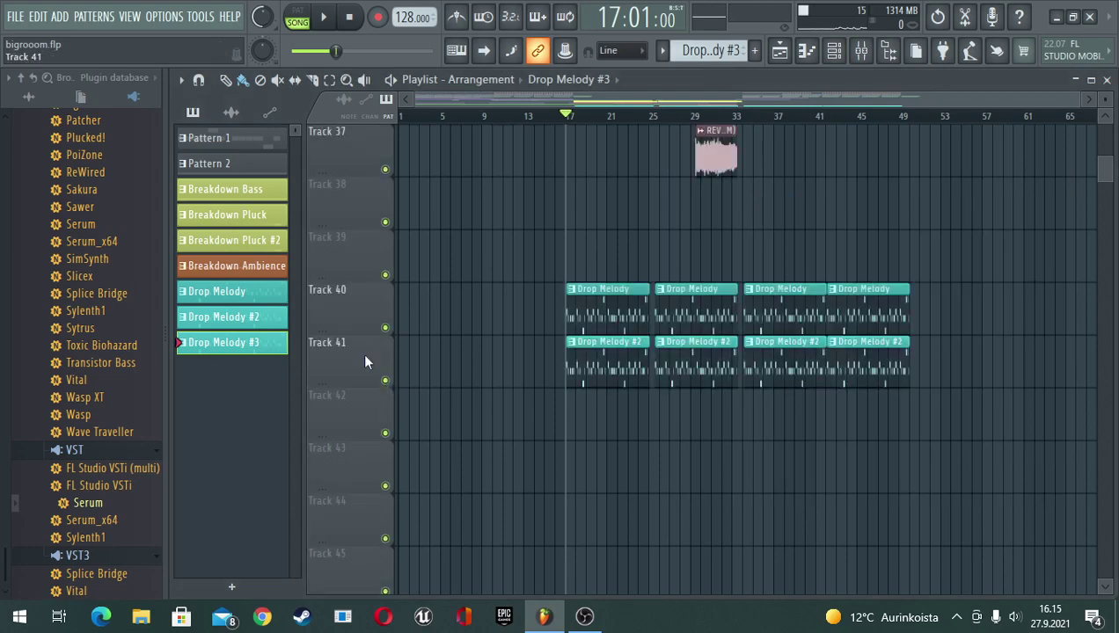
Open Serum #5 for the Drop Melody #3 pattern and load the Leads preset LD Bendy Metal [DK]
double_click(242, 346)
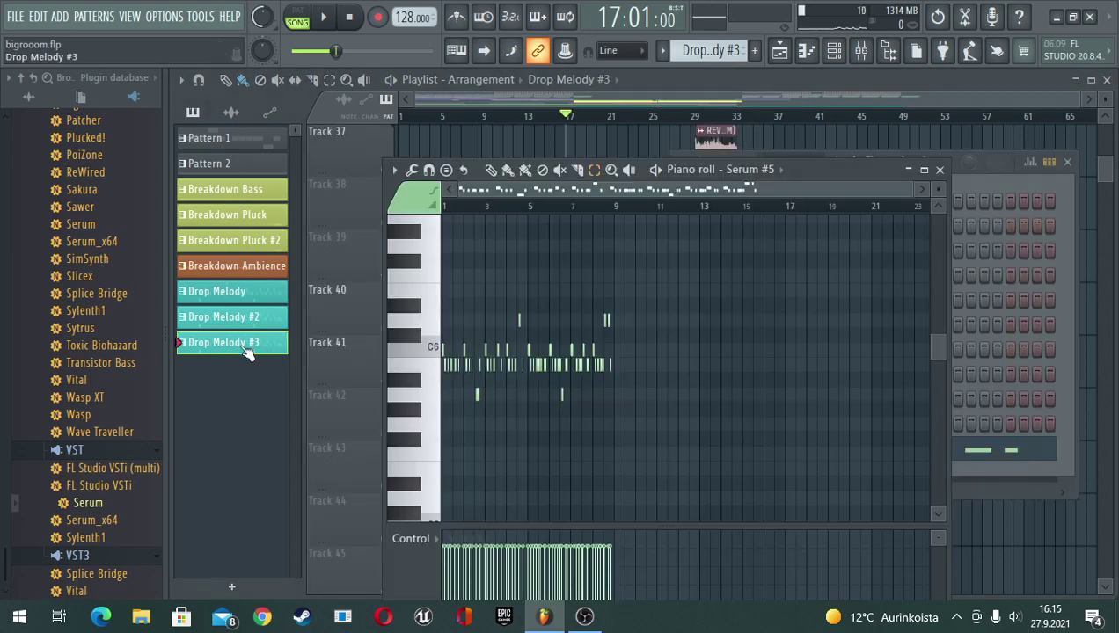
click(744, 173)
click(691, 139)
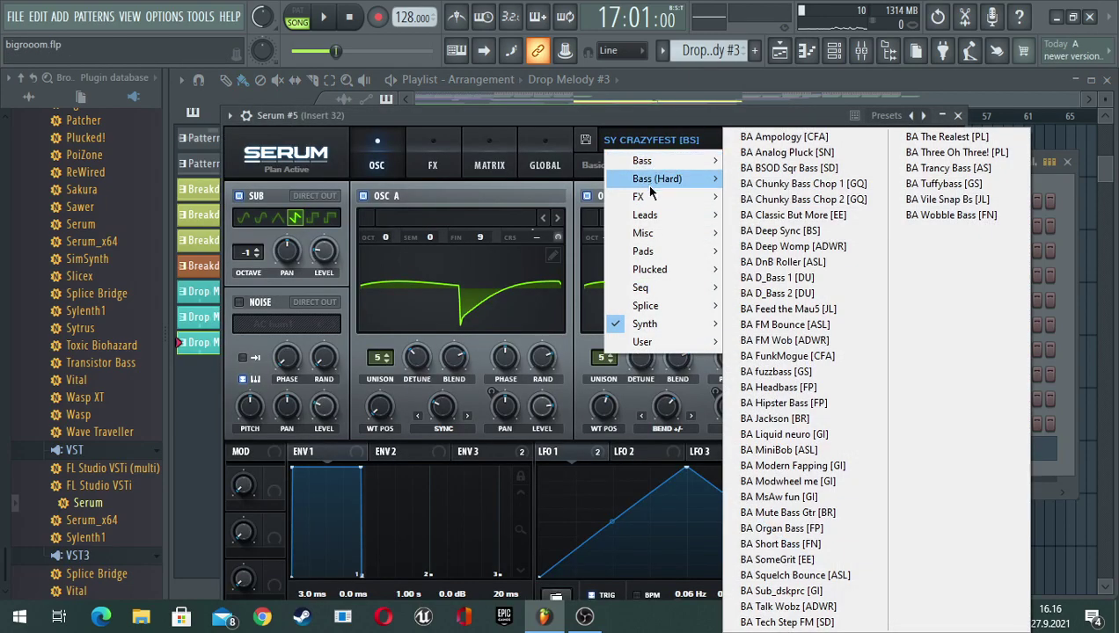
mouse_move(652, 225)
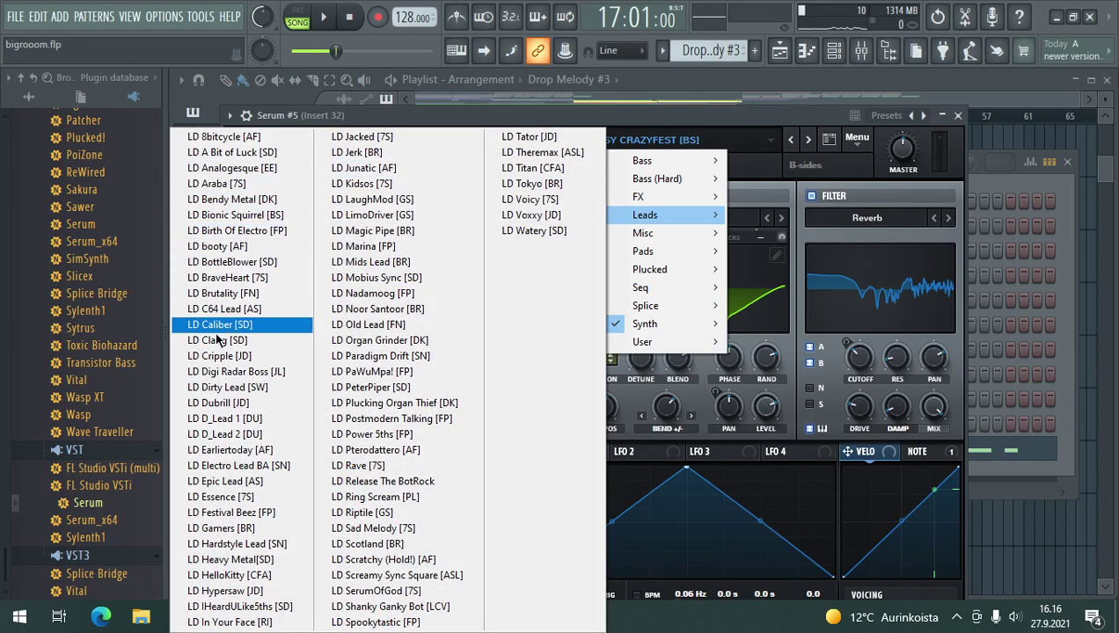
click(227, 201)
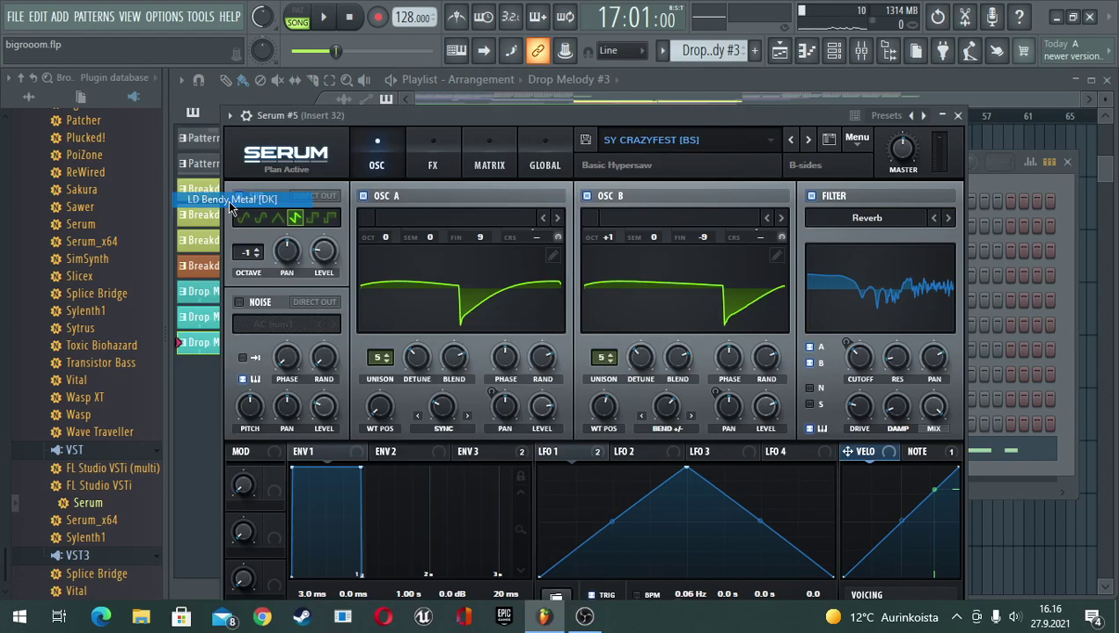
drag(641, 121, 626, 119)
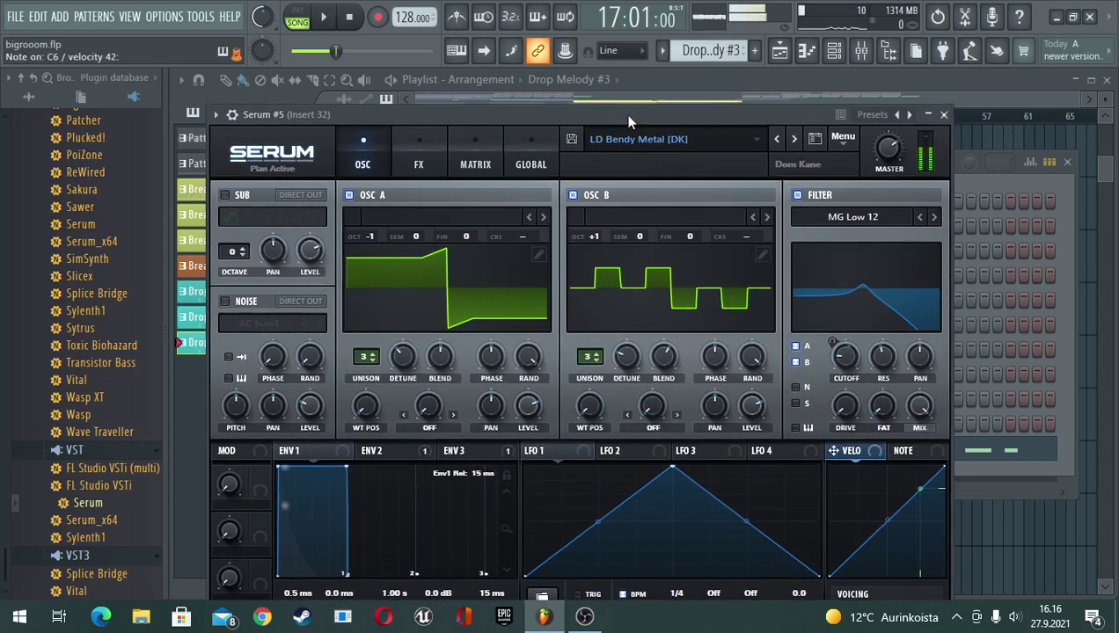
Advance Serum #5 past LD Bionic Squirrel [BS] to the preset LD booty [AF] and audition the pattern with it
click(795, 141)
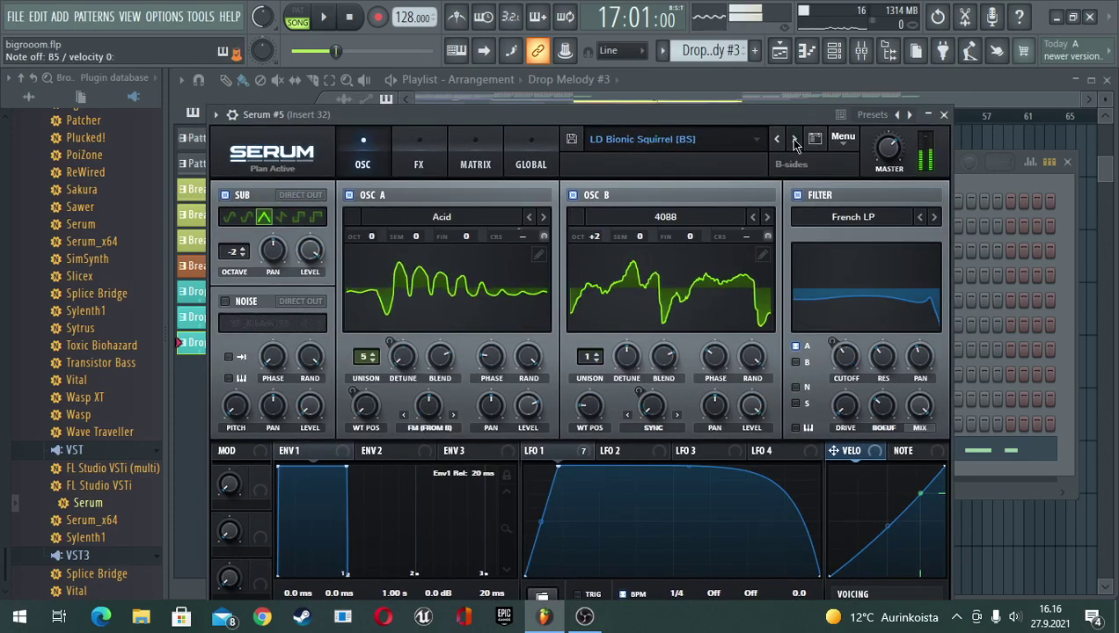
click(795, 141)
click(794, 140)
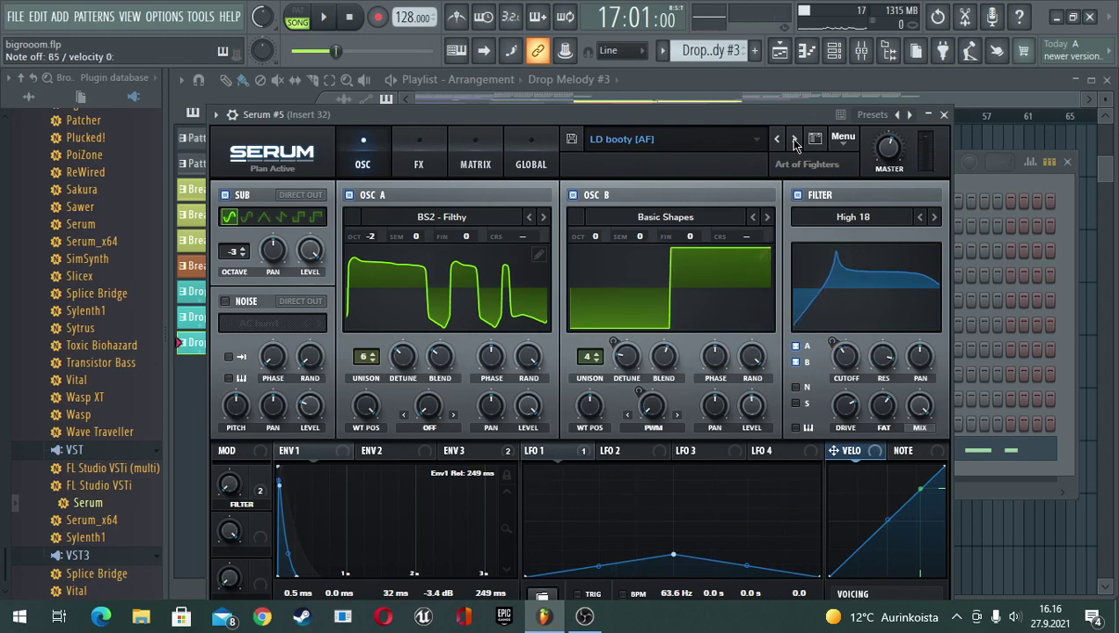
key(space)
click(297, 20)
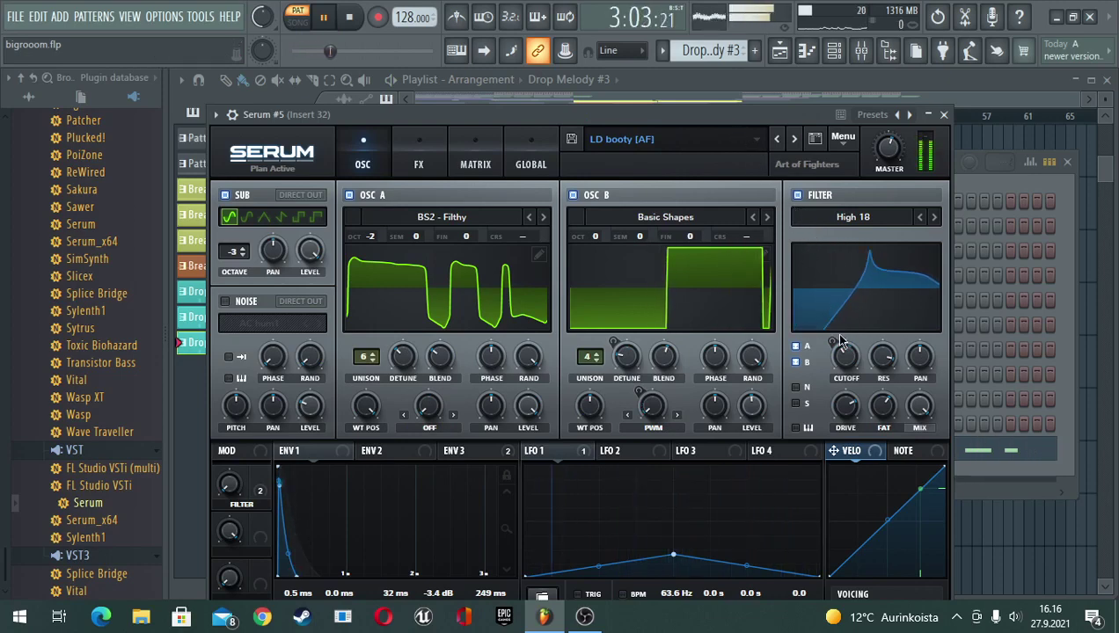
Adjust the LD booty filter's cutoff, lower its drive to 49 % and reduce its resonance during playback, and return to the playlist
mouse_move(841, 353)
mouse_down()
mouse_move(838, 314)
mouse_move(841, 393)
mouse_move(842, 361)
mouse_up()
drag(844, 405, 841, 455)
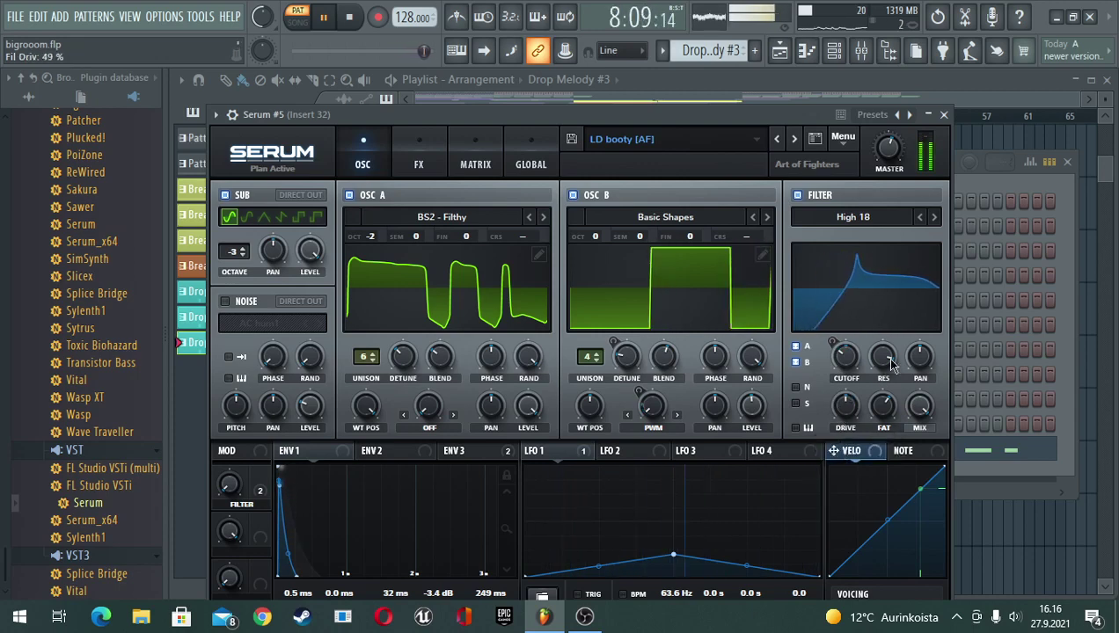
drag(882, 362, 881, 433)
key(space)
drag(793, 115, 816, 332)
click(818, 80)
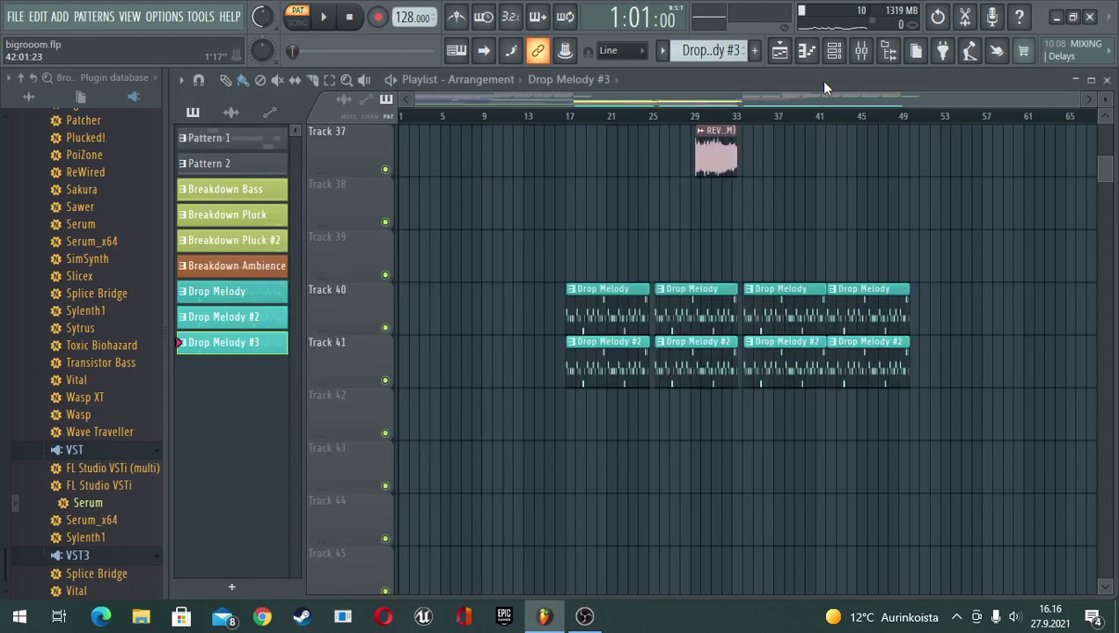
Place a Drop Melody #3 clip on track 42 near bar 17, aligned with the start of the first clips above it
scroll(641, 297, down, 2)
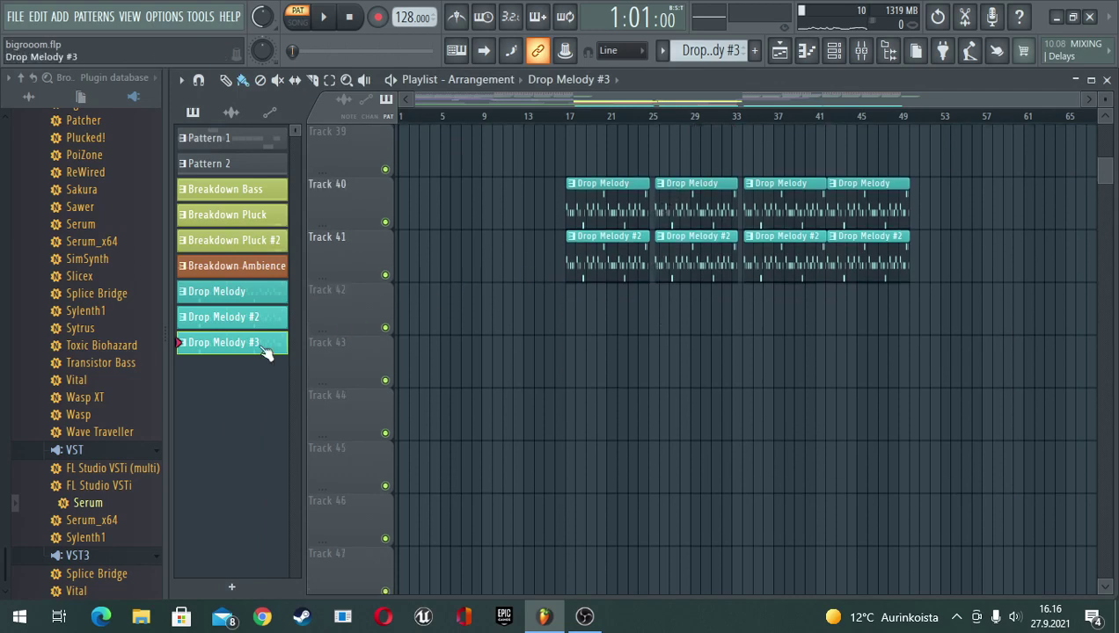
drag(267, 353, 569, 317)
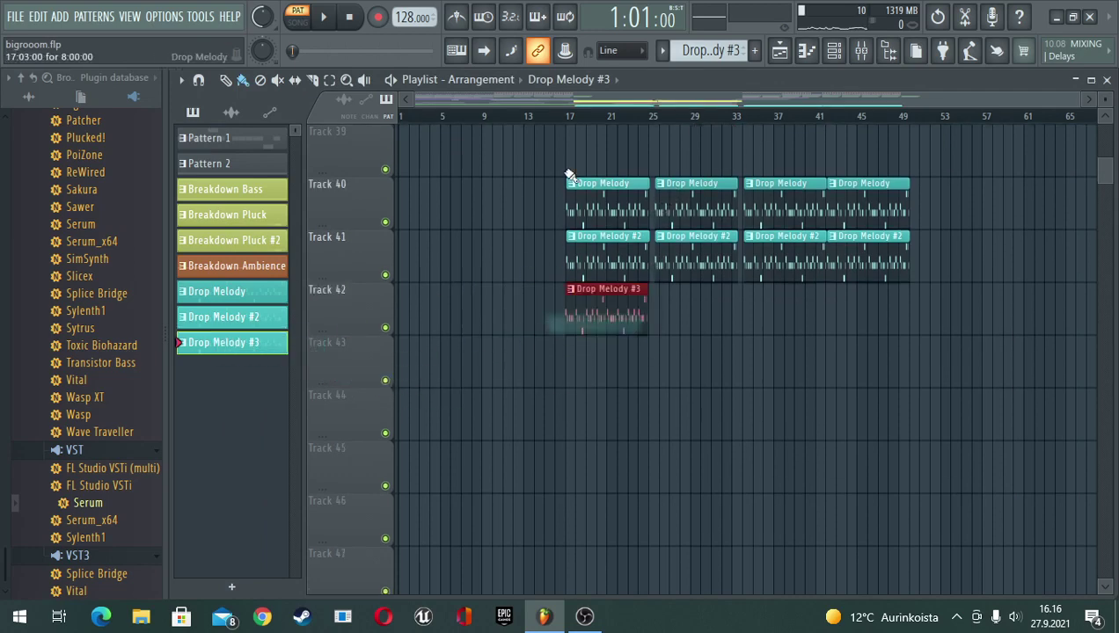
scroll(582, 120, up, 2)
scroll(583, 121, up, 4)
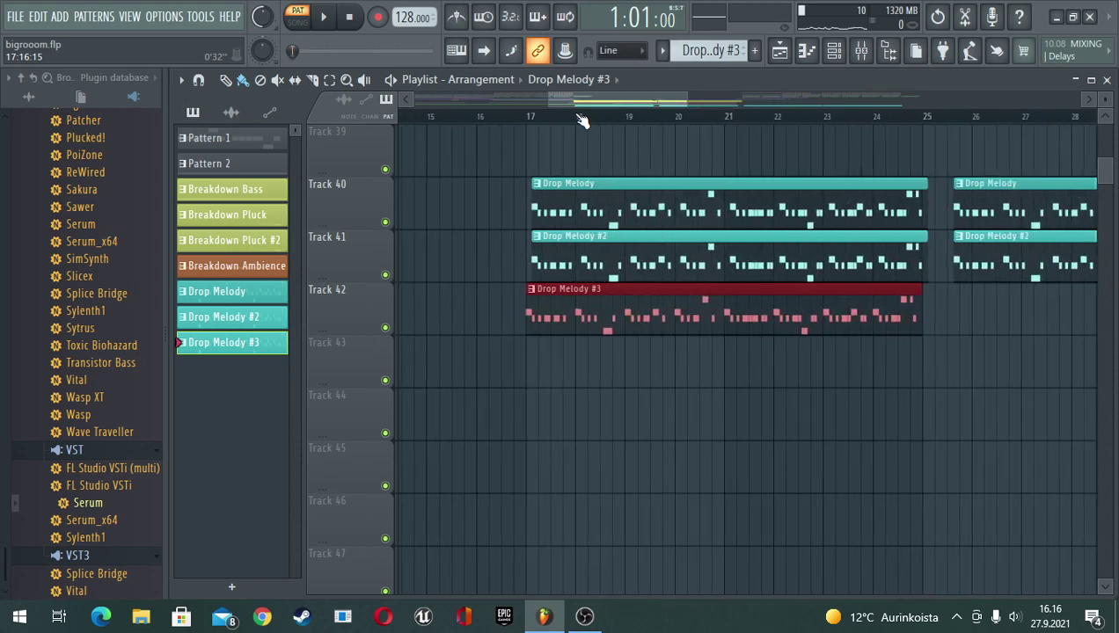
drag(537, 302, 547, 302)
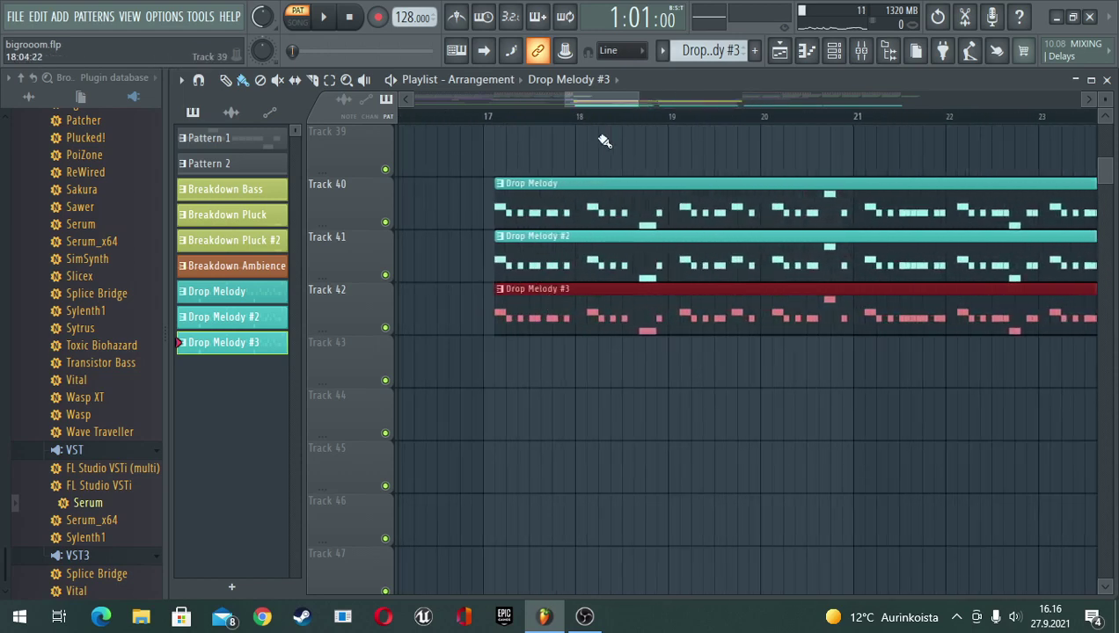
Solo tracks 40, 41 and 42 and play the three drop melody layers together from the start of their clips
key(space)
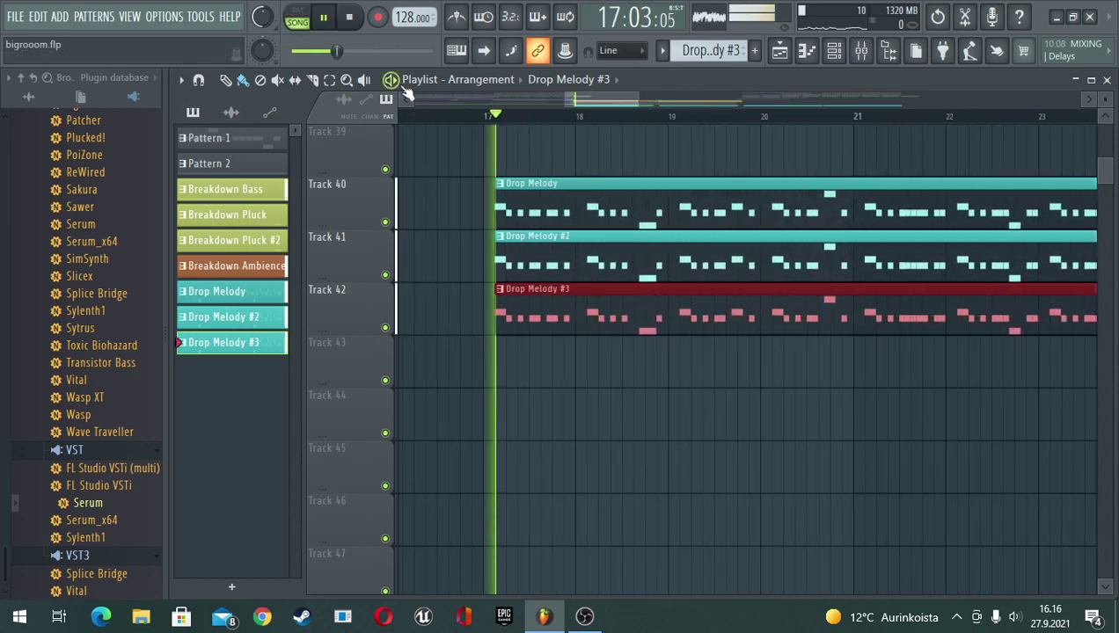
key(space)
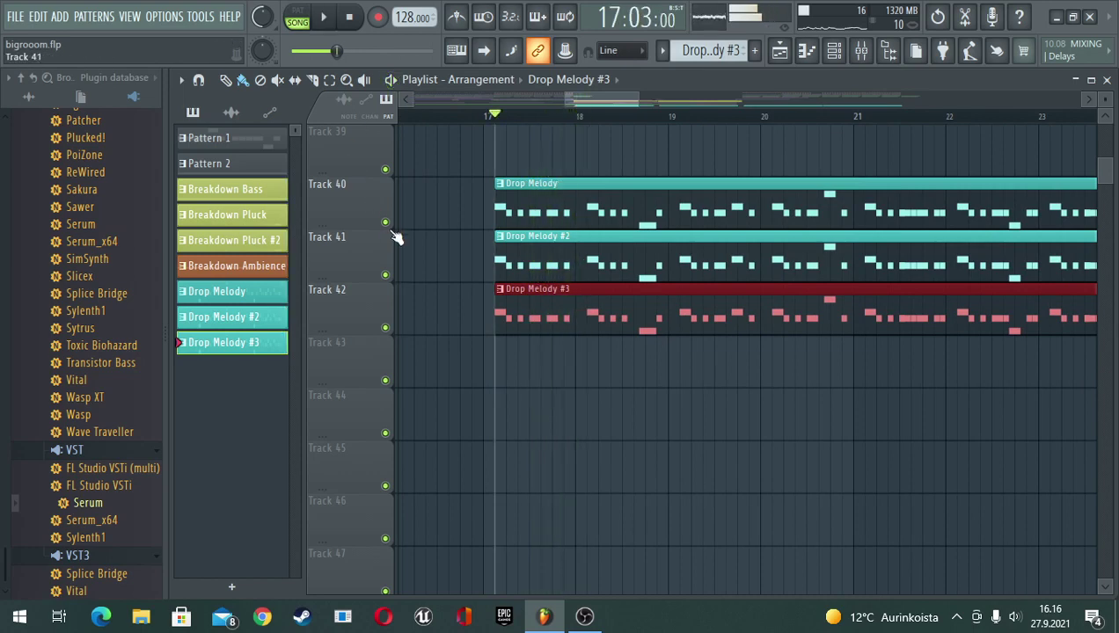
right_click(386, 222)
click(387, 276)
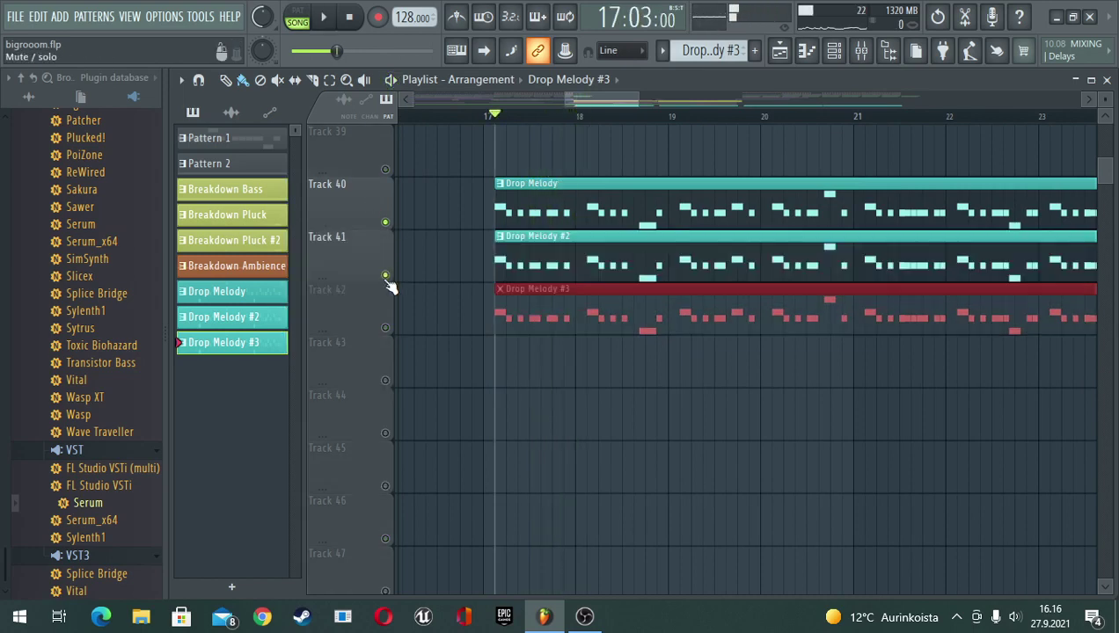
click(386, 328)
key(space)
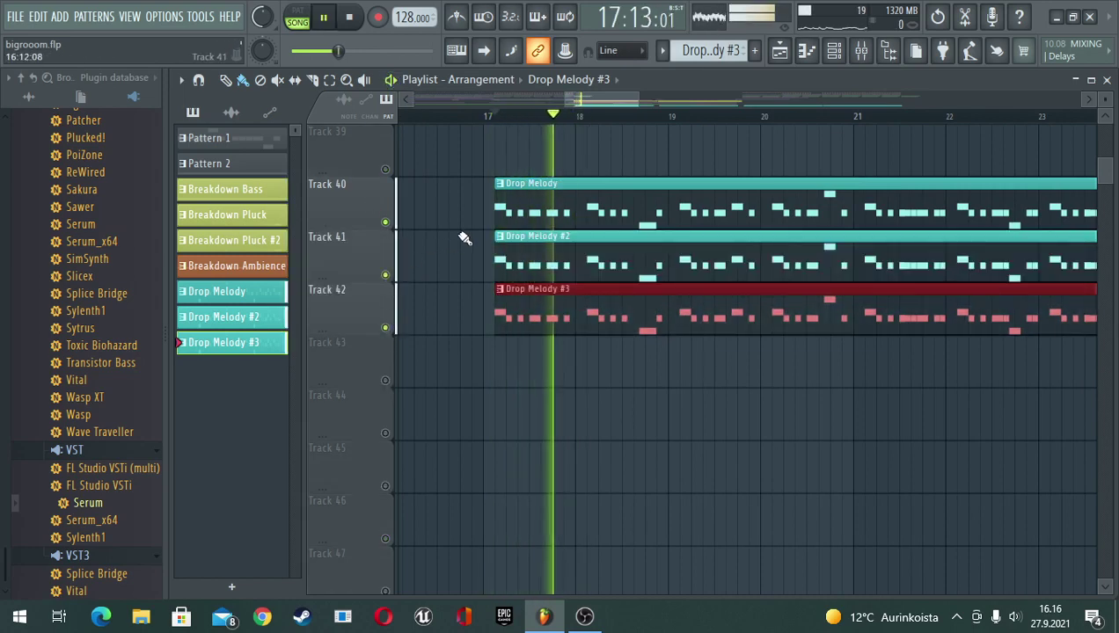
scroll(692, 122, down, 2)
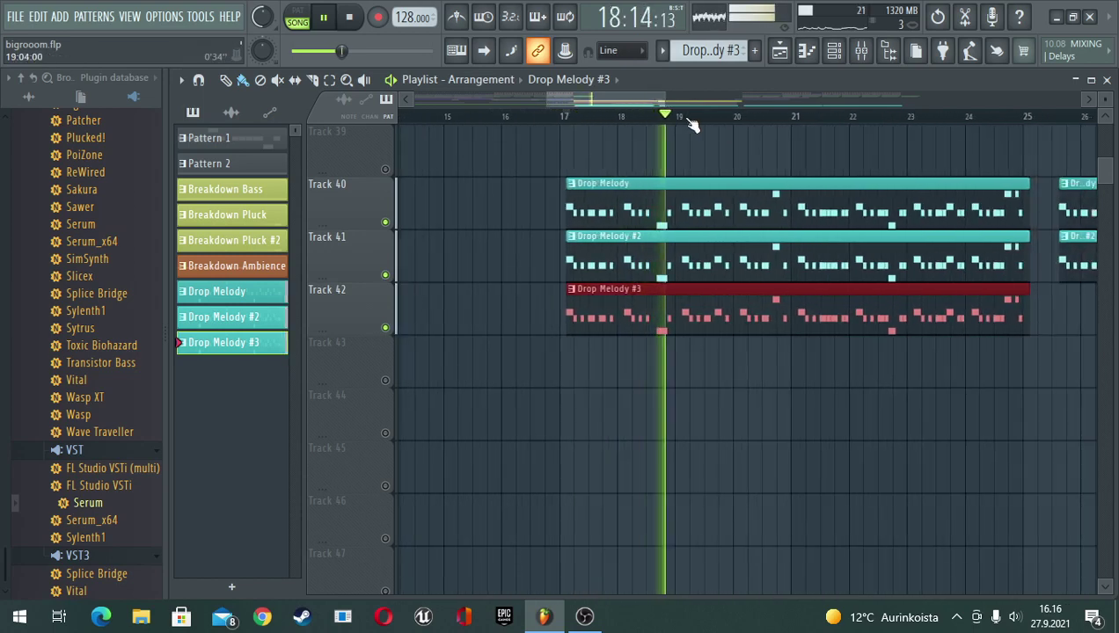
scroll(691, 115, down, 2)
key(space)
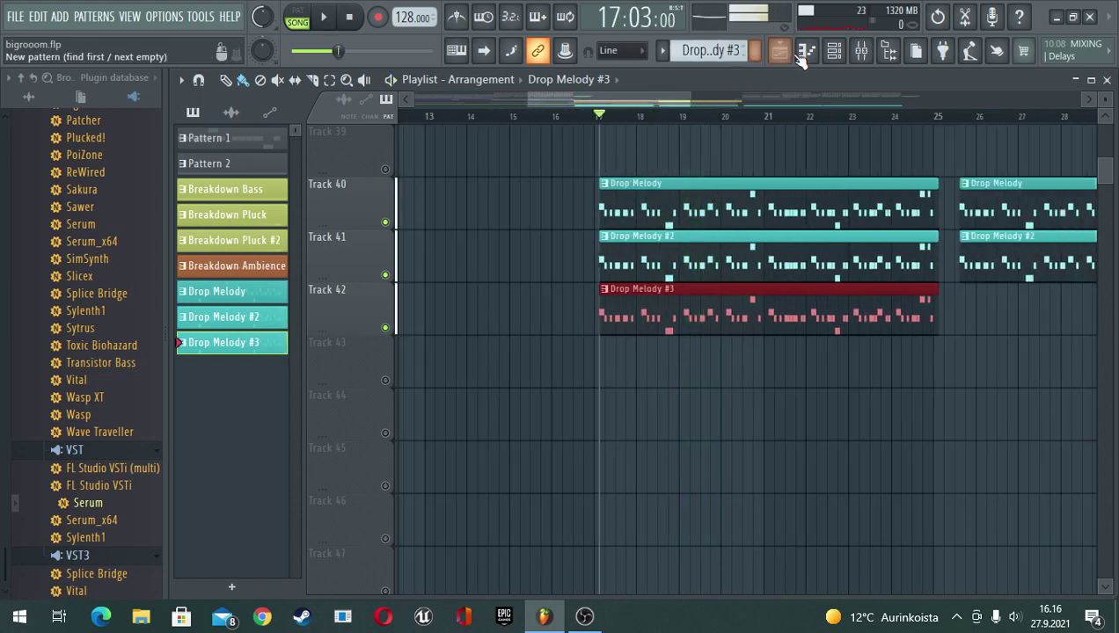
Lower the volume of mixer Insert 32 to 62% (-9.2 dB) while comparing it with the other melody layers during playback
click(862, 53)
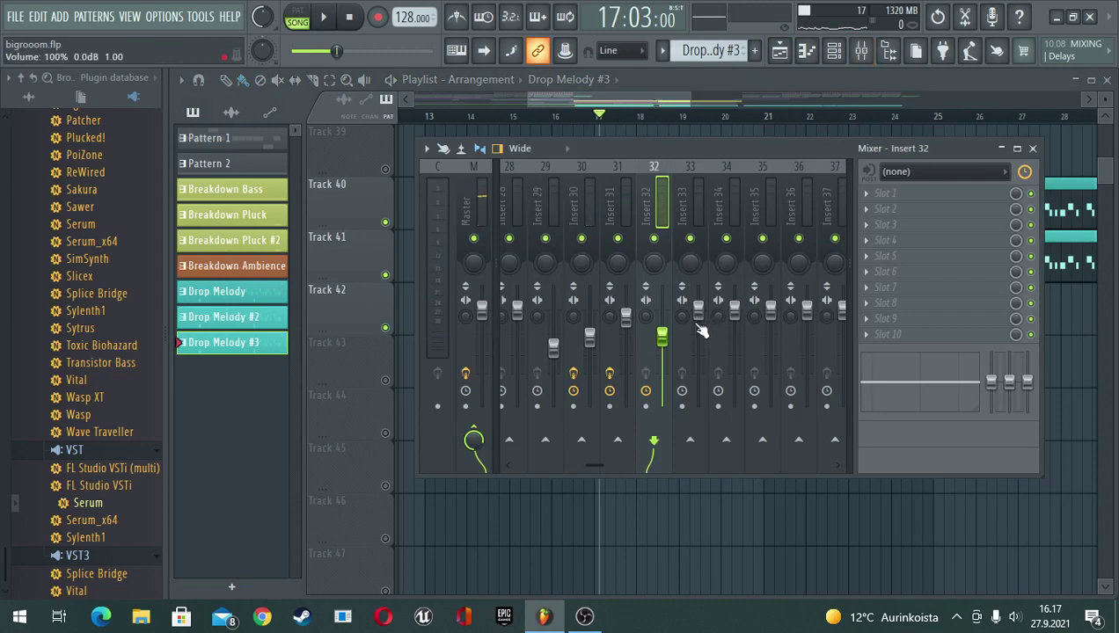
key(space)
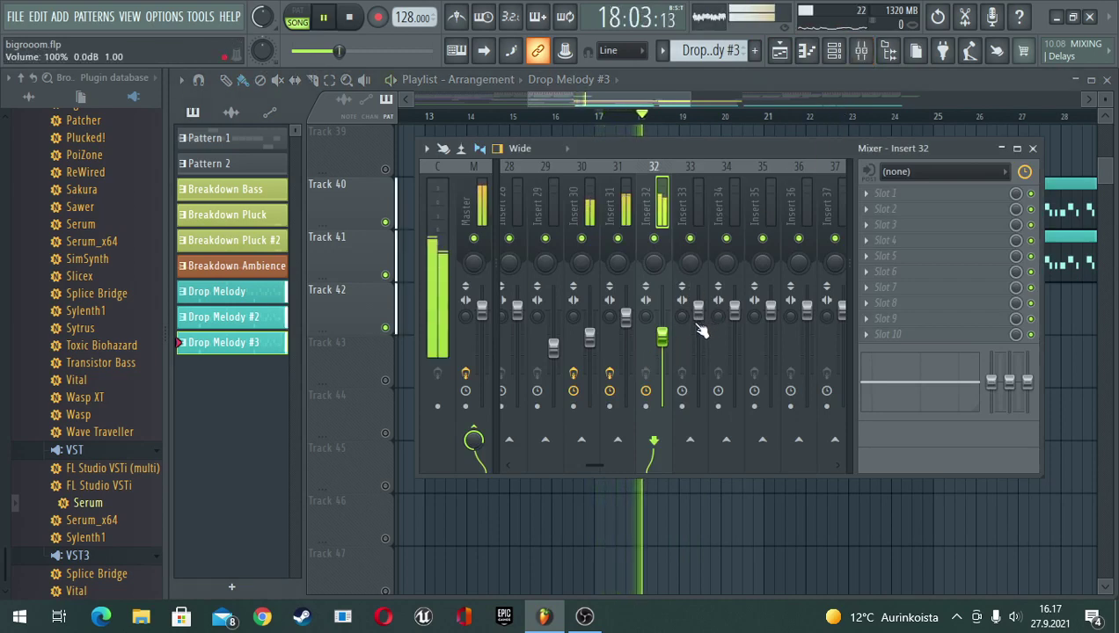
key(space)
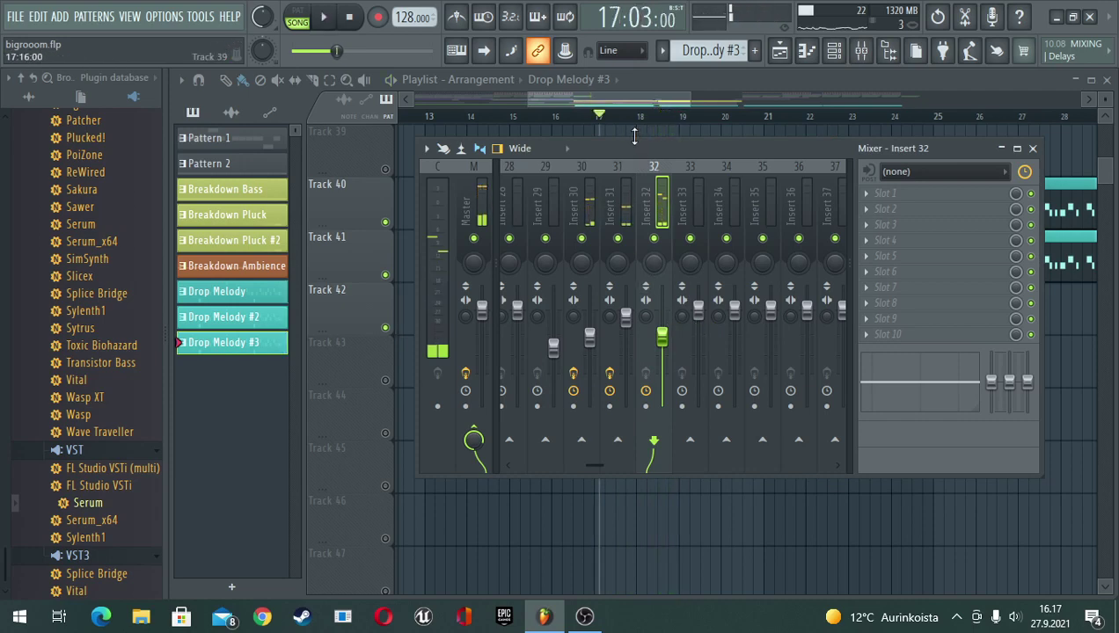
key(space)
mouse_move(662, 338)
mouse_down()
mouse_move(662, 322)
mouse_move(661, 346)
mouse_up()
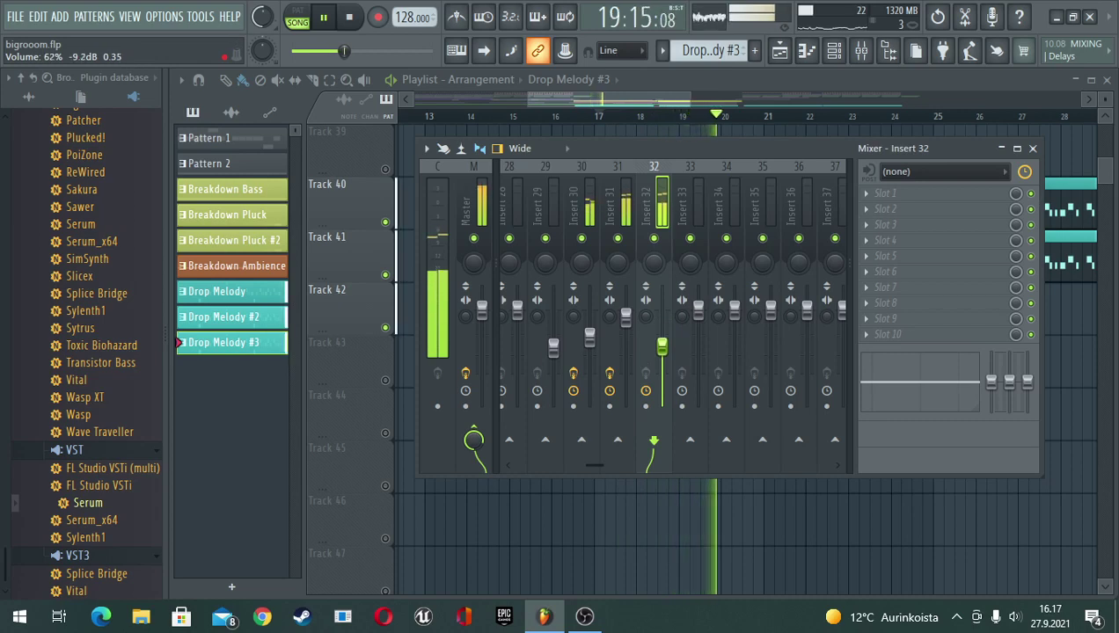
key(space)
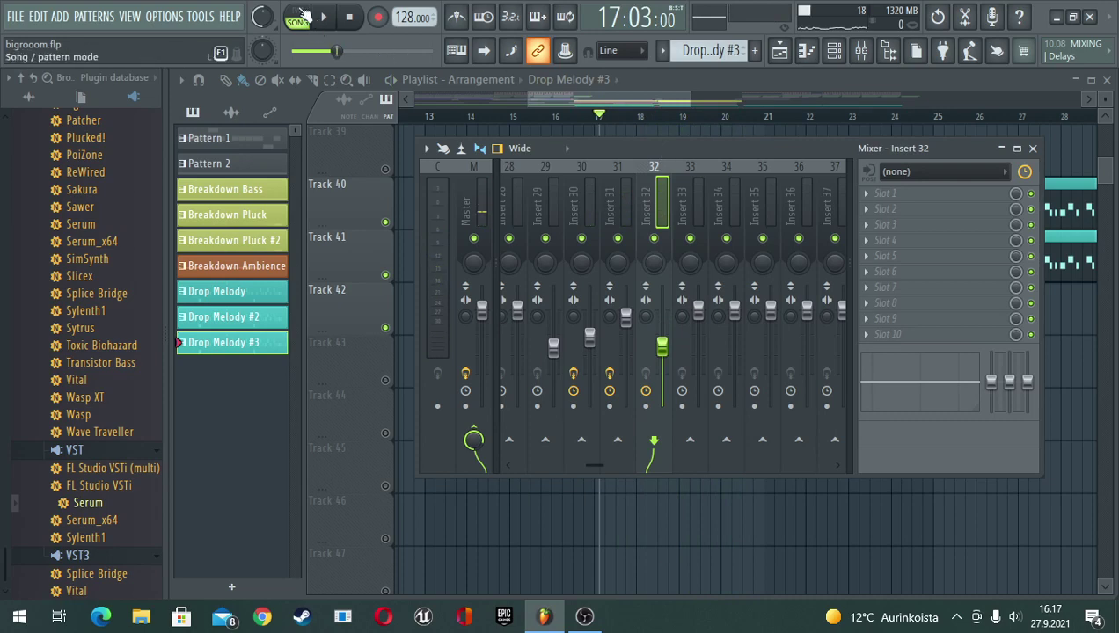
Switch playback to pattern mode, load Fruity Parametric EQ 2 into the first effect slot of Insert 32, and briefly play the pattern
key(space)
key(space)
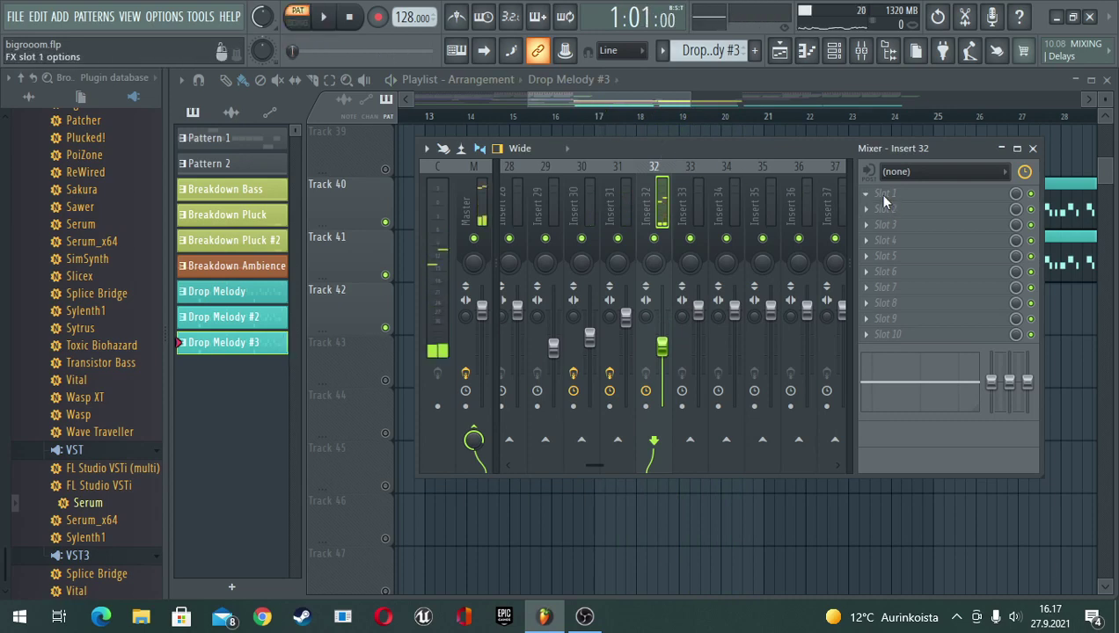
click(887, 194)
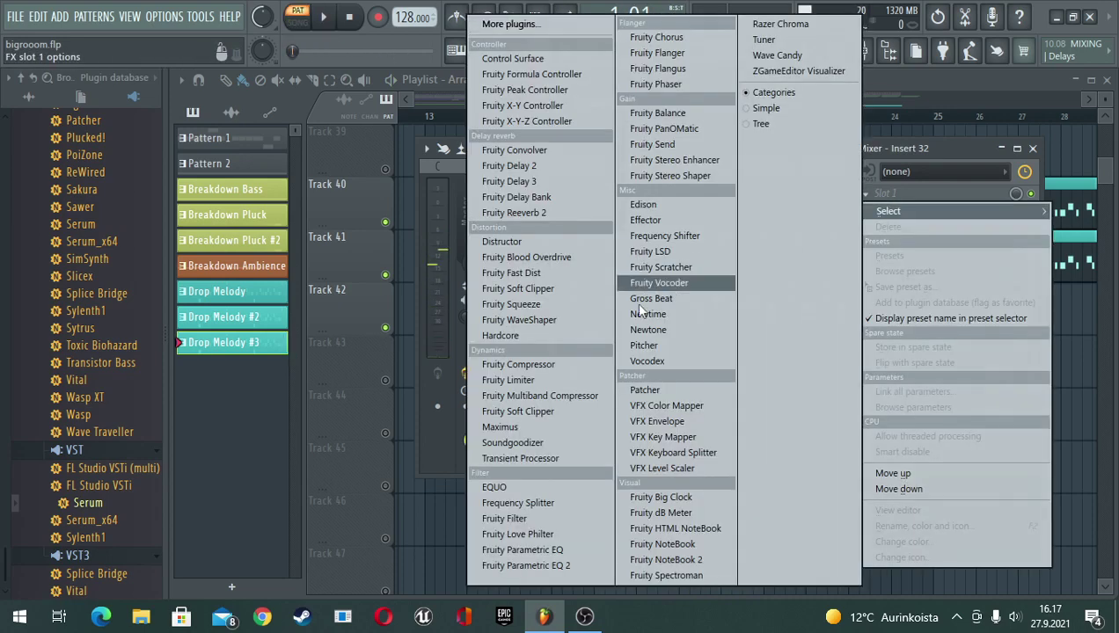
click(533, 563)
drag(601, 195, 769, 138)
key(space)
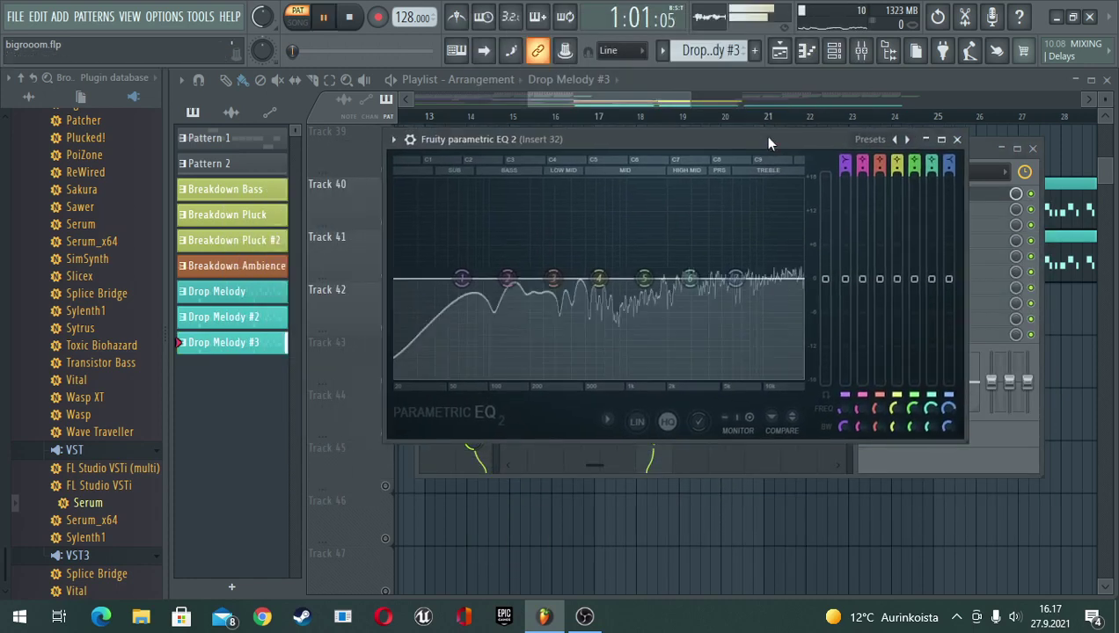
key(space)
Try the 20Hz + 18kHz cut EQ preset during playback, sweeping band 1's high pass up to 322 Hz and back and adjusting band 7's low pass
click(908, 145)
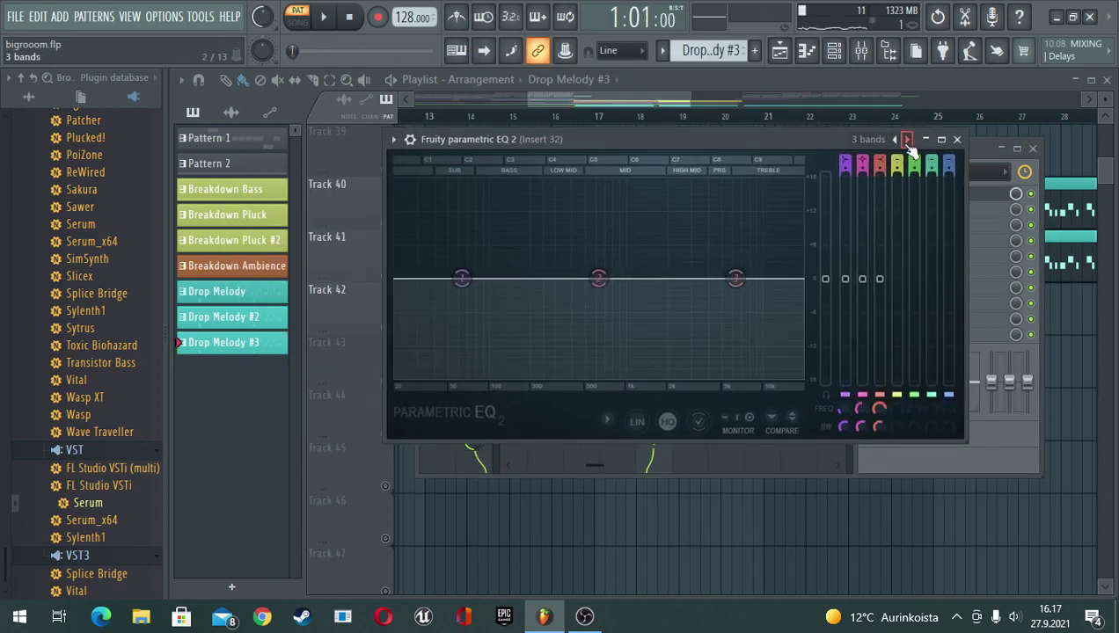
click(908, 143)
key(space)
drag(398, 280, 452, 279)
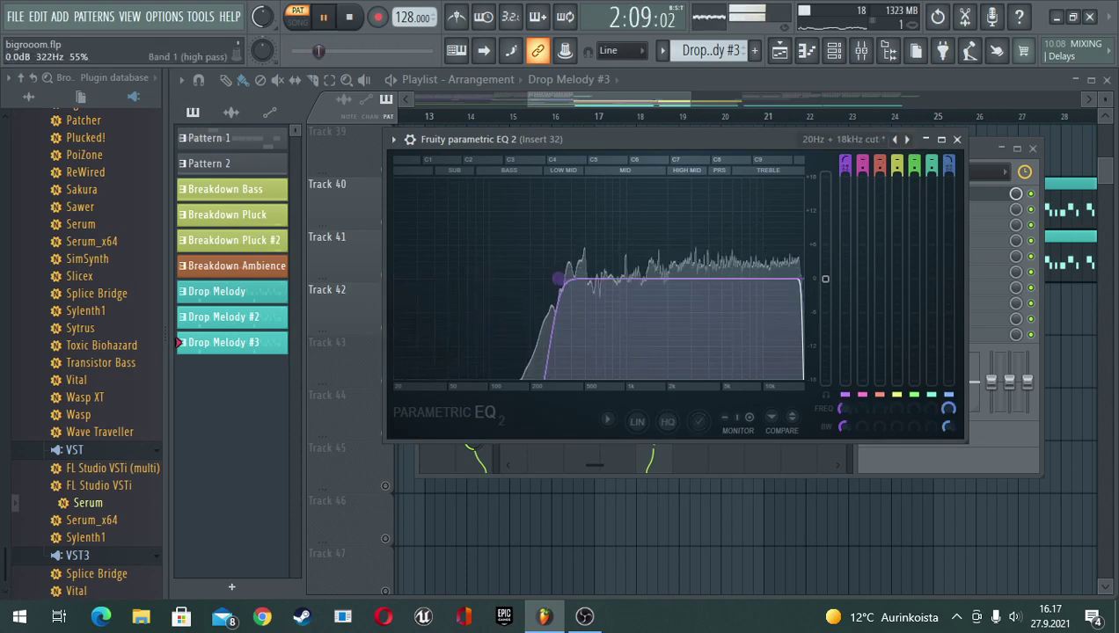
drag(558, 279, 424, 280)
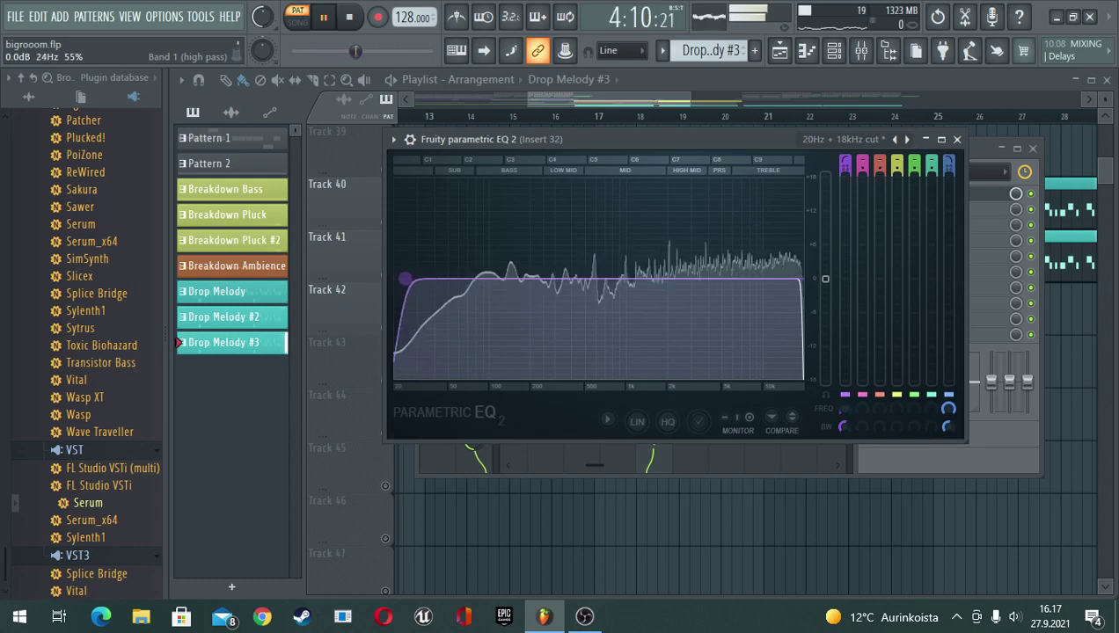
mouse_move(799, 280)
mouse_down()
mouse_move(554, 280)
mouse_move(799, 280)
mouse_up()
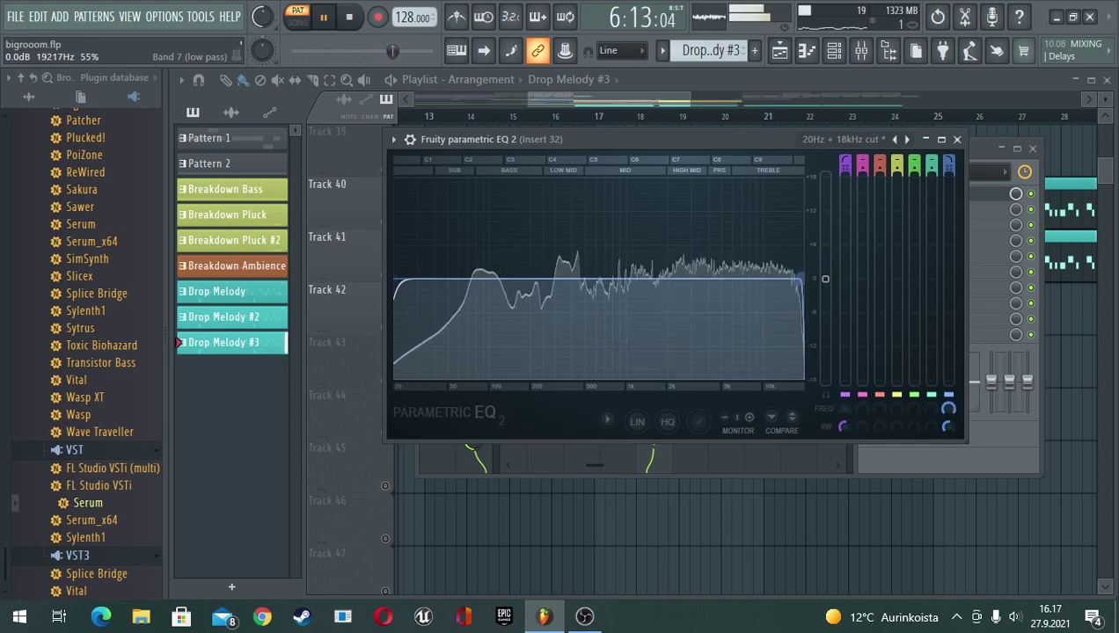
Switch the EQ to the 3 bands preset and pull band 3 down to its minimum gain to cut the highs during playback
click(897, 141)
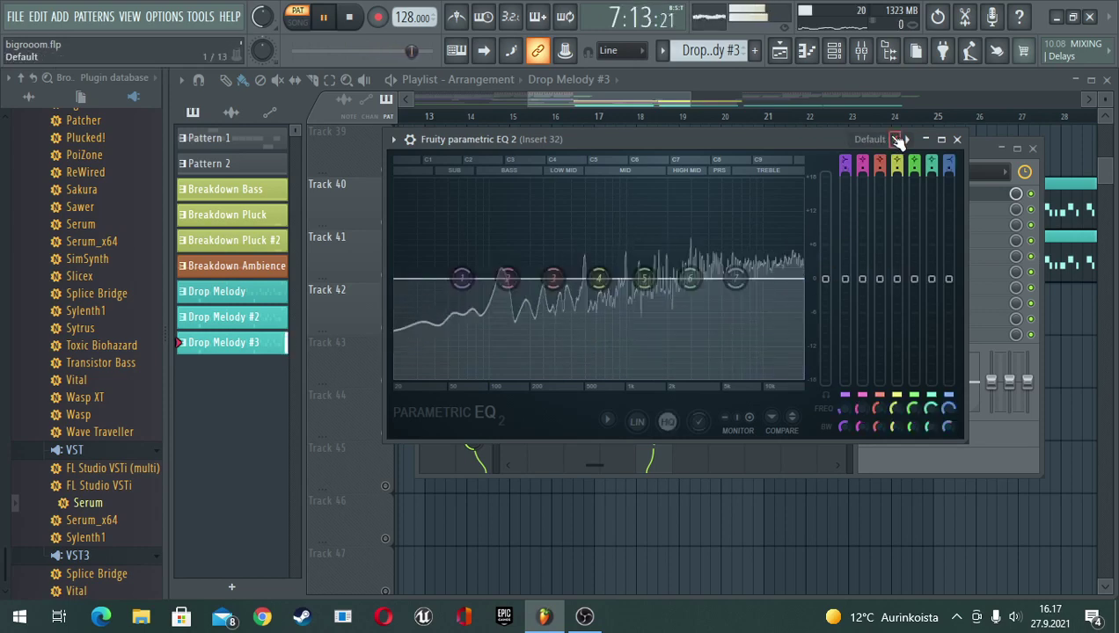
click(907, 139)
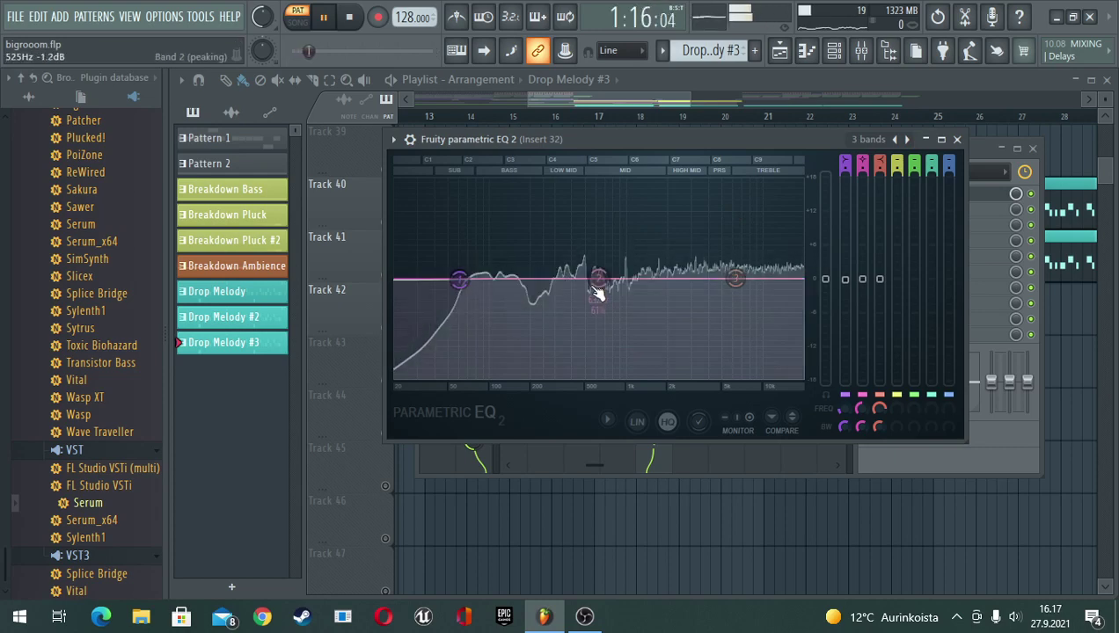
drag(735, 279, 708, 376)
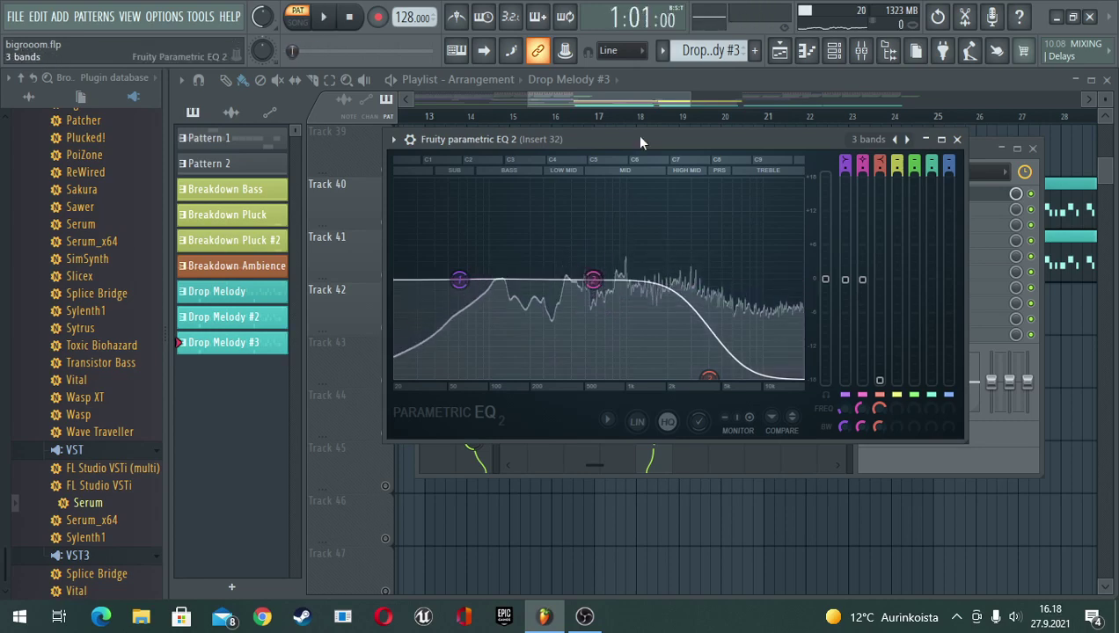
Return to song mode in the playlist and play the three drop melody layers together from bar 17
click(302, 21)
key(space)
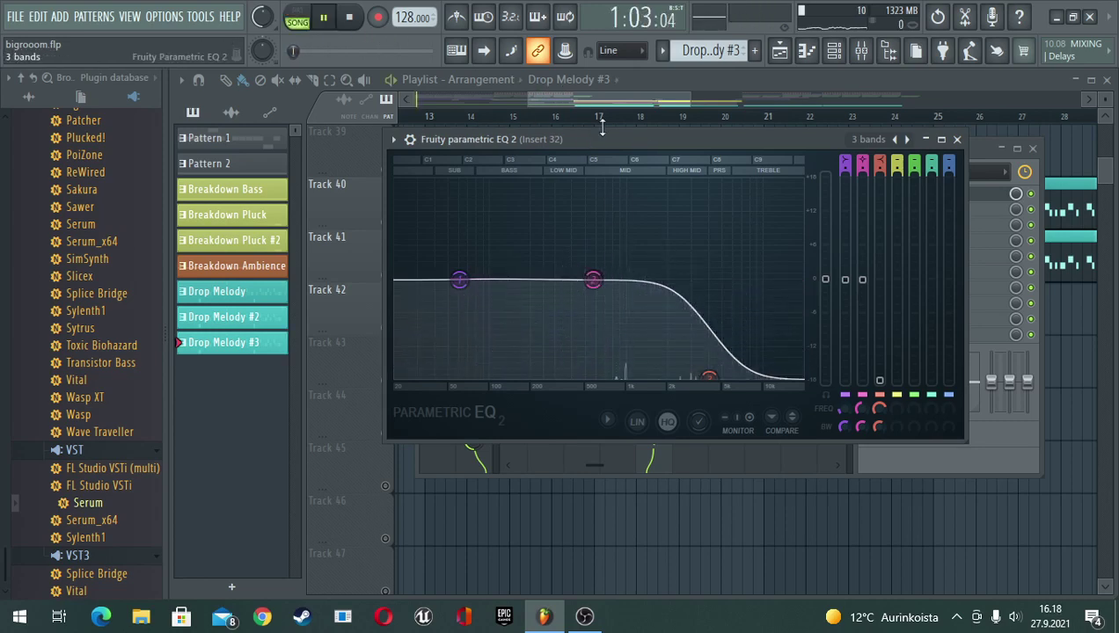
click(622, 81)
key(space)
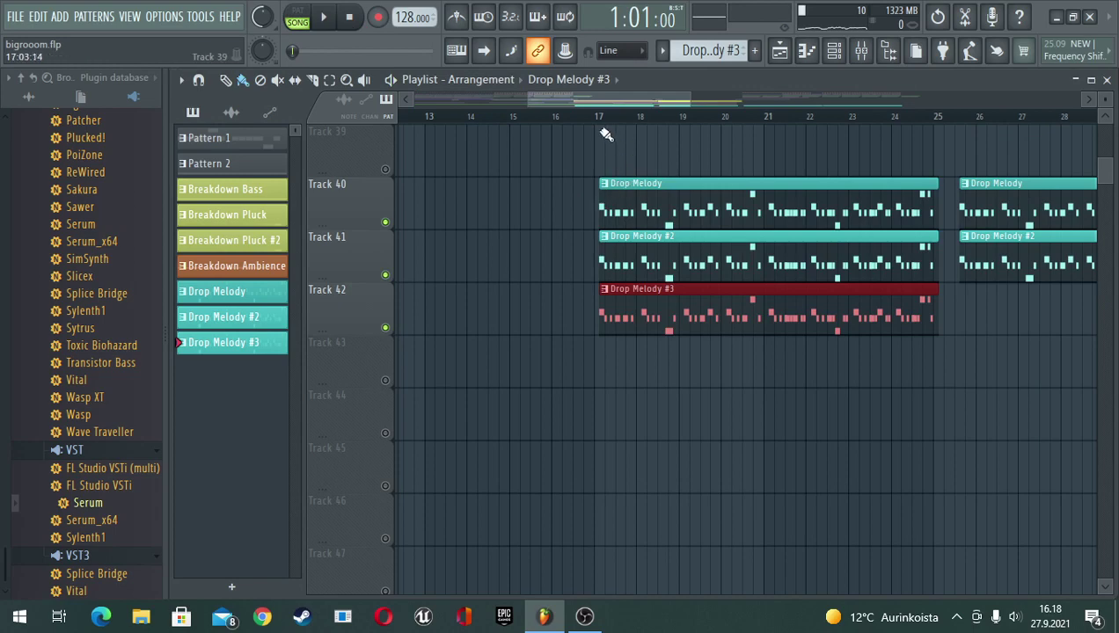
key(space)
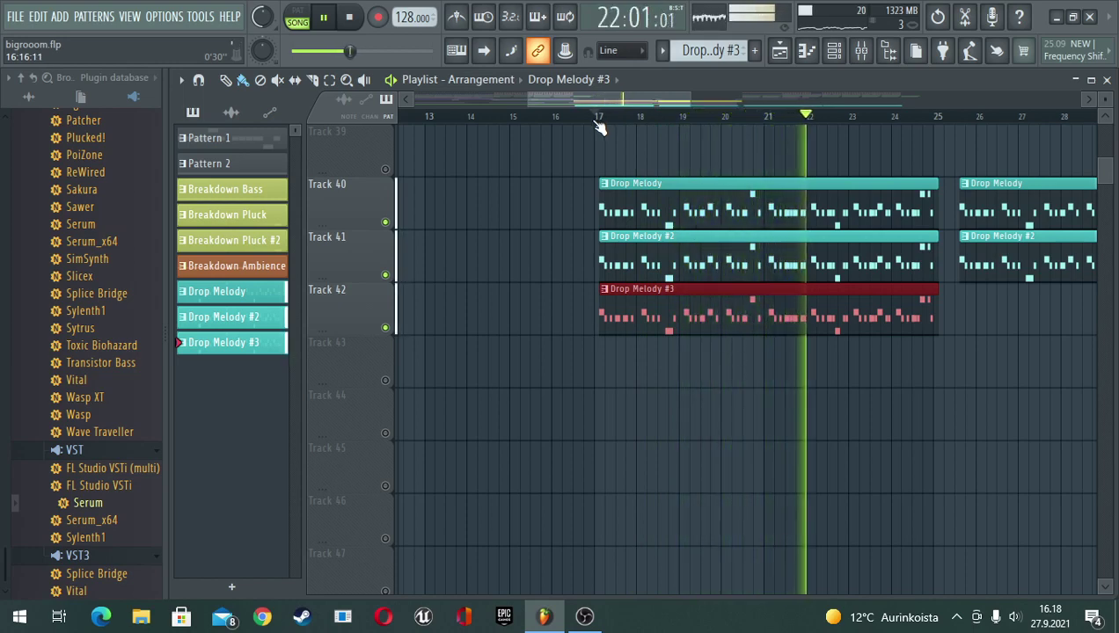
key(space)
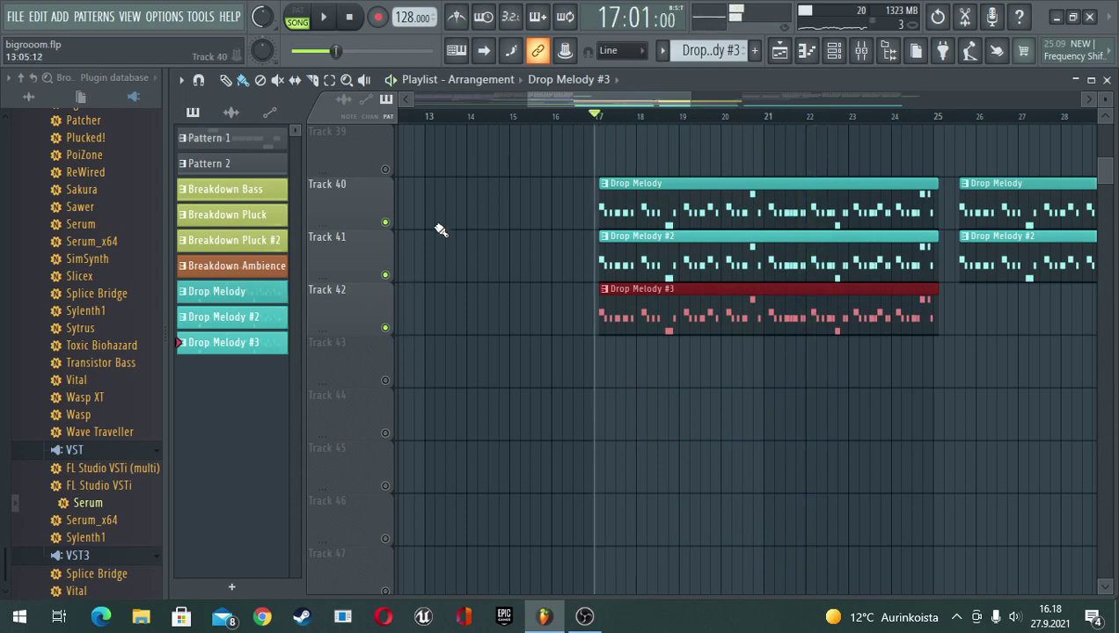
Mute tracks 40 and 41 and play the Drop Melody #3 clip on its own from bar 17
click(385, 275)
click(386, 224)
key(space)
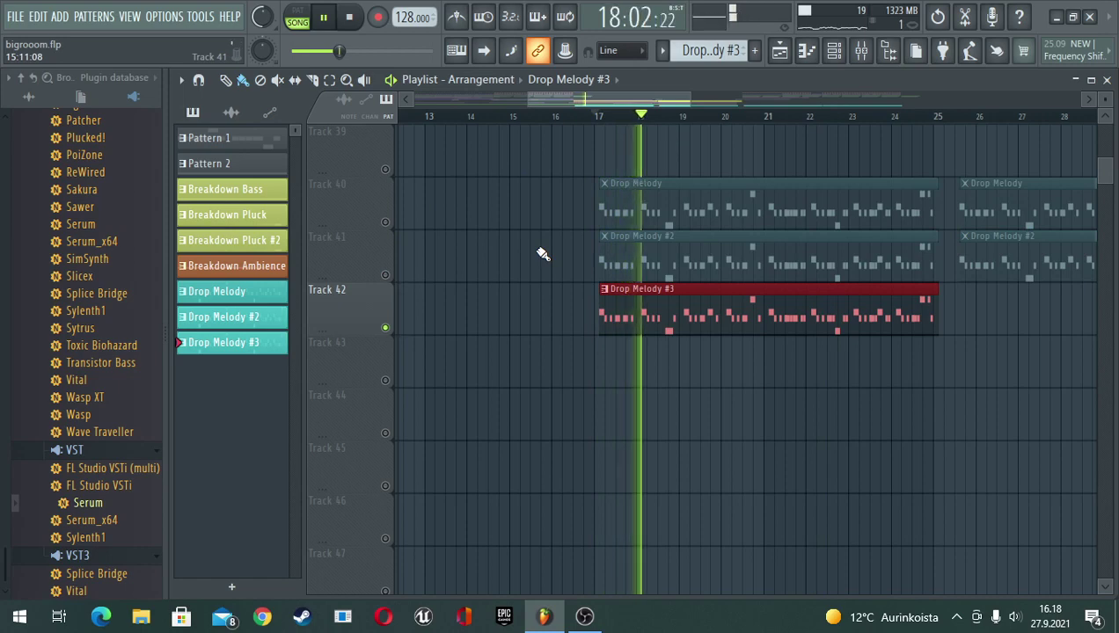
key(space)
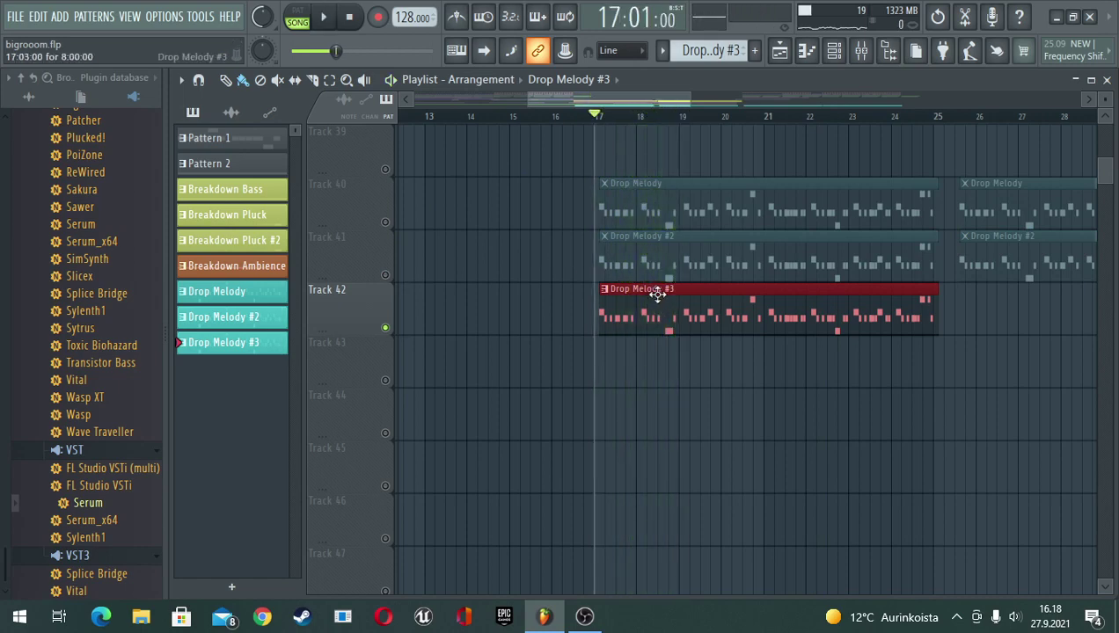
Open the Drop Melody #3 clip in the piano roll, select all its notes and lengthen them by one step
double_click(662, 300)
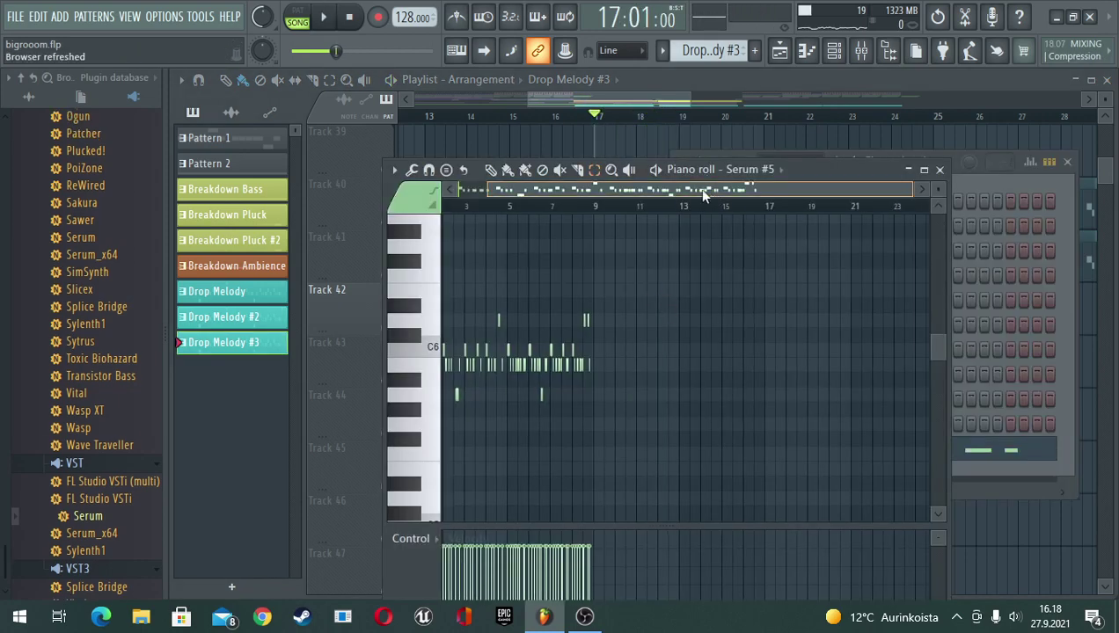
drag(702, 190, 664, 190)
drag(912, 185, 881, 261)
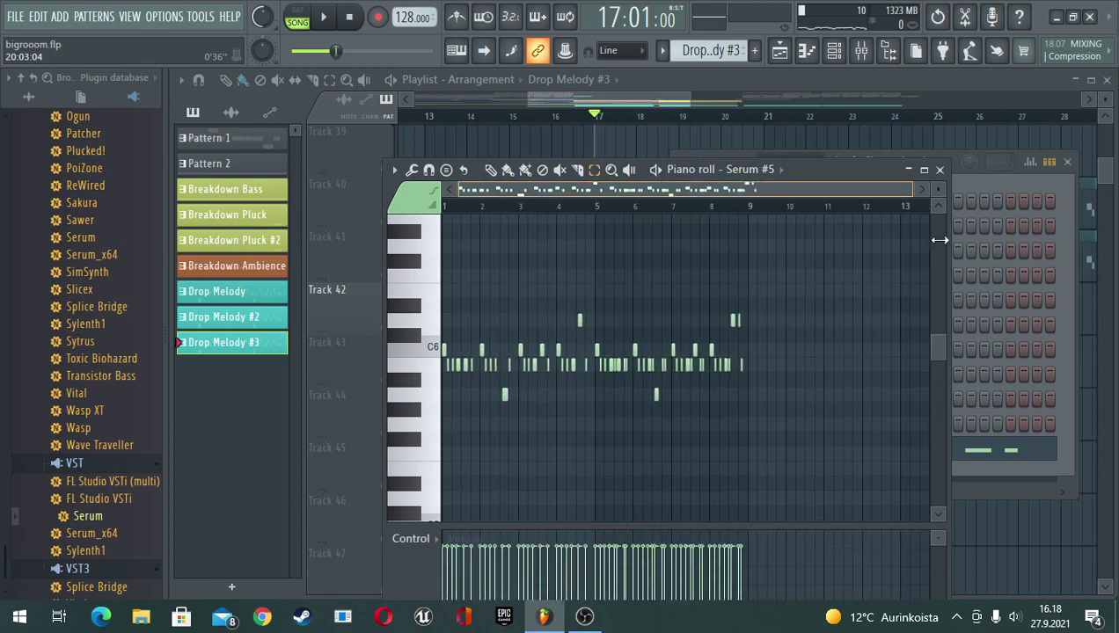
drag(792, 287, 341, 417)
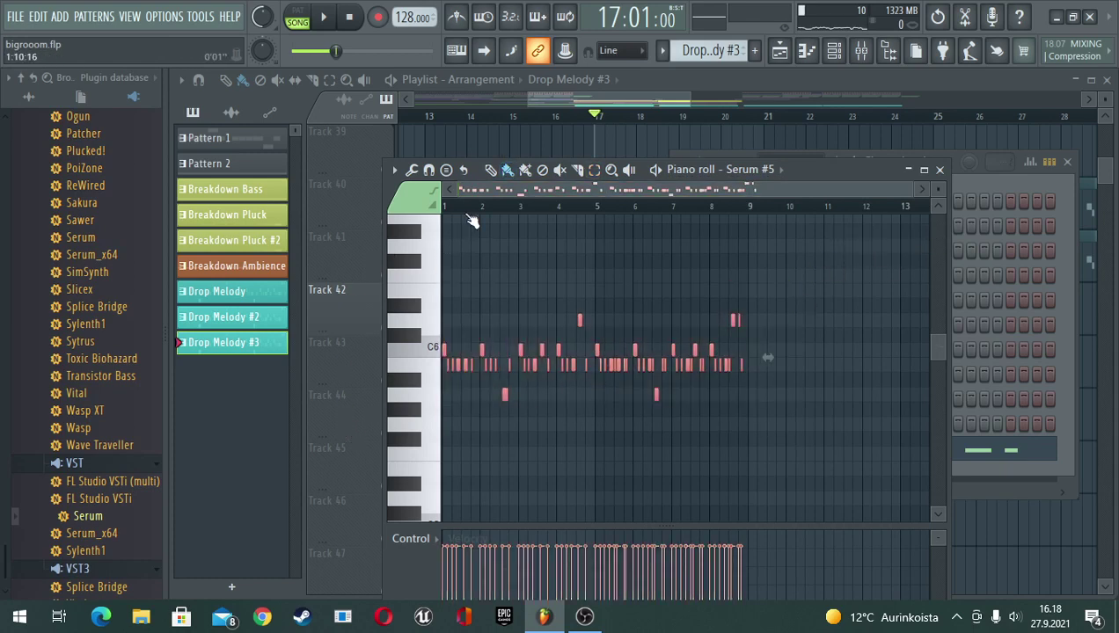
scroll(457, 219, up, 3)
scroll(457, 219, up, 5)
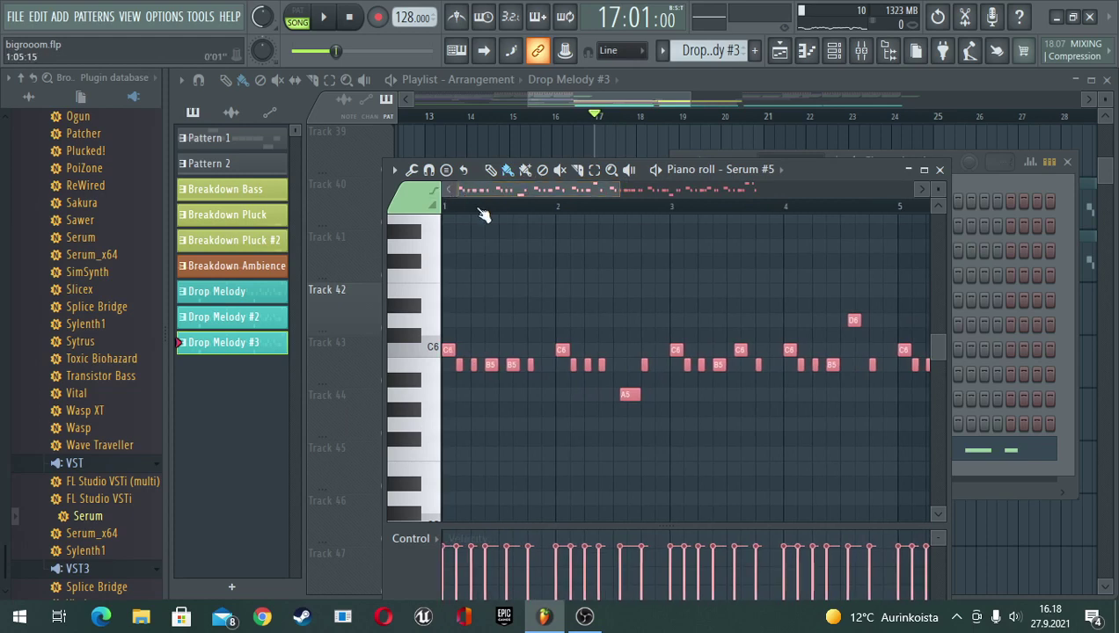
scroll(484, 216, up, 4)
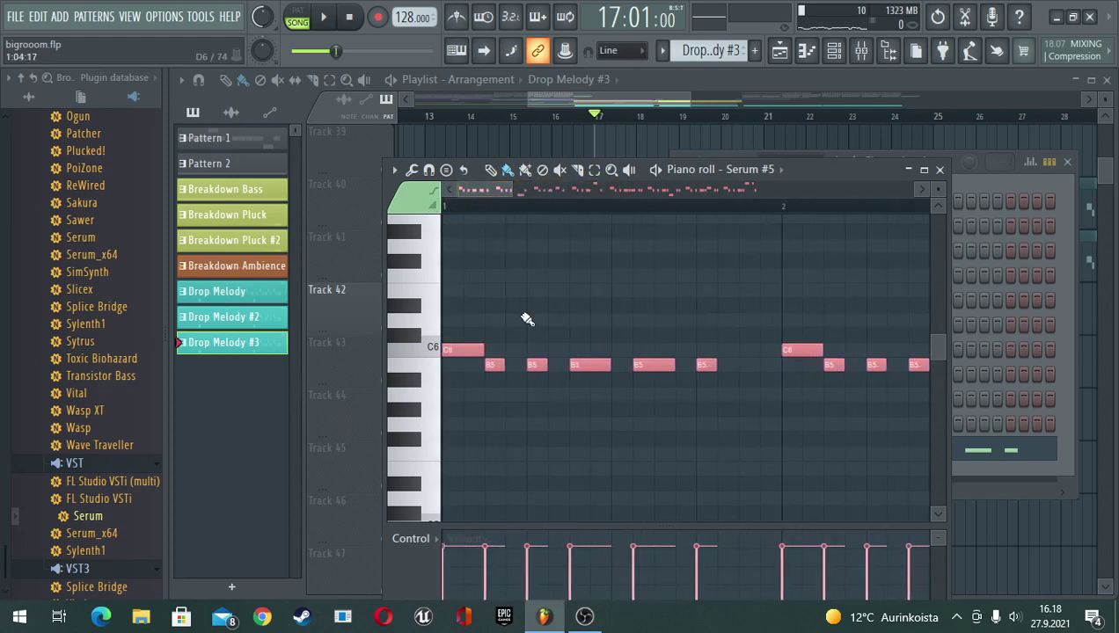
drag(514, 365, 518, 365)
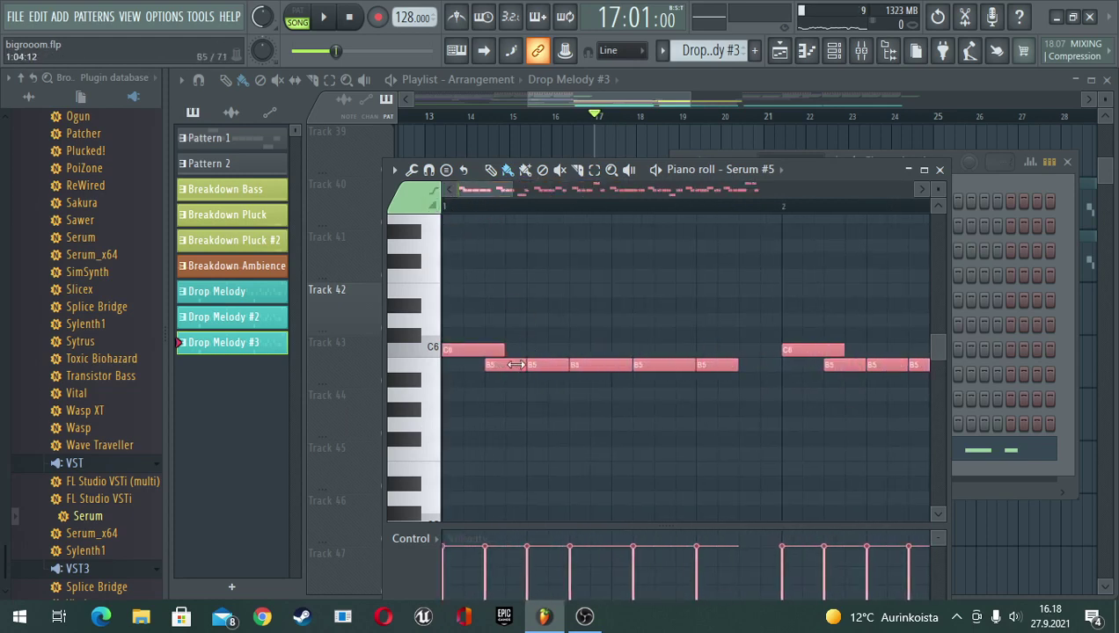
Play the lengthened Drop Melody #3 notes from the start and check them across the whole pattern
scroll(574, 211, down, 4)
key(space)
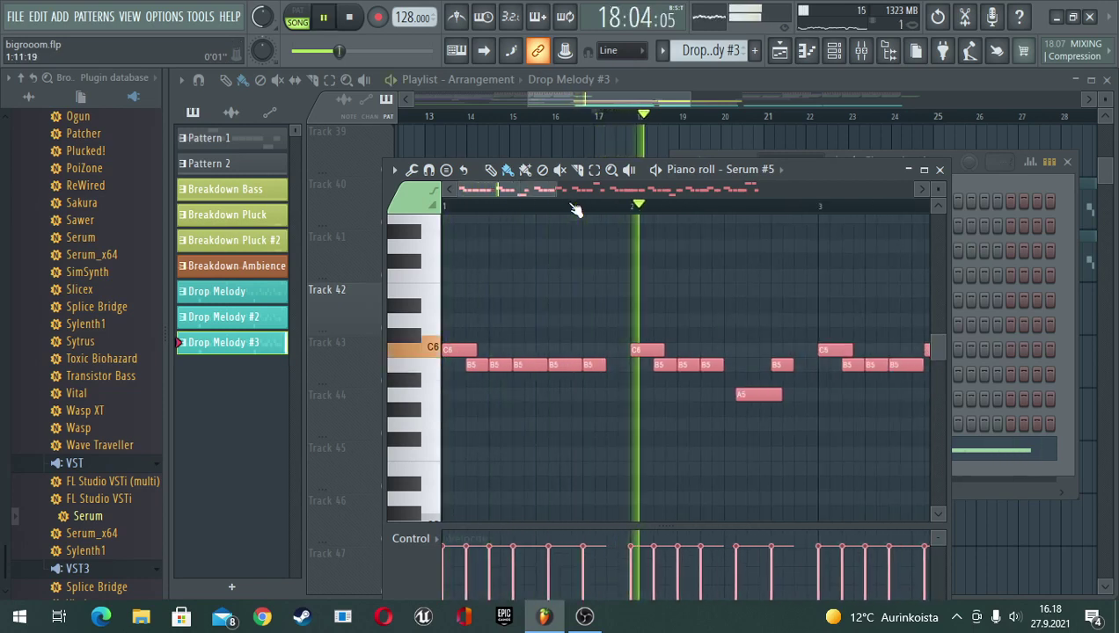
scroll(574, 211, down, 3)
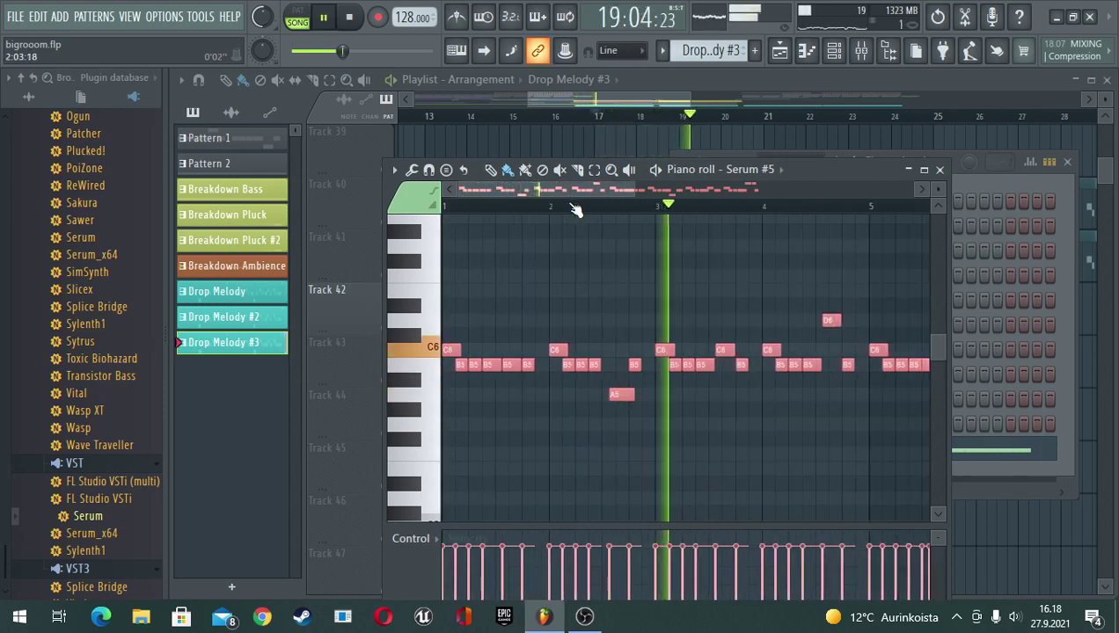
scroll(574, 211, down, 3)
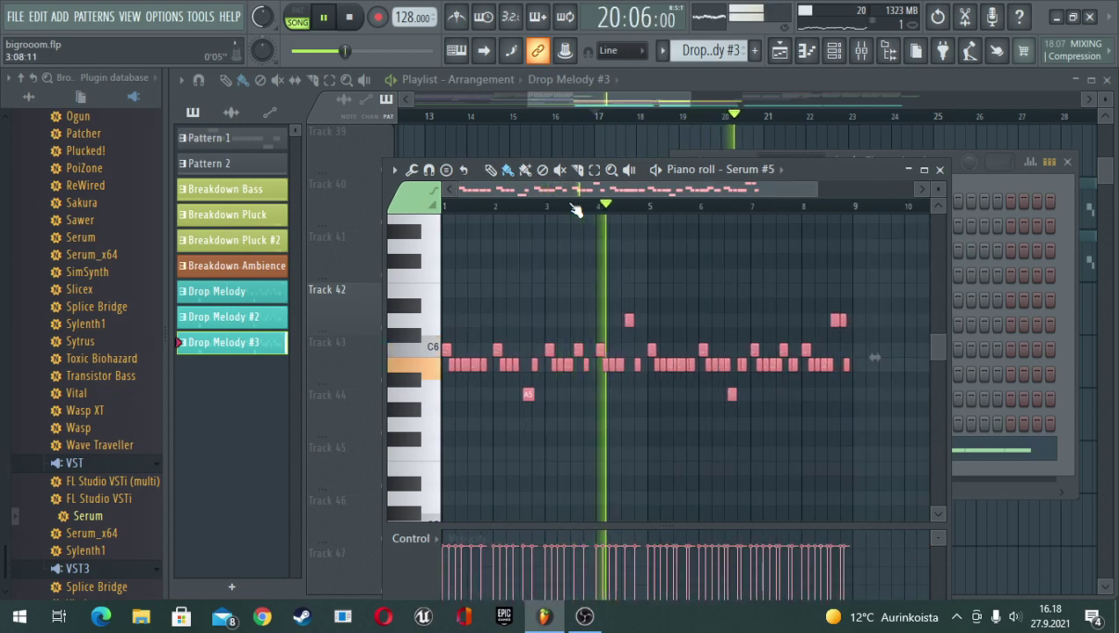
key(space)
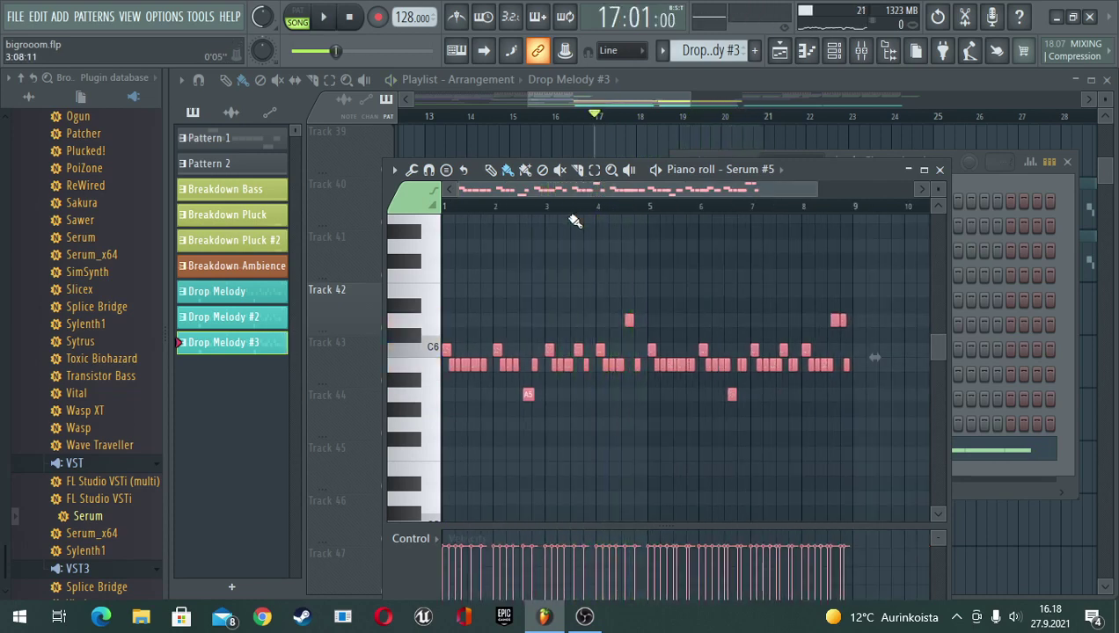
Deselect the notes and shorten the overlapping C6 notes at the starts of bars 2, 3 and 4 to end where the next note begins
scroll(499, 212, up, 6)
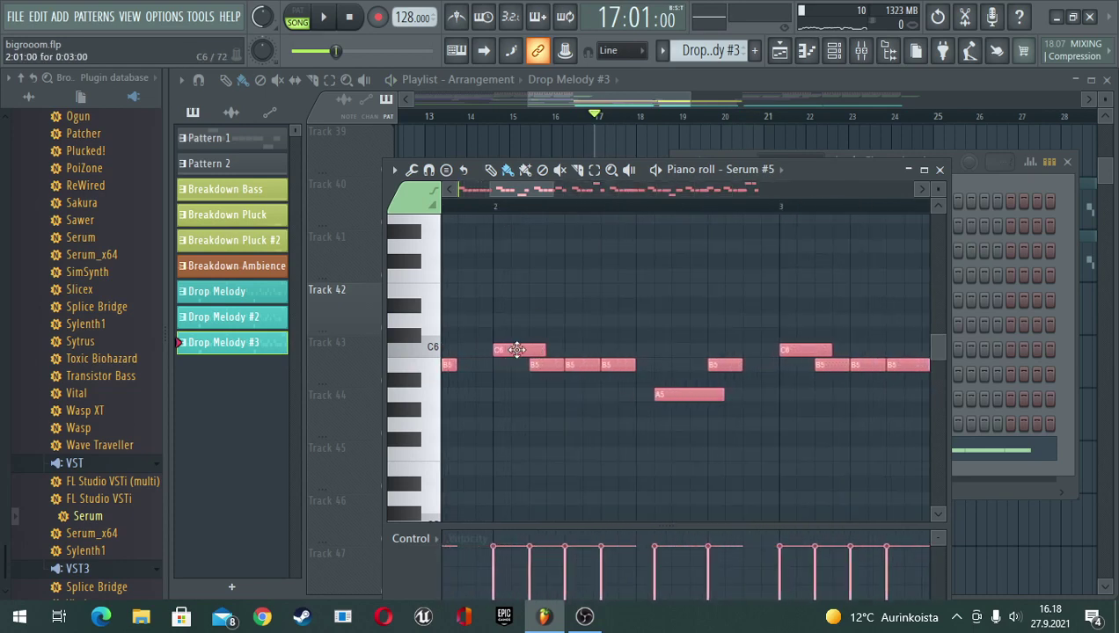
ctrl+click(570, 339)
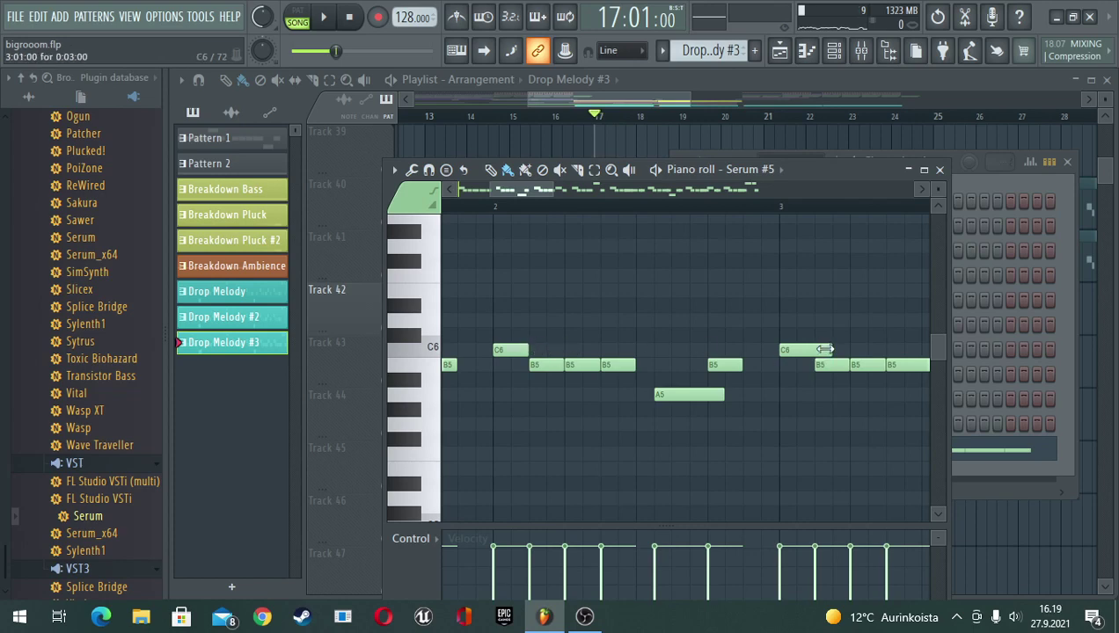
drag(534, 192, 561, 194)
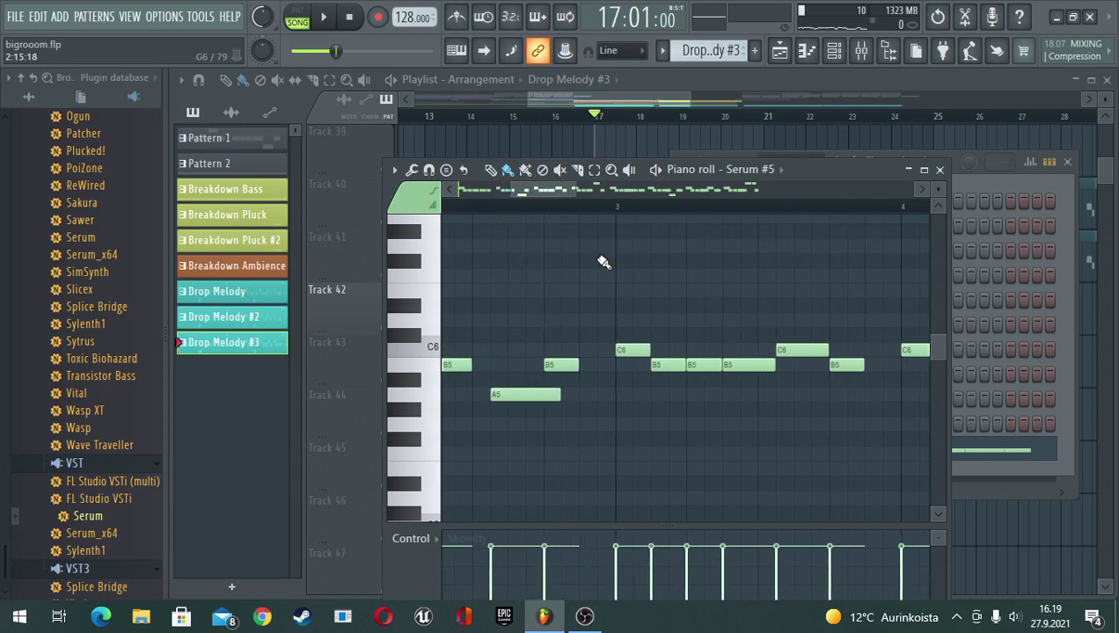
scroll(580, 372, right, 4)
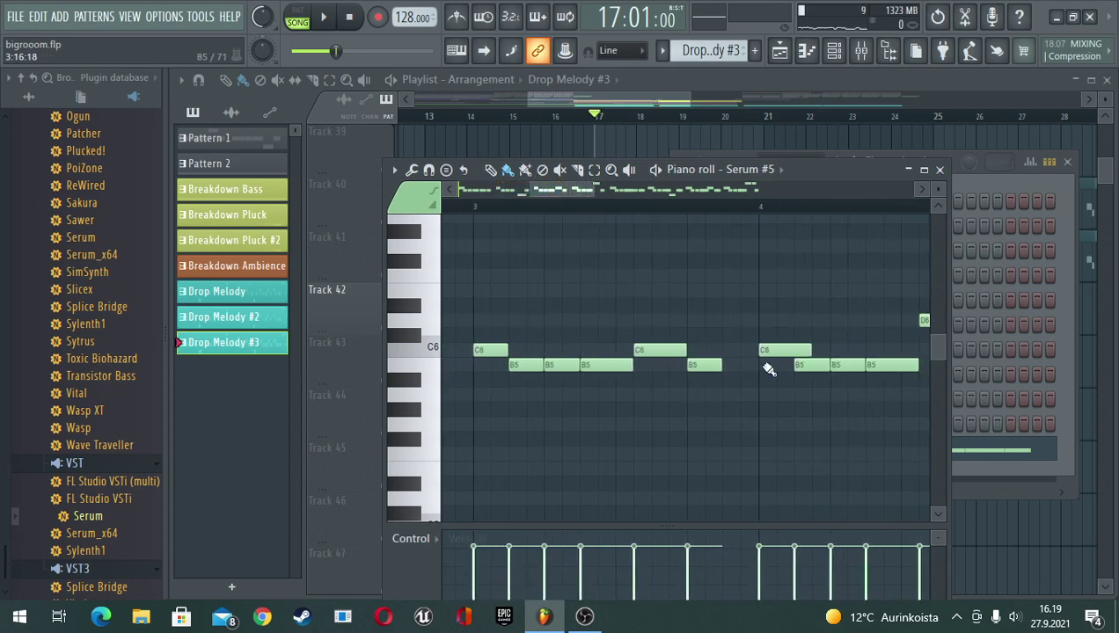
scroll(765, 351, right, 6)
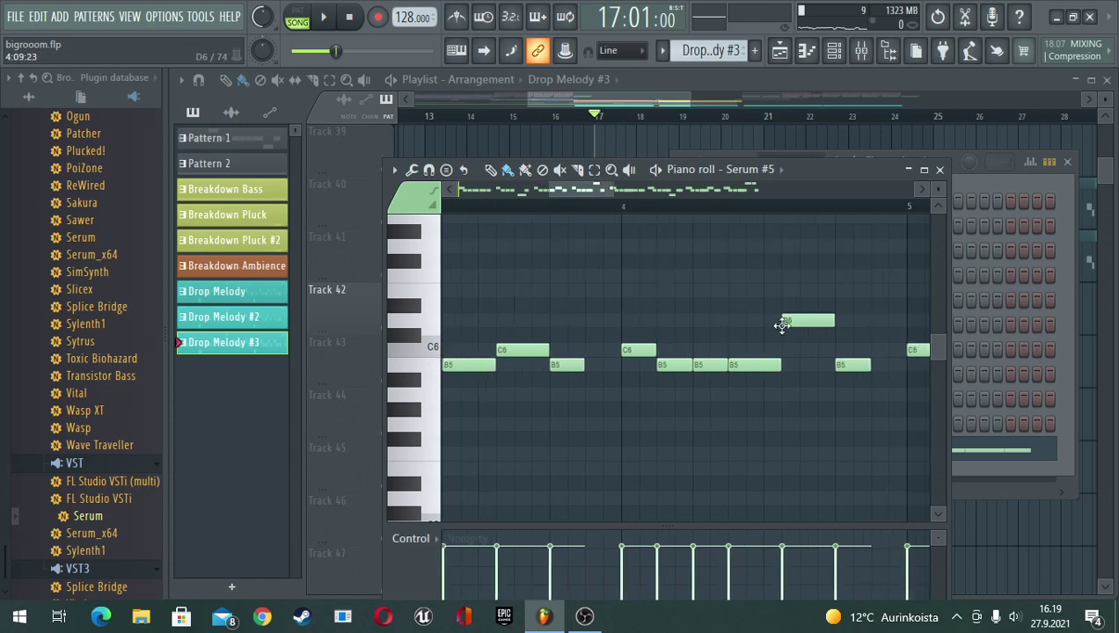
scroll(743, 369, right, 3)
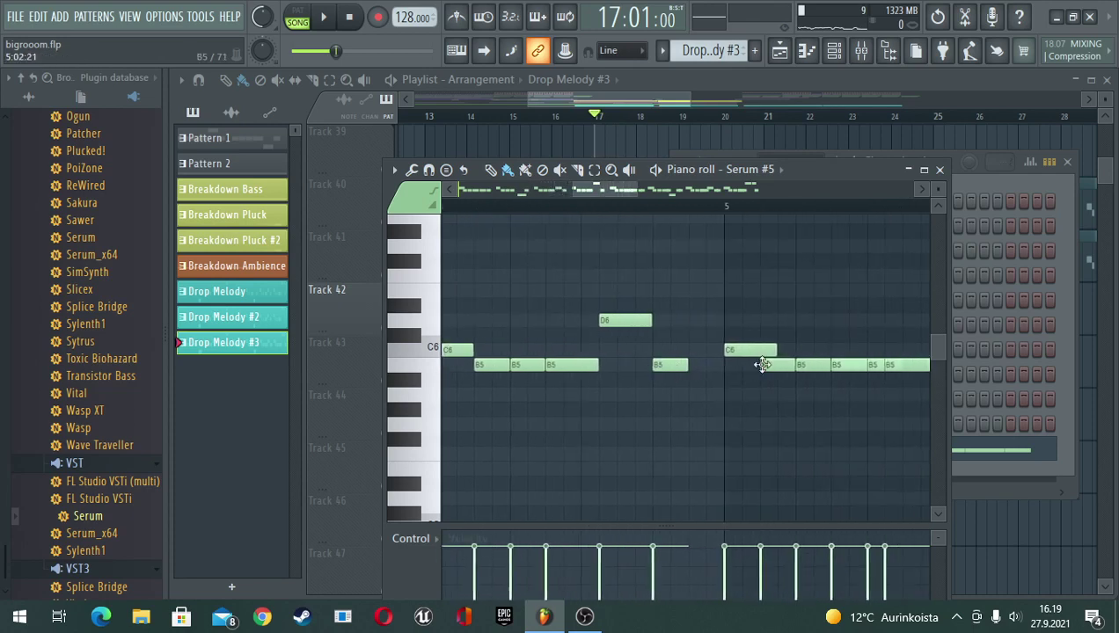
scroll(734, 353, right, 10)
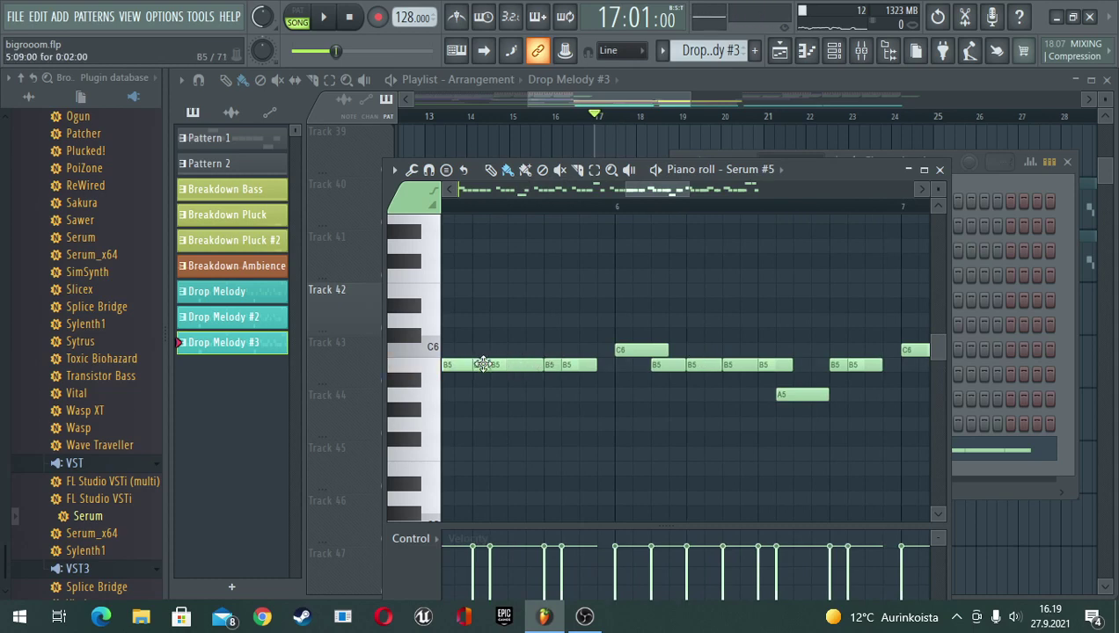
Try deleting the short B5 note in the middle of bar 5, and undo the deletion
right_click(482, 364)
scroll(485, 366, up, 1)
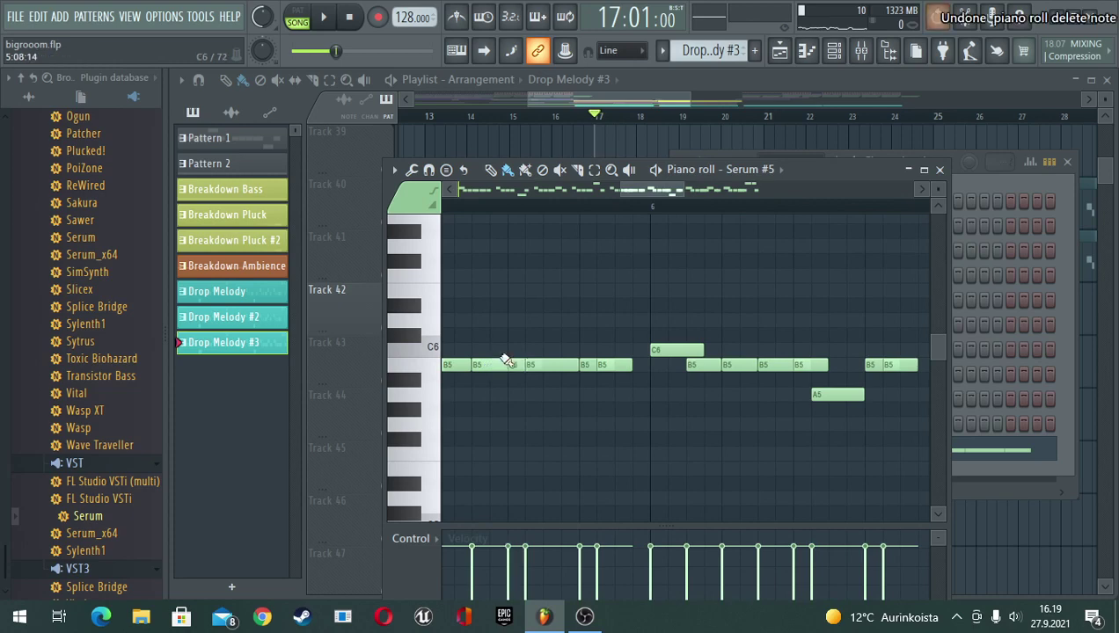
click(508, 363)
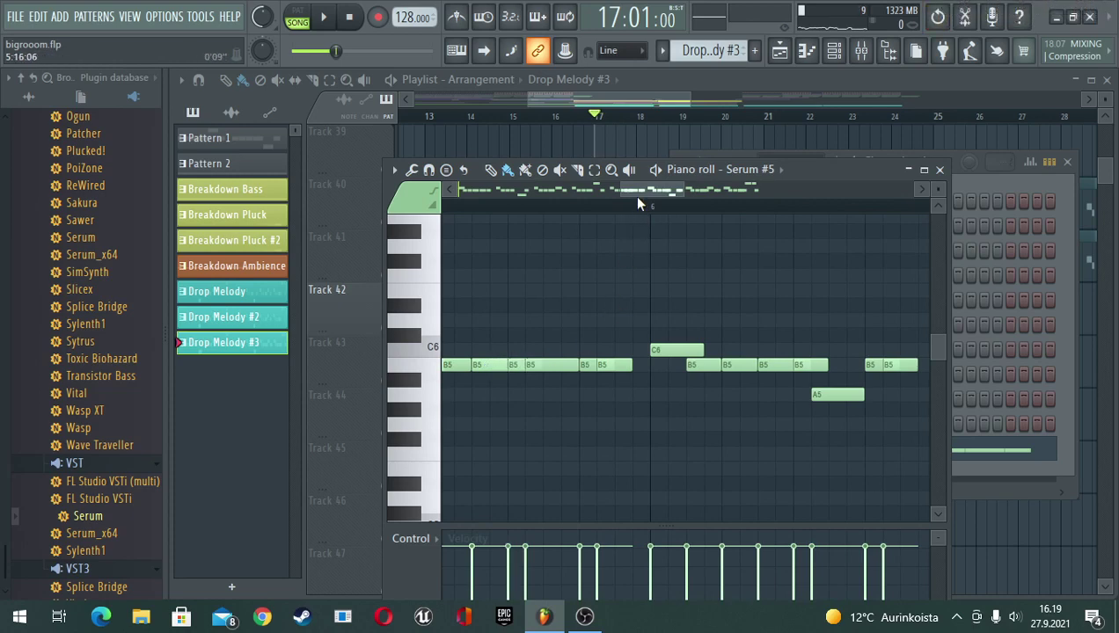
Play Drop Melody #3 from the start of bar 5 and listen to the lengthened notes
mouse_move(637, 193)
mouse_down()
mouse_move(598, 191)
mouse_move(625, 203)
mouse_up()
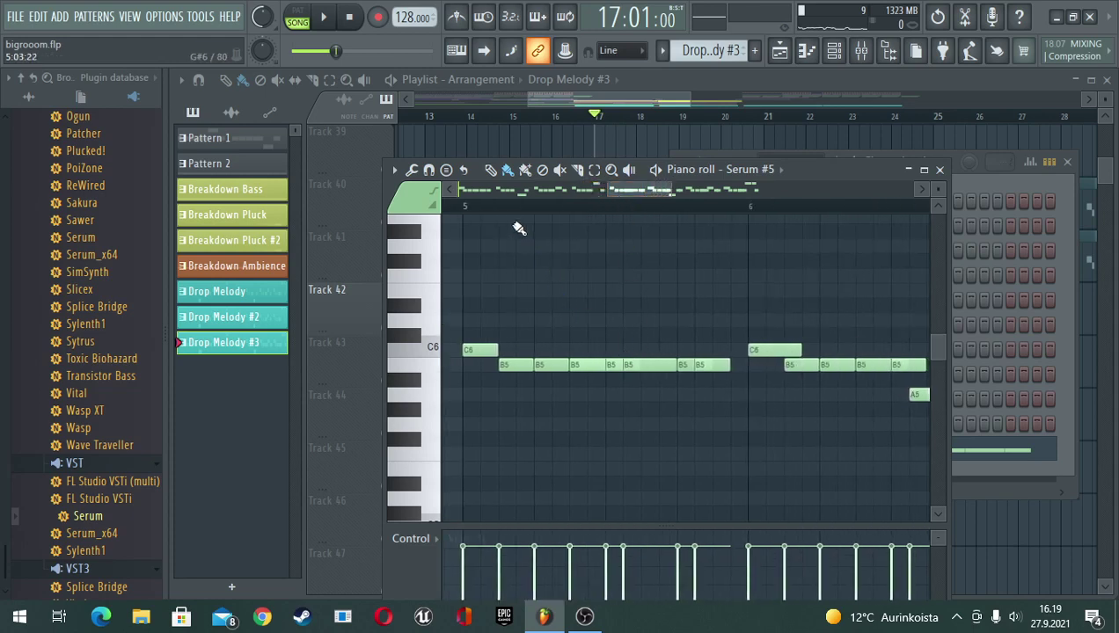
click(463, 204)
key(space)
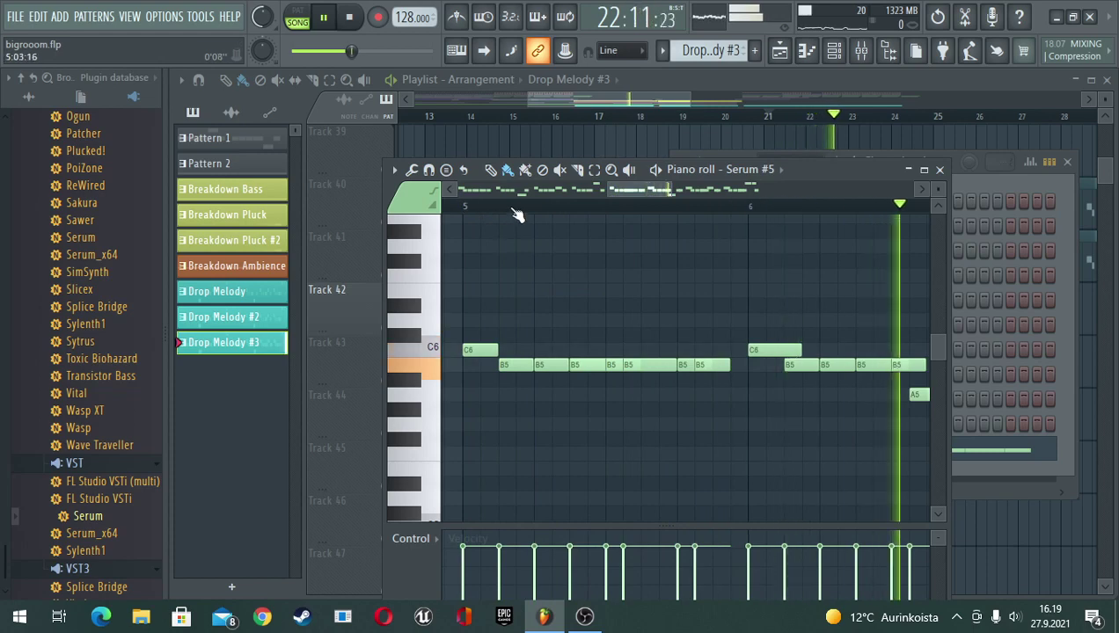
ctrl+scroll(517, 214, down, 3)
key(space)
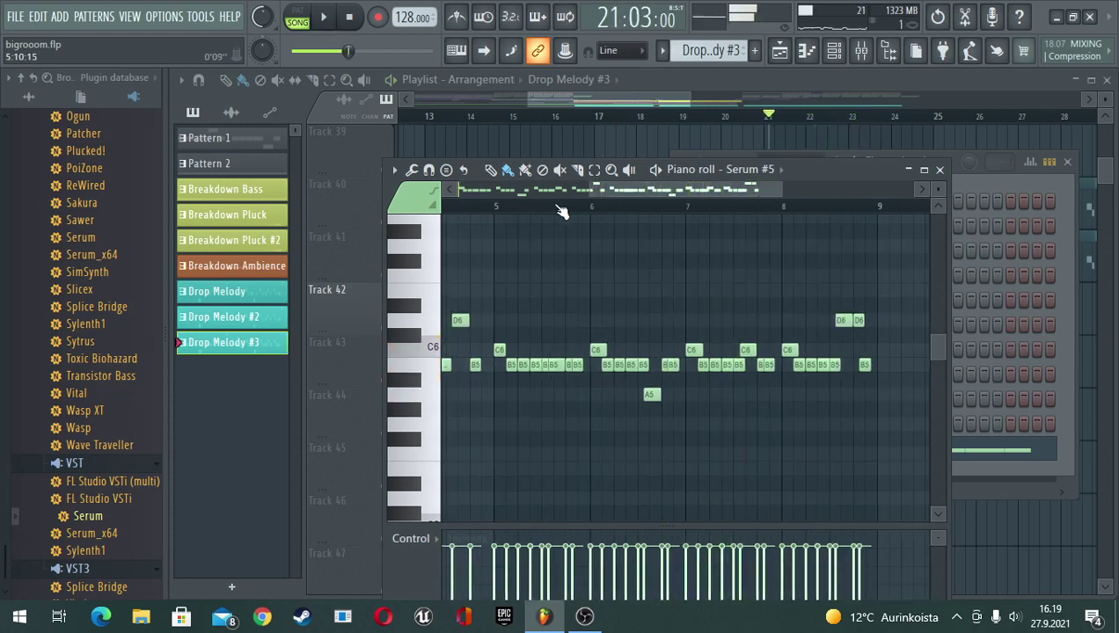
Clear all notes from Drop Melody #3, bring back the earlier version with shorter note lengths, and deselect them
ctrl+scroll(660, 211, up, 4)
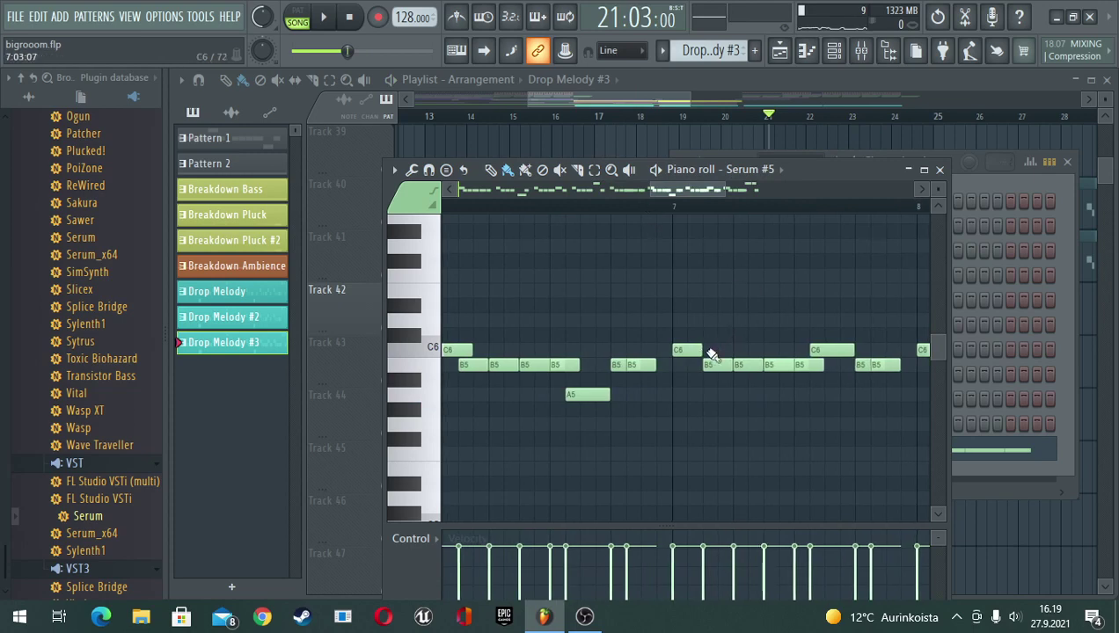
scroll(710, 343, right, 1)
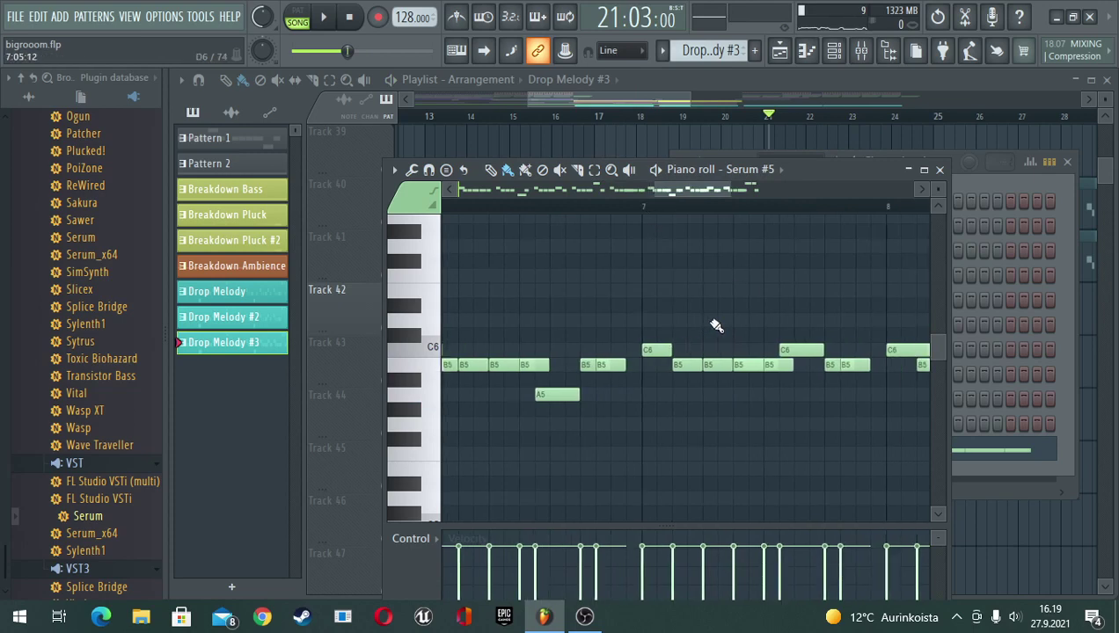
scroll(724, 227, down, 1)
ctrl+scroll(726, 221, down, 4)
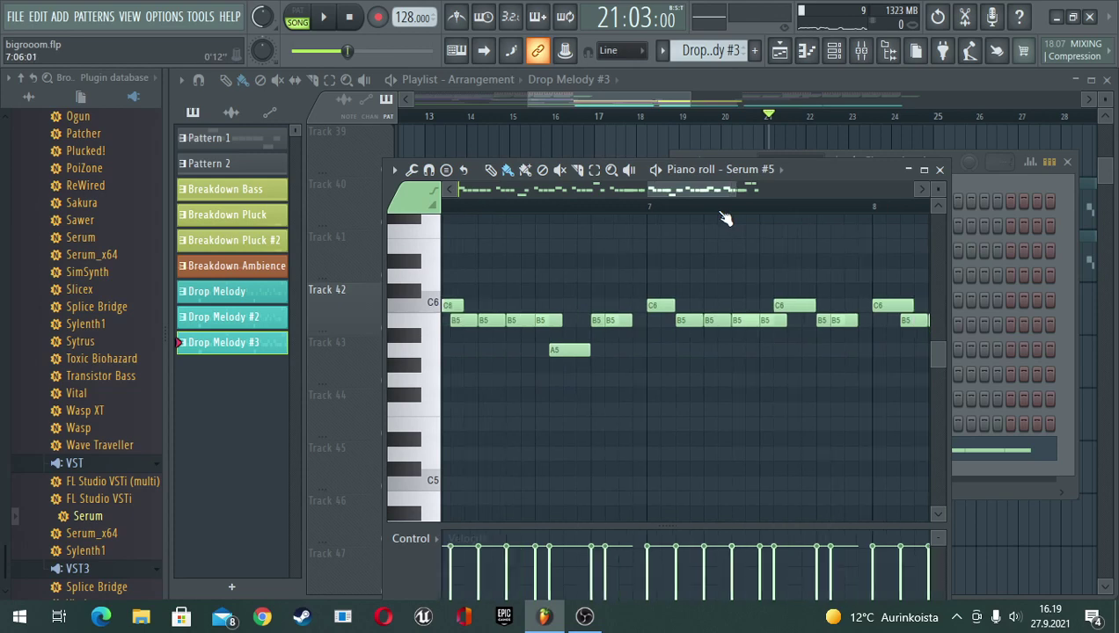
scroll(723, 290, up, 2)
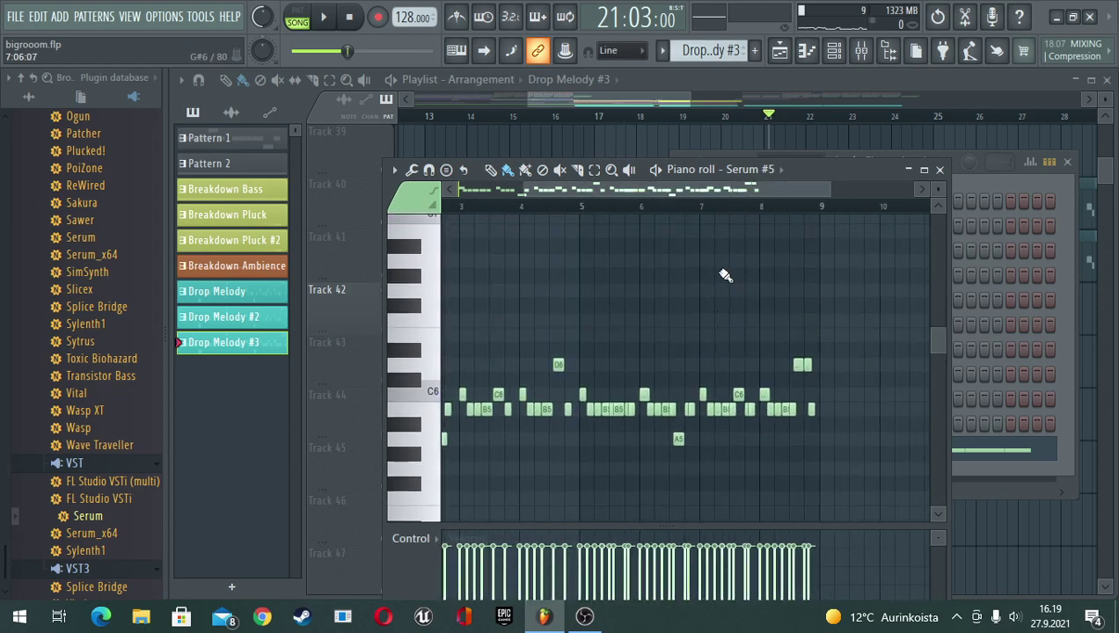
scroll(726, 276, down, 1)
ctrl+drag(818, 220, 347, 449)
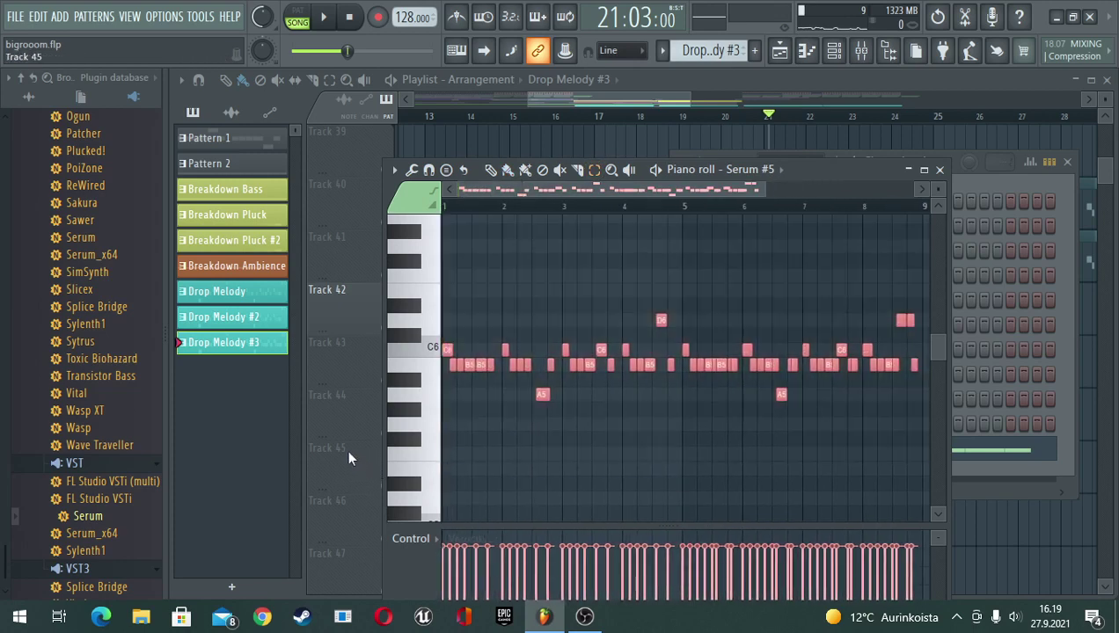
key(Delete)
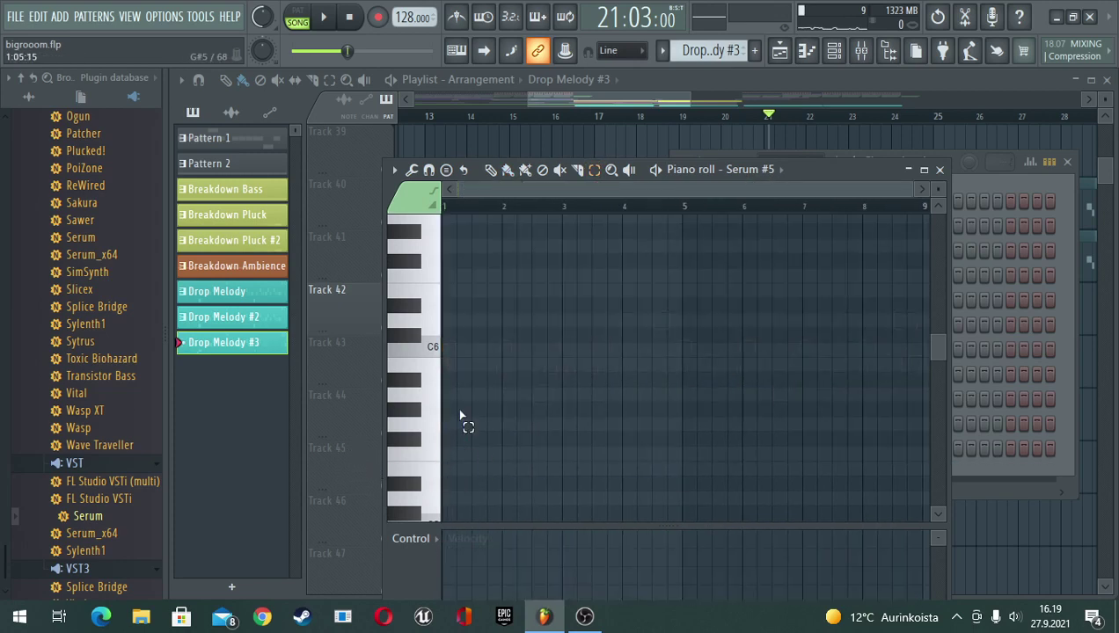
key(ctrl+z)
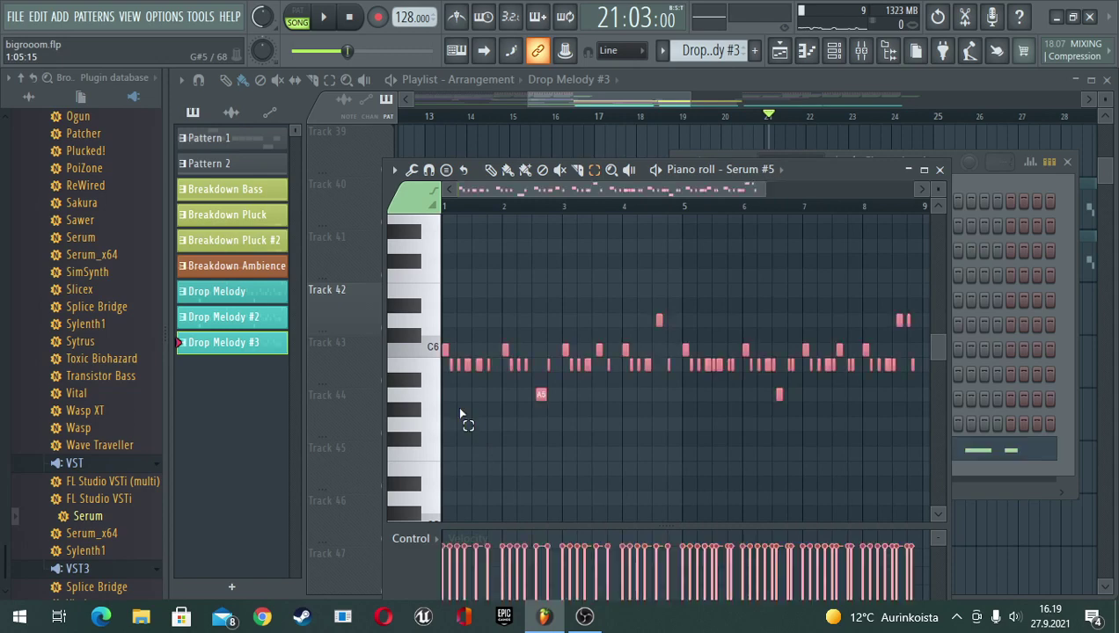
key(b)
key(ctrl+d)
Lengthen the B5 notes in bar 1 so each reaches the next note and the last one ends at bar 2
scroll(450, 278, down, 1)
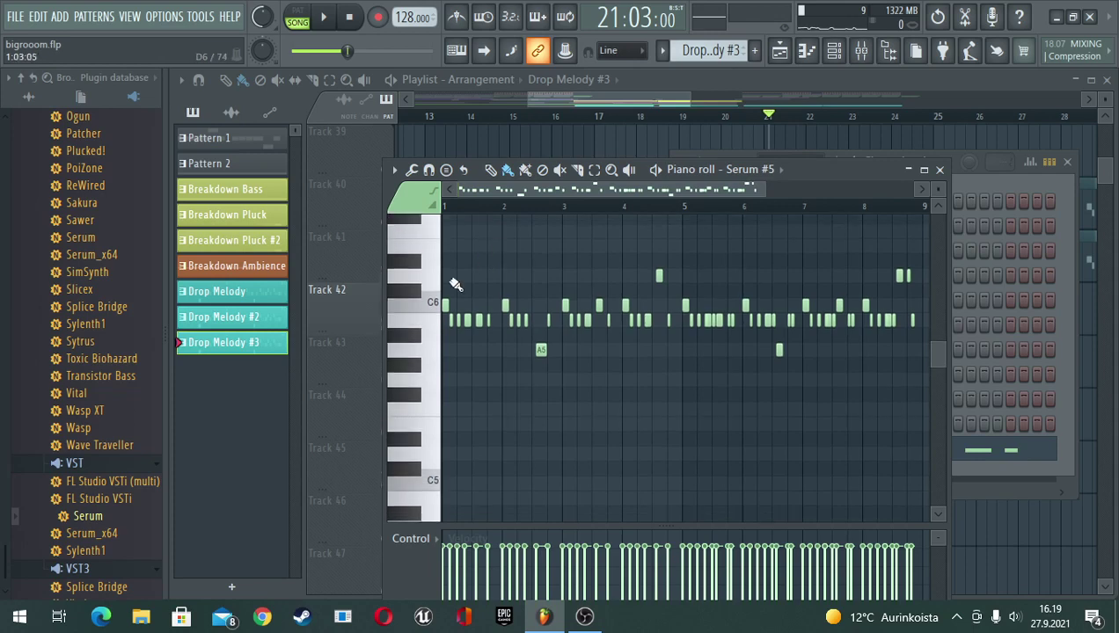
scroll(469, 210, up, 4)
scroll(475, 212, up, 3)
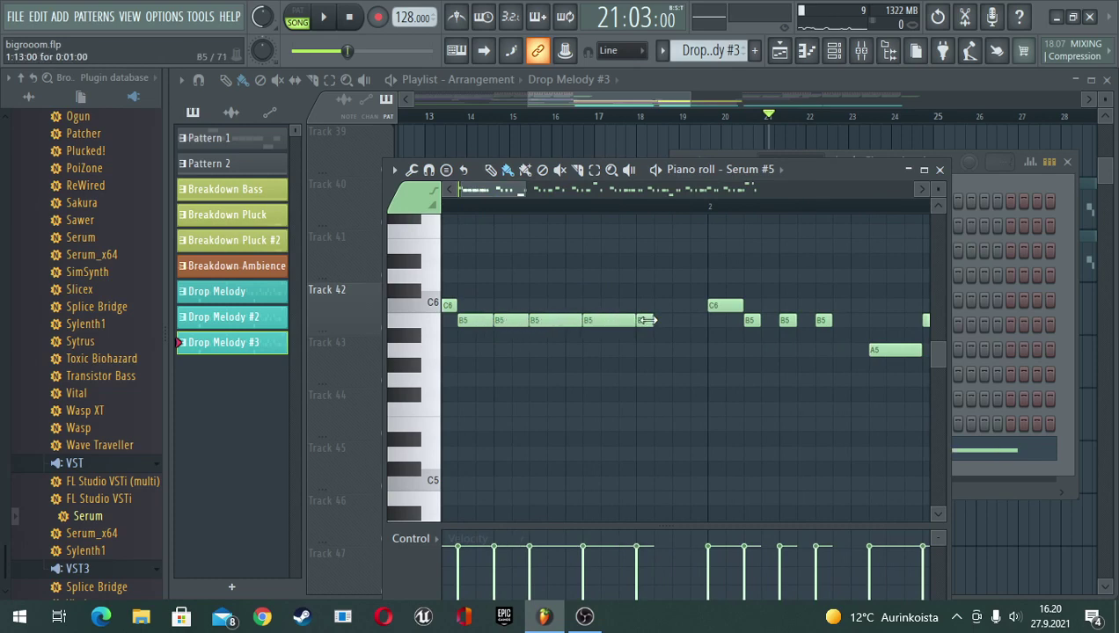
drag(675, 327, 710, 333)
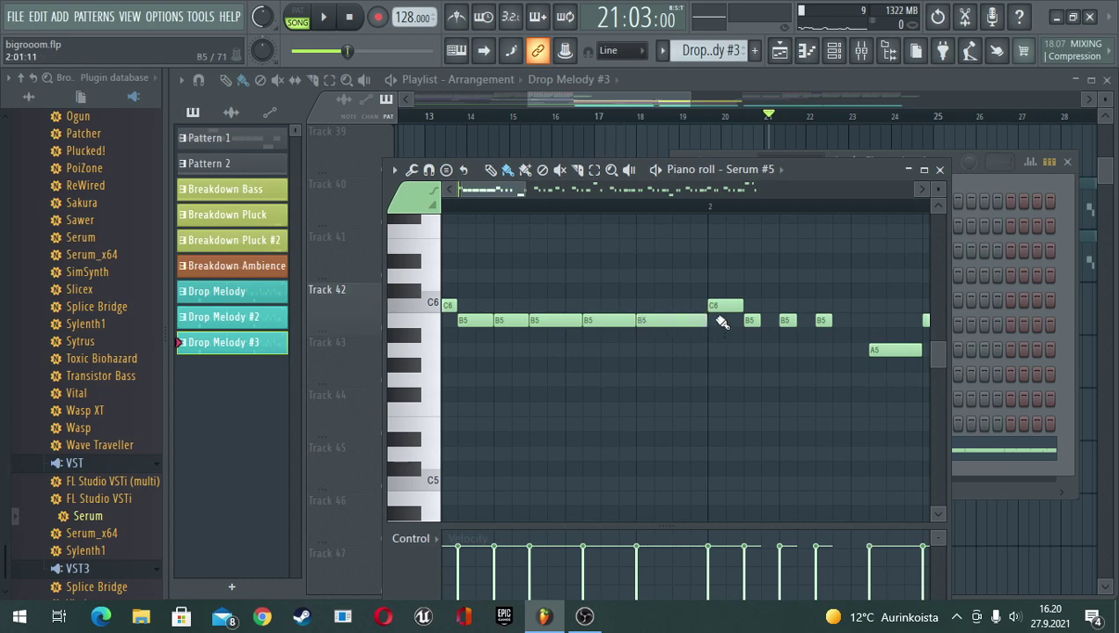
Switch playback from song to pattern mode and play the edited first bar
click(297, 16)
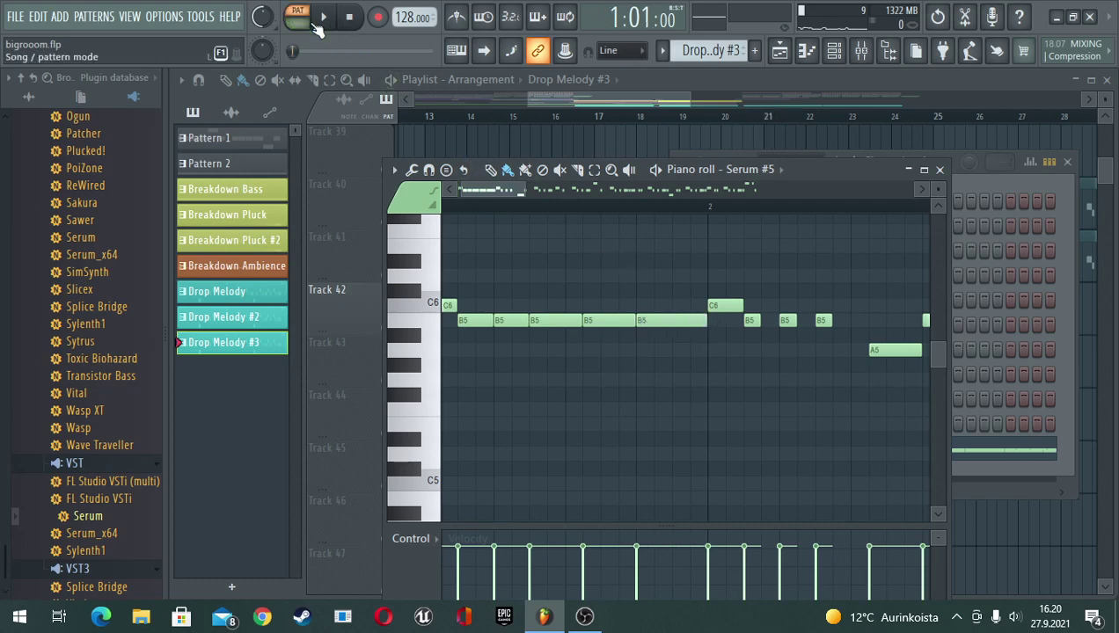
key(space)
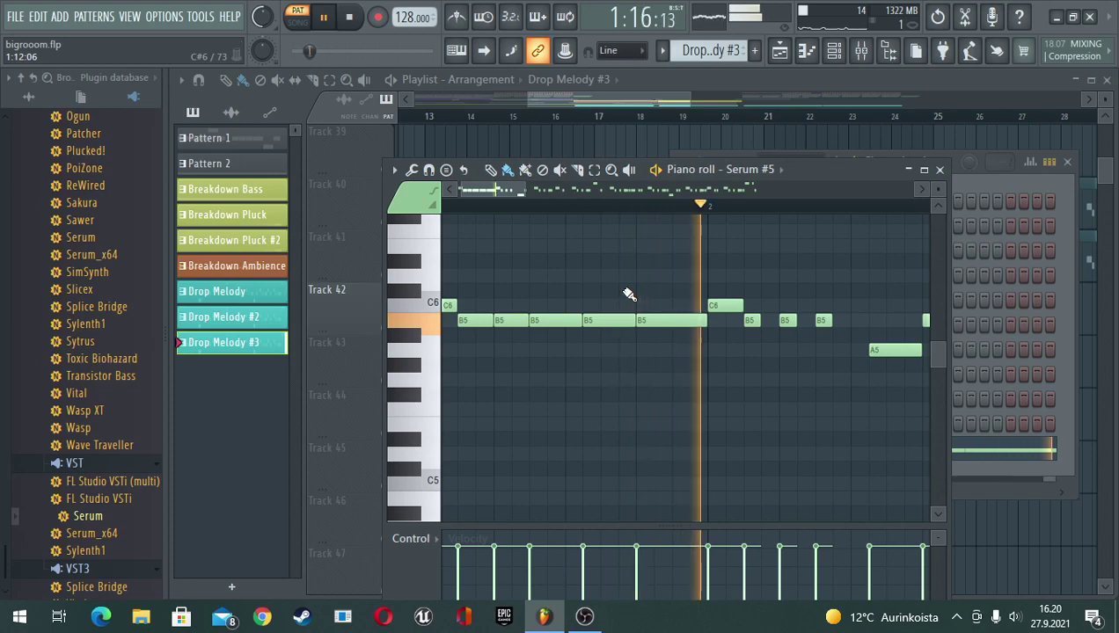
key(space)
Lengthen the B5 notes in bar 2 to meet the following notes, extending the last one four steps long to bar 3
drag(492, 189, 523, 192)
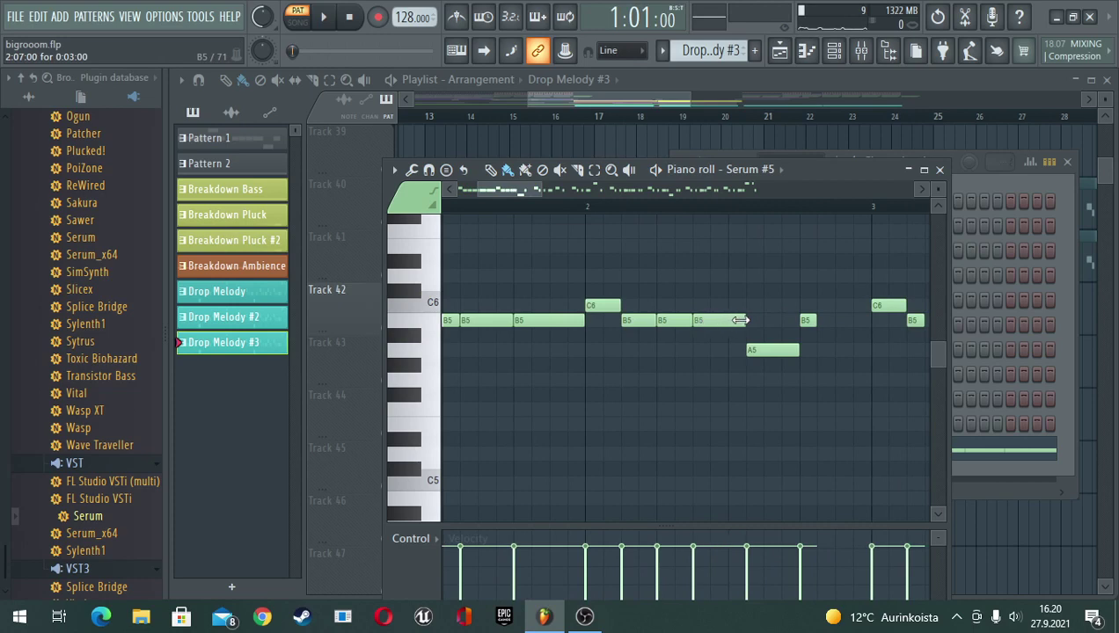
scroll(739, 320, down, 4)
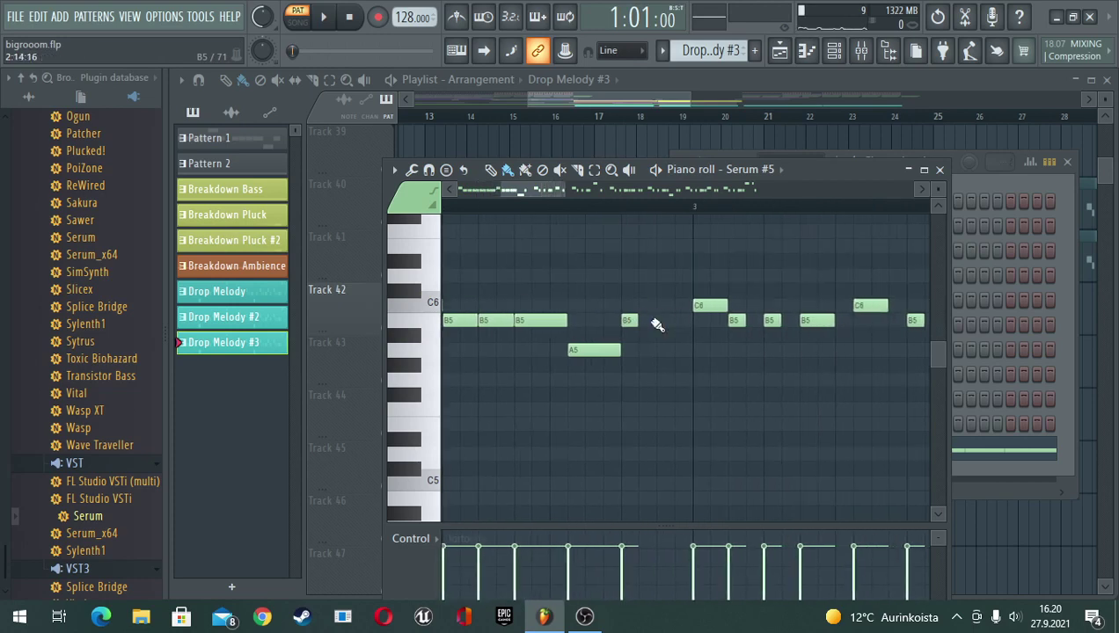
drag(634, 317, 671, 320)
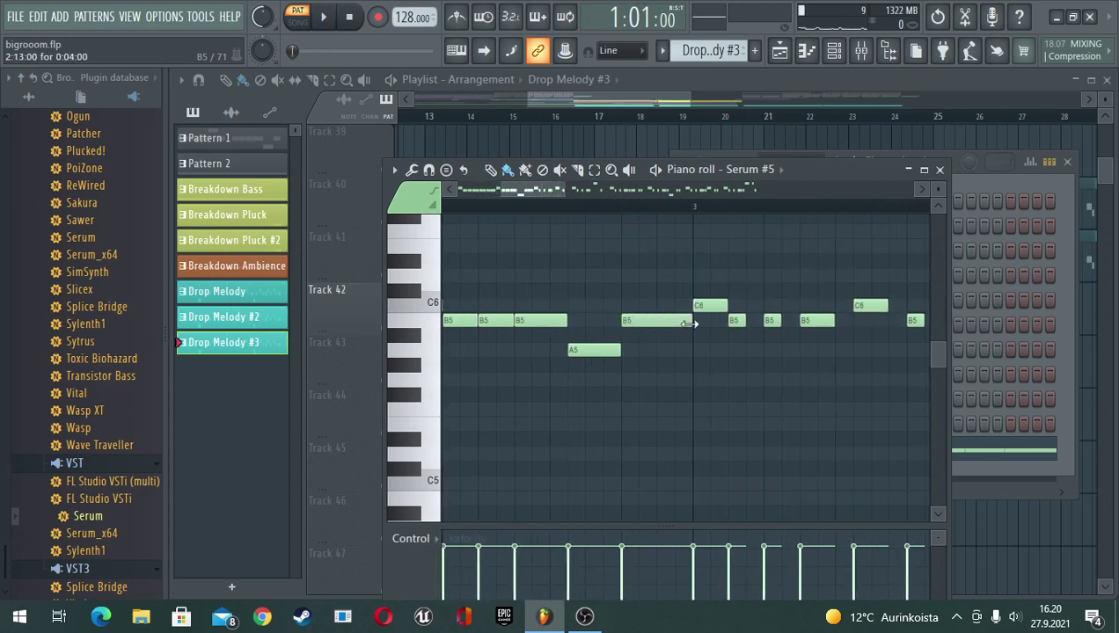
Lengthen the B5 notes in the first part of bar 3 so they run without gaps up to the second C6
scroll(690, 323, down, 4)
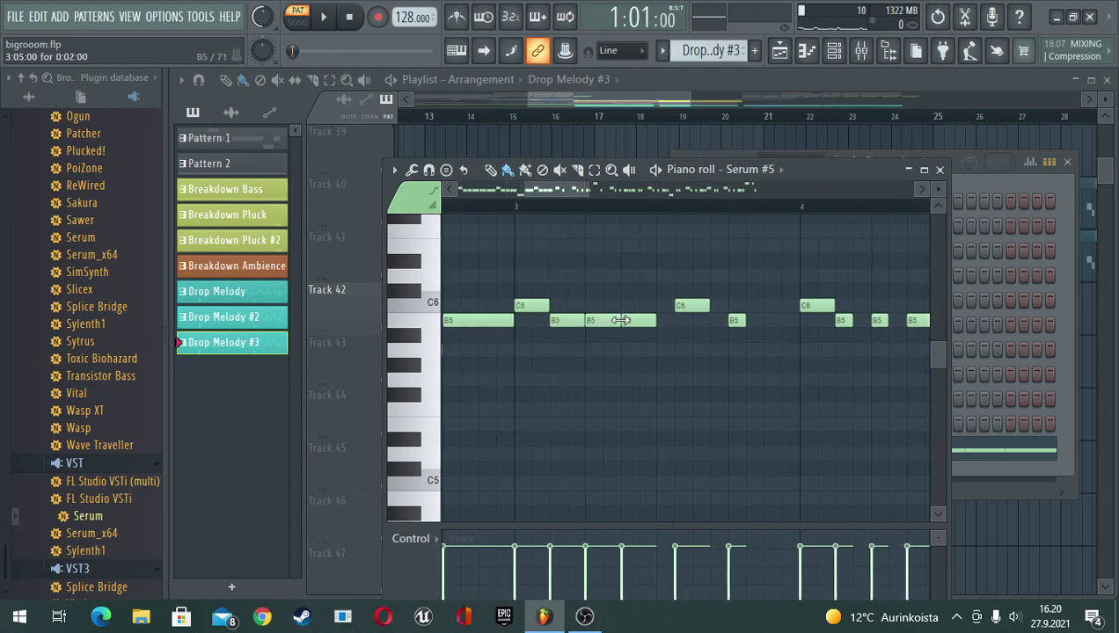
scroll(621, 321, down, 2)
scroll(595, 320, down, 2)
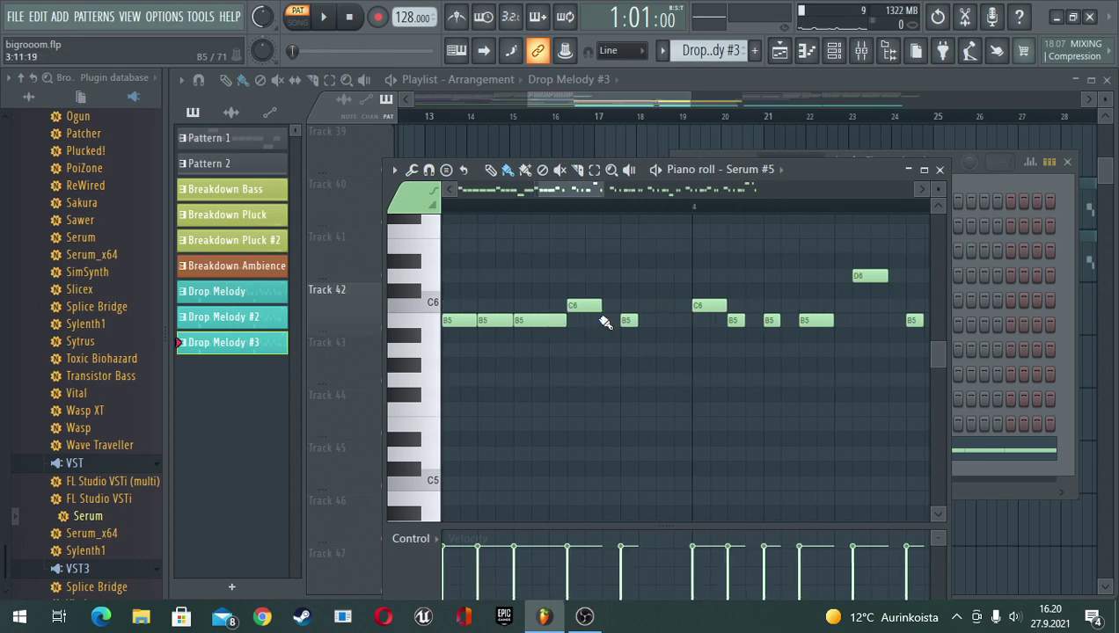
Lengthen the B5 notes in bar 4 to run up to the D6, and extend the last B5 to bar 5
scroll(579, 307, down, 4)
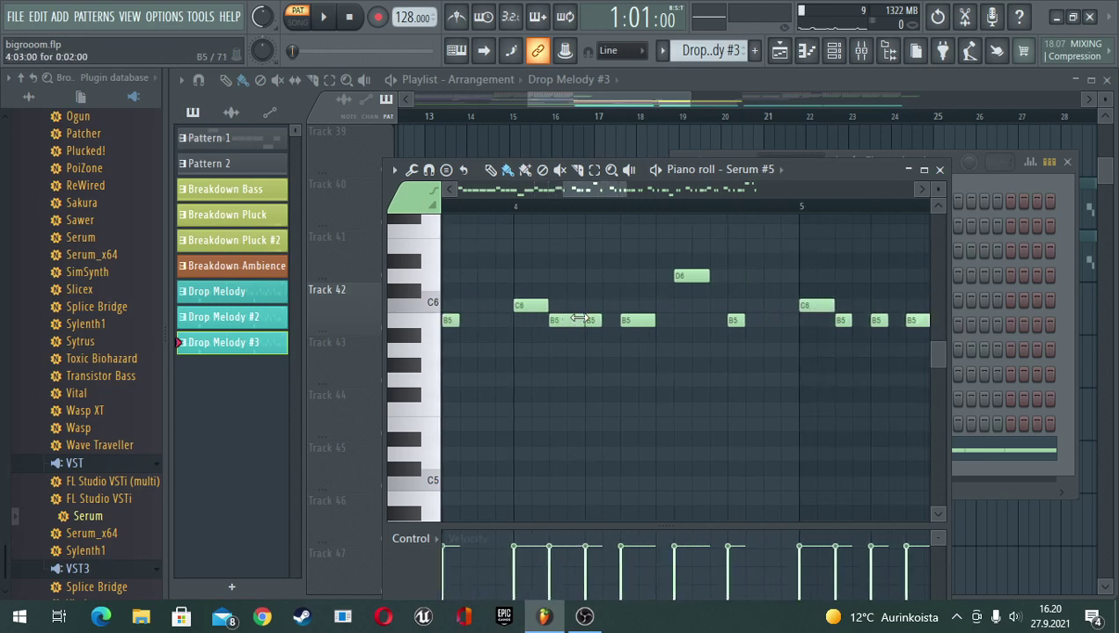
scroll(613, 320, down, 3)
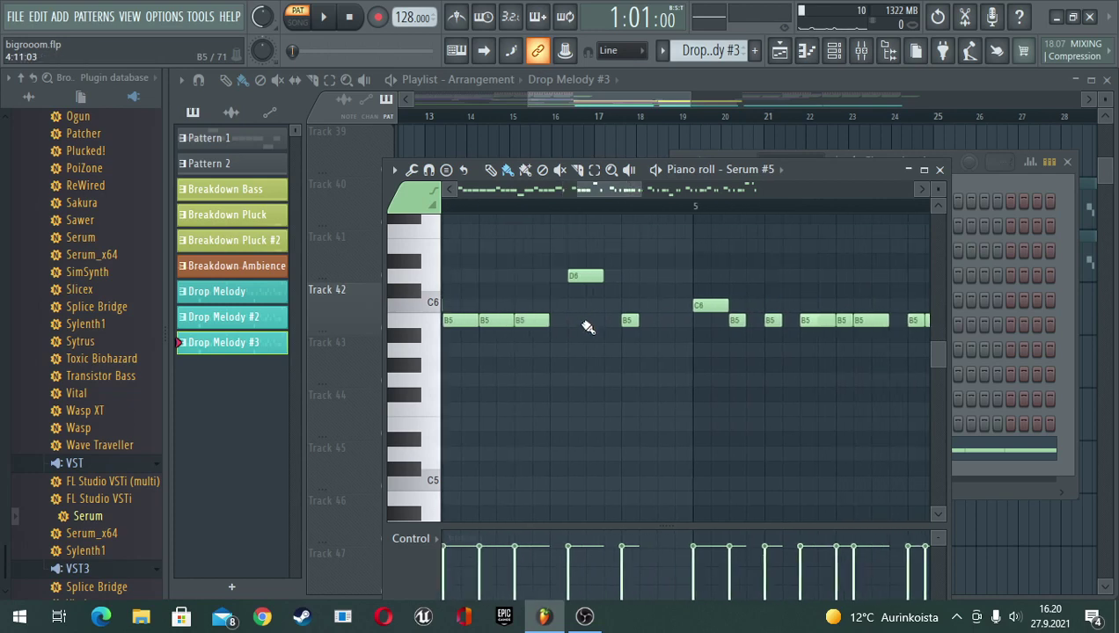
scroll(556, 319, down, 2)
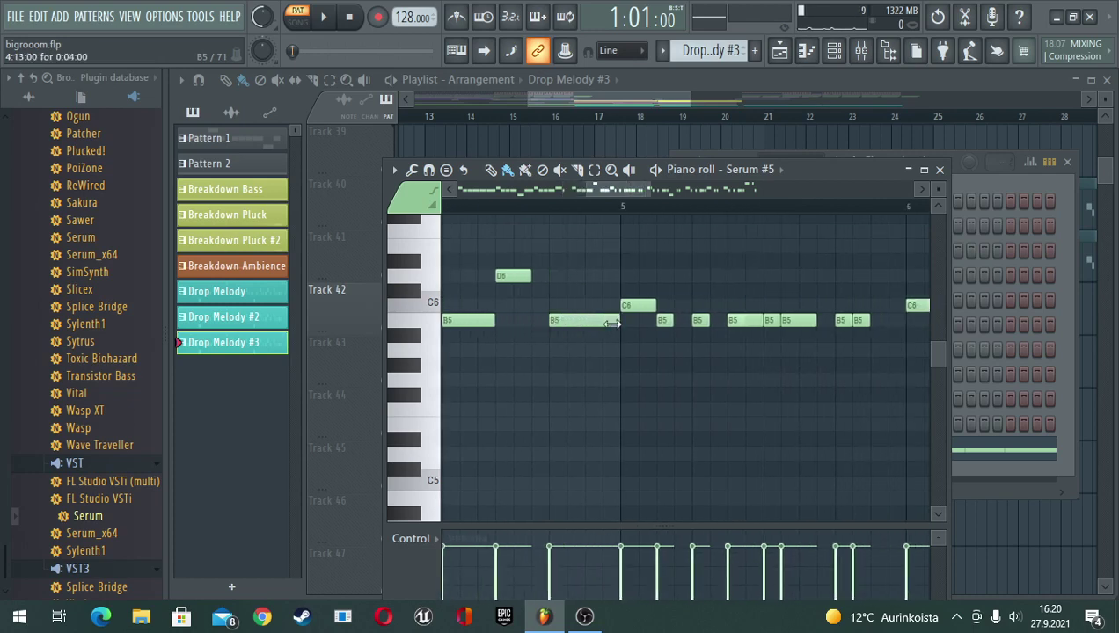
click(585, 617)
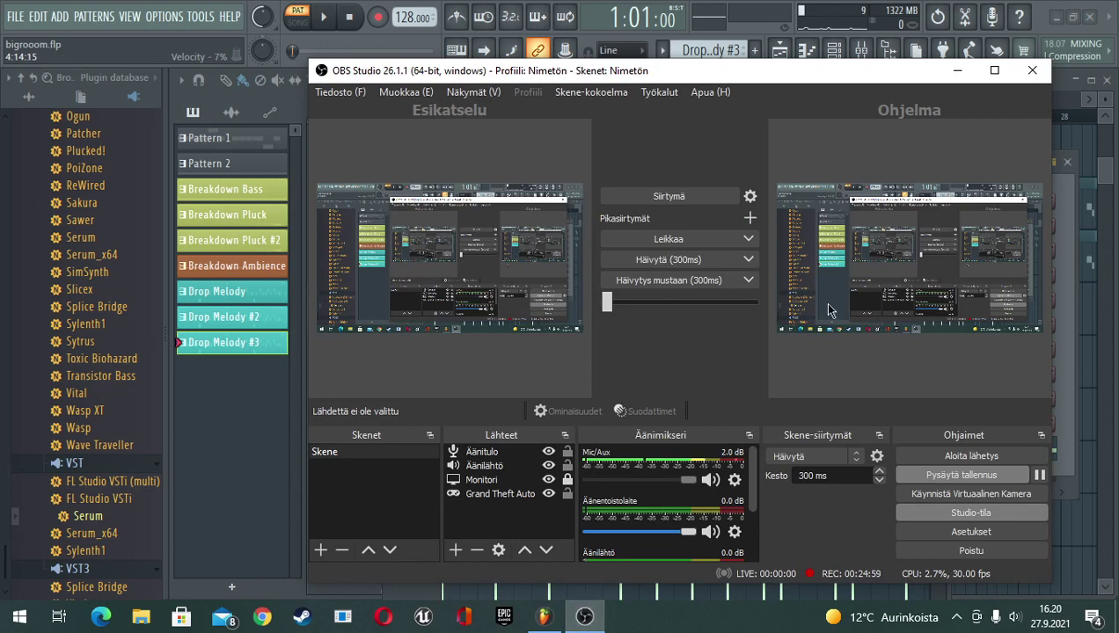
click(957, 77)
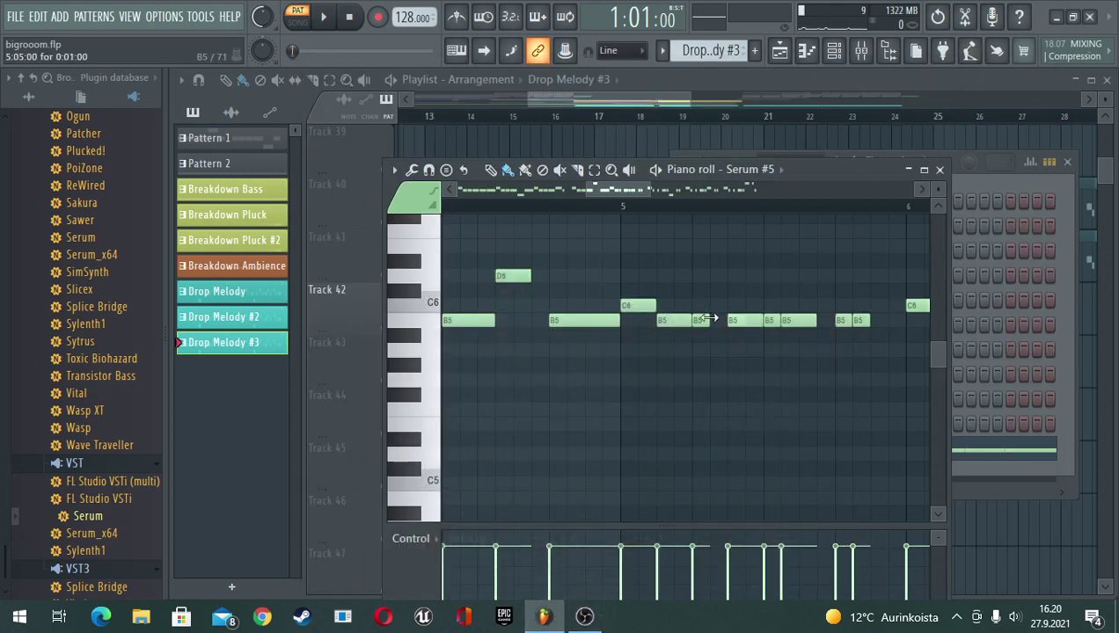
Lengthen the short B5 notes in bar 5 so each meets the next one and the last reaches the C6 at bar 6
scroll(719, 318, right, 4)
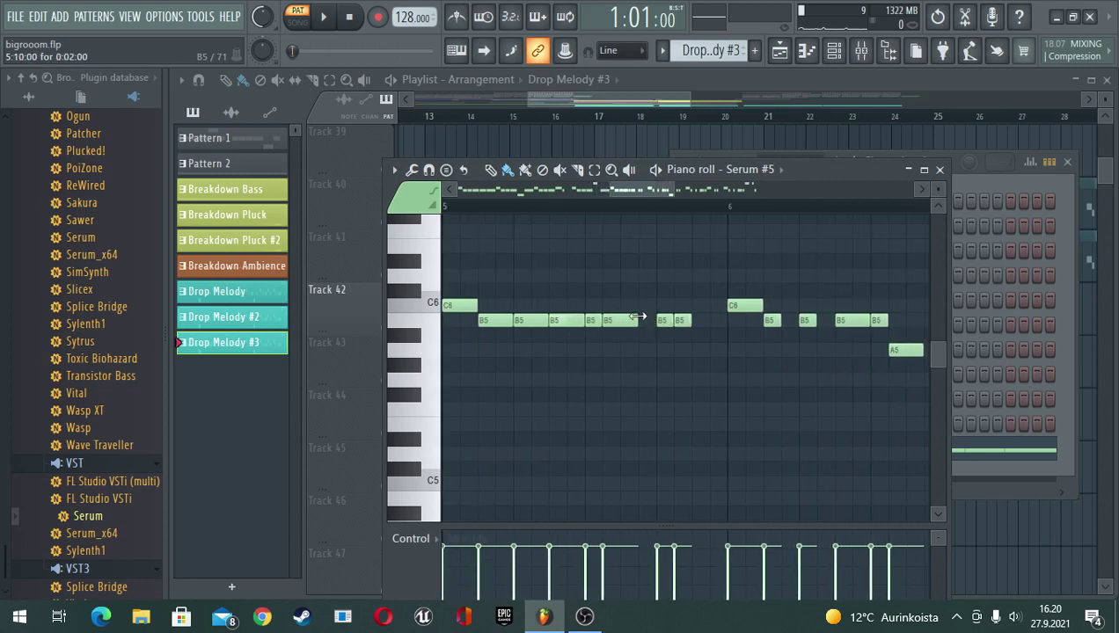
scroll(644, 316, right, 3)
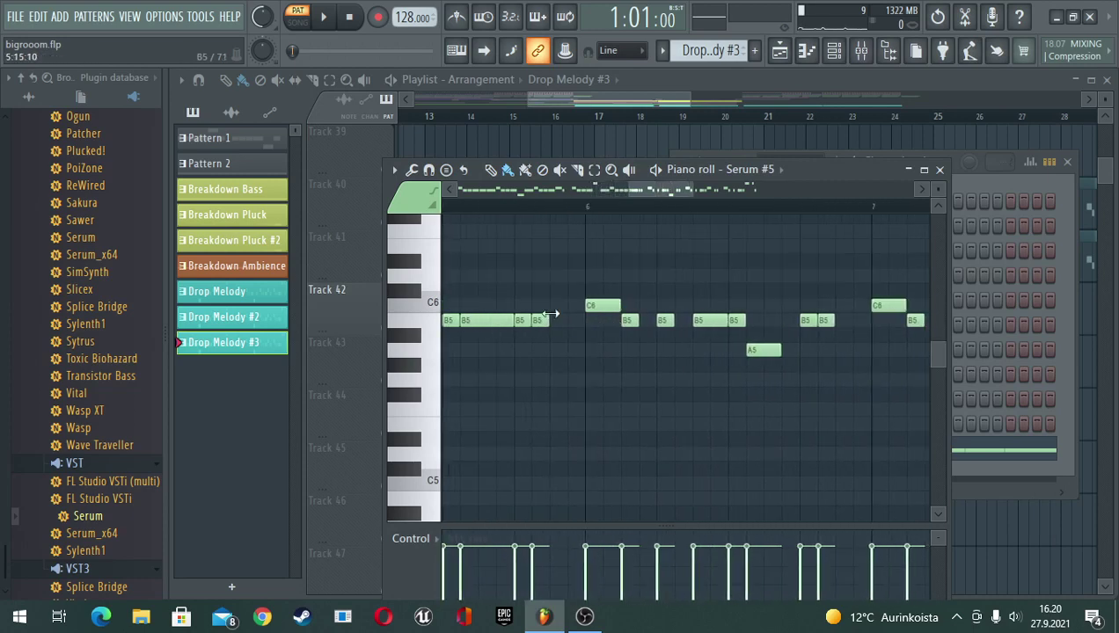
scroll(581, 322, left, 1)
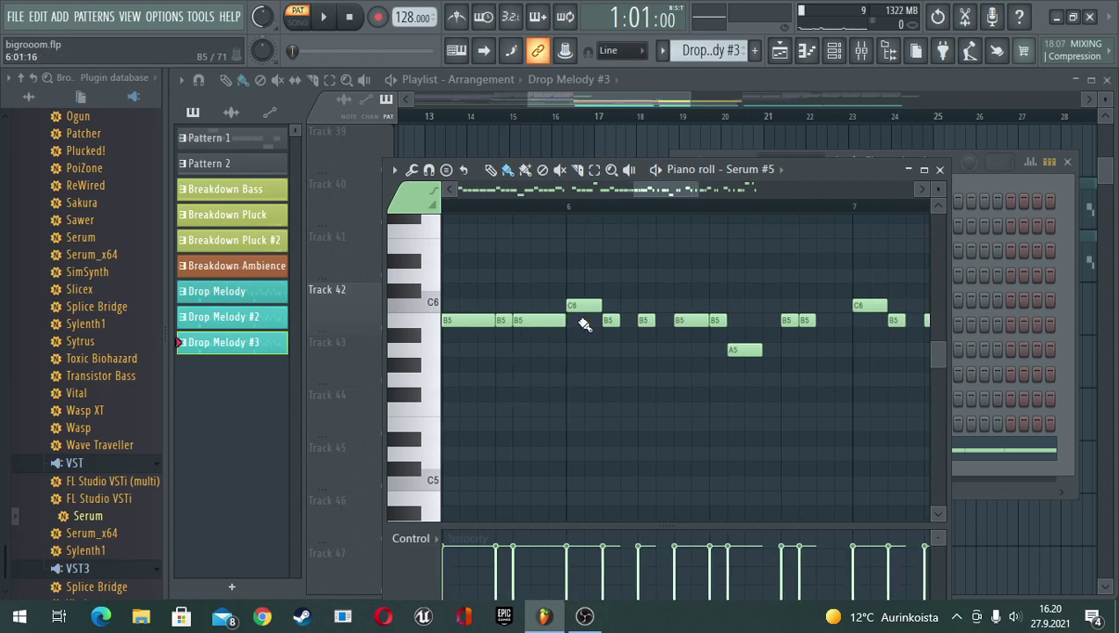
Lengthen the short B5 notes in bar 6 to close the gaps between them, extending the last one to bar 7
scroll(581, 320, right, 4)
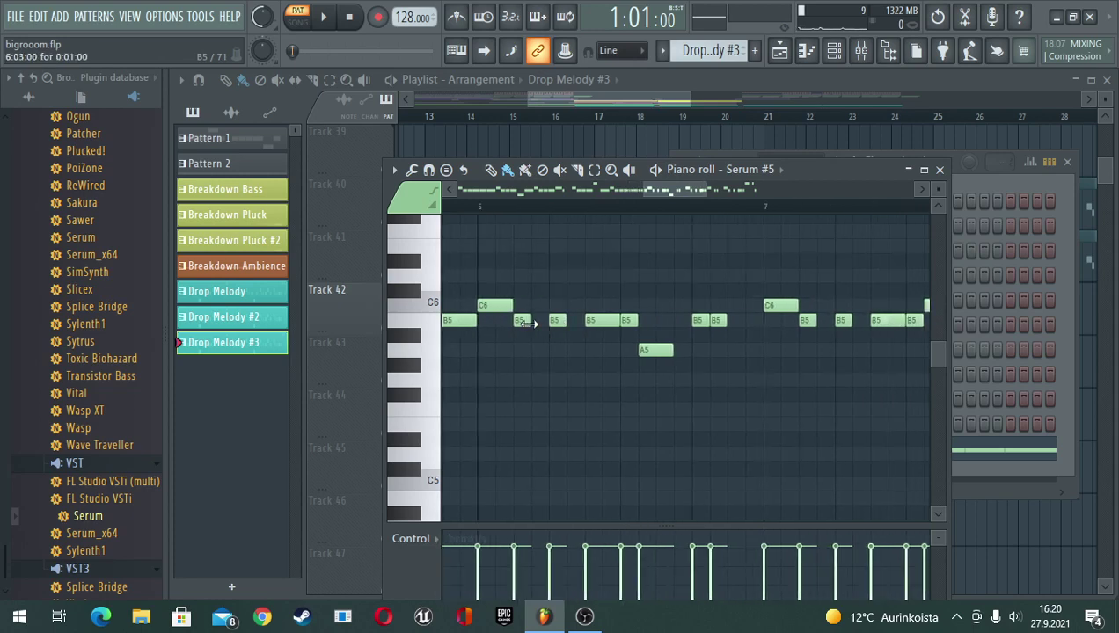
scroll(528, 324, right, 1)
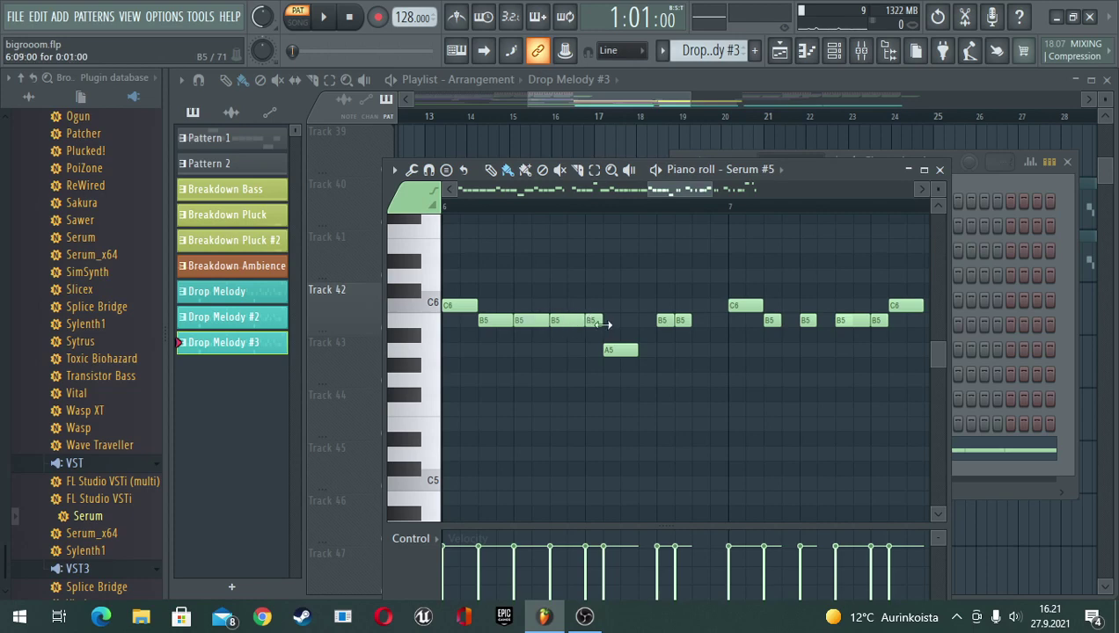
scroll(602, 324, right, 4)
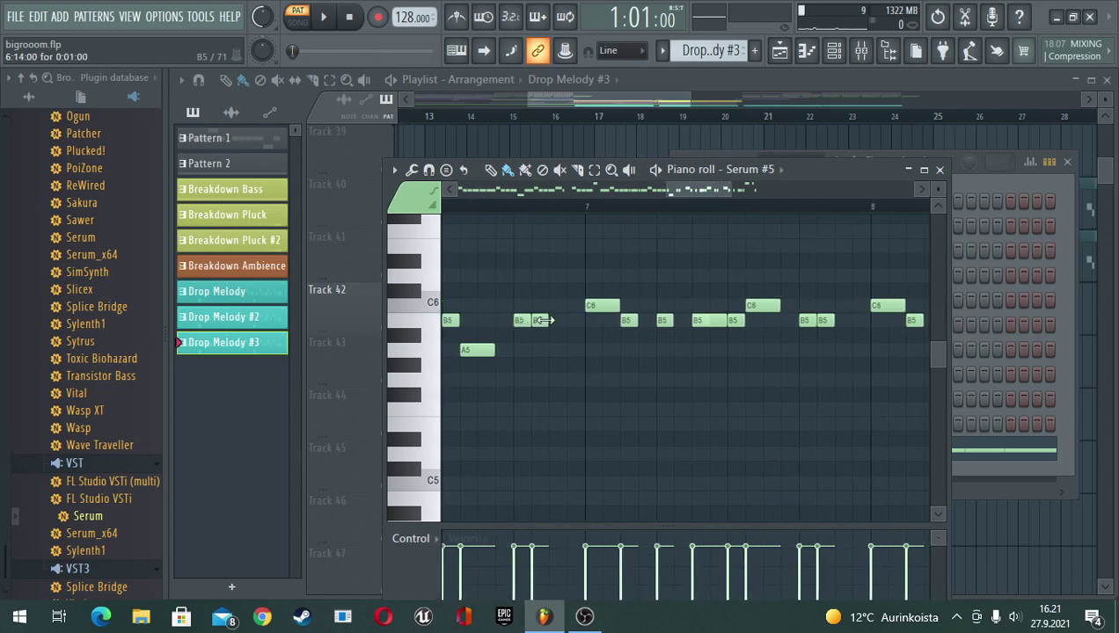
scroll(576, 321, right, 2)
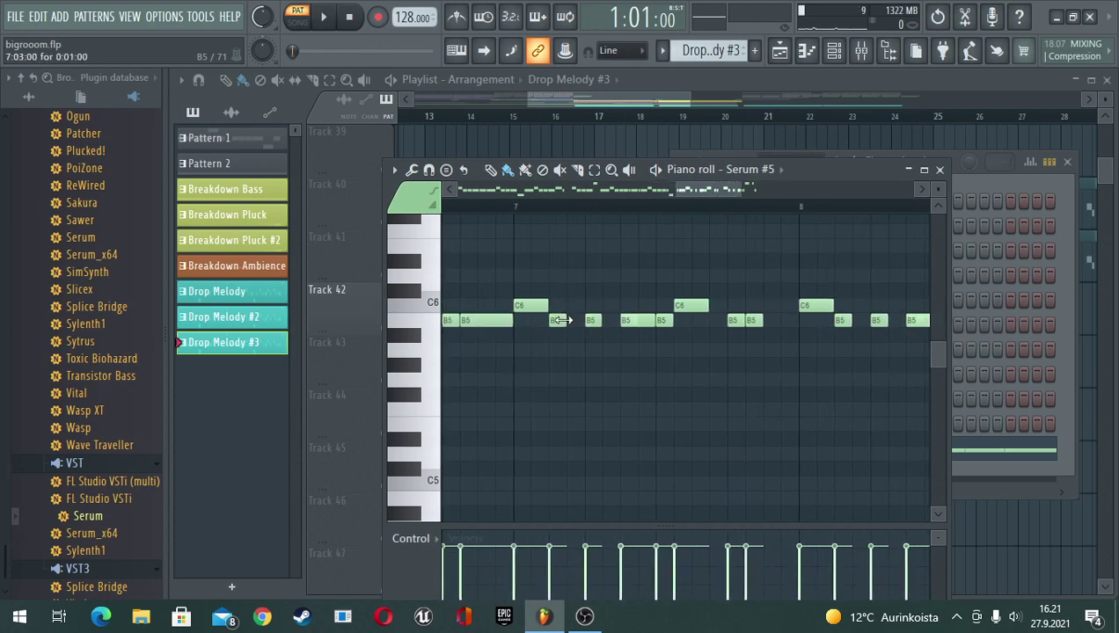
Lengthen the short B5 notes in bar 7 to close the gaps between them, extending the last one to bar 8
scroll(614, 321, right, 5)
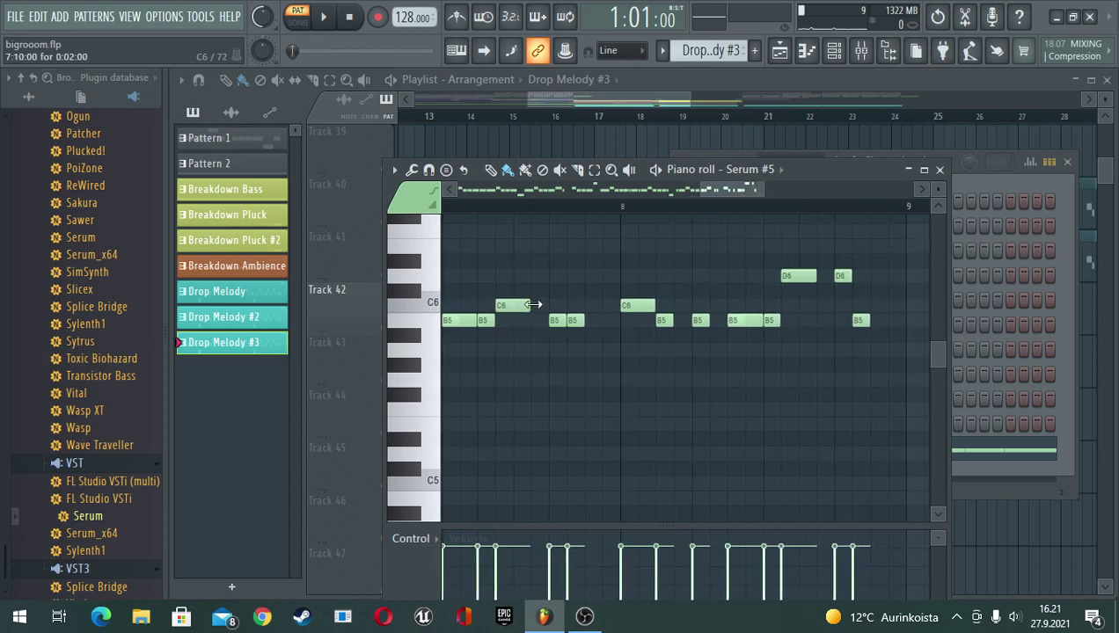
scroll(541, 303, right, 3)
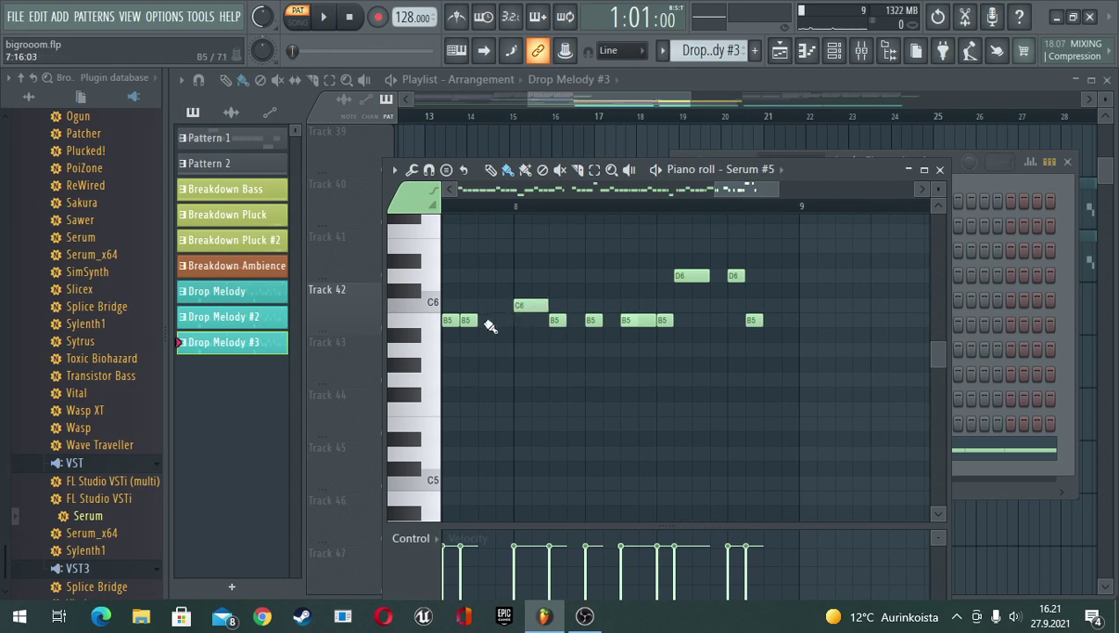
scroll(510, 320, right, 1)
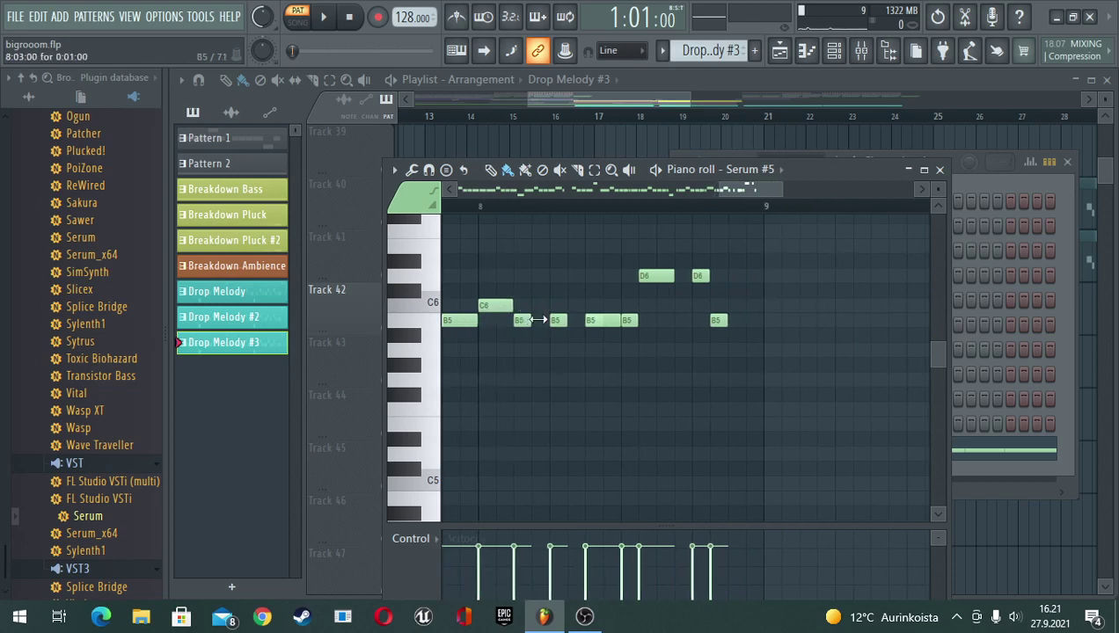
Lengthen the short notes in bar 8 to close the gaps, extend the last B5 to bar 9, and play the pattern
scroll(576, 320, right, 3)
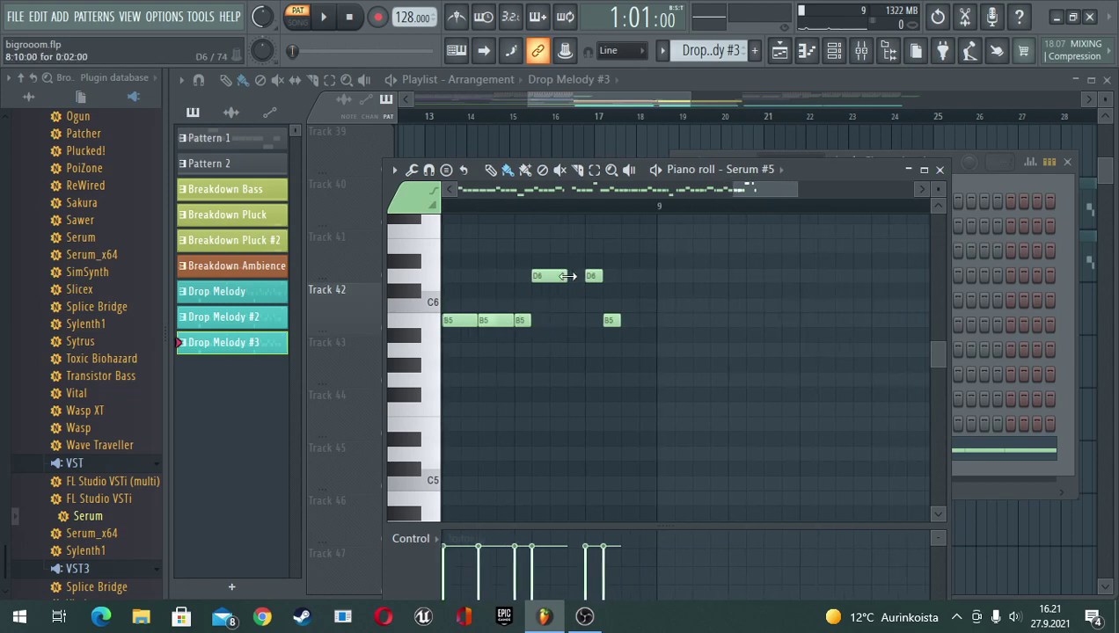
scroll(548, 320, right, 1)
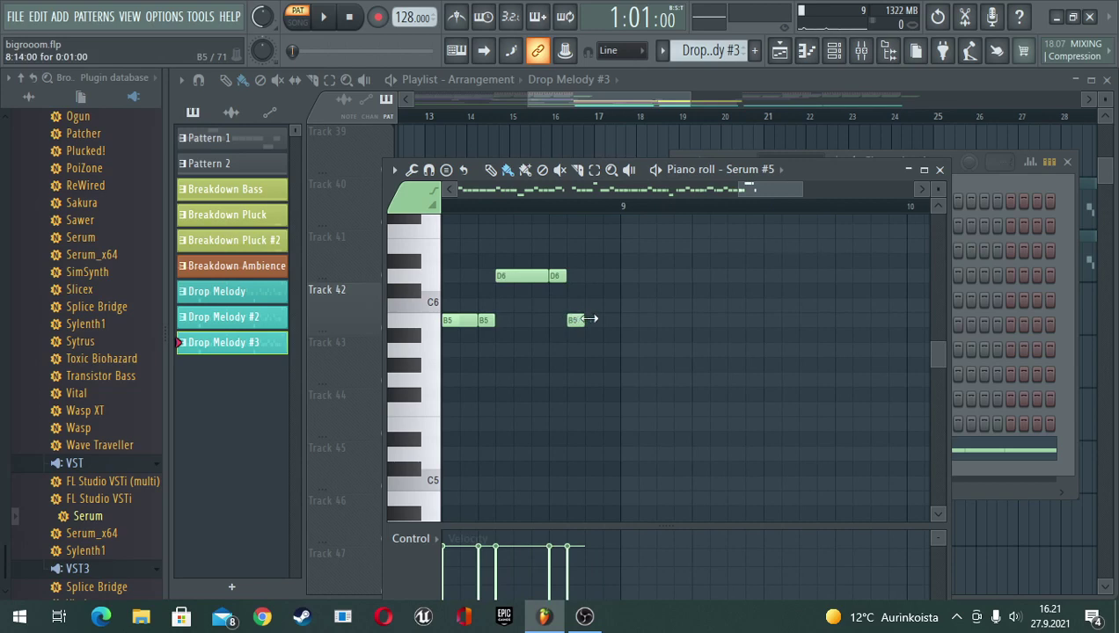
key(space)
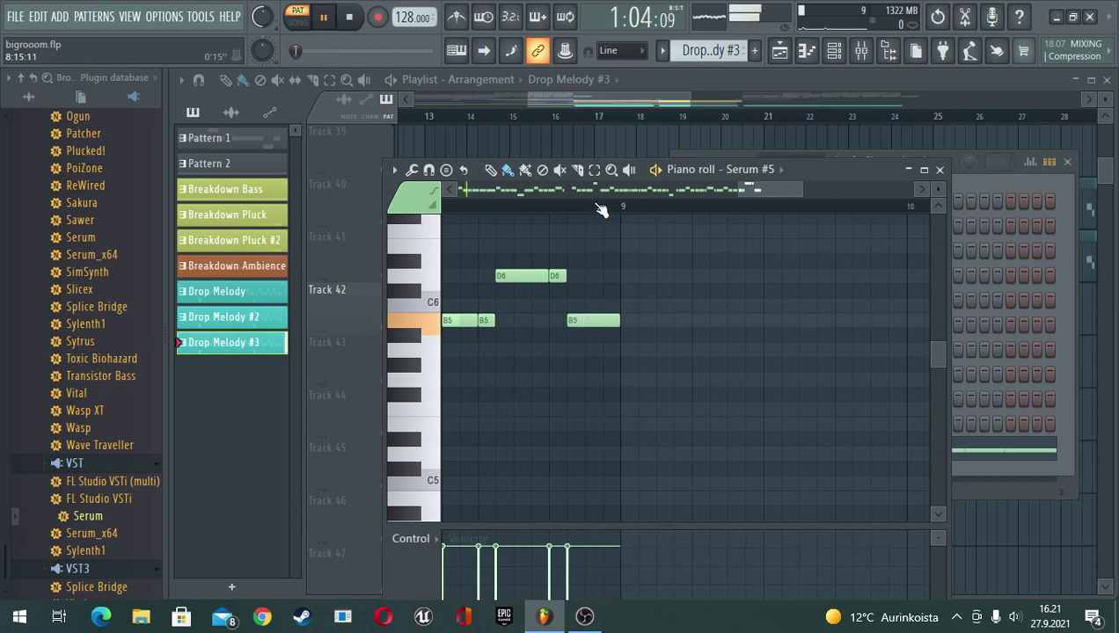
scroll(599, 209, down, 5)
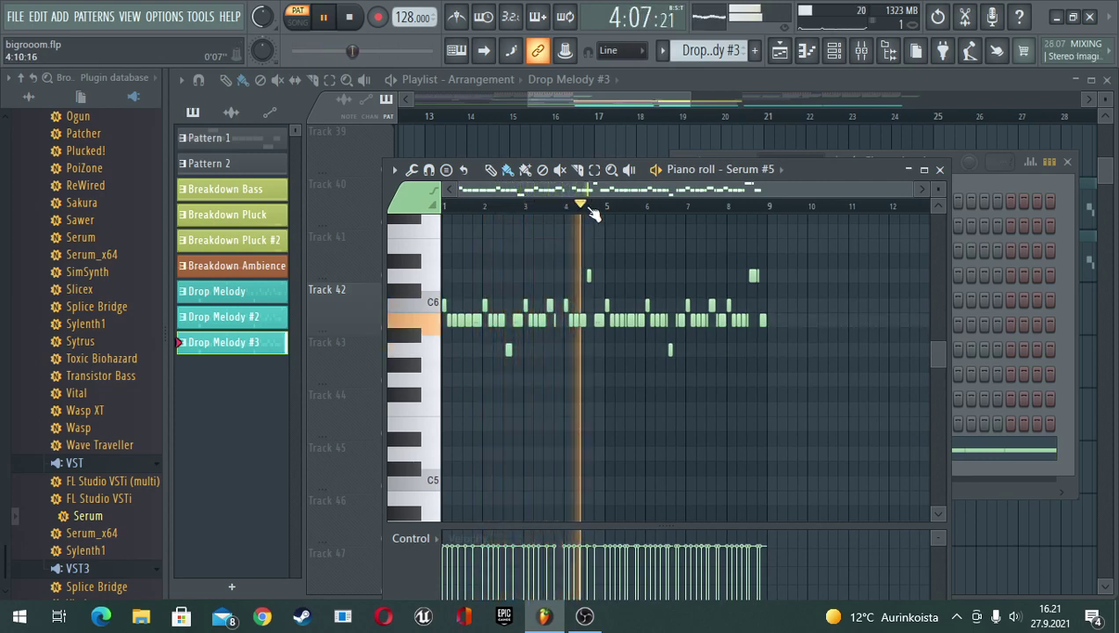
Stop playback and lengthen the last B5 note of bar 3 up to the C6 at bar 4
key(space)
scroll(560, 212, up, 3)
scroll(561, 212, up, 2)
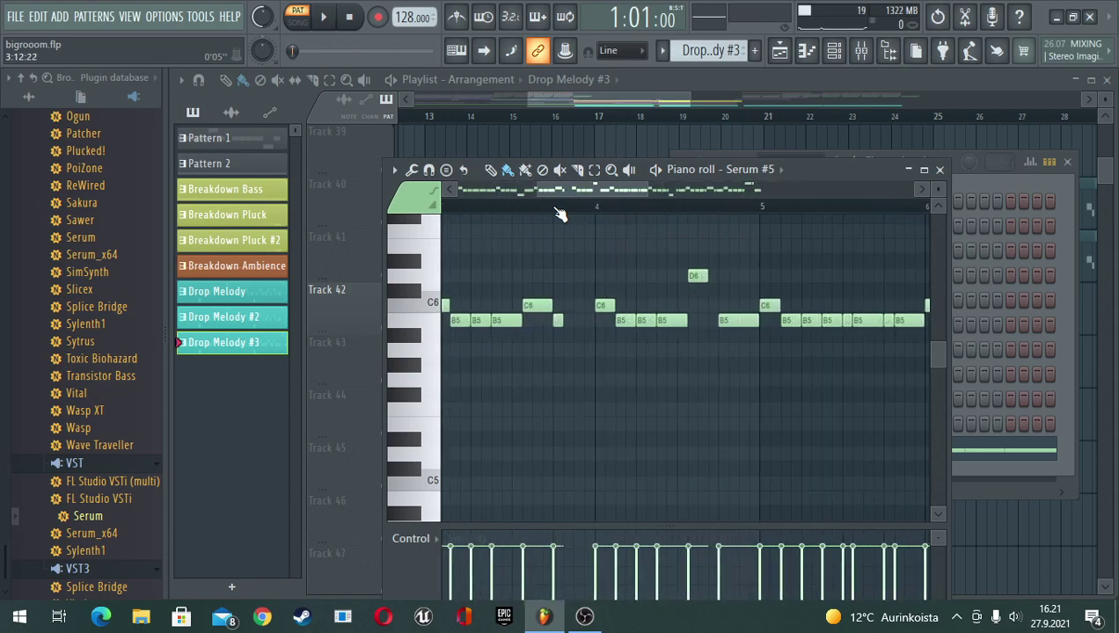
drag(574, 321, 598, 318)
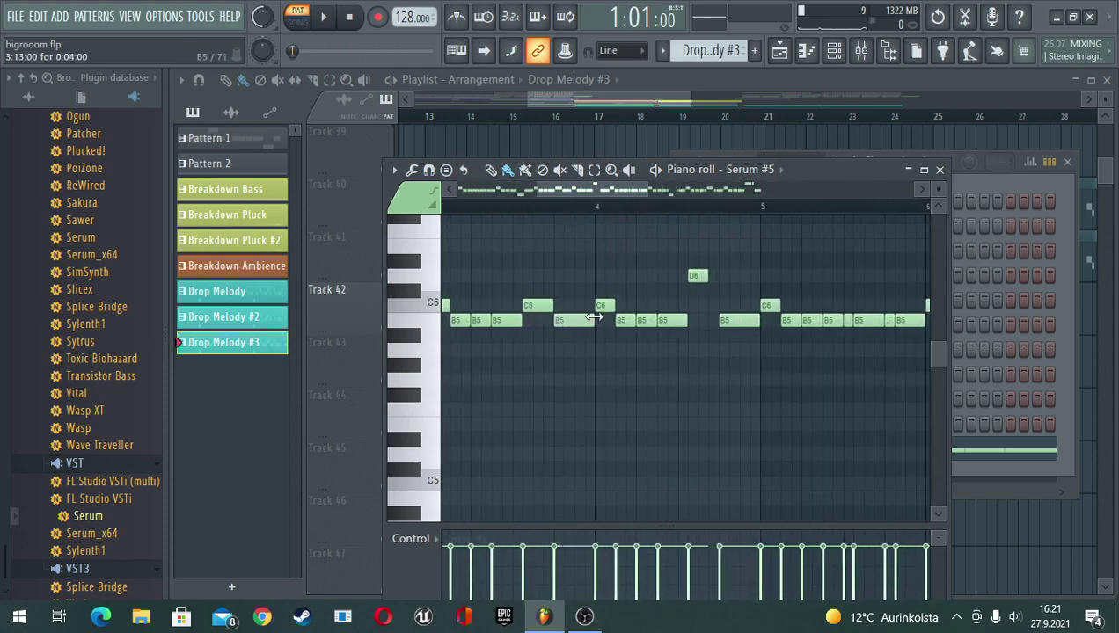
Play back the Drop Melody #3 pattern and check its notes along the piano roll for remaining gaps
key(space)
scroll(588, 211, down, 5)
scroll(588, 211, down, 2)
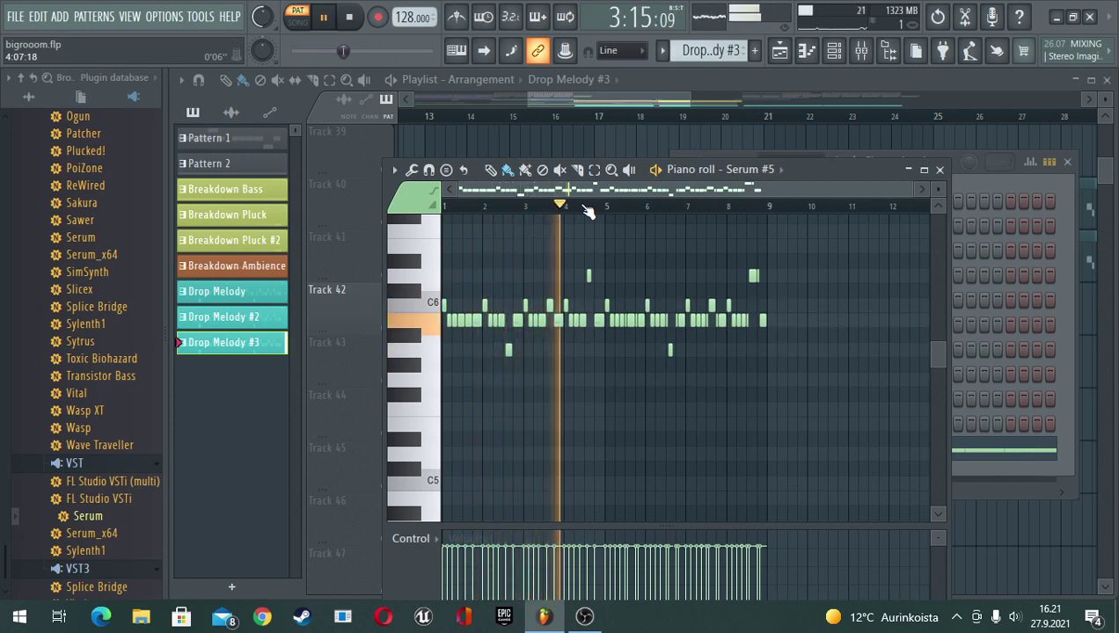
scroll(677, 217, up, 5)
scroll(689, 219, up, 2)
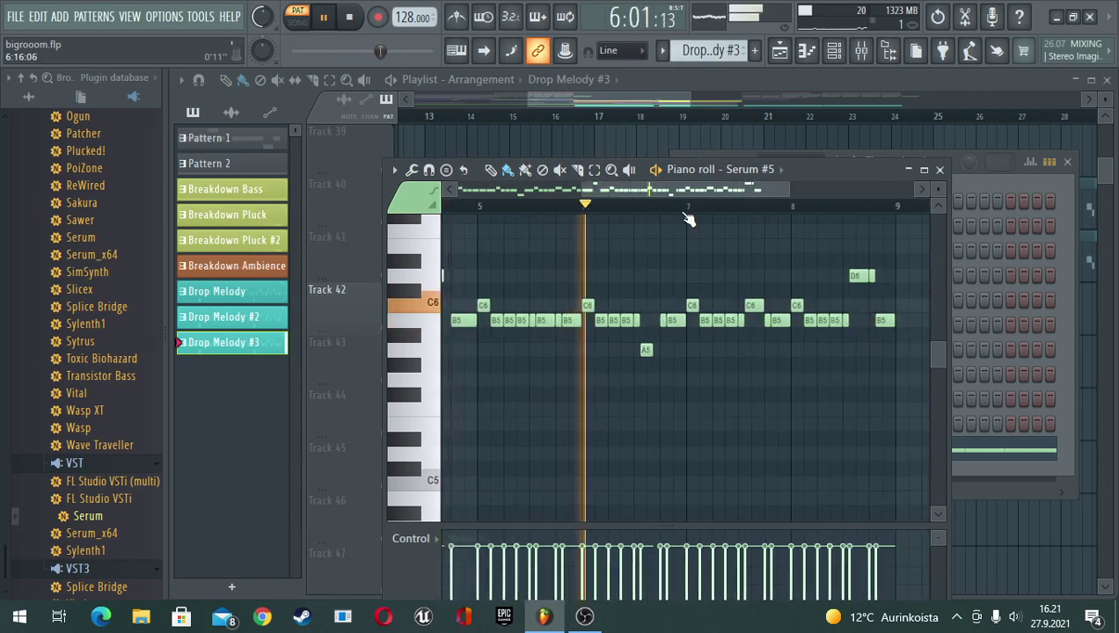
scroll(689, 219, down, 5)
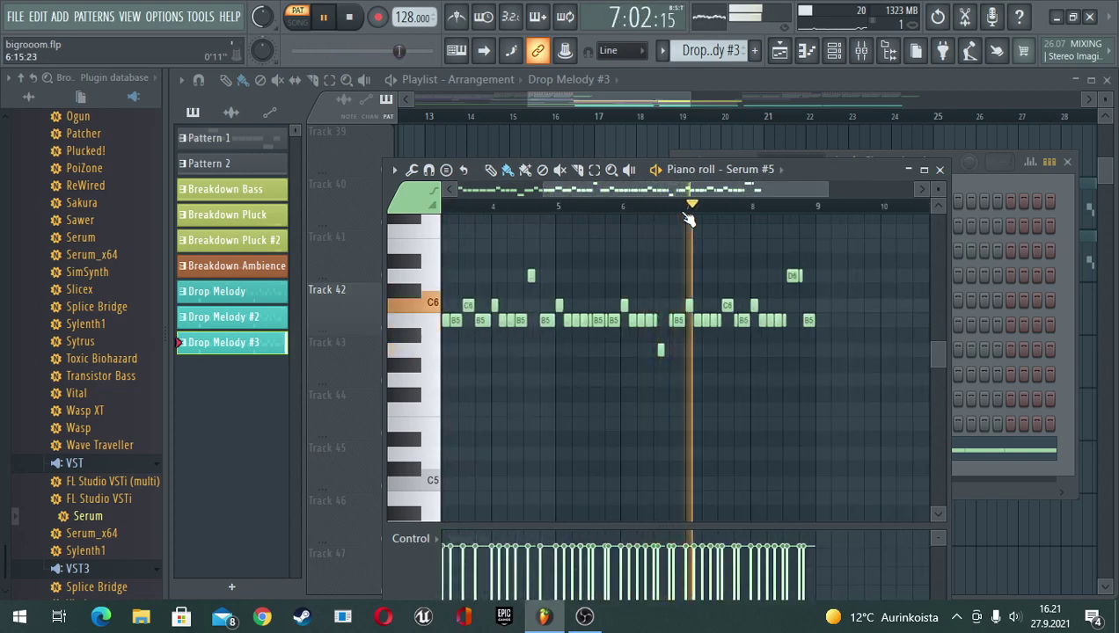
scroll(689, 219, down, 3)
key(space)
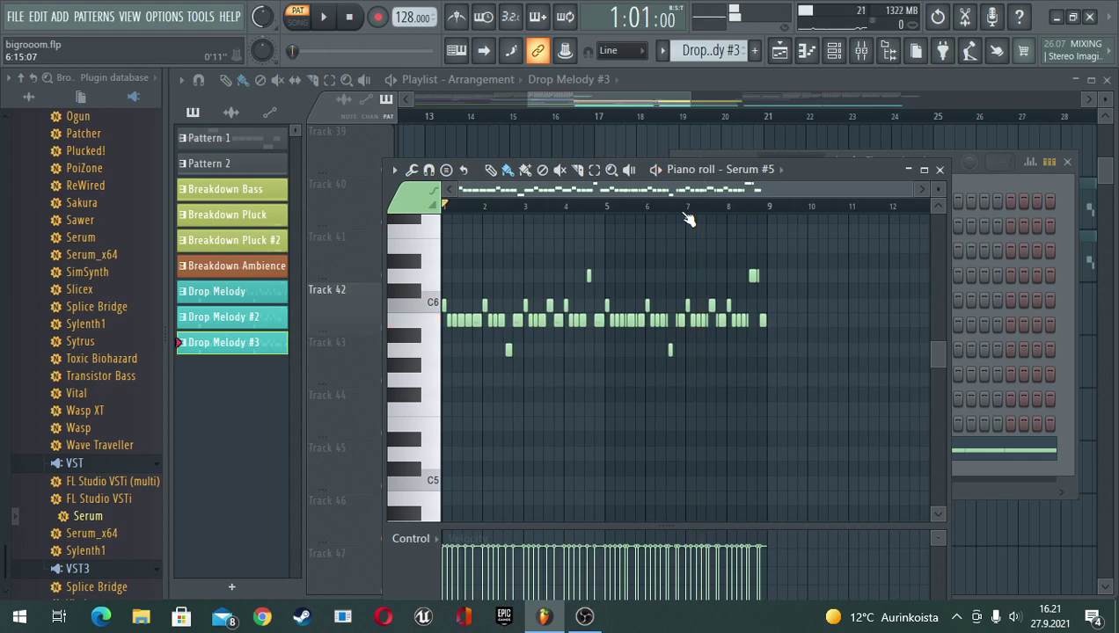
Switch to song mode, unmute Tracks 40 and 41 in the playlist, and play the three melody layers from bar 17
click(298, 17)
click(643, 85)
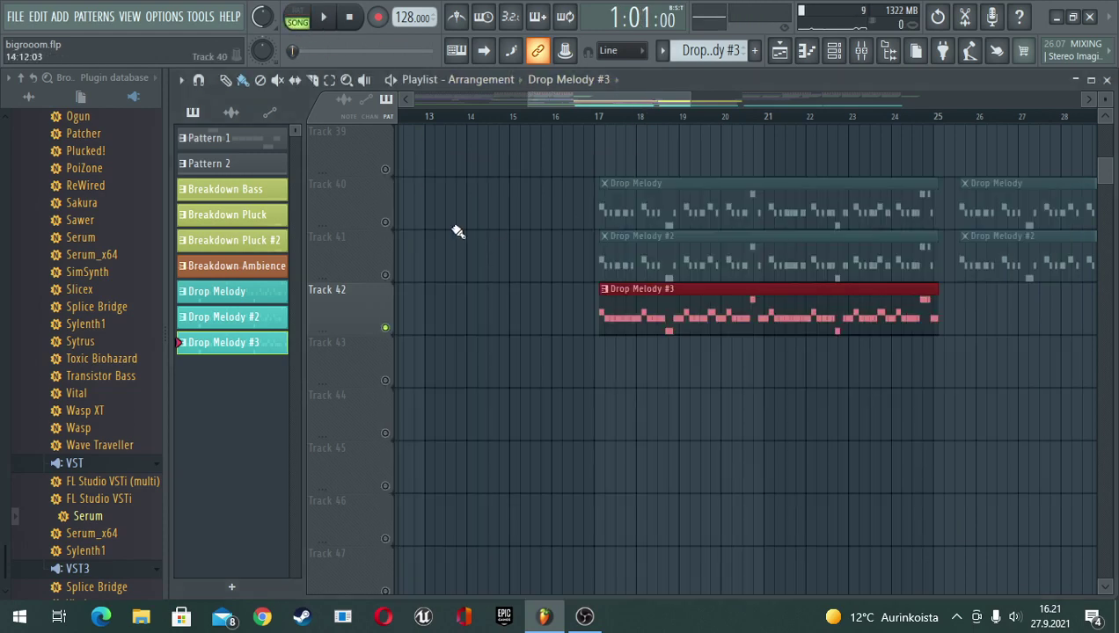
click(384, 275)
click(385, 221)
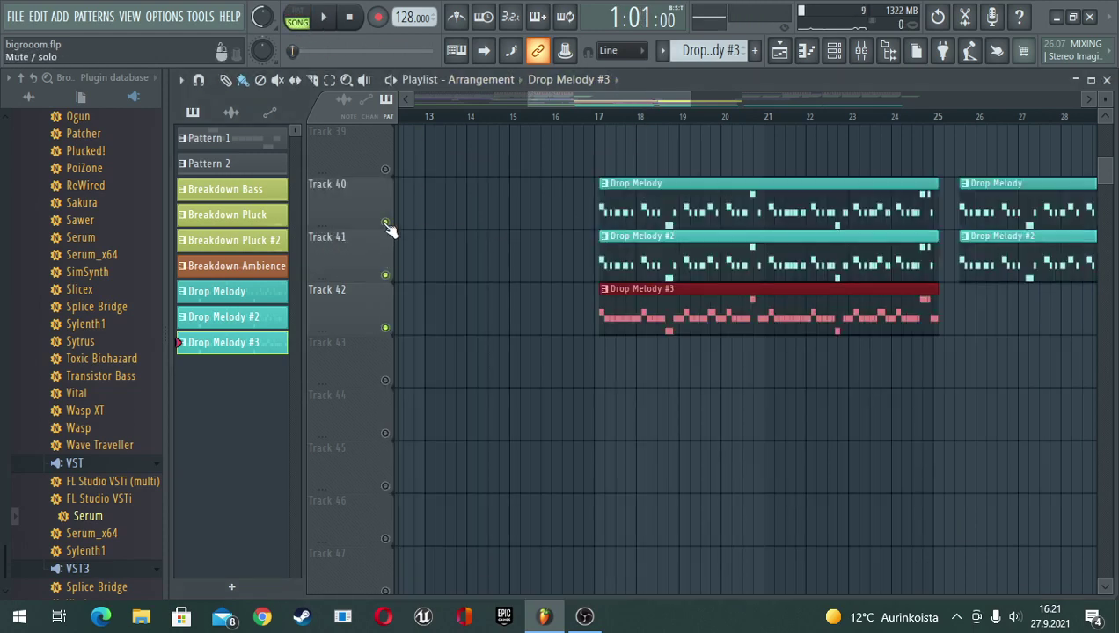
click(597, 118)
key(space)
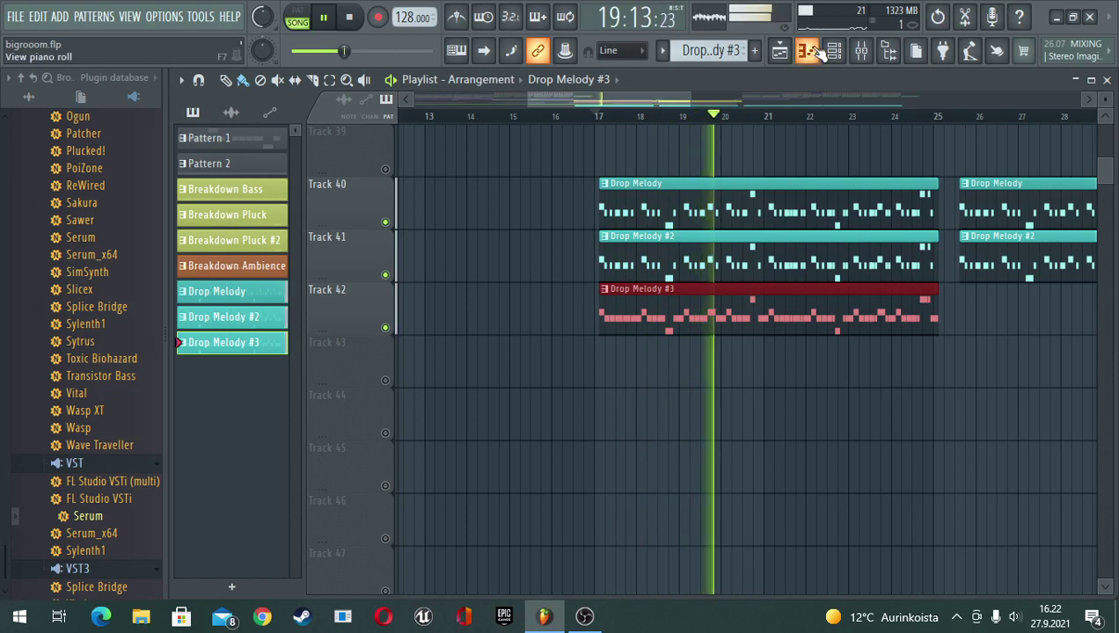
Balance the new layer against the other melodies by setting Insert 32's mixer volume to 59% (-10.0 dB), and stop playback
click(862, 51)
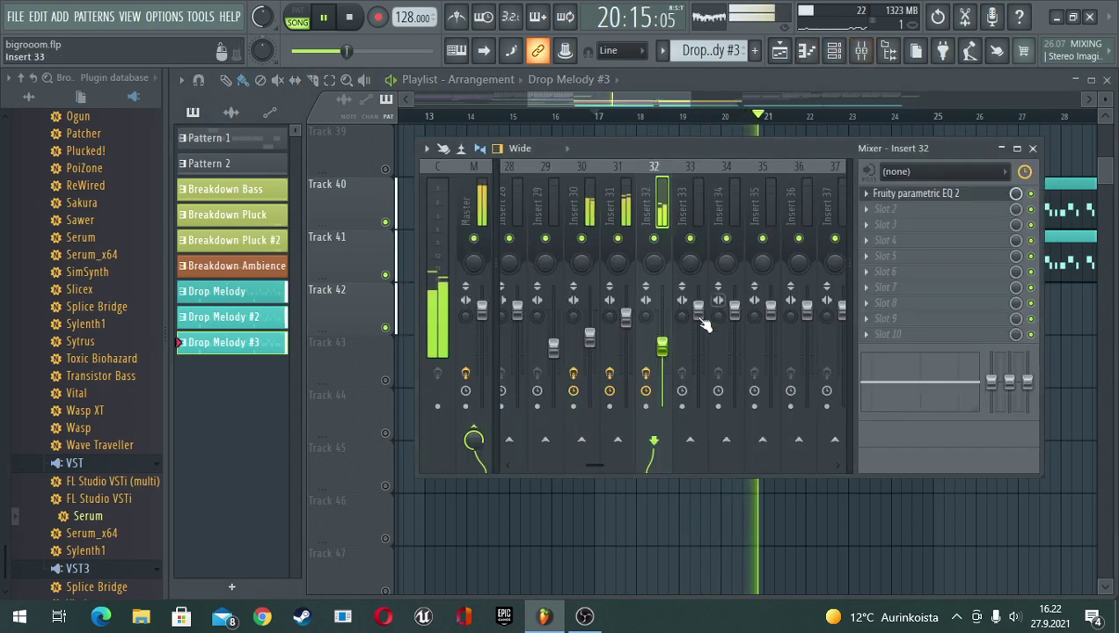
drag(667, 354, 667, 362)
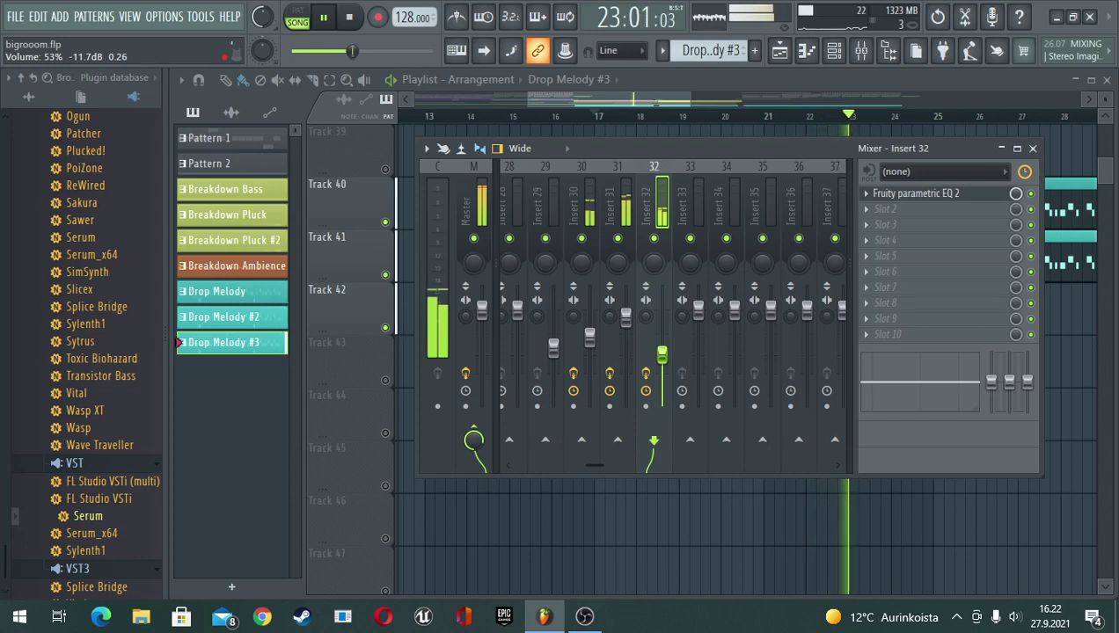
click(627, 317)
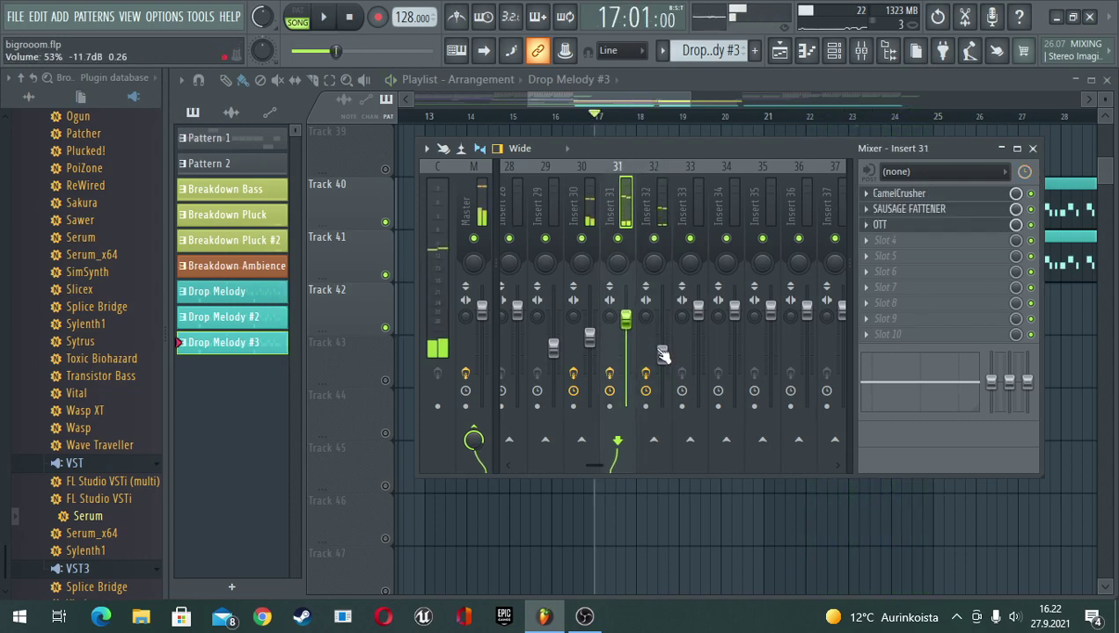
drag(662, 355, 662, 349)
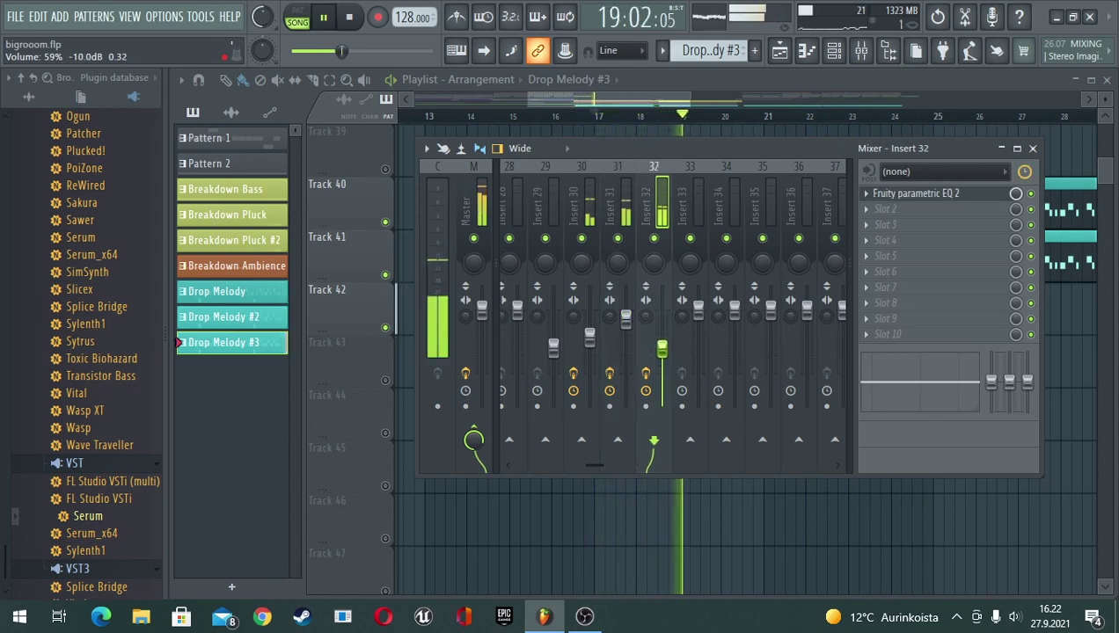
key(space)
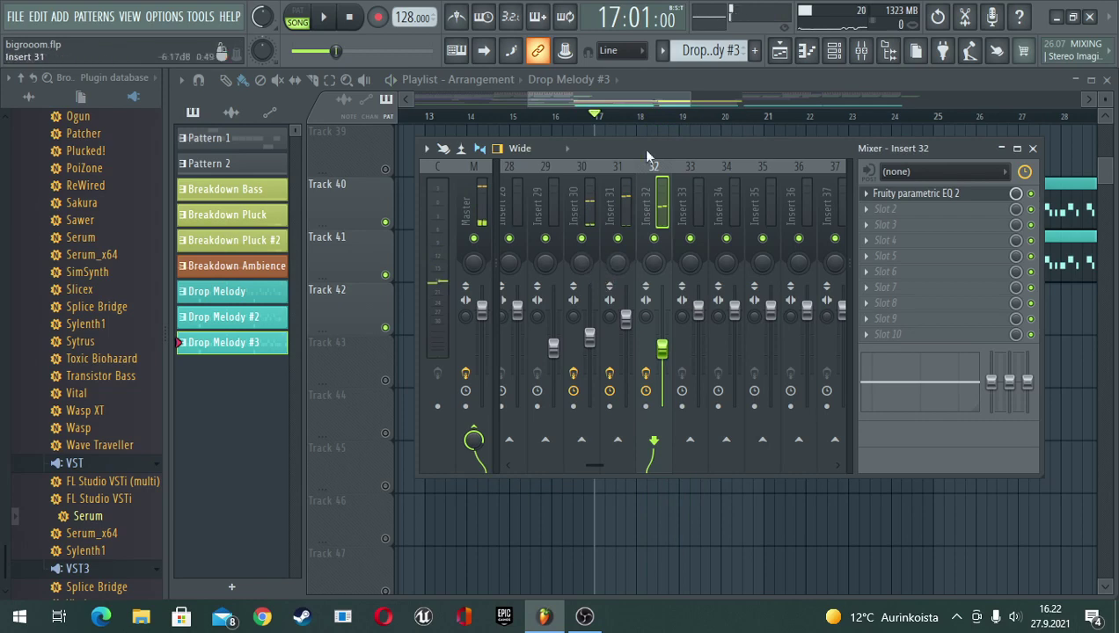
Save the project and close the mixer
click(15, 15)
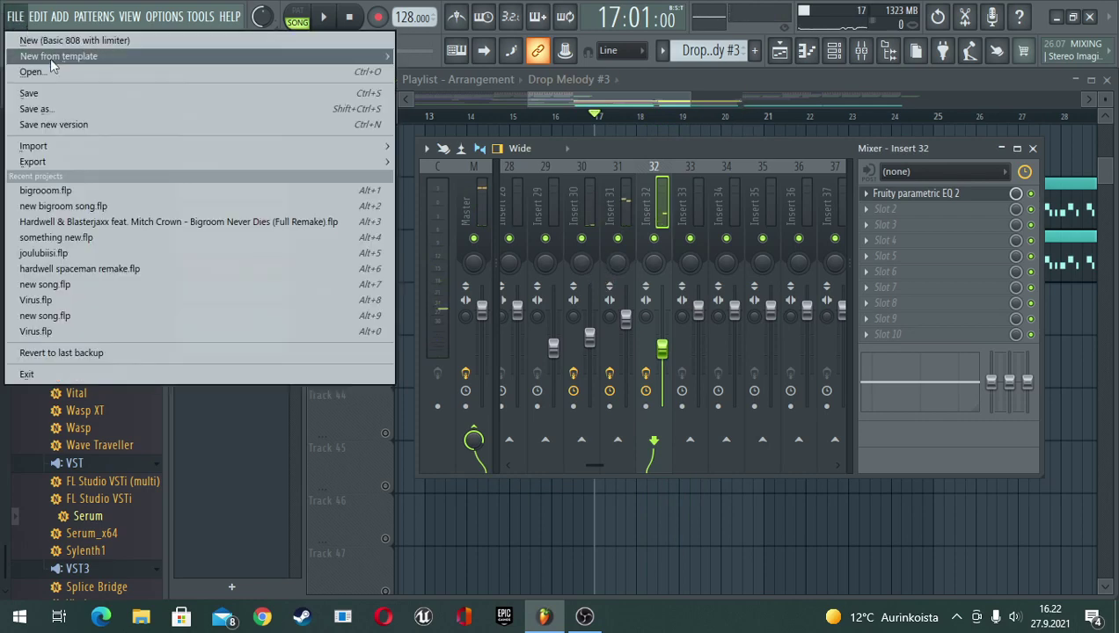
click(41, 95)
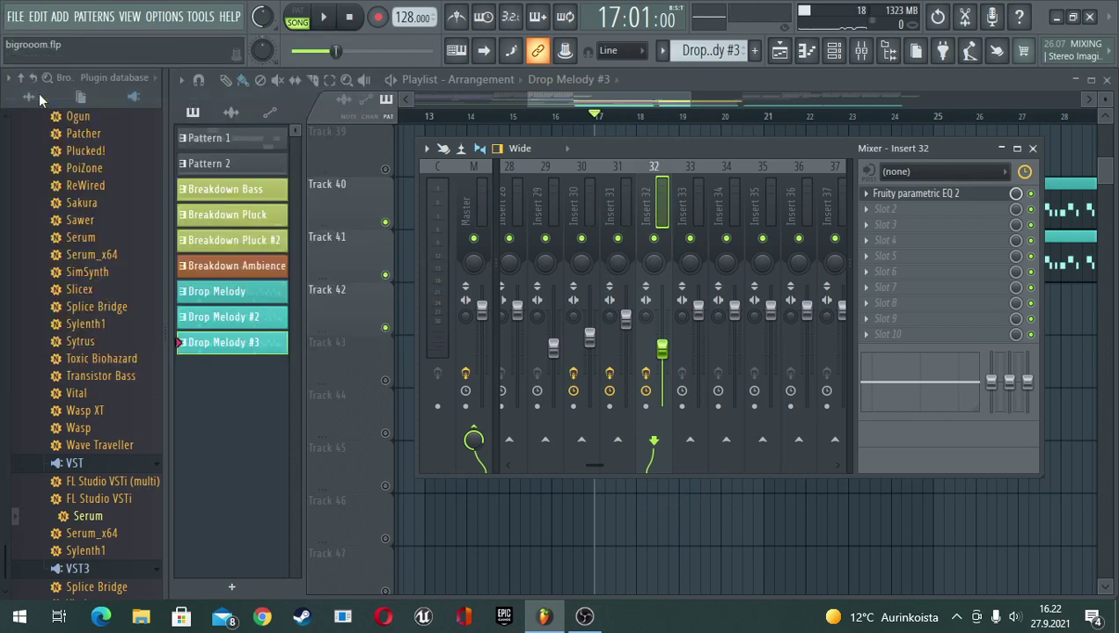
key(F9)
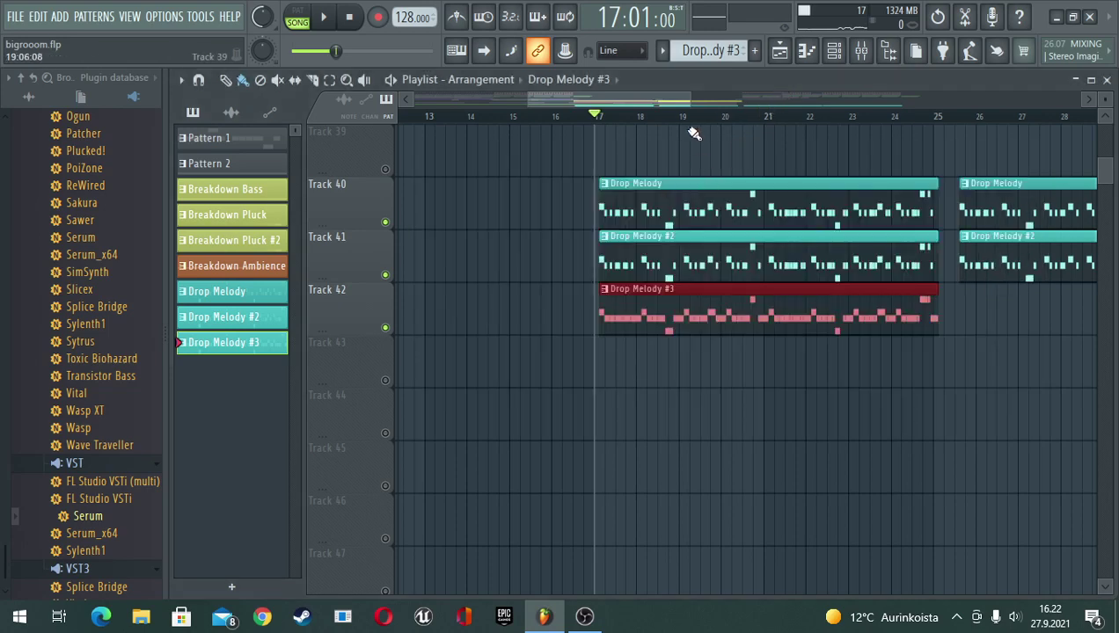
Unmute all the other playlist tracks so the whole arrangement is enabled alongside the melody tracks
scroll(693, 128, down, 2)
scroll(694, 132, down, 3)
scroll(694, 287, up, 4)
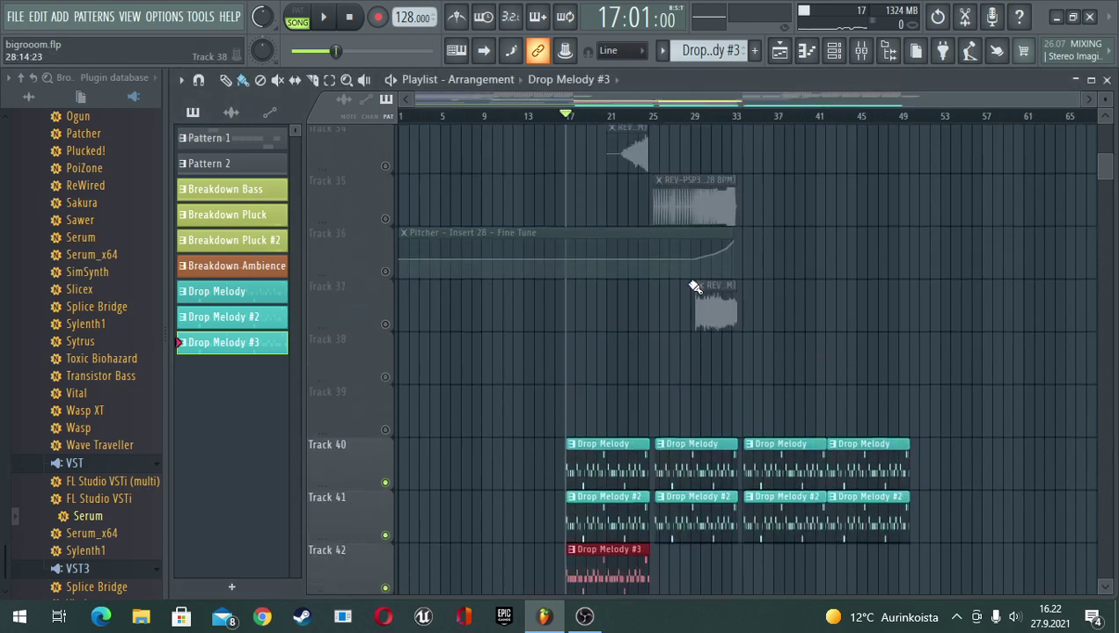
scroll(419, 302, down, 6)
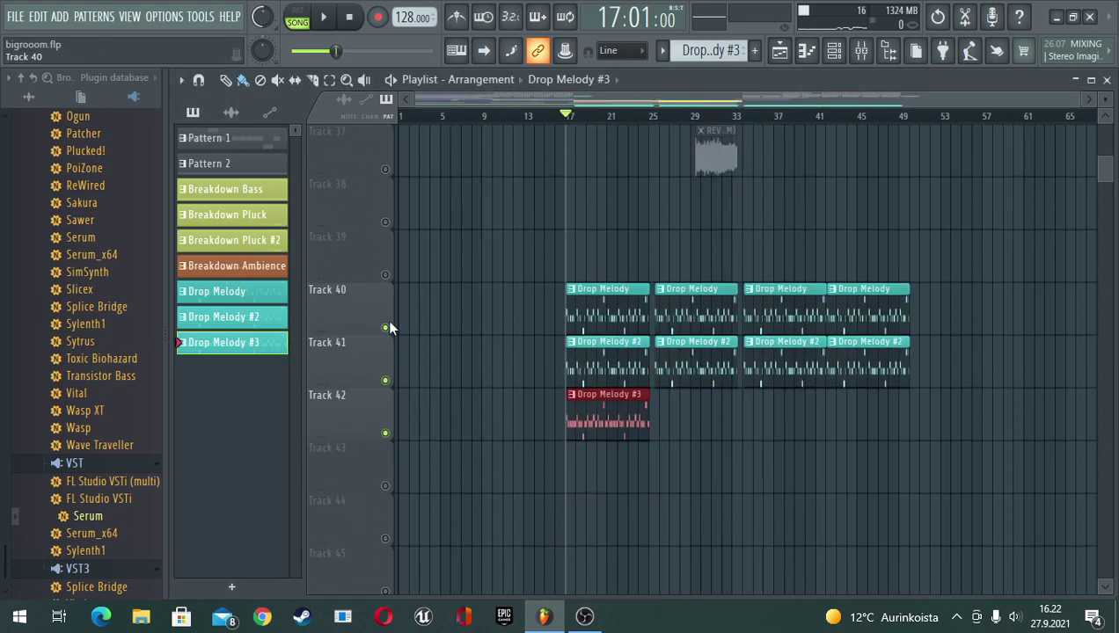
right_click(387, 332)
right_click(387, 331)
scroll(568, 260, up, 9)
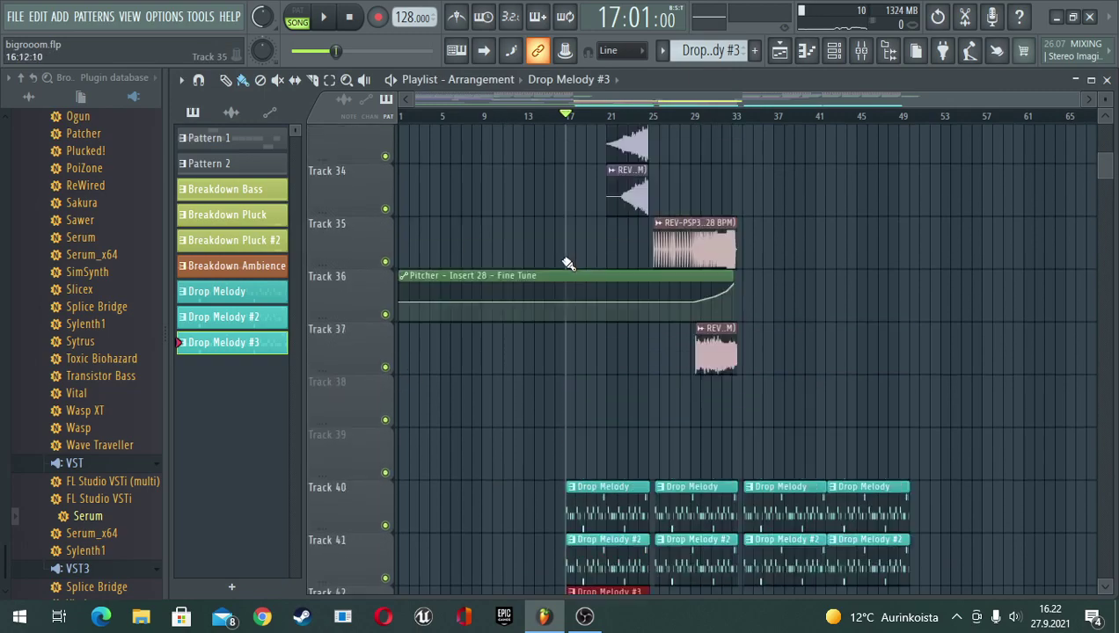
scroll(567, 260, up, 4)
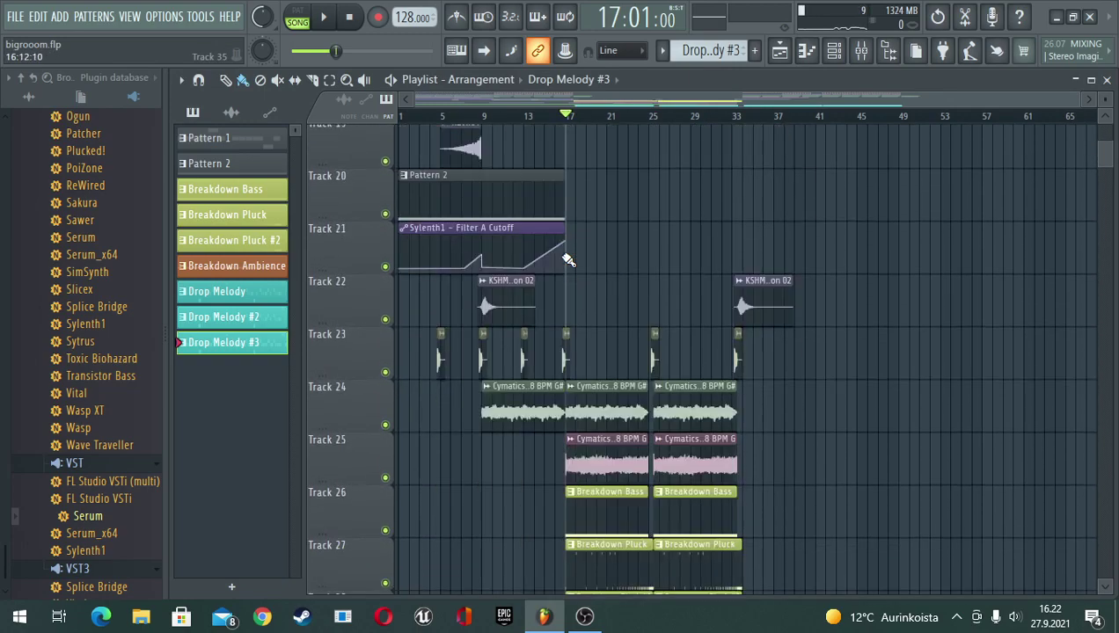
Place a second Drop Melody #3 clip on Track 42, aligned with the second Drop Melody clips between bars 25 and 26
scroll(569, 261, down, 9)
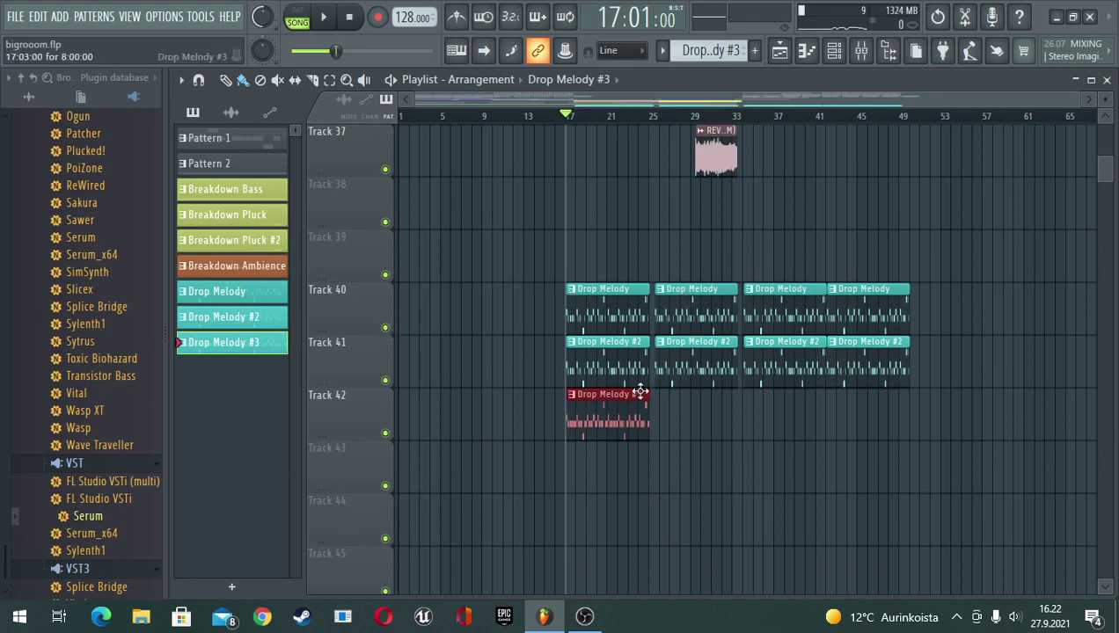
scroll(640, 393, down, 1)
scroll(676, 120, up, 5)
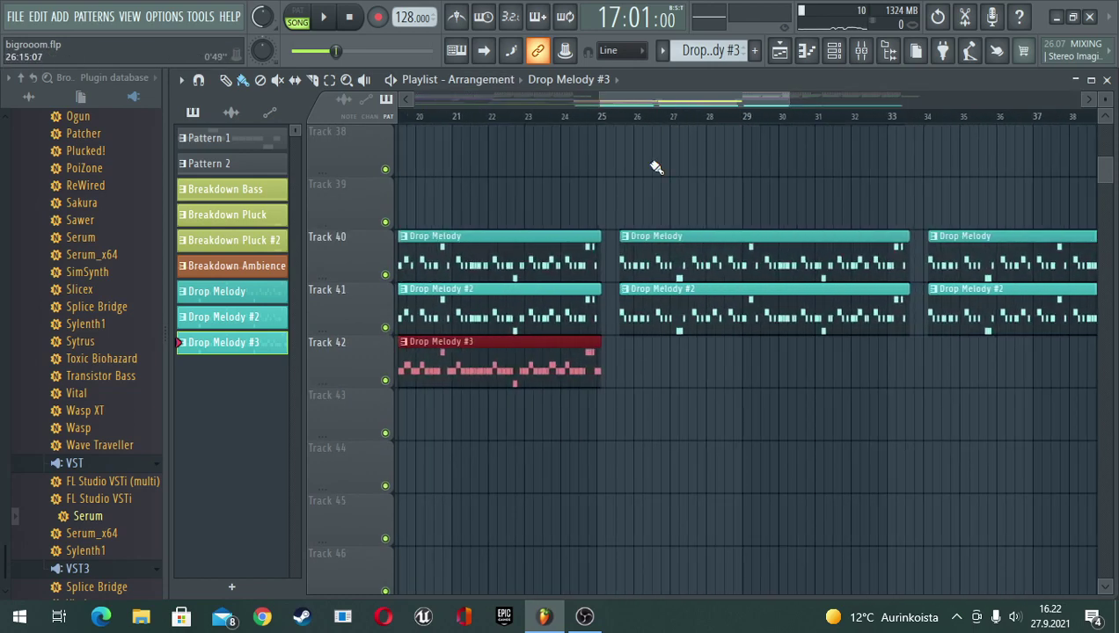
scroll(641, 123, up, 2)
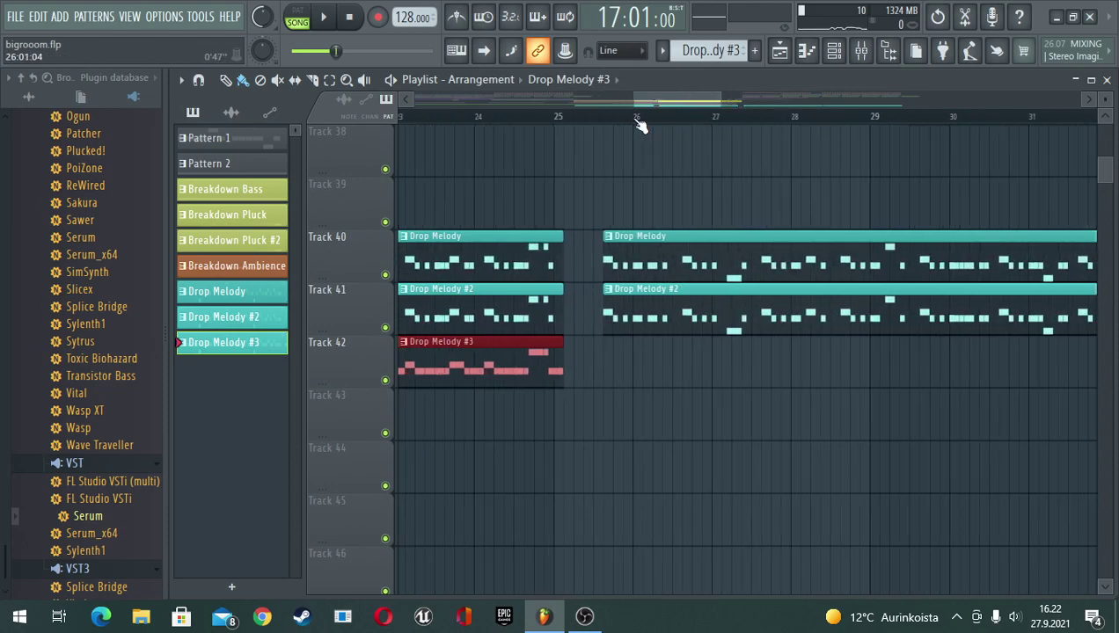
click(613, 347)
scroll(651, 115, down, 3)
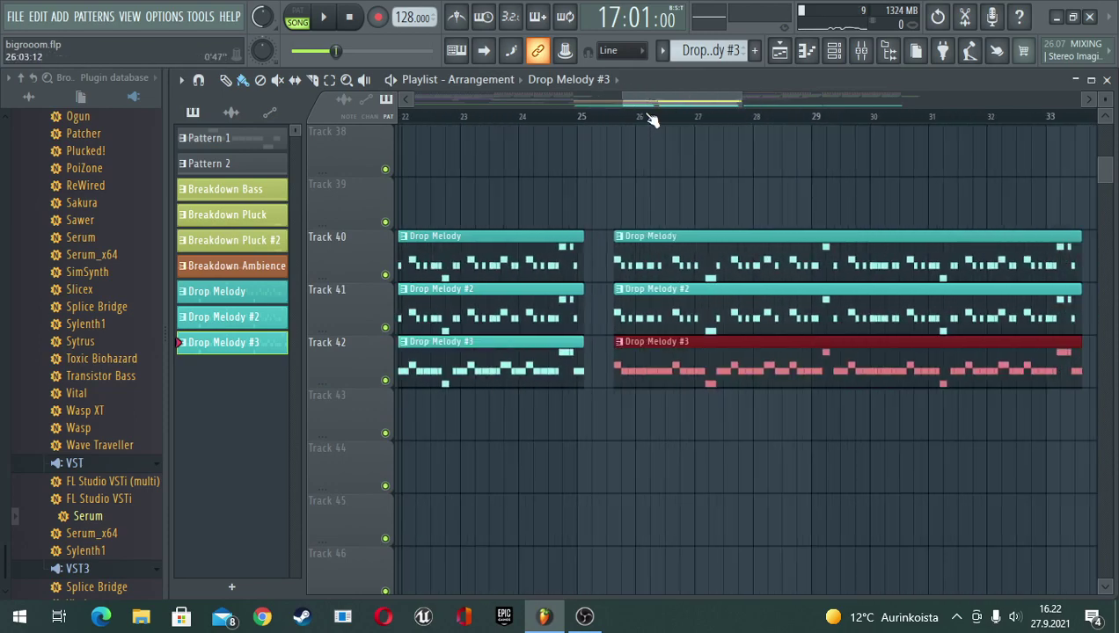
Place two more Drop Melody #3 clips on Track 42, aligned with the Drop Melody clips starting just after bars 34 and 42
scroll(796, 124, up, 3)
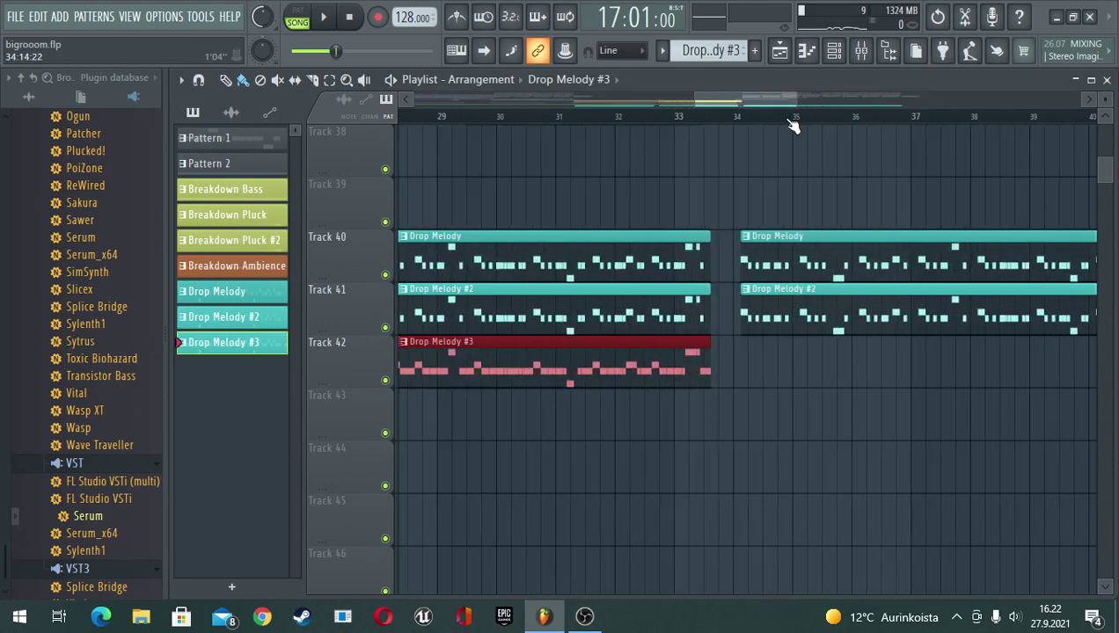
click(728, 346)
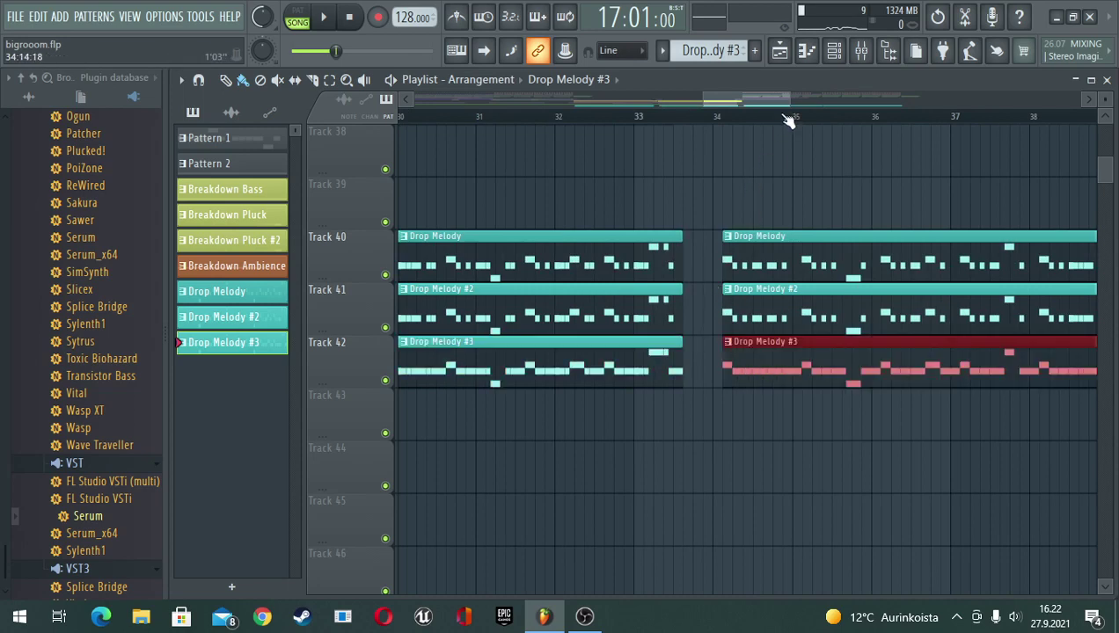
scroll(787, 120, down, 4)
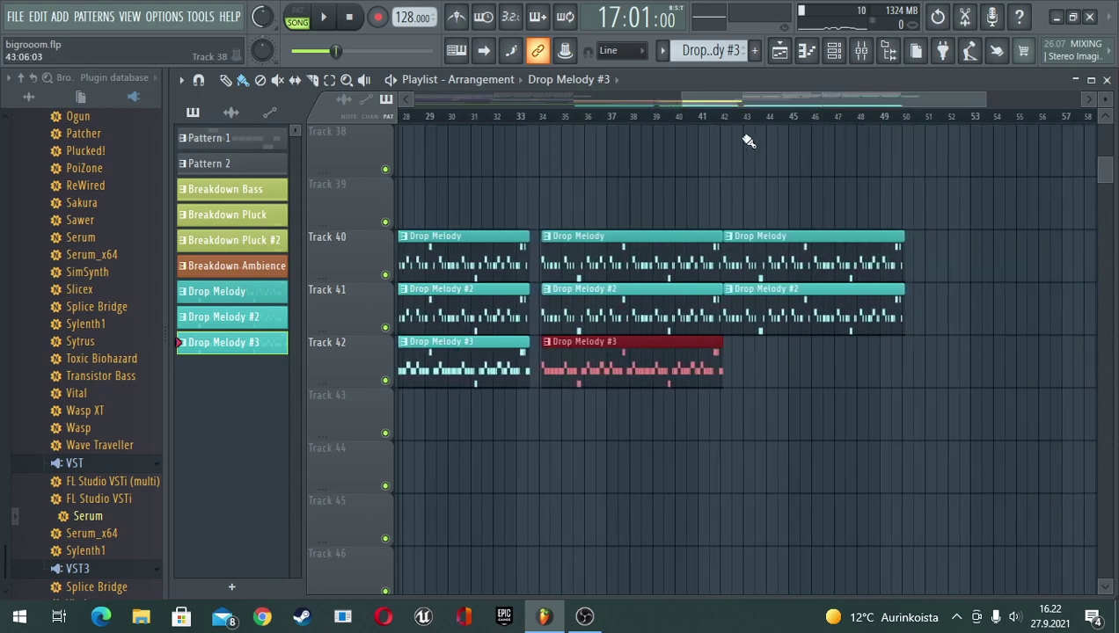
scroll(741, 119, up, 4)
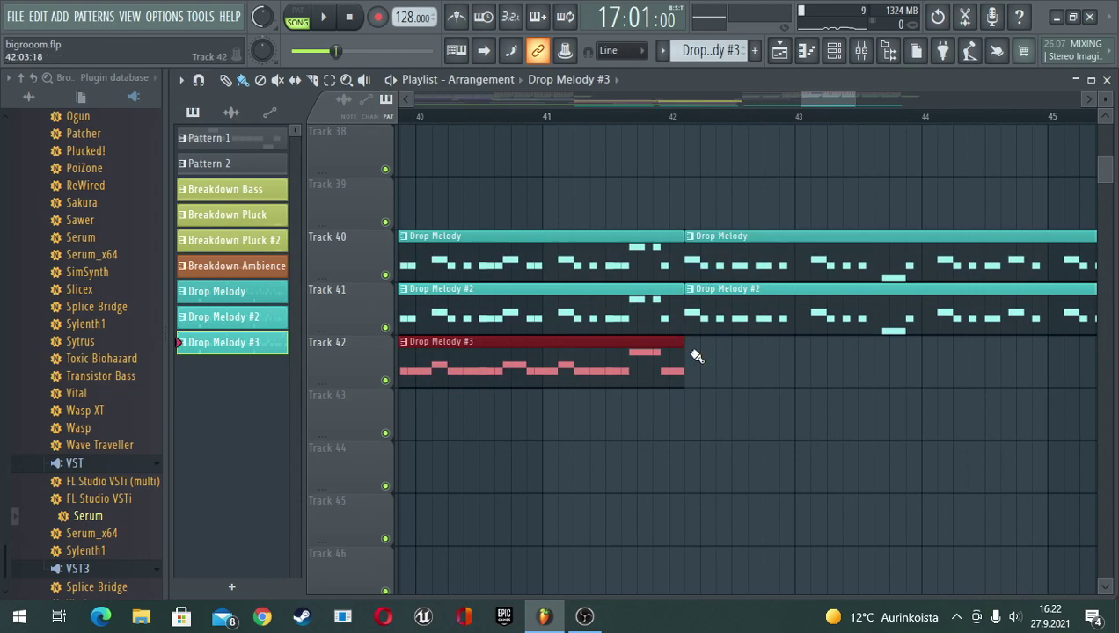
click(694, 355)
scroll(757, 120, down, 6)
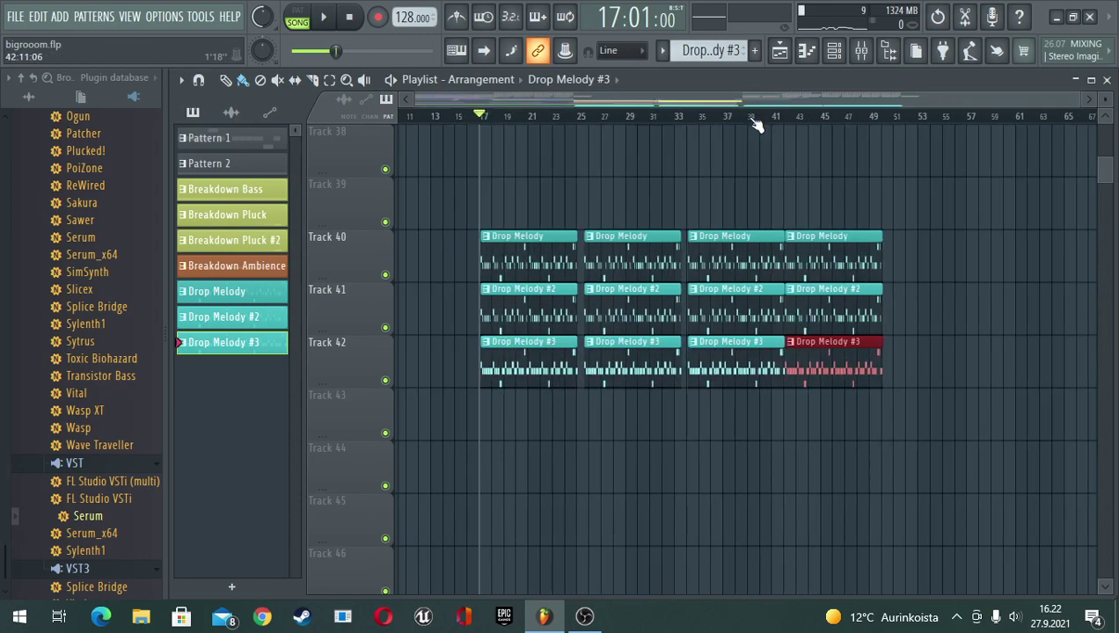
scroll(771, 249, up, 6)
scroll(791, 225, up, 10)
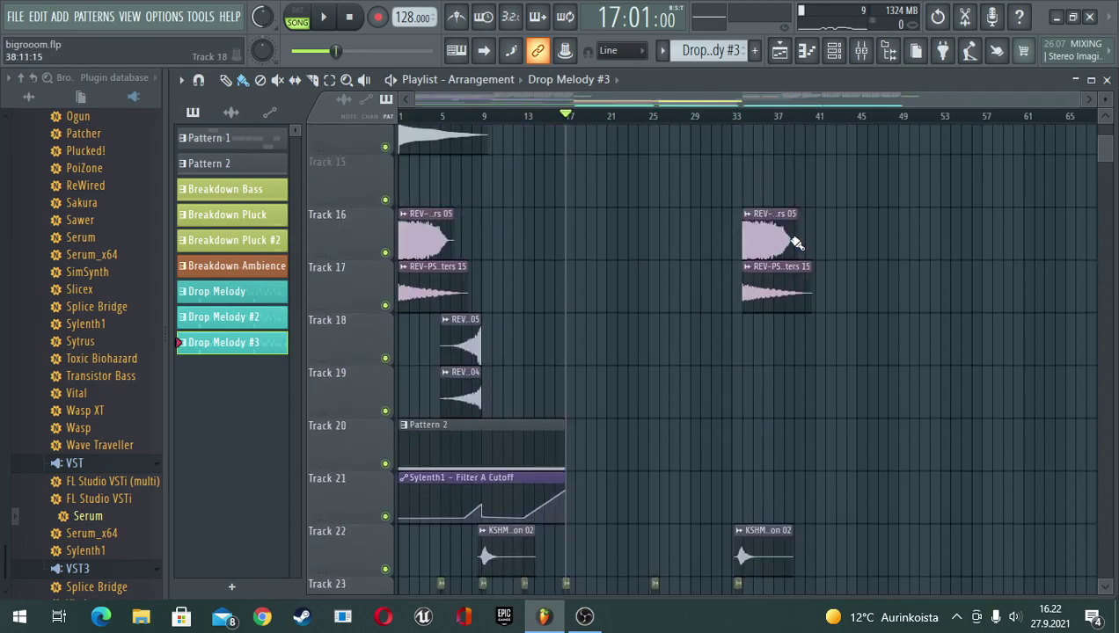
Look through the arrangement from the kick on Track 1 down to the Drop Melody clips on Tracks 40 to 42
scroll(779, 176, up, 3)
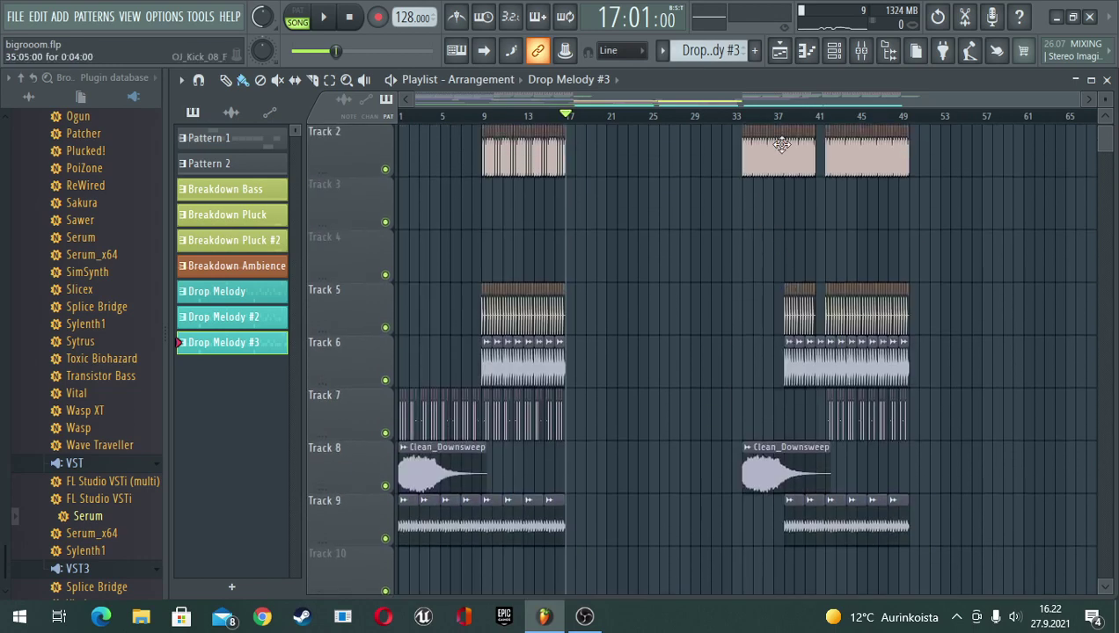
scroll(791, 350, up, 1)
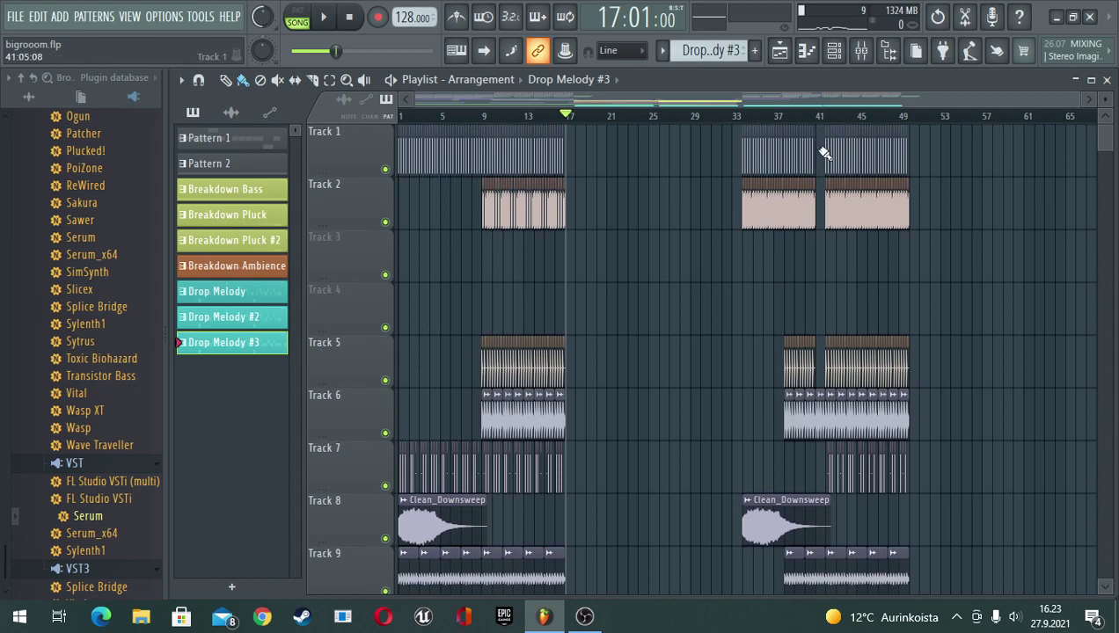
scroll(824, 204, down, 4)
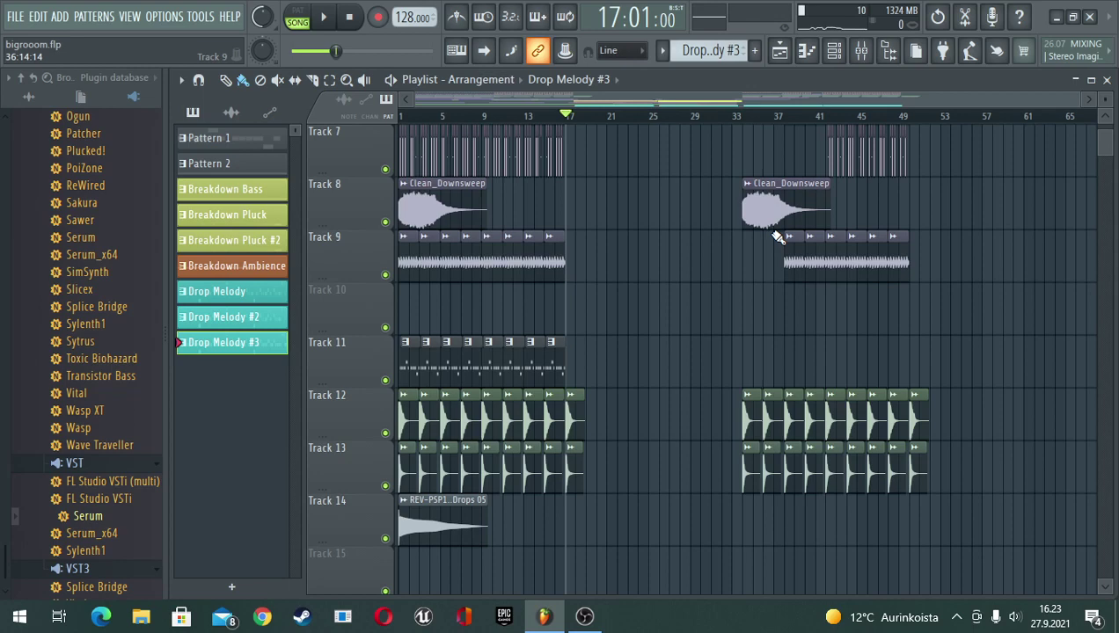
scroll(774, 224, down, 9)
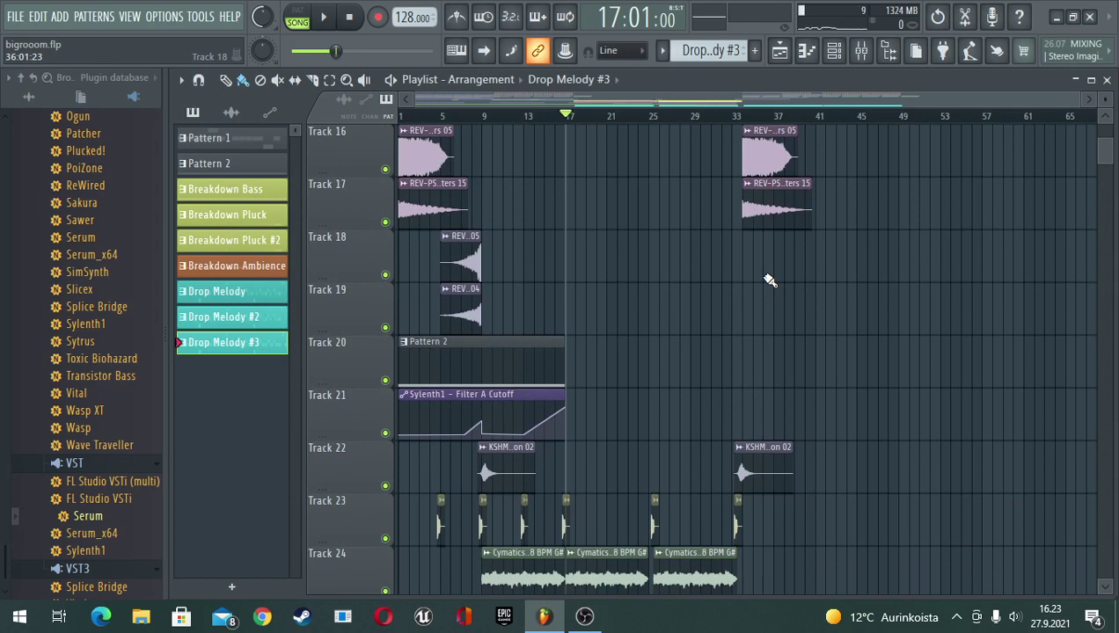
scroll(770, 279, down, 17)
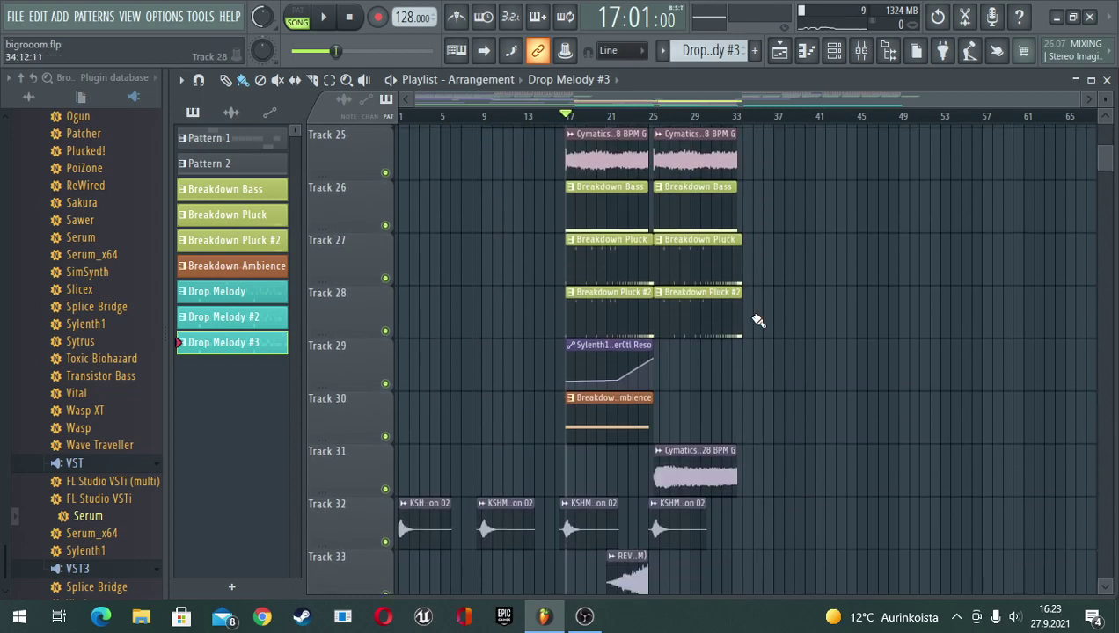
scroll(695, 336, down, 5)
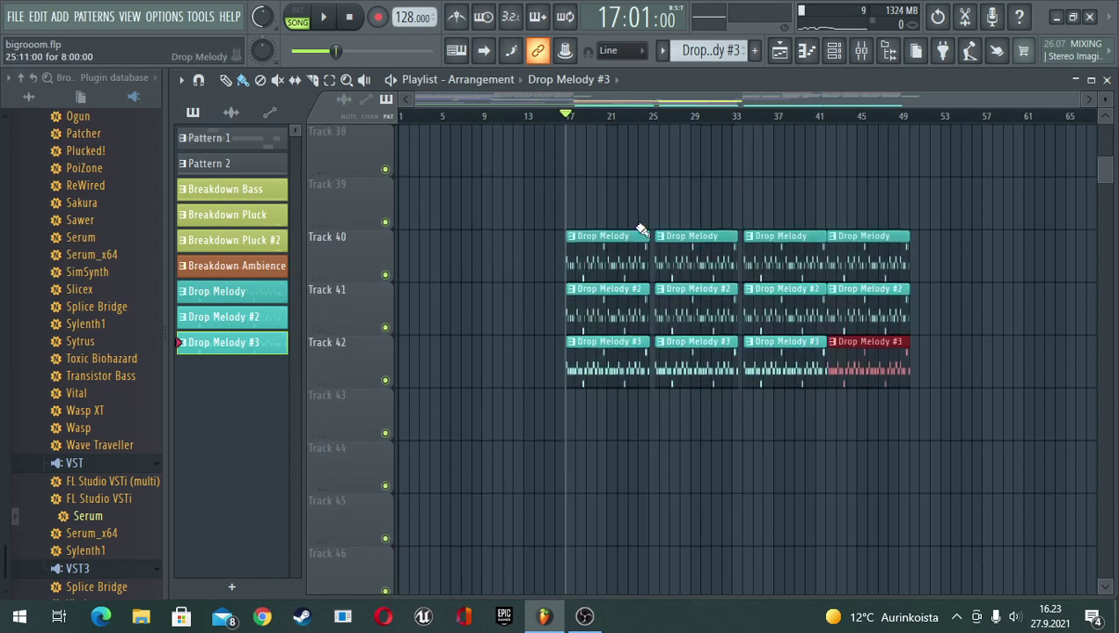
Solo Track 40 to audition the first Drop Melody layer from bar 17, and re-enable all tracks
ctrl+click(385, 275)
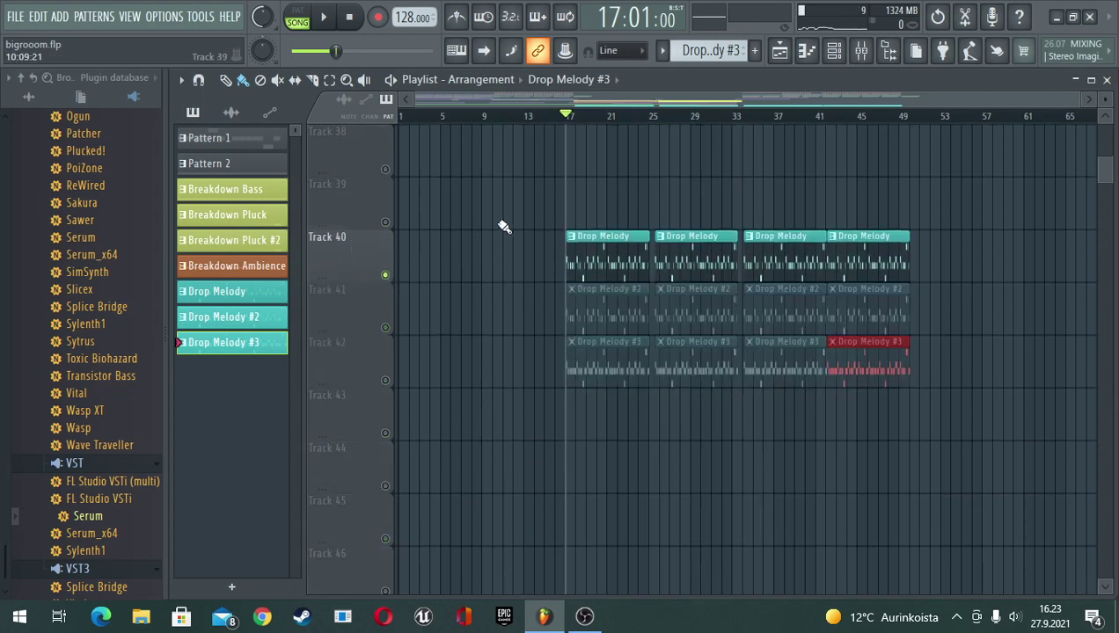
key(space)
key(space)
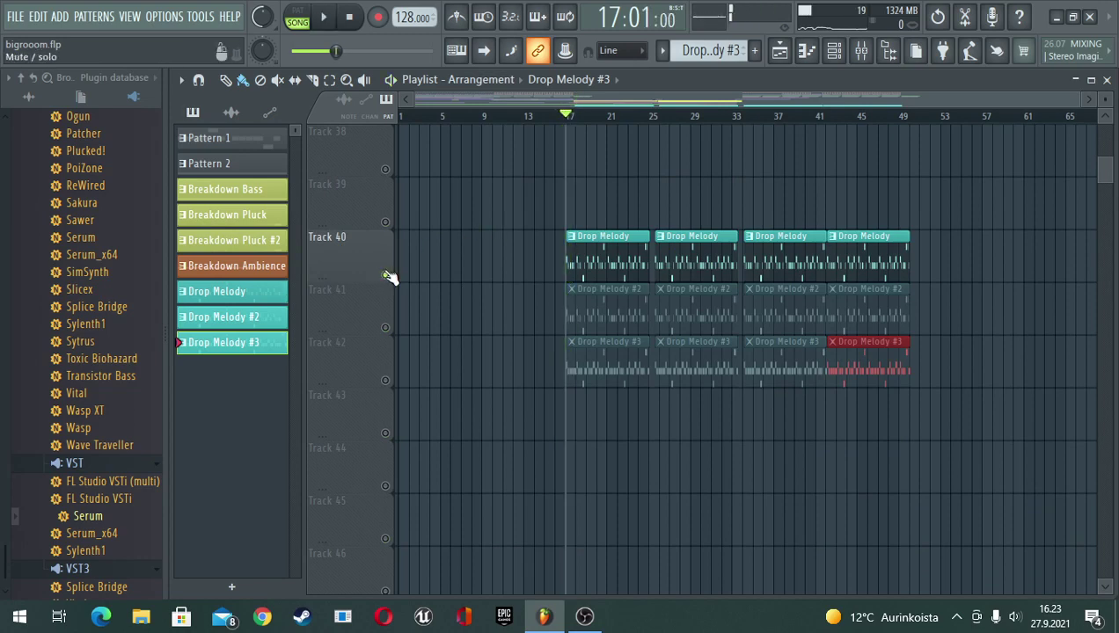
ctrl+click(385, 275)
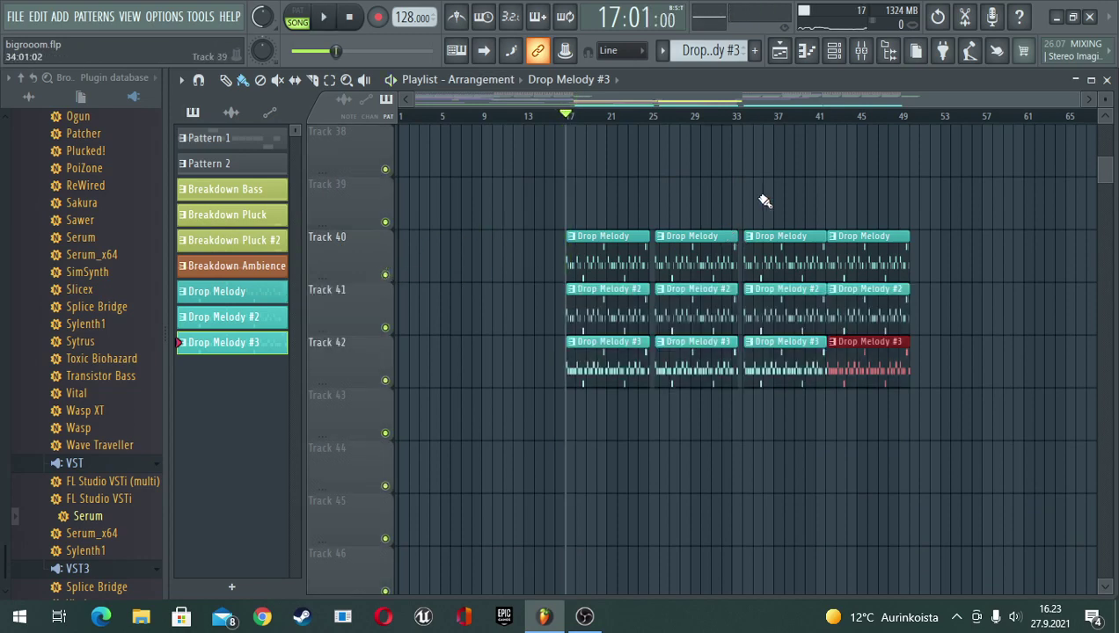
Audition the drop from bar 34 with only Tracks 1, 2 and 40 enabled, and re-enable all playlist tracks
click(742, 117)
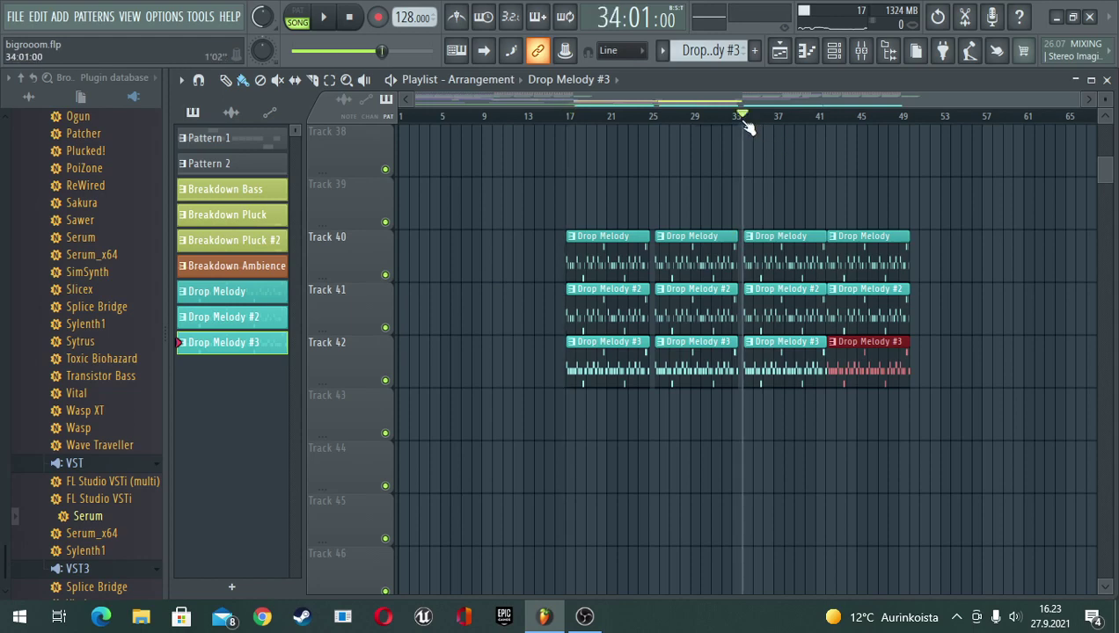
ctrl+click(386, 275)
scroll(609, 312, up, 10)
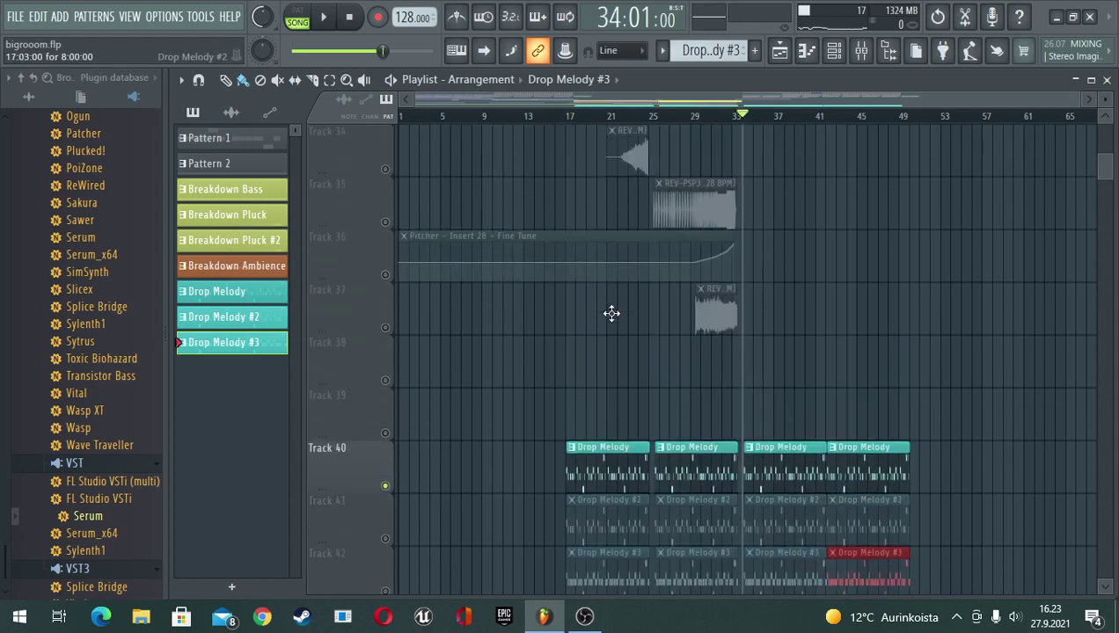
scroll(609, 312, up, 7)
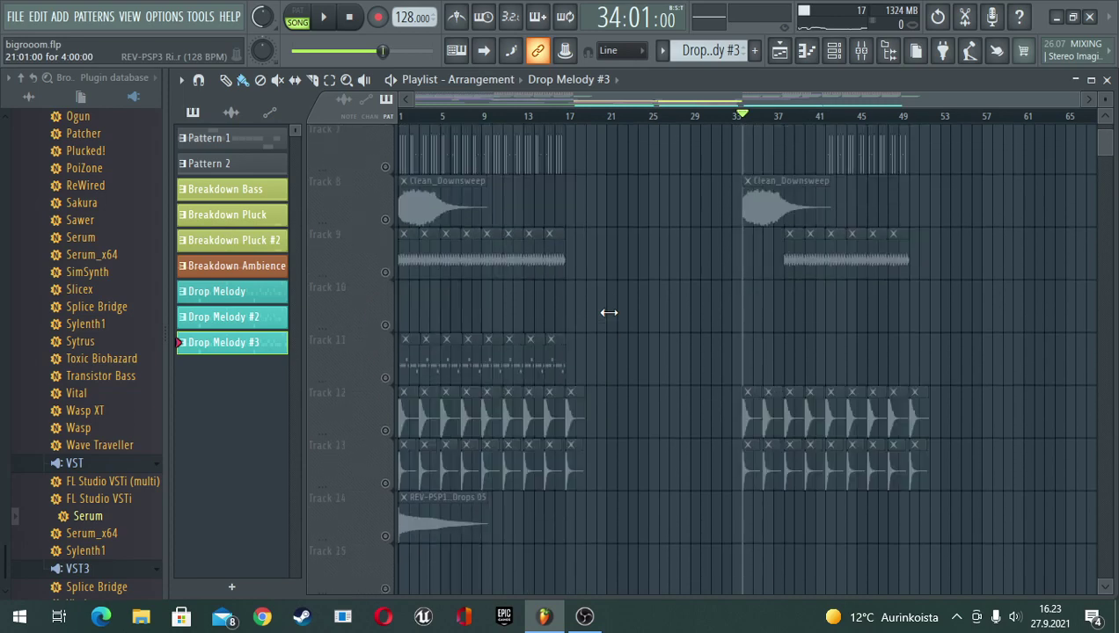
click(386, 222)
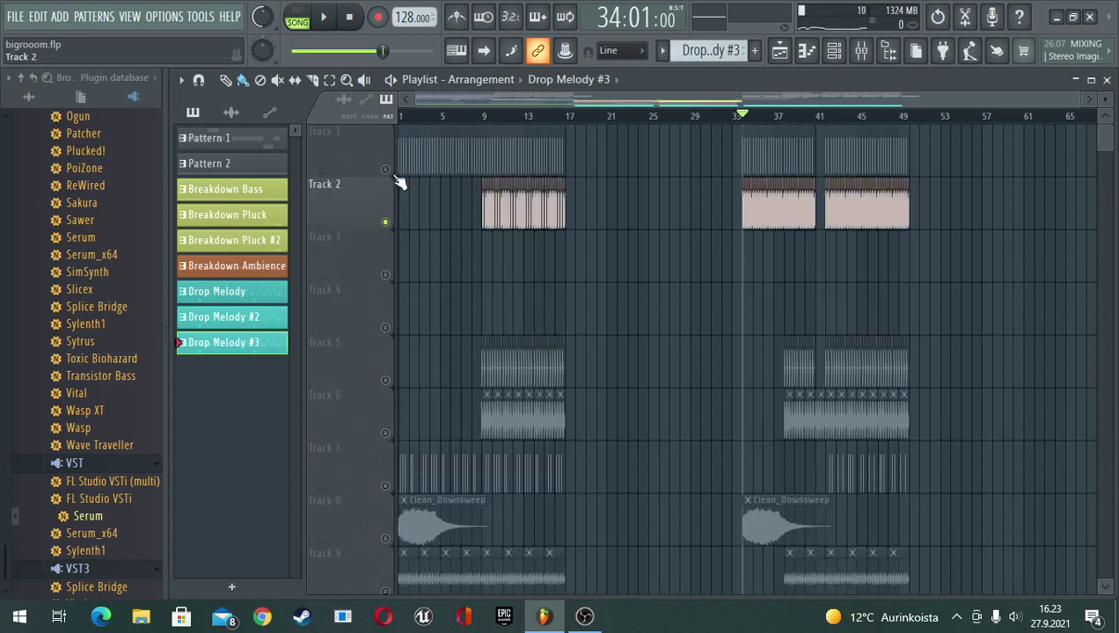
click(386, 169)
key(space)
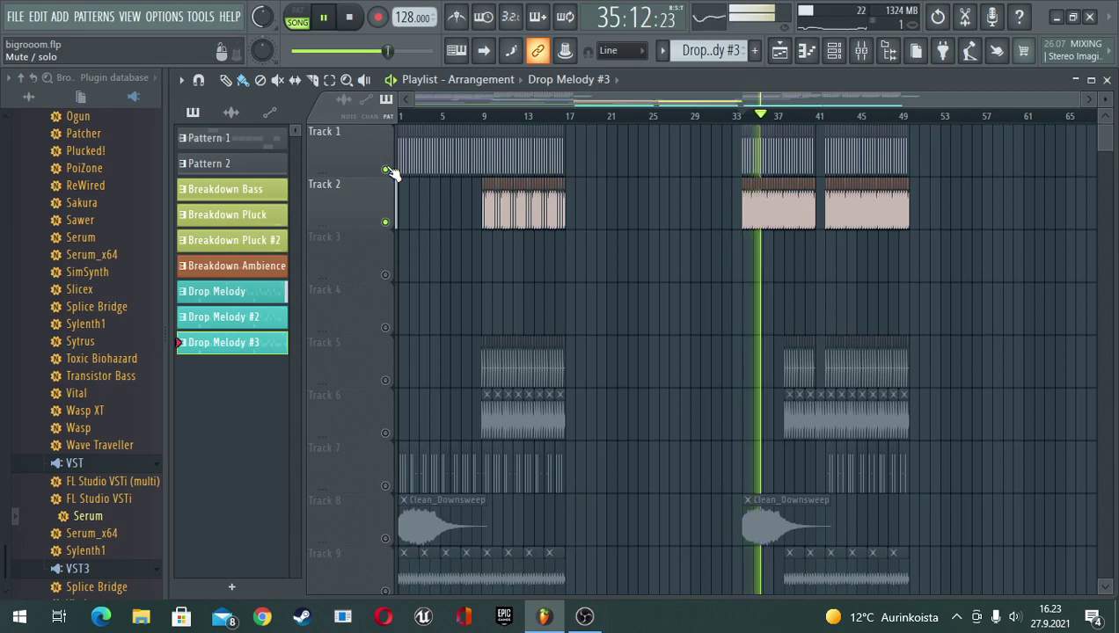
key(space)
right_click(386, 169)
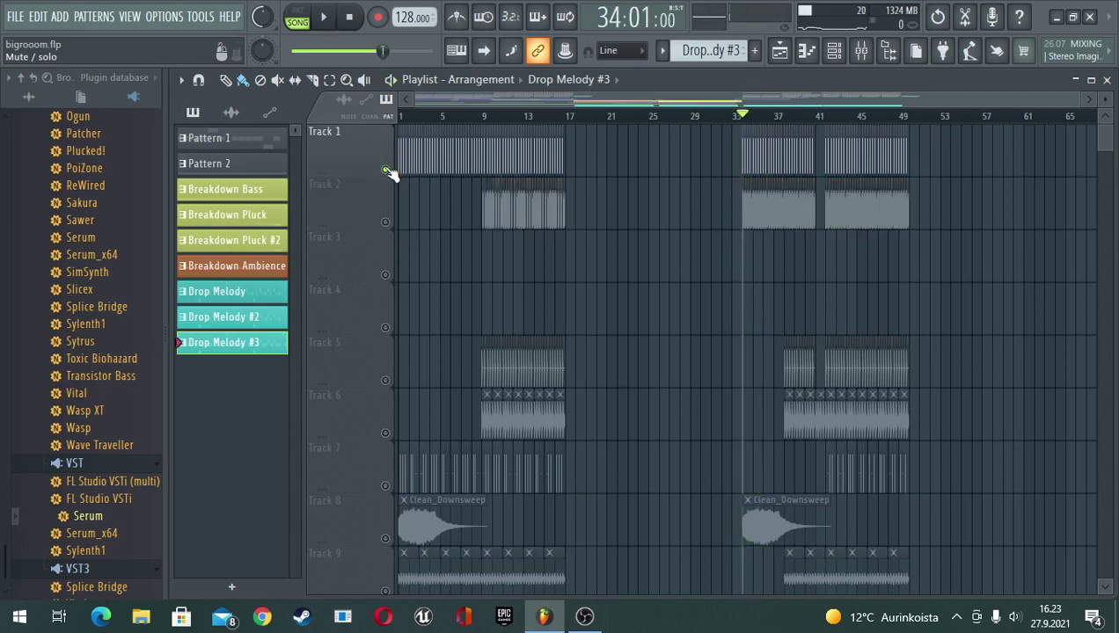
right_click(385, 169)
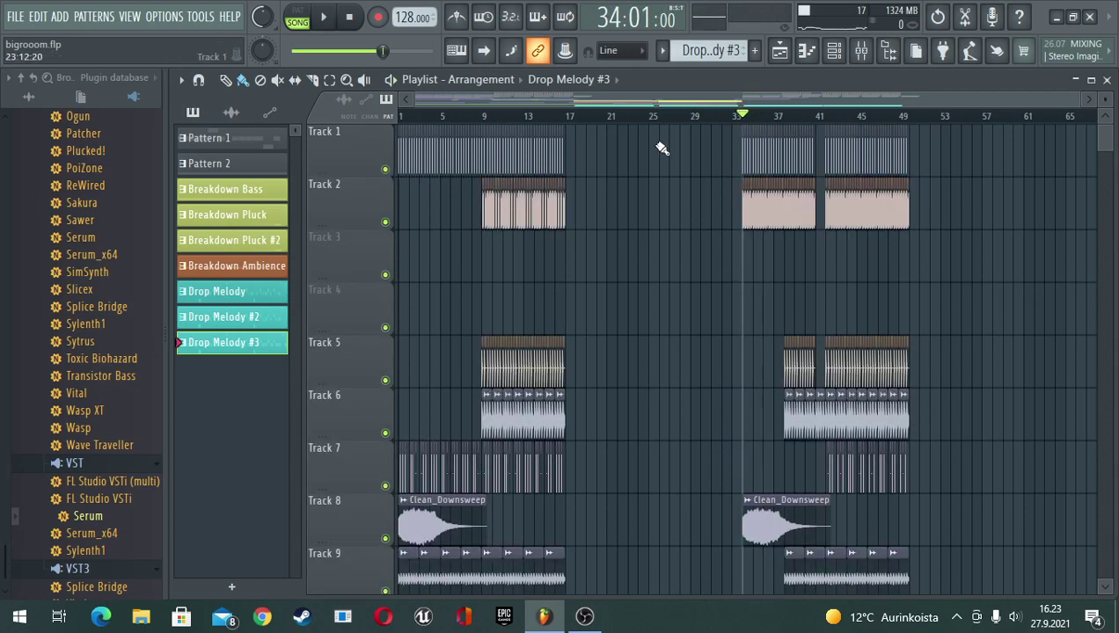
Review the clips of the whole arrangement, from the drum tracks to the Drop Melody layers and back up to Track 1
scroll(704, 150, down, 15)
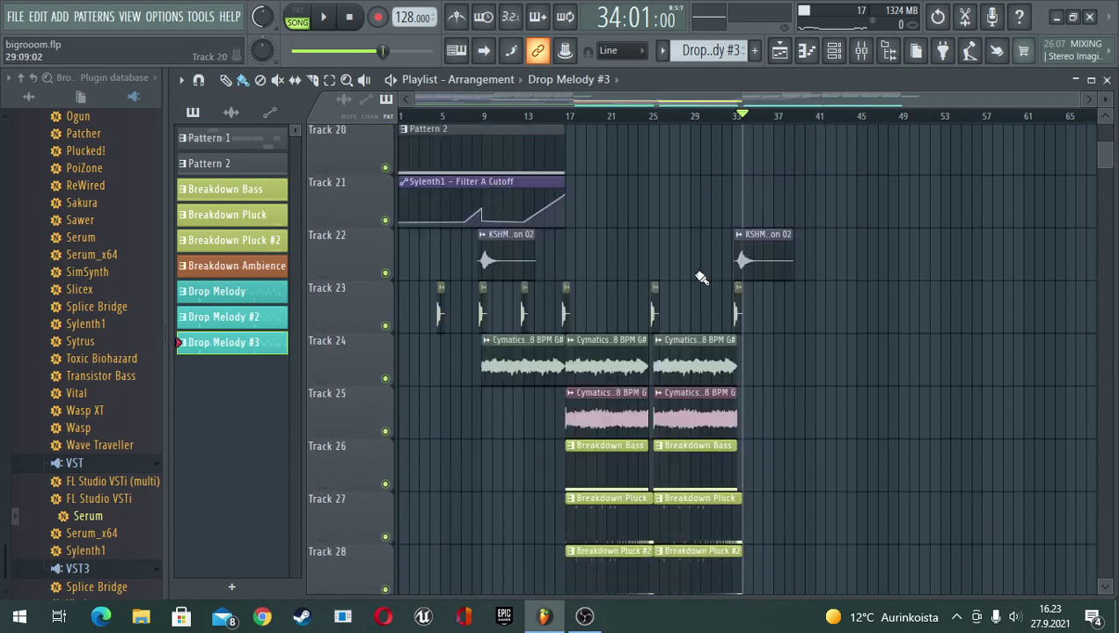
scroll(701, 278, down, 7)
scroll(694, 266, down, 9)
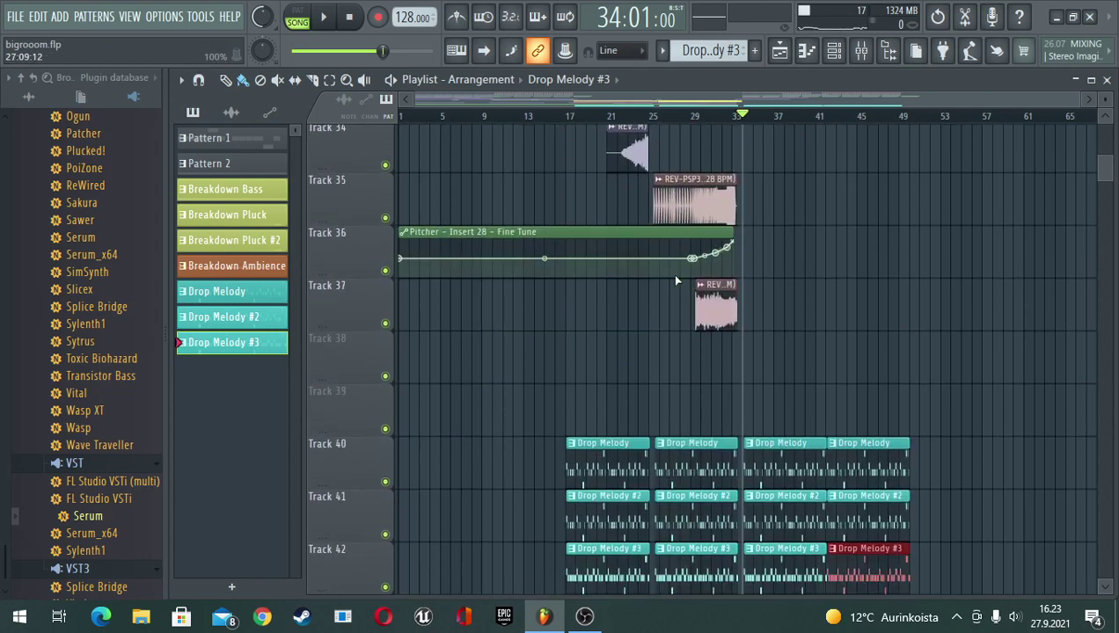
scroll(669, 300, up, 2)
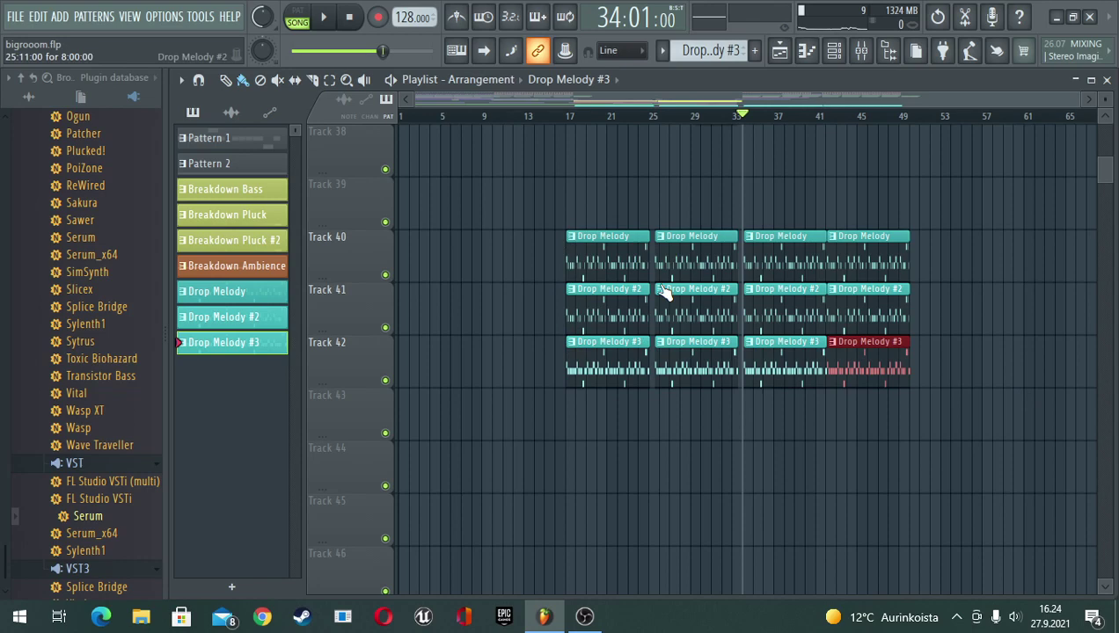
scroll(666, 294, up, 10)
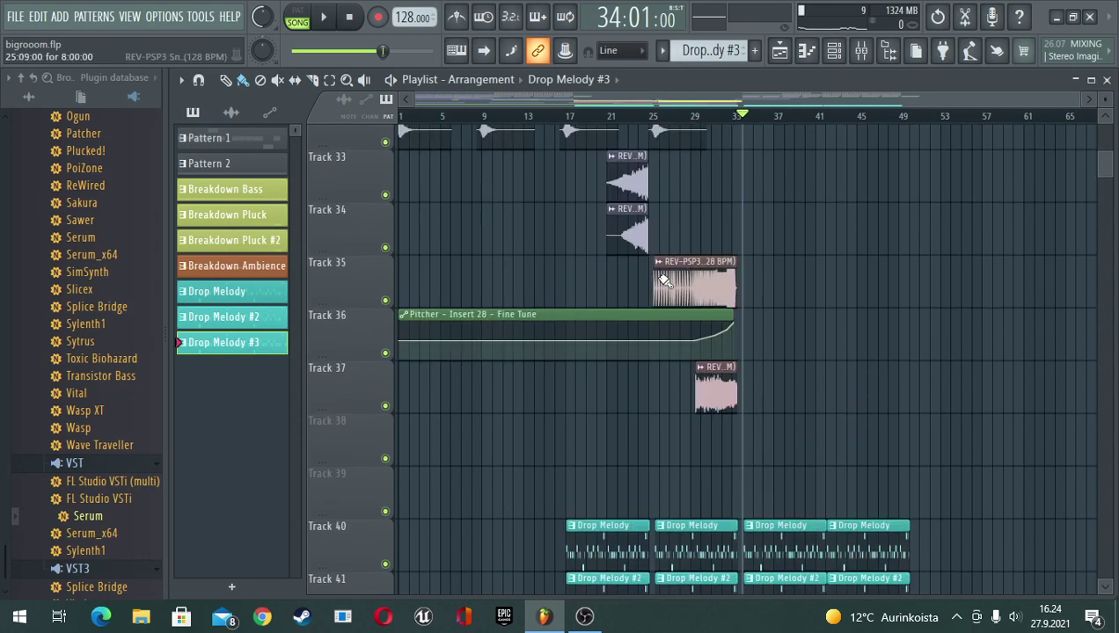
scroll(832, 231, up, 11)
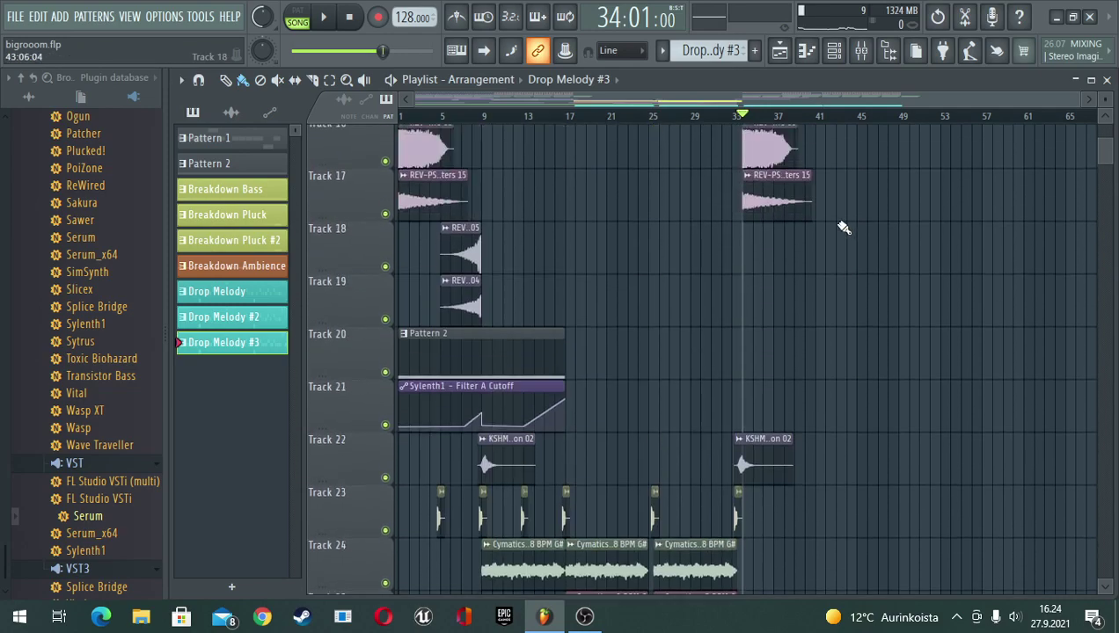
scroll(826, 232, up, 6)
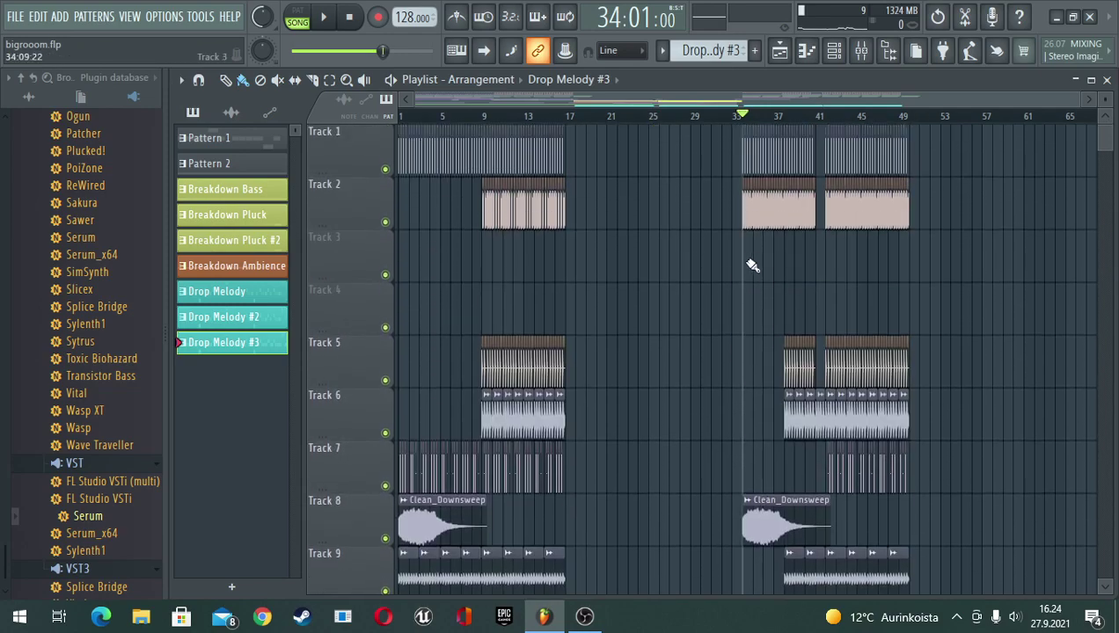
scroll(746, 339, down, 9)
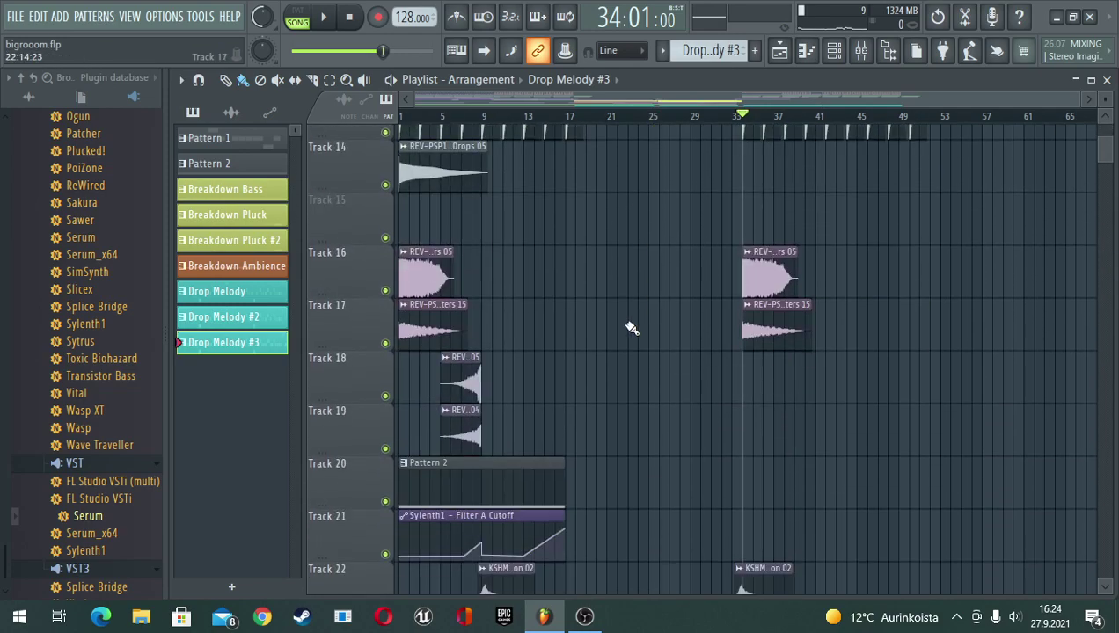
scroll(632, 328, up, 6)
scroll(644, 334, up, 3)
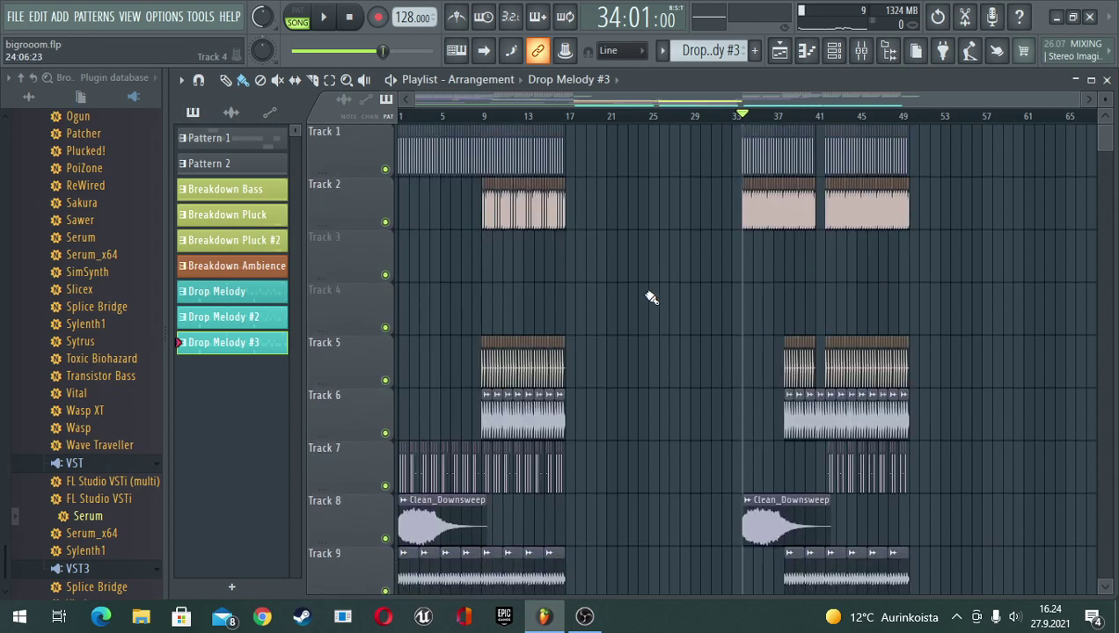
Play the full arrangement from bar 1 and save the project while it runs
drag(737, 123, 369, 130)
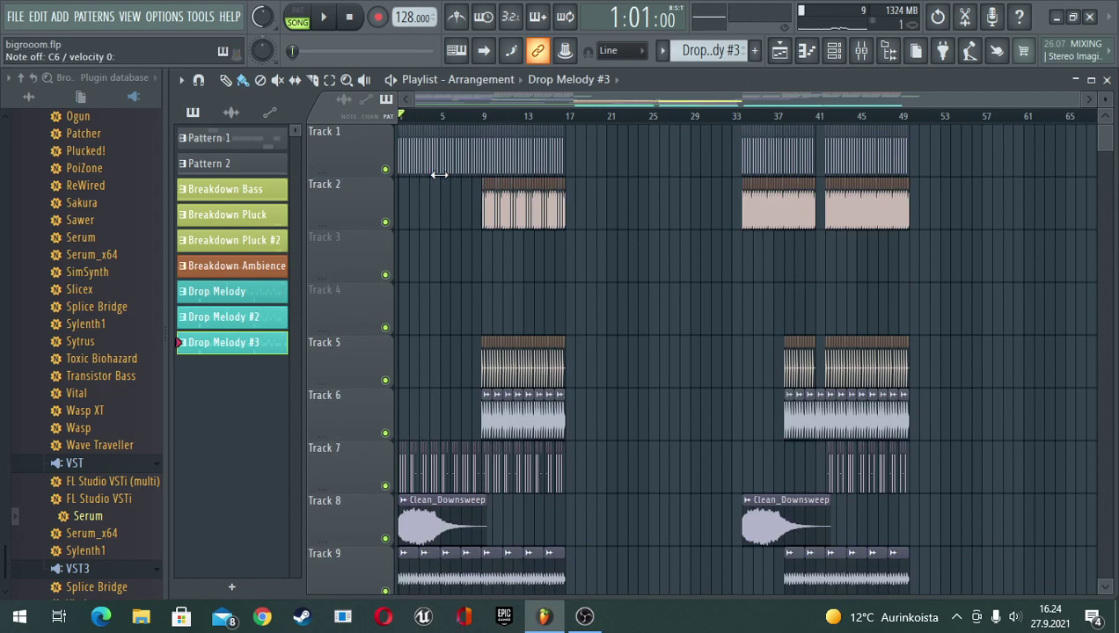
key(space)
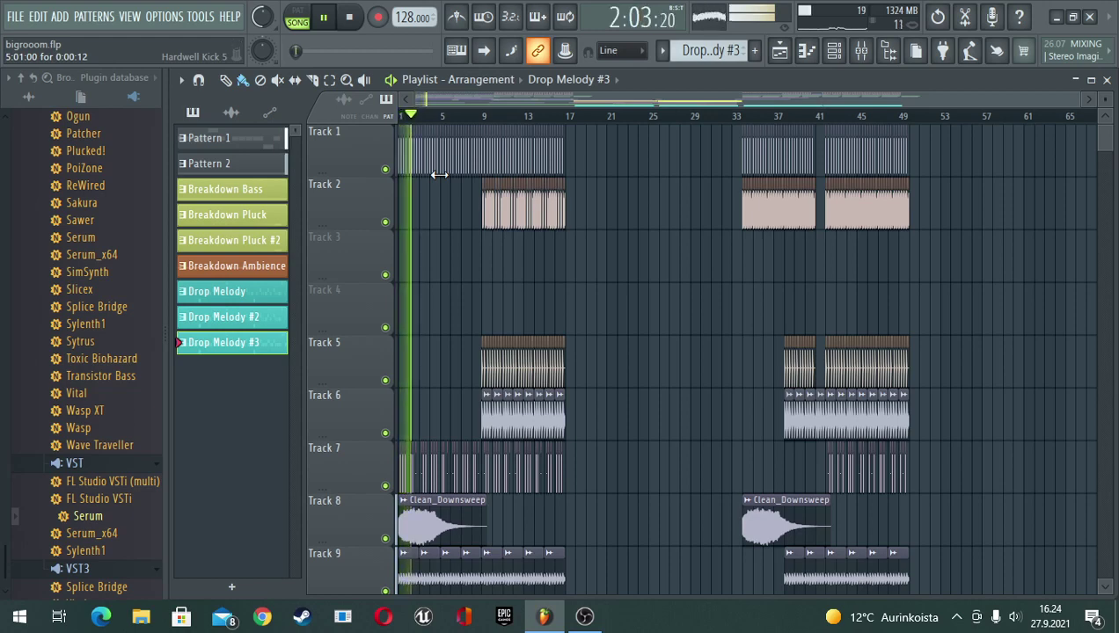
key(space)
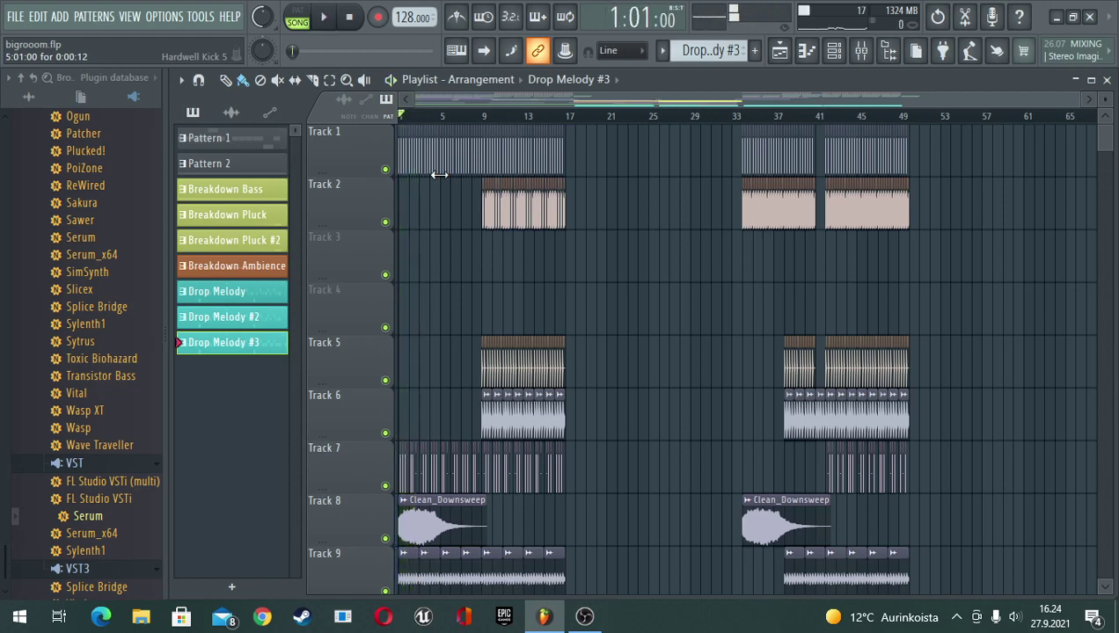
key(space)
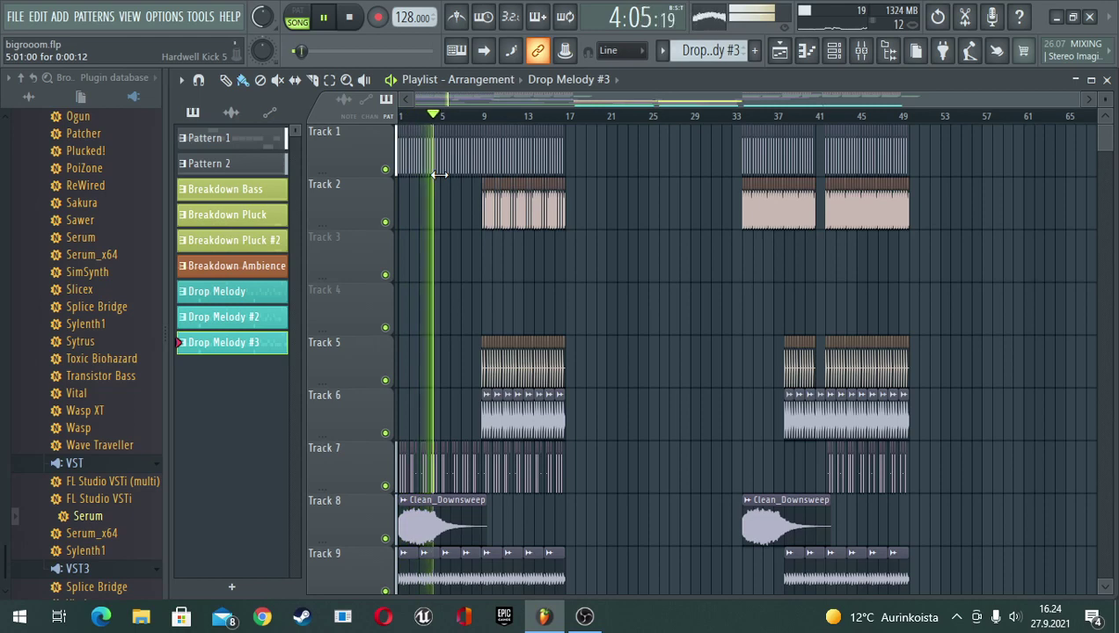
click(15, 17)
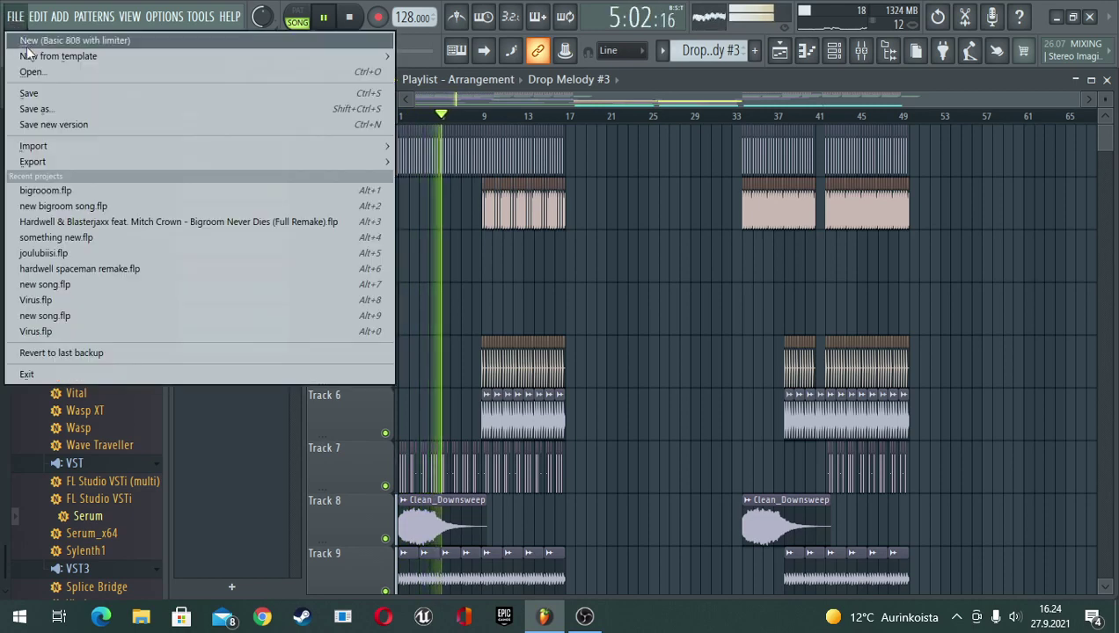
click(36, 92)
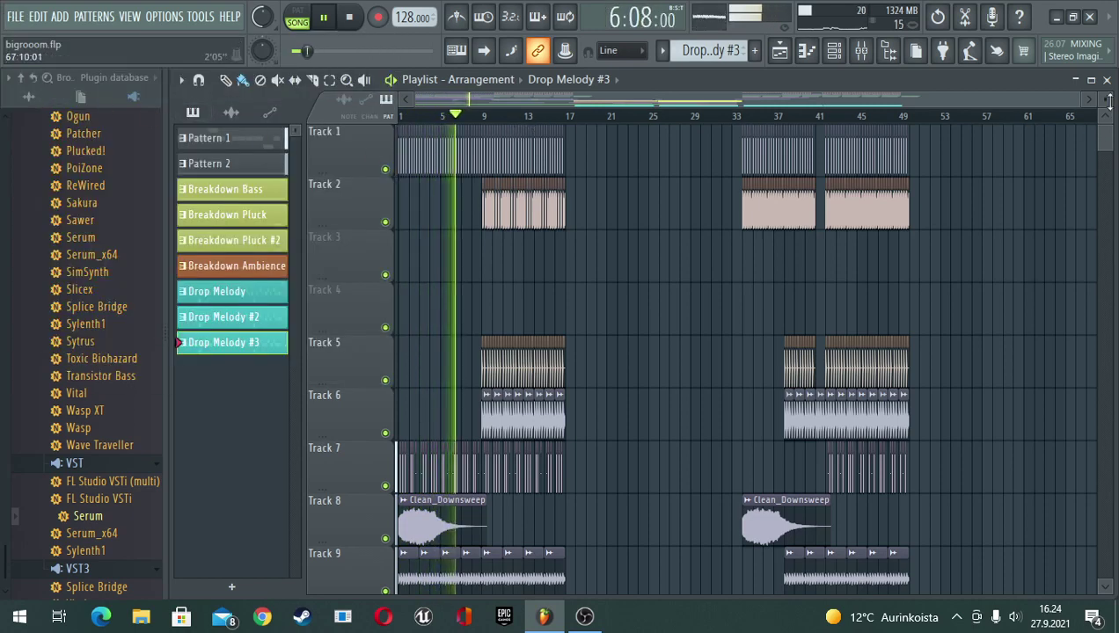
Shrink the playlist track height to inspect all tracks down to the Drop Melody layers during playback, and restore the larger track height
drag(1107, 97, 1110, 106)
scroll(907, 245, down, 3)
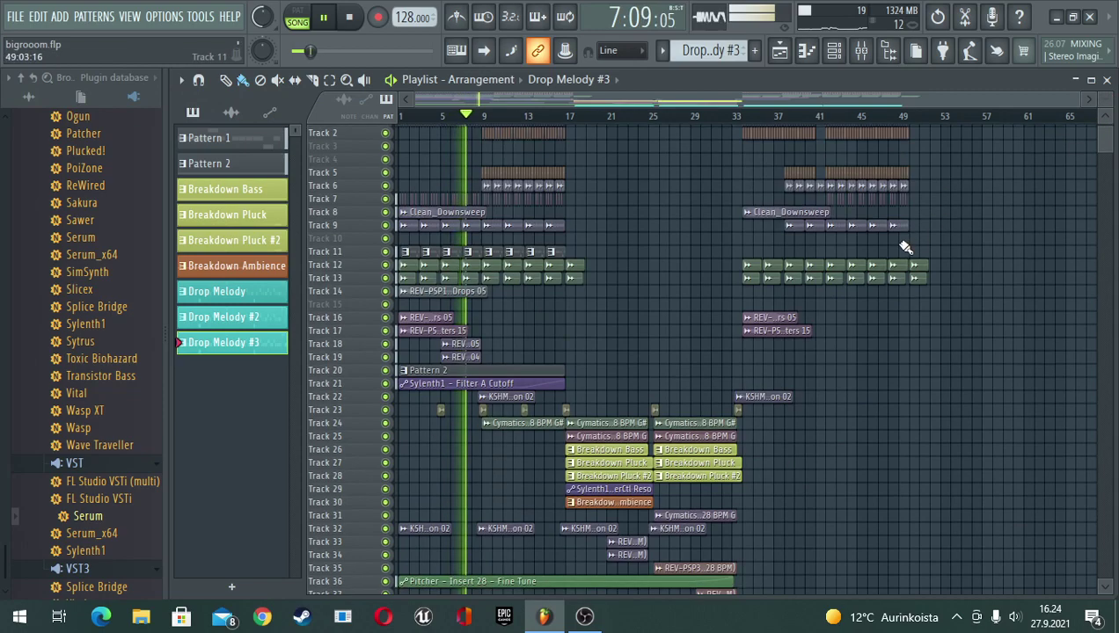
scroll(831, 258, down, 7)
scroll(757, 249, up, 6)
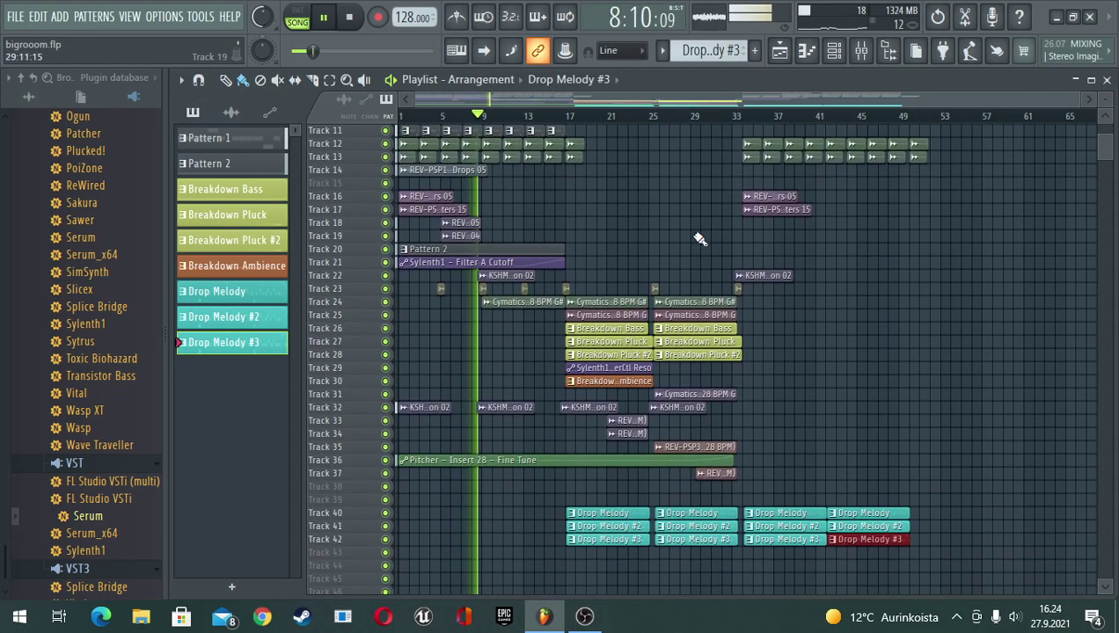
scroll(647, 229, up, 6)
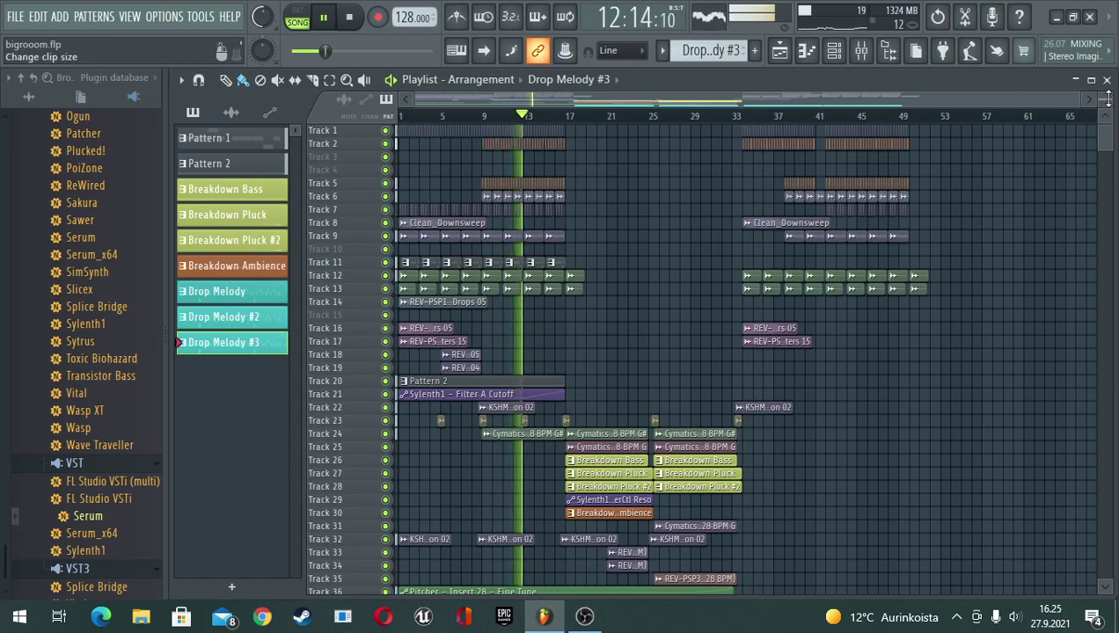
drag(1109, 103, 1109, 95)
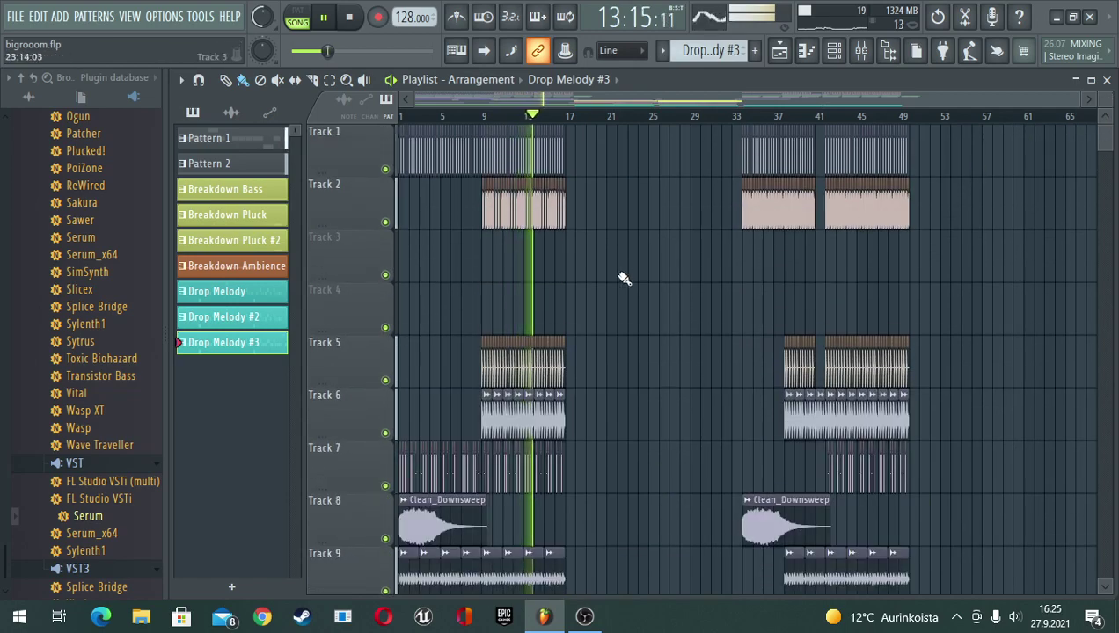
scroll(564, 331, down, 4)
scroll(564, 331, down, 2)
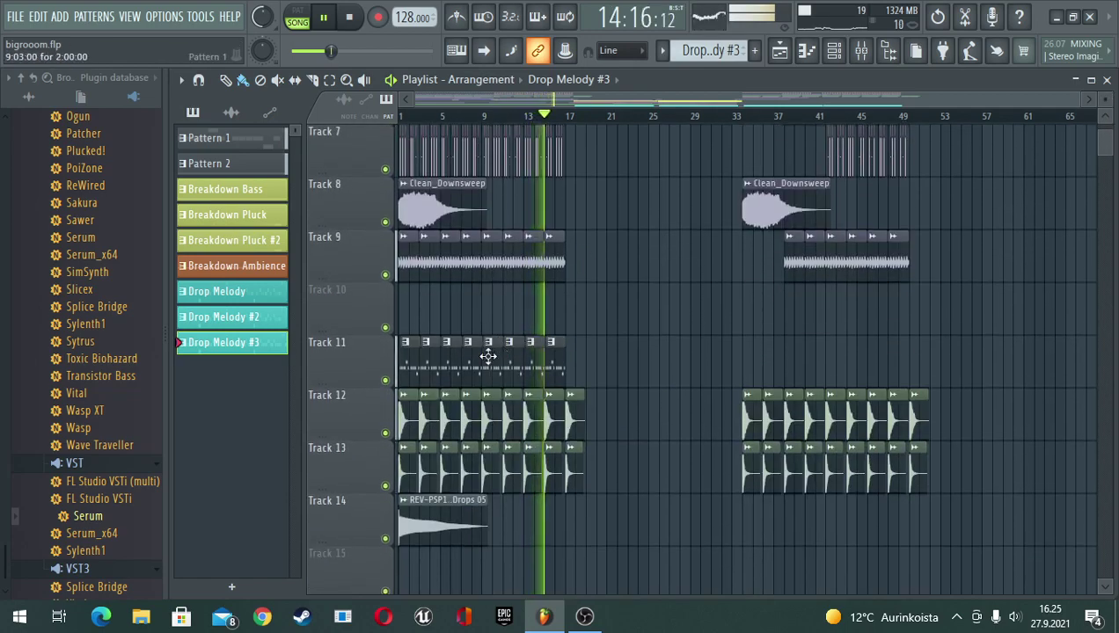
Select Pattern 1 from its clip on Track 11 and look through the mixer inserts for its channel during playback
click(488, 356)
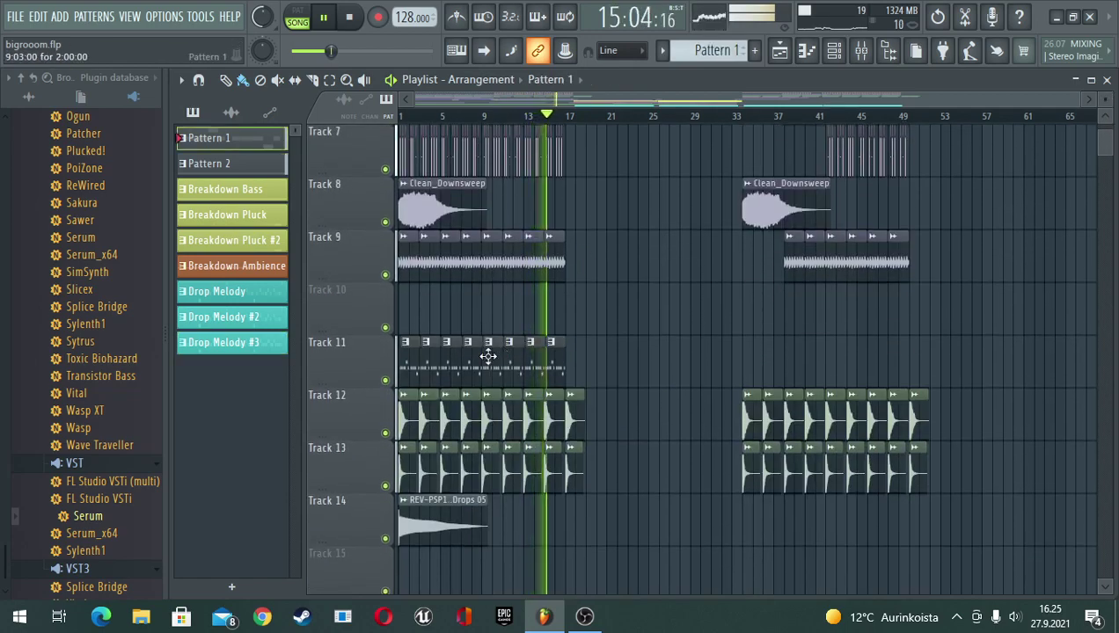
click(862, 50)
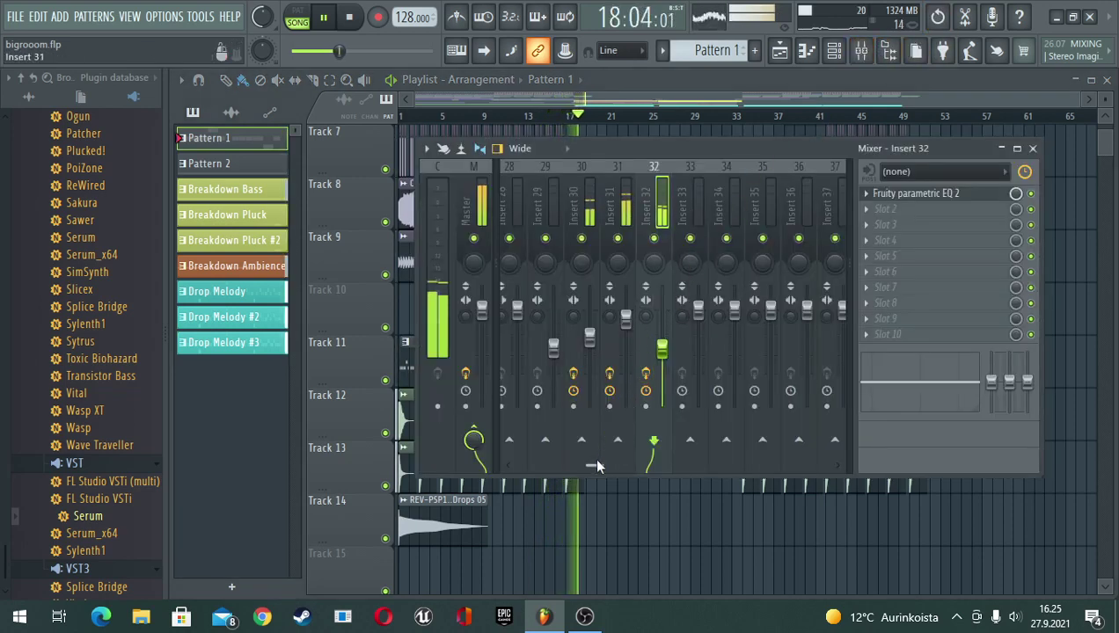
drag(591, 464, 547, 469)
click(826, 77)
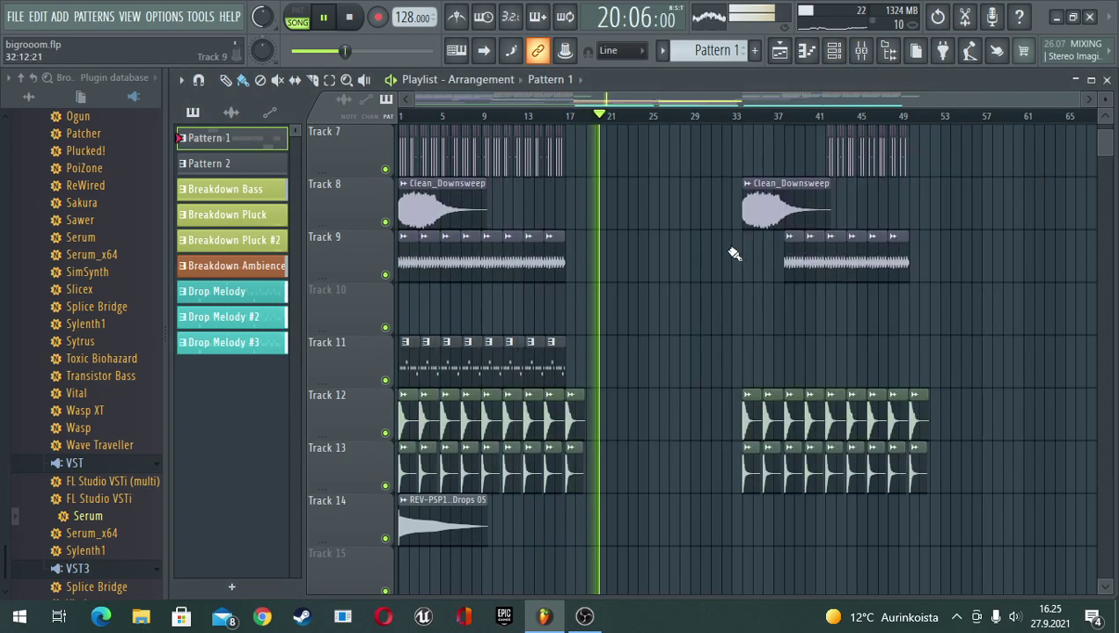
Delete the two Drop Melody #3 clips between bars 17 and 33 on Track 42
scroll(656, 392, down, 4)
scroll(656, 393, down, 12)
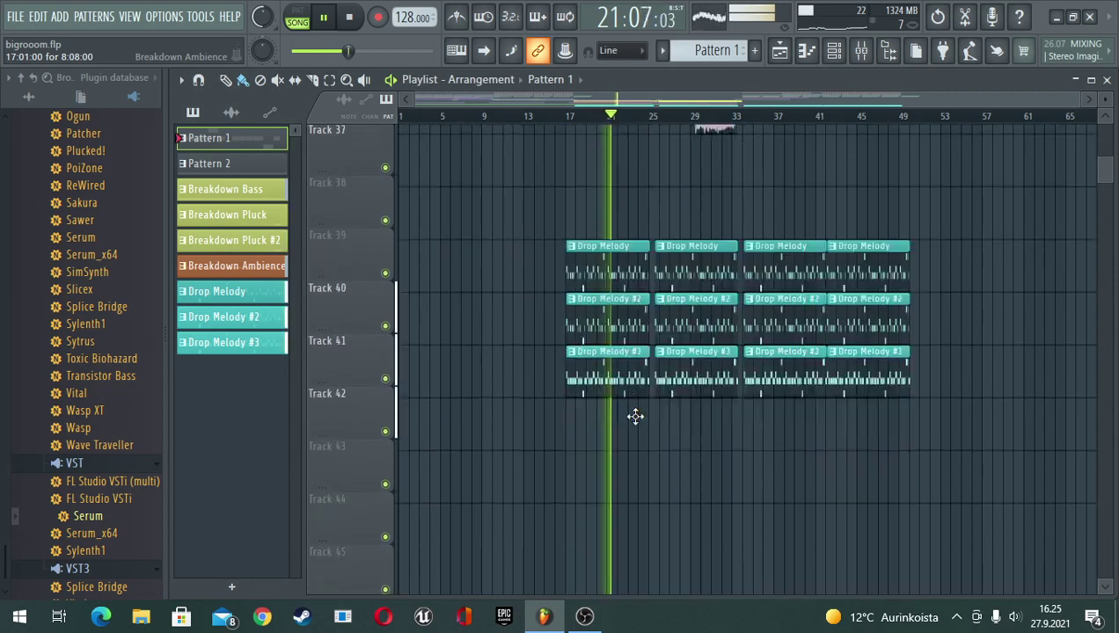
right_click(607, 315)
right_click(673, 317)
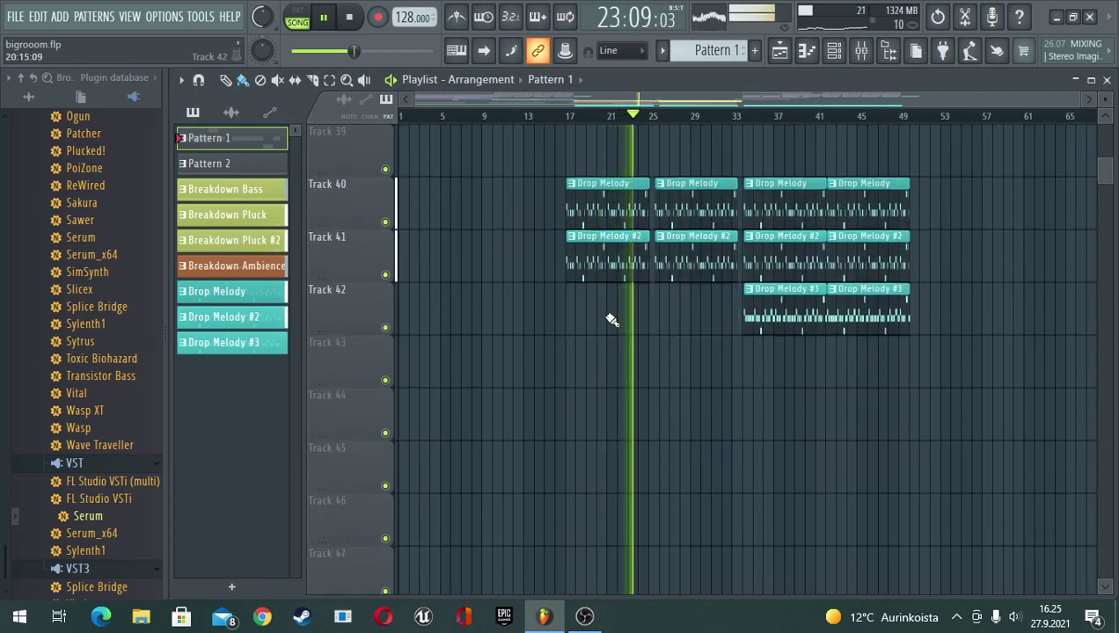
right_click(581, 207)
right_click(693, 208)
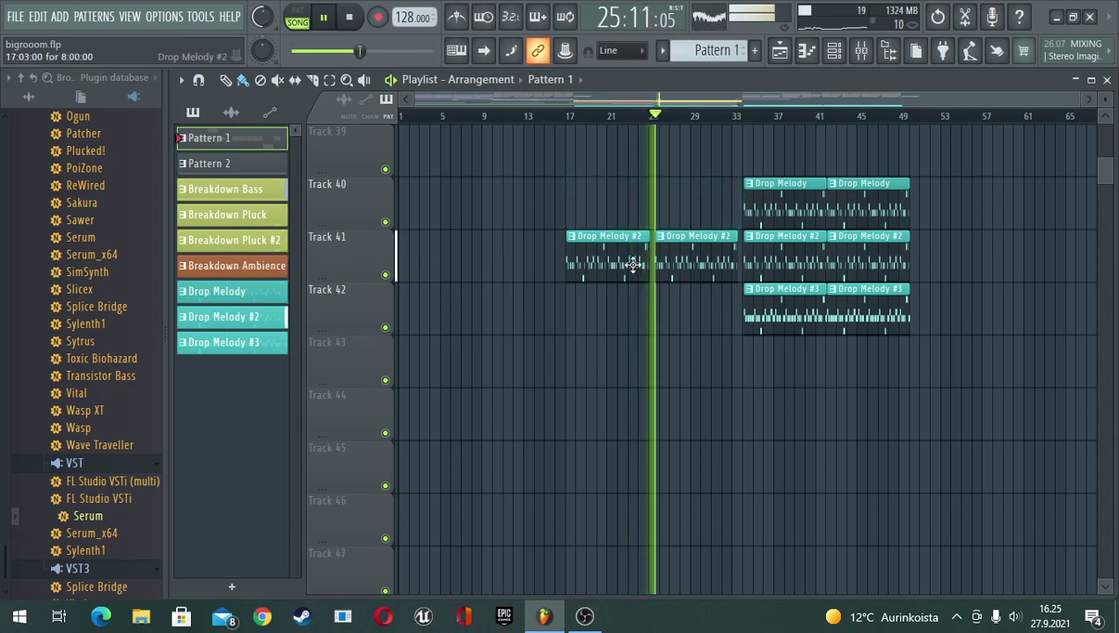
key(ctrl+z)
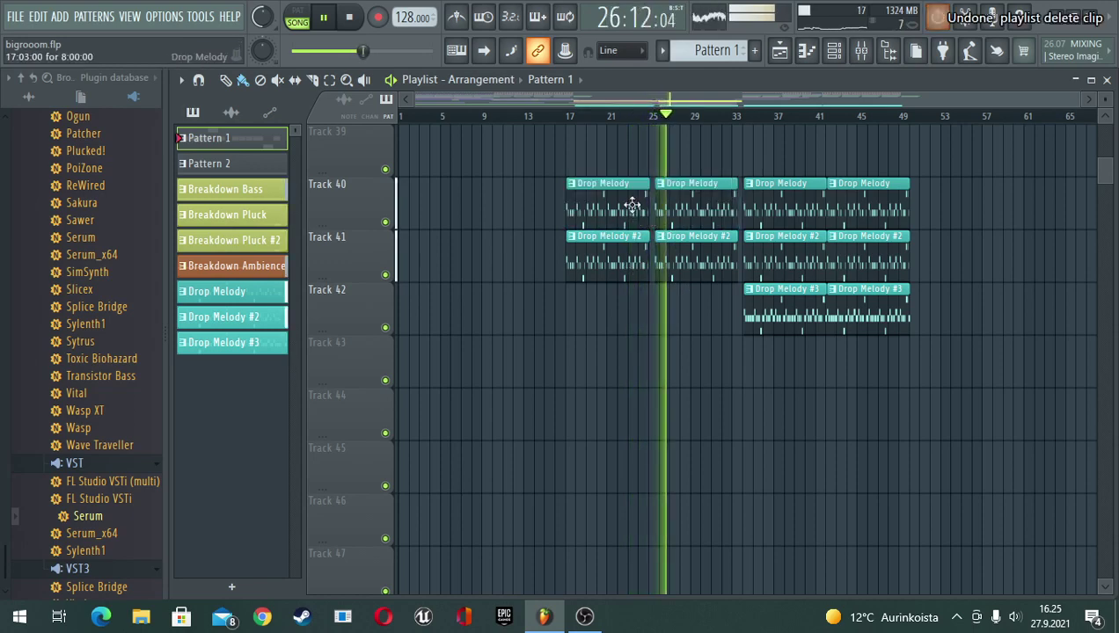
Delete the two Drop Melody #2 clips between bars 17 and 33 on Track 41
right_click(604, 255)
right_click(682, 260)
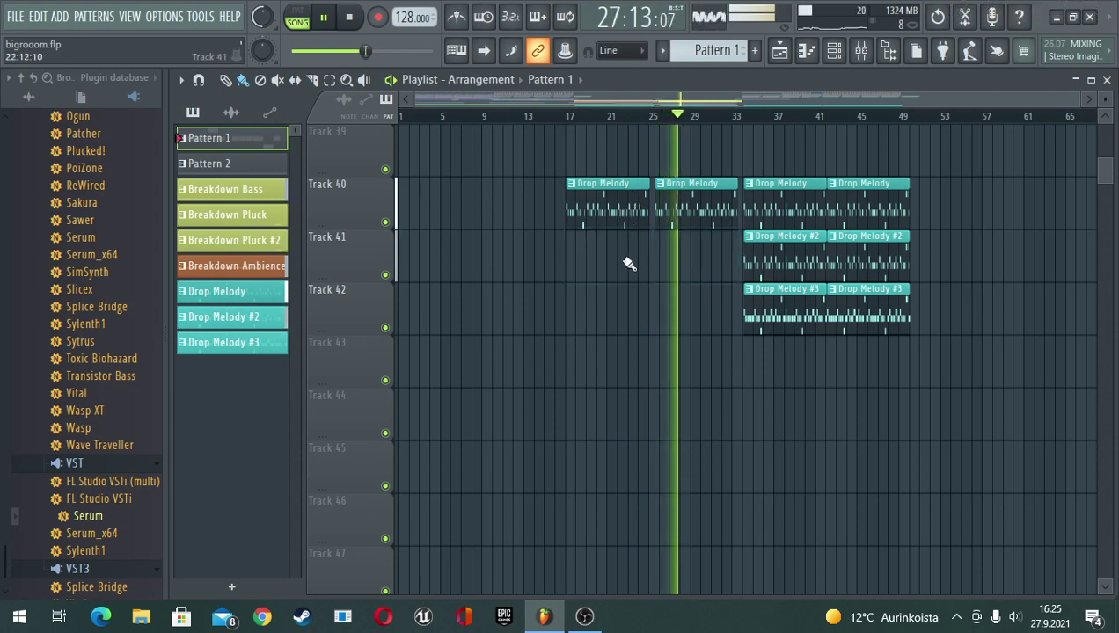
Set the volume of Insert 9, the mixer track of Pattern 1's channel, to about 42%, and clear the mixer and channel rack from view
scroll(630, 264, up, 3)
scroll(626, 263, up, 5)
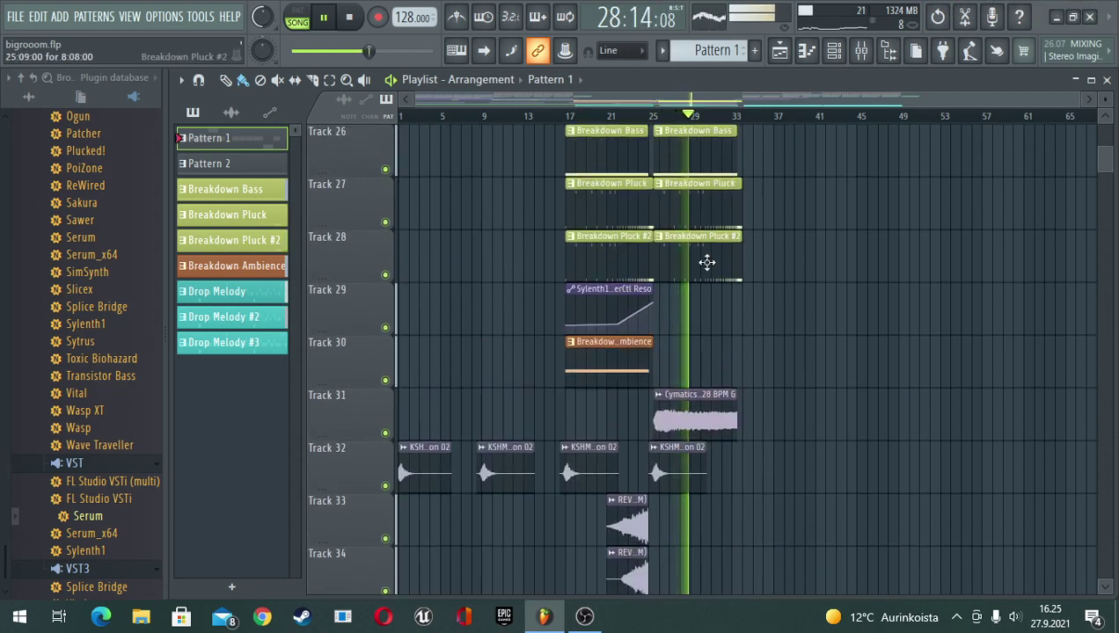
scroll(708, 261, up, 2)
scroll(709, 257, up, 10)
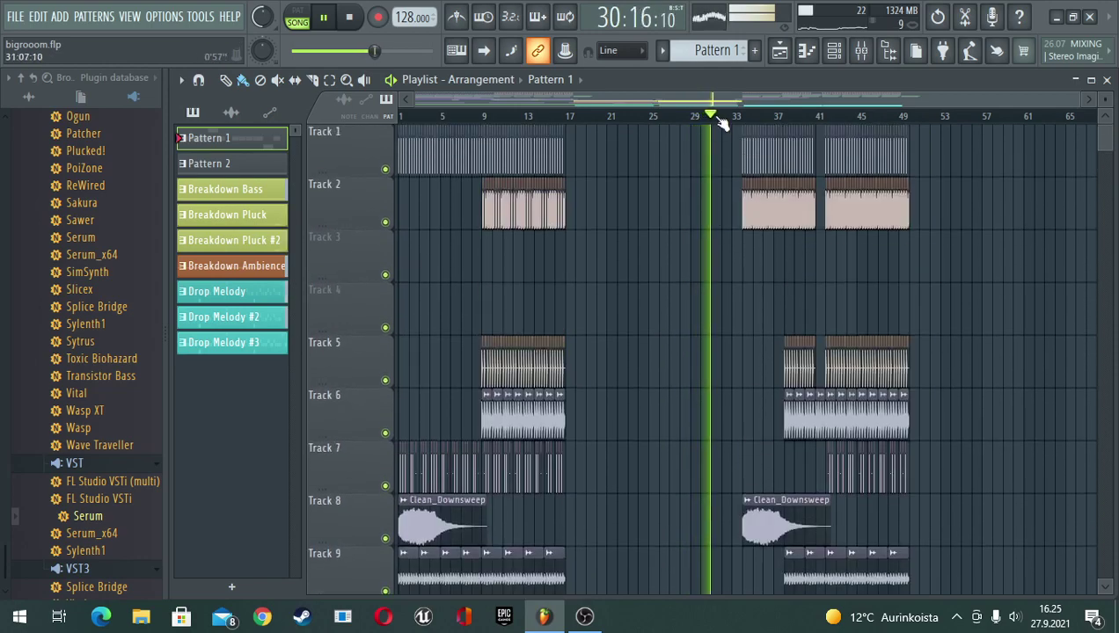
scroll(645, 267, down, 1)
scroll(633, 264, down, 2)
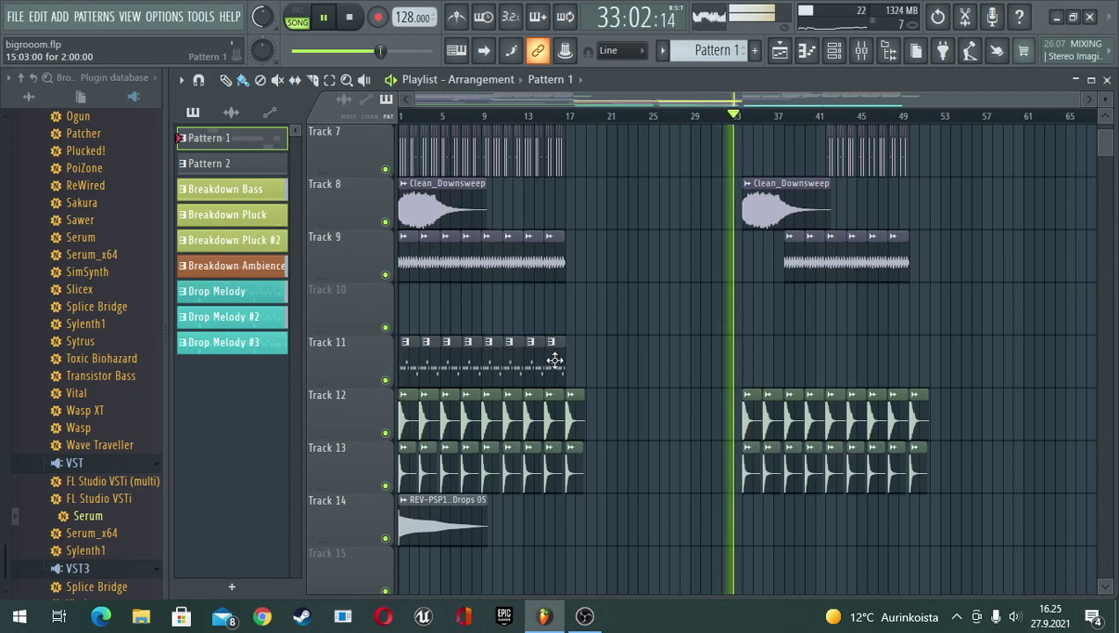
click(848, 51)
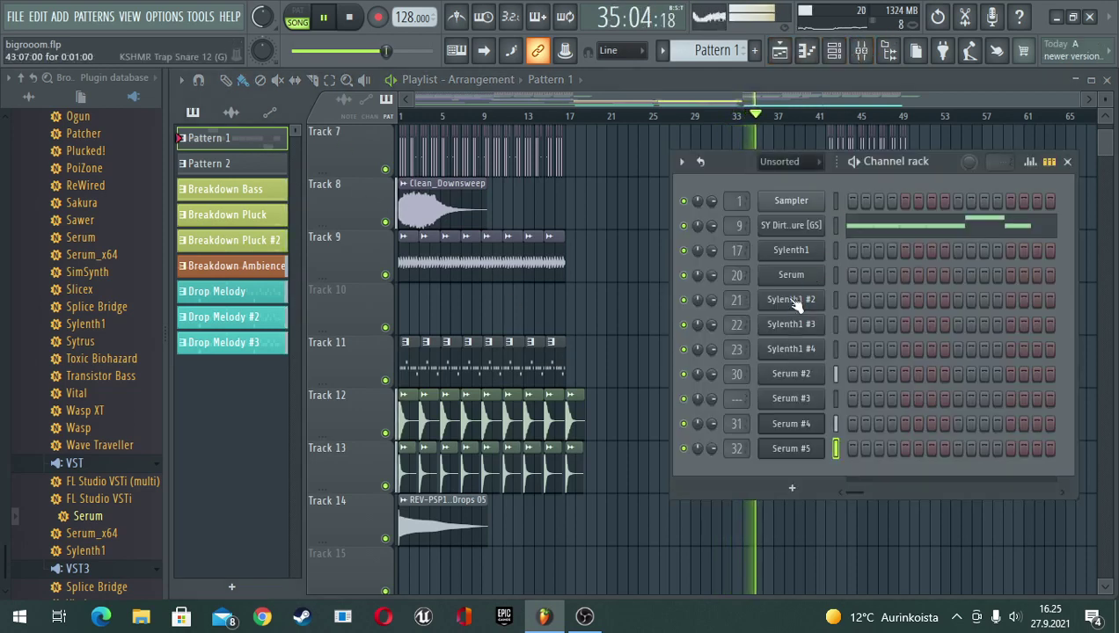
click(741, 220)
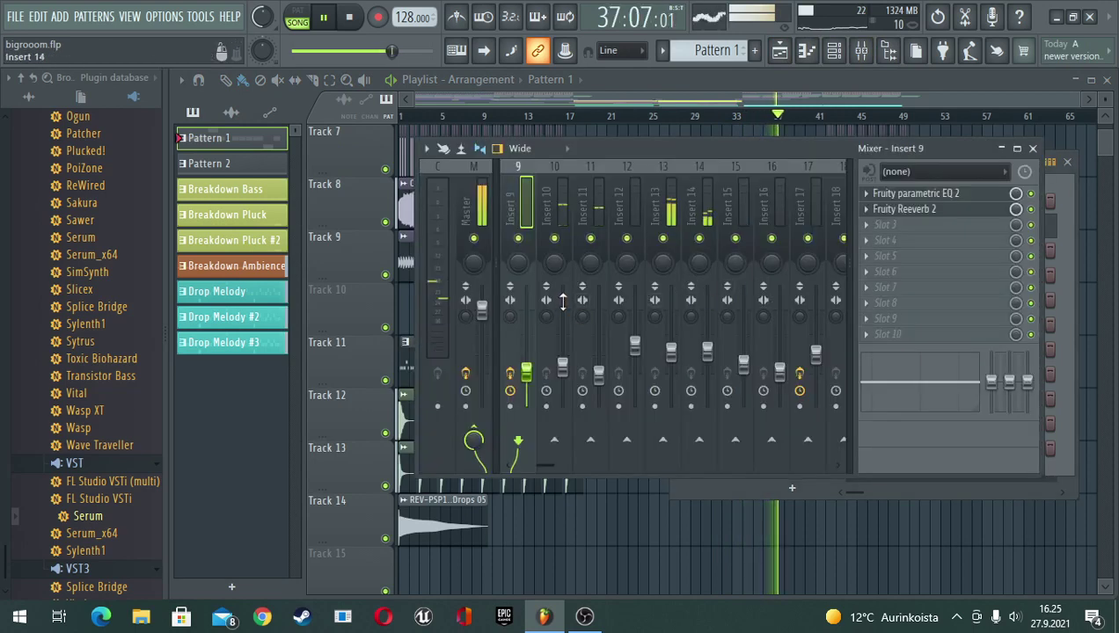
drag(526, 393, 526, 383)
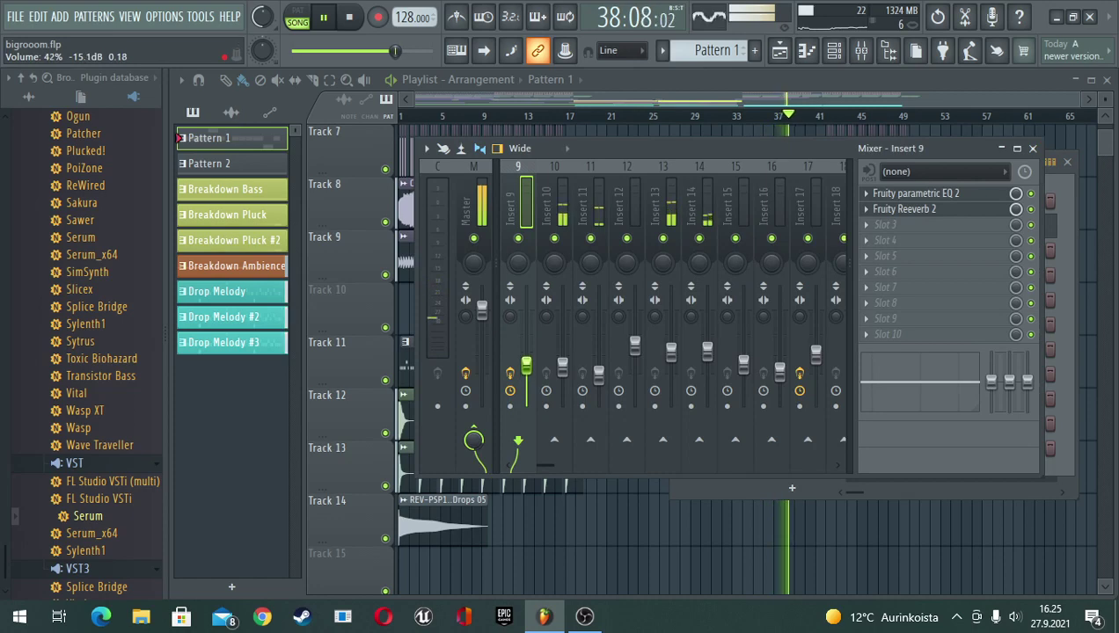
click(1001, 151)
key(F6)
Listen to the second drop up to bar 49 while reviewing Tracks 1 to 18, and stop playback
scroll(854, 213, down, 1)
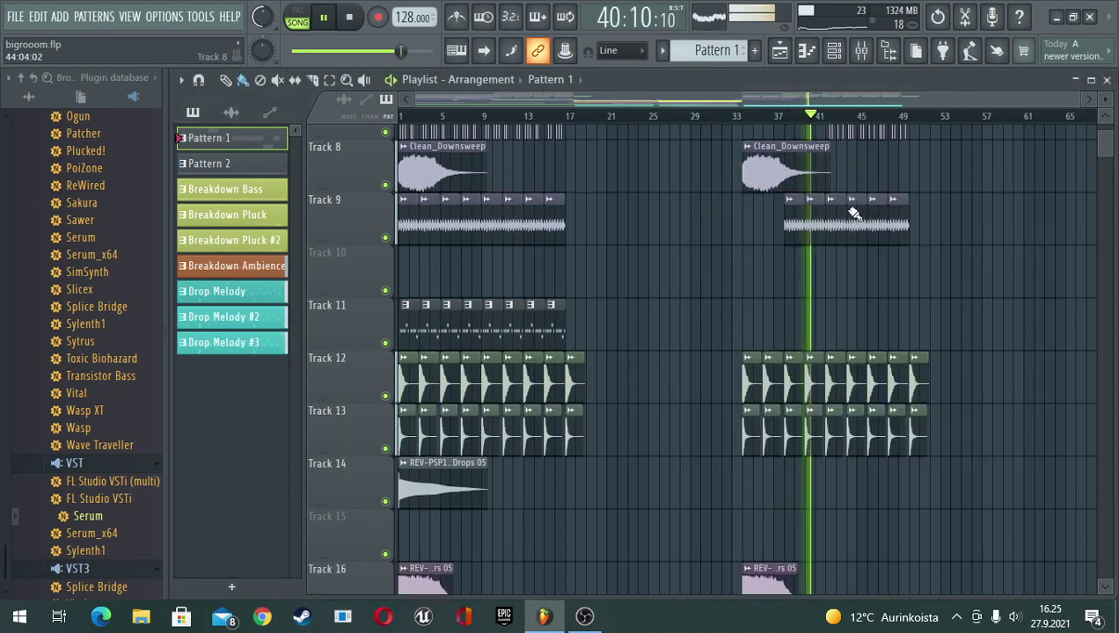
scroll(851, 212, down, 2)
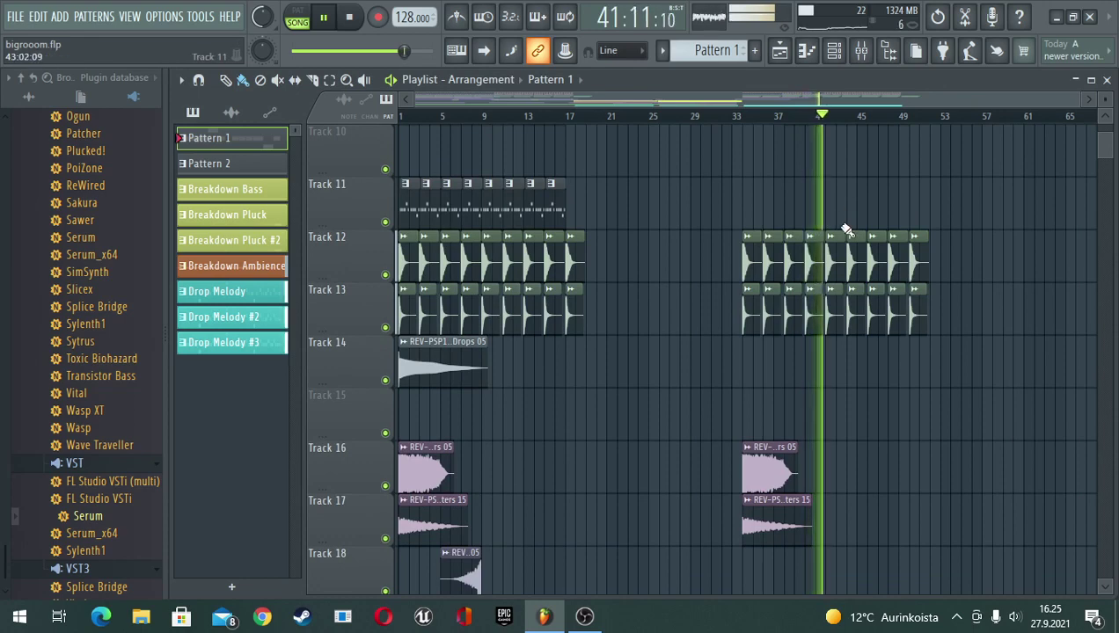
scroll(849, 224, up, 4)
scroll(855, 217, up, 2)
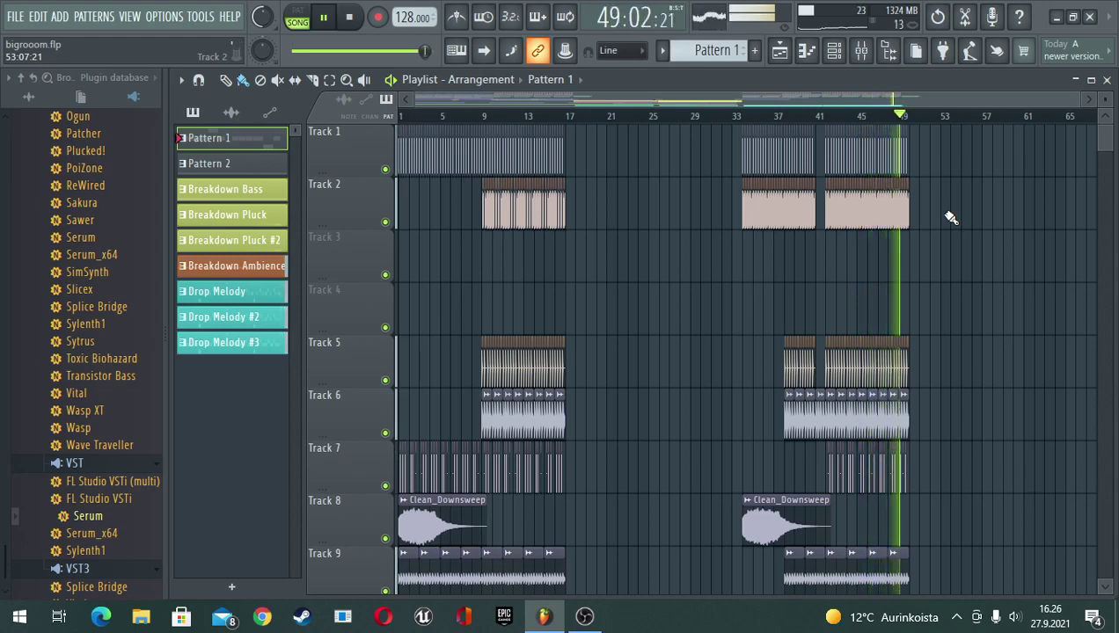
key(space)
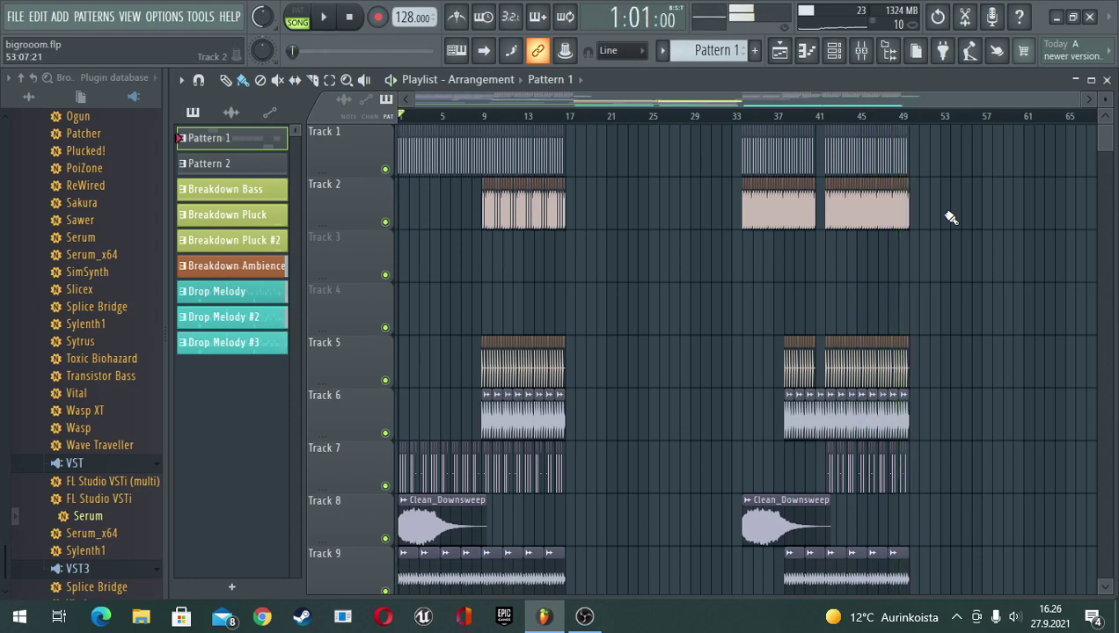
Save the bigrooom project
click(13, 18)
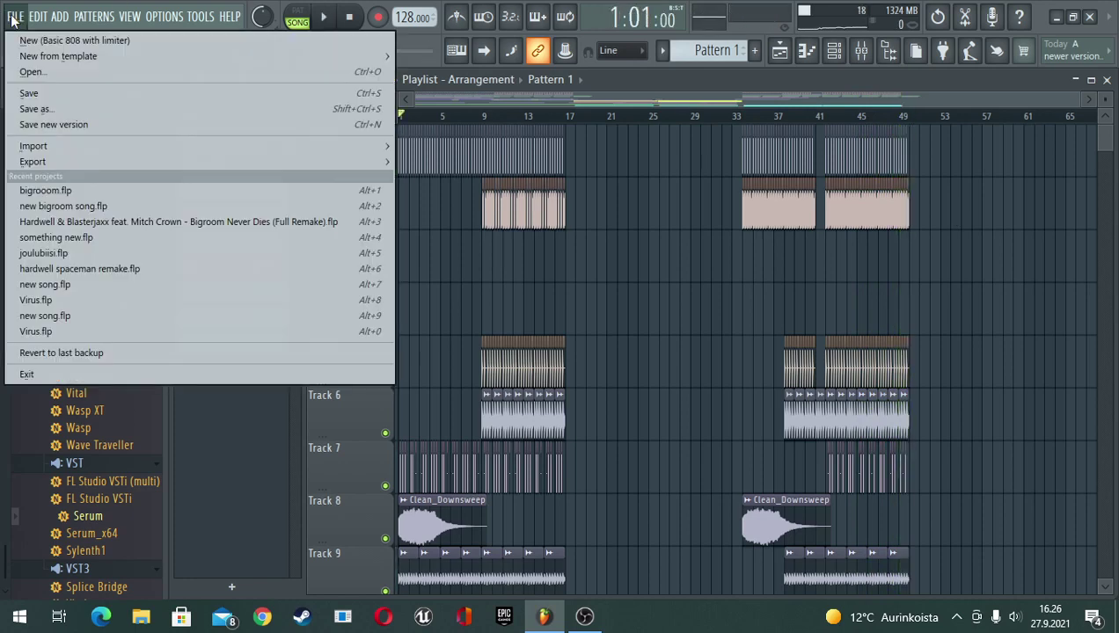
click(29, 94)
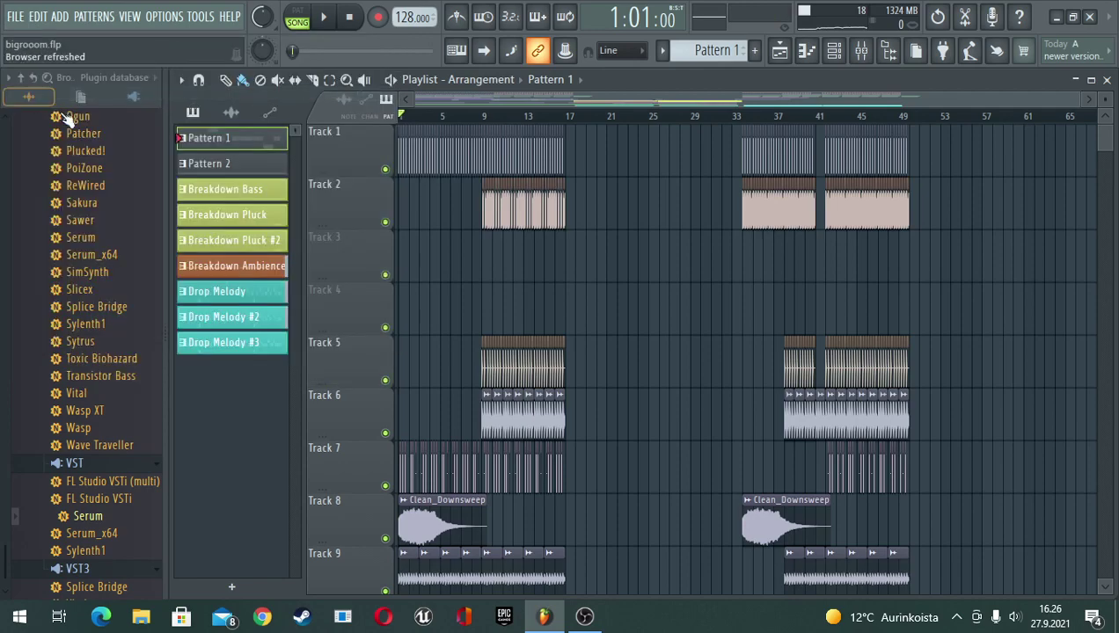
Review the upper playlist tracks and shrink the height of the empty Tracks 3 and 4
scroll(620, 349, down, 8)
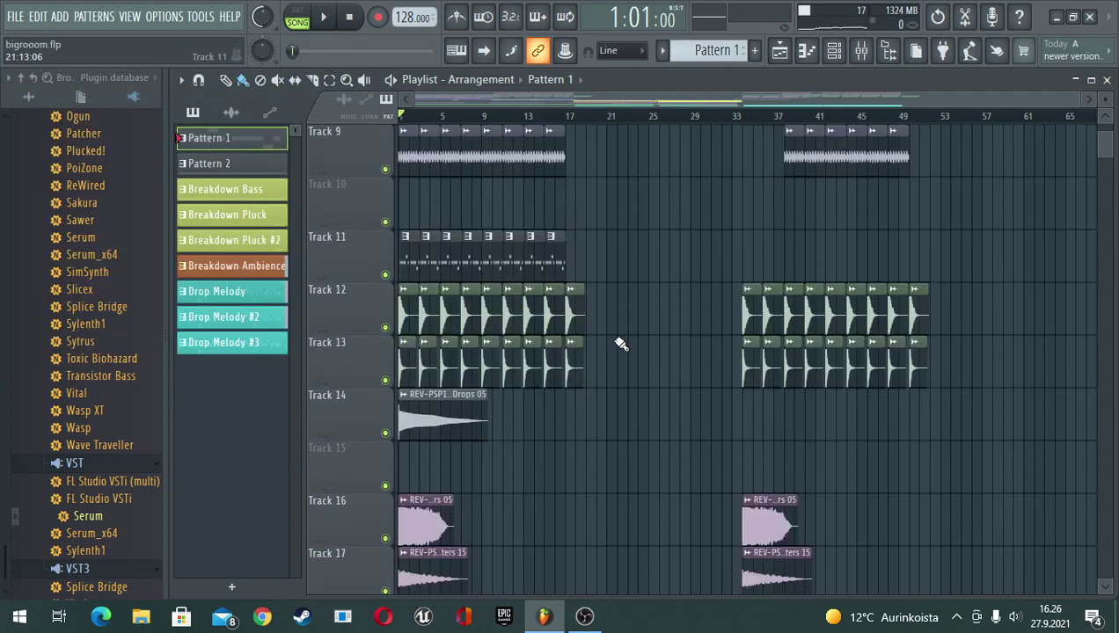
scroll(619, 344, up, 5)
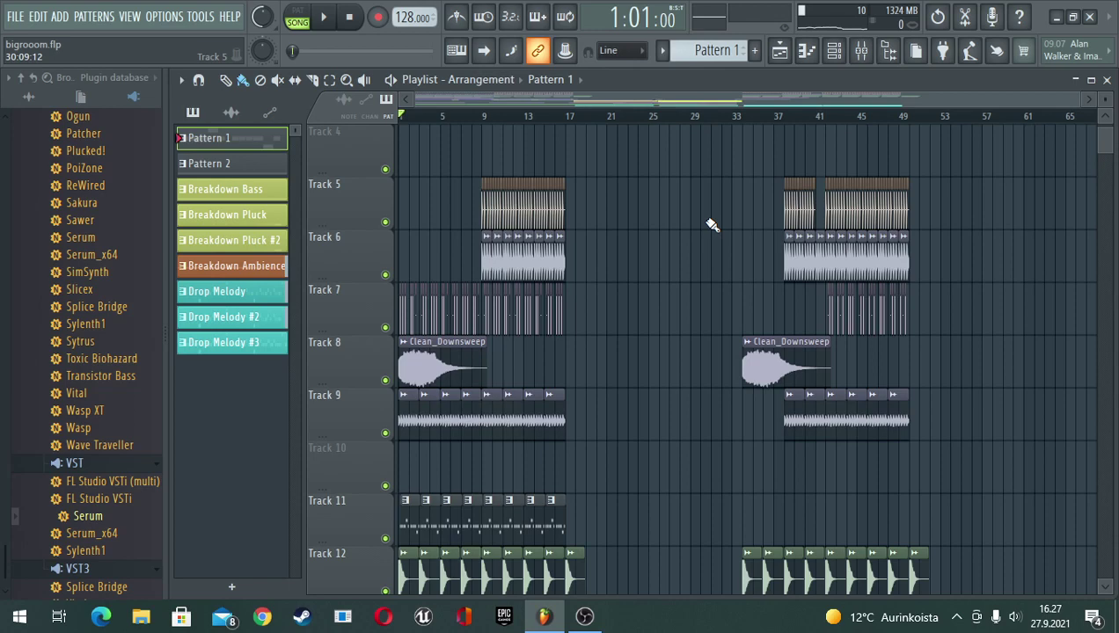
scroll(713, 225, up, 3)
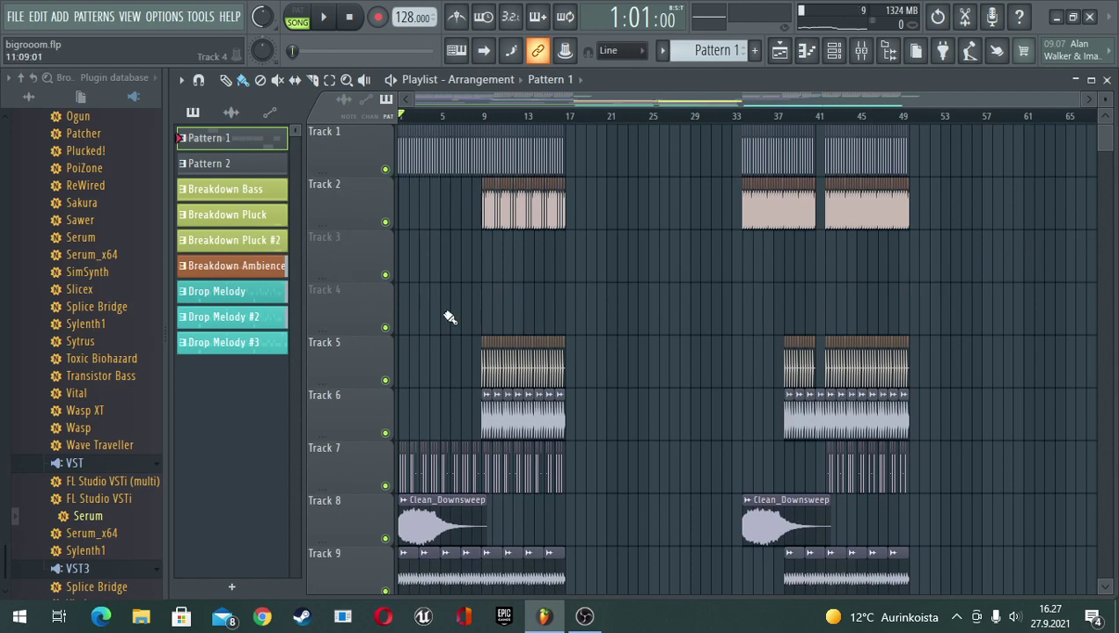
drag(320, 328, 319, 238)
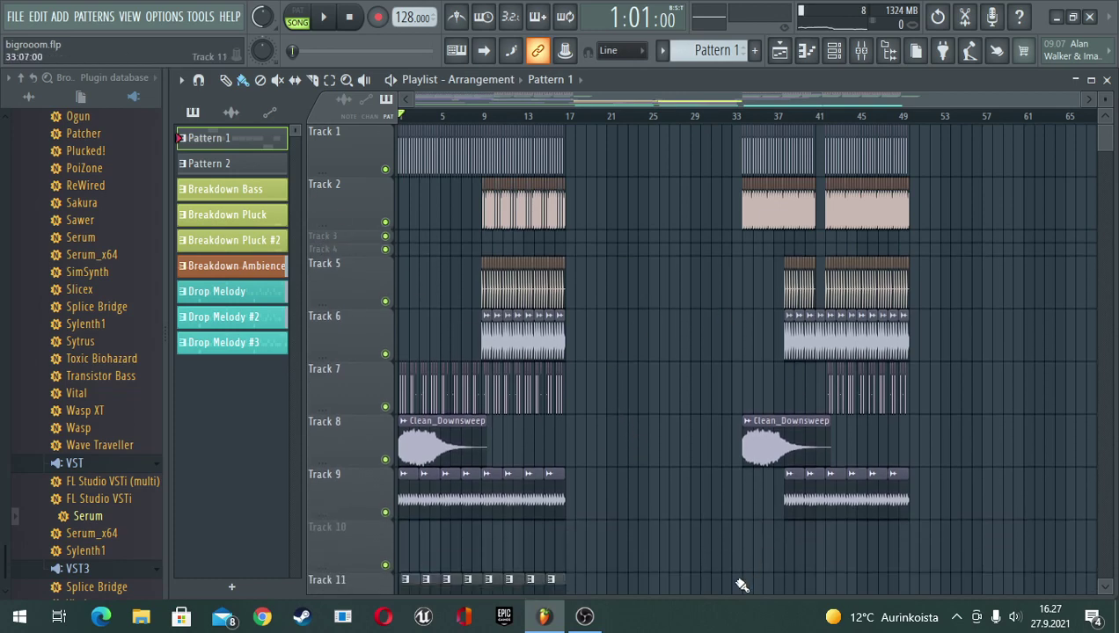
click(584, 616)
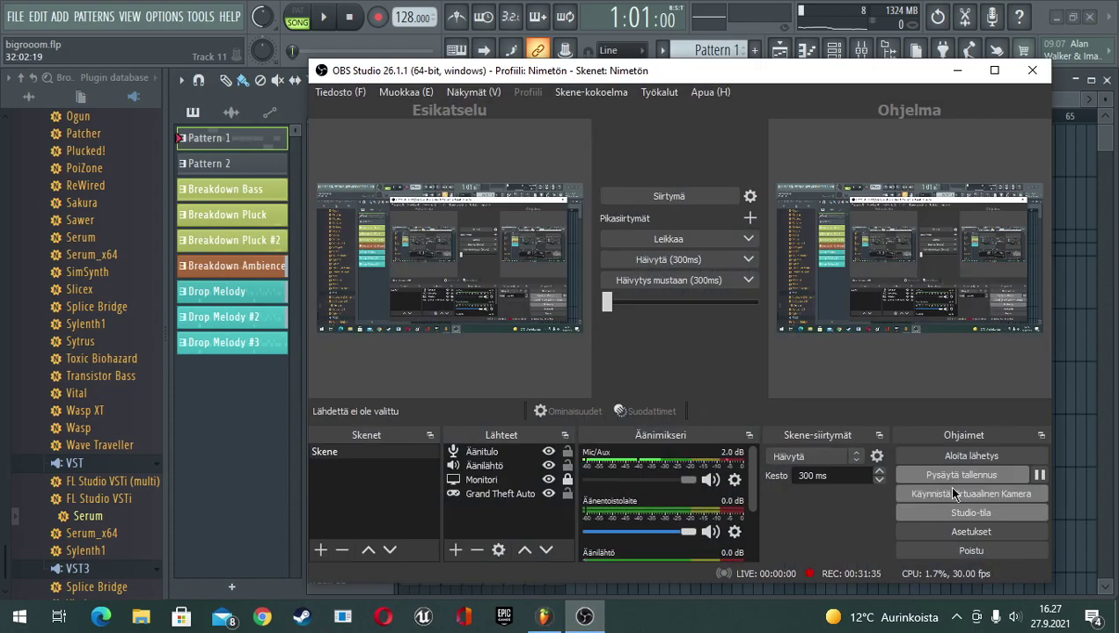